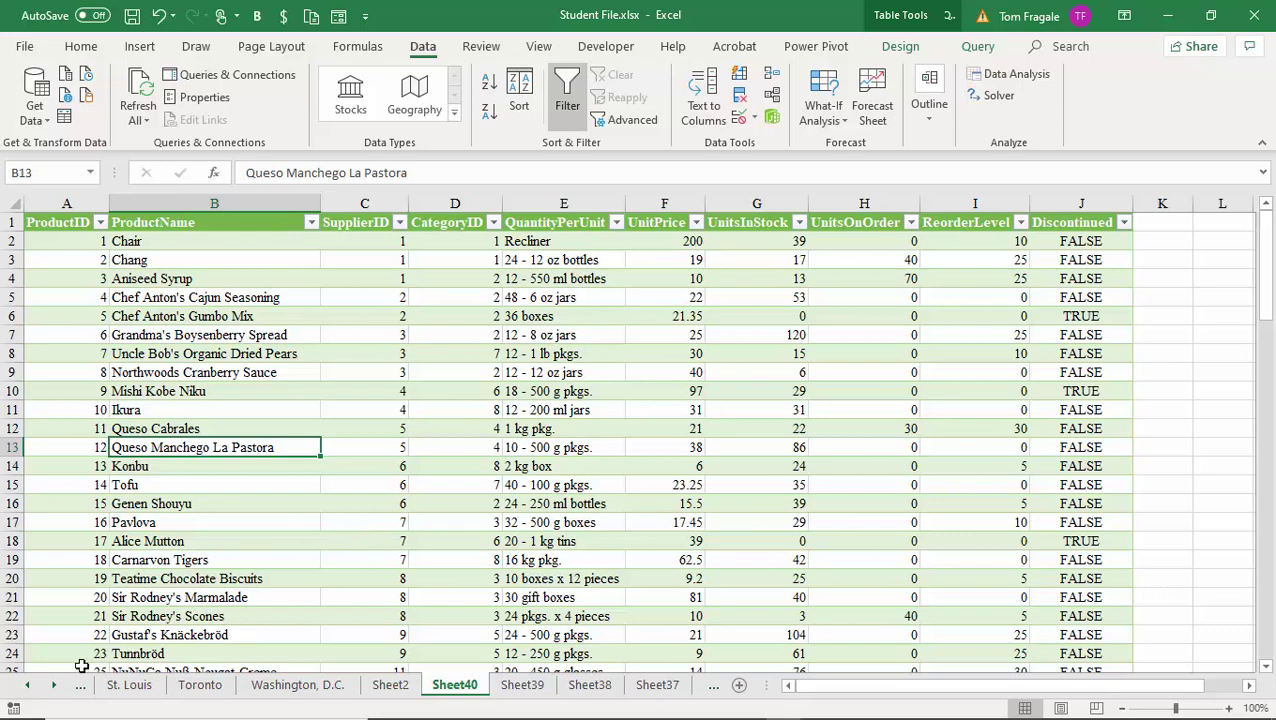
Open the Customers worksheet, take a brief look at the Orders worksheet, and return to Customers
left_click(27, 686)
left_click(27, 686)
left_click(27, 686)
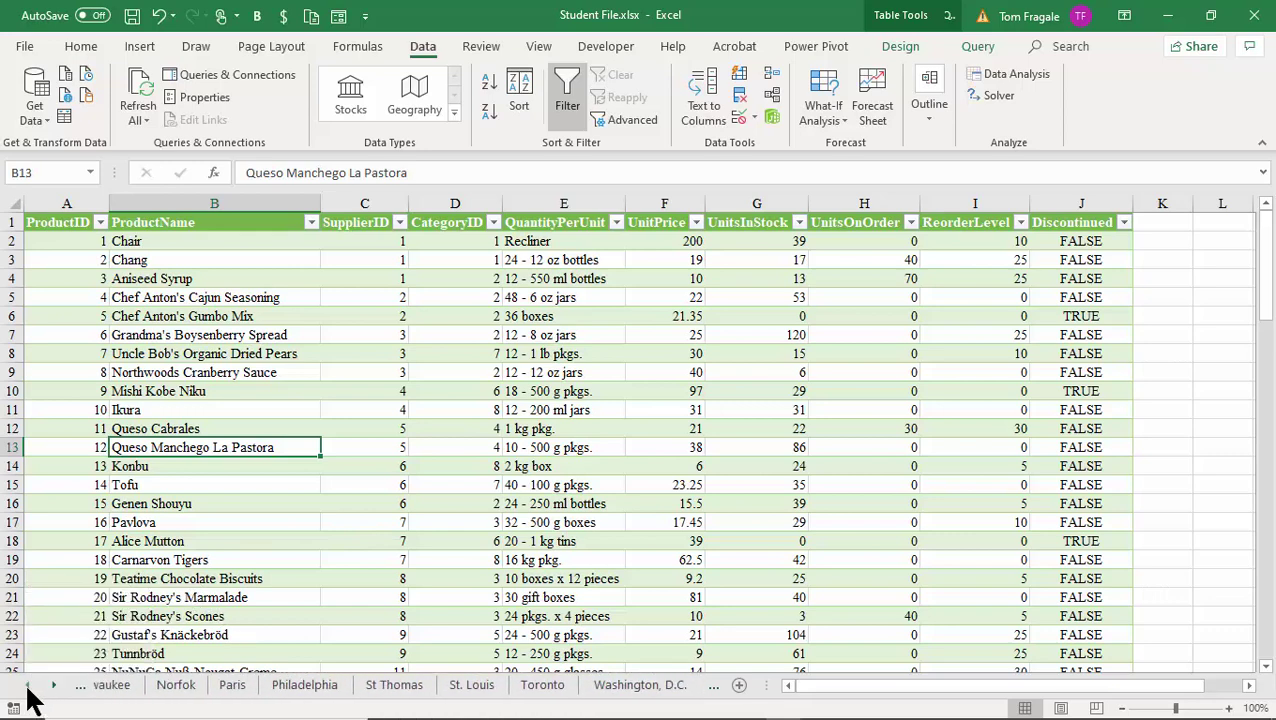
left_click(27, 686)
left_click(27, 686)
left_click(27, 686)
left_click(27, 686)
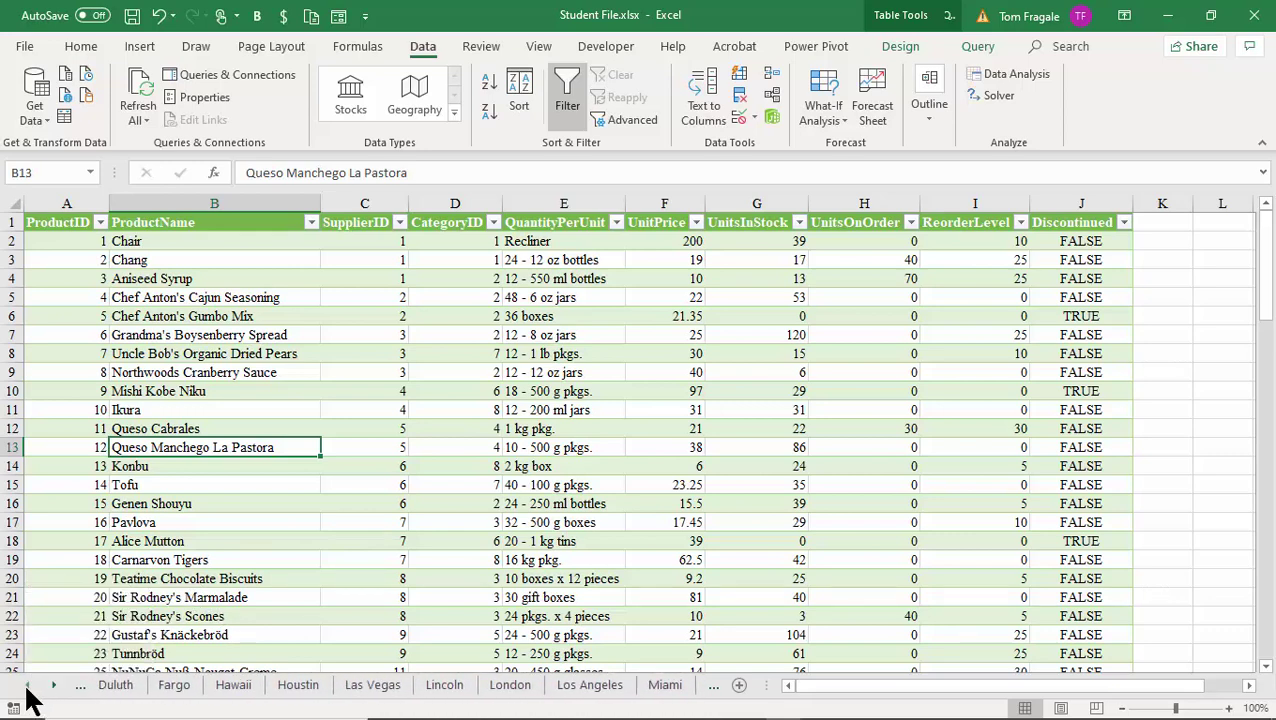
left_click(27, 686)
left_click(27, 686)
left_click(27, 686)
left_click(27, 686)
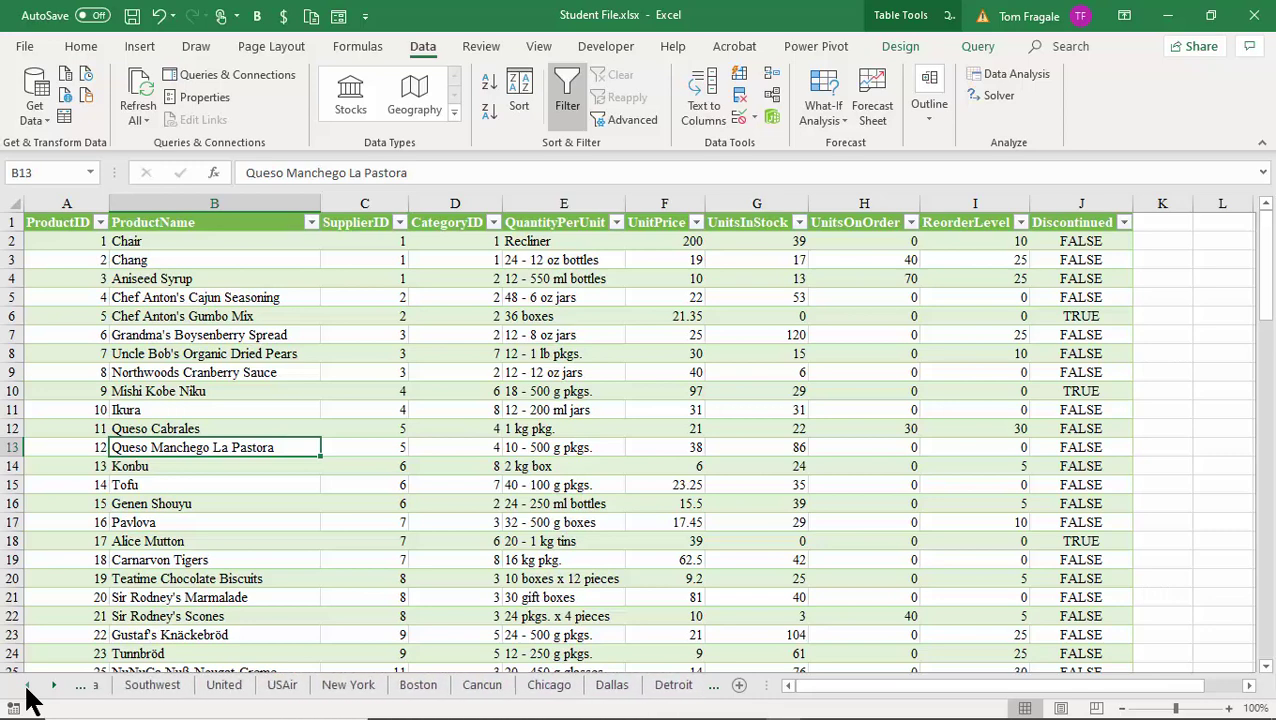
left_click(27, 686)
left_click(27, 686)
left_click(27, 686)
left_click(27, 686)
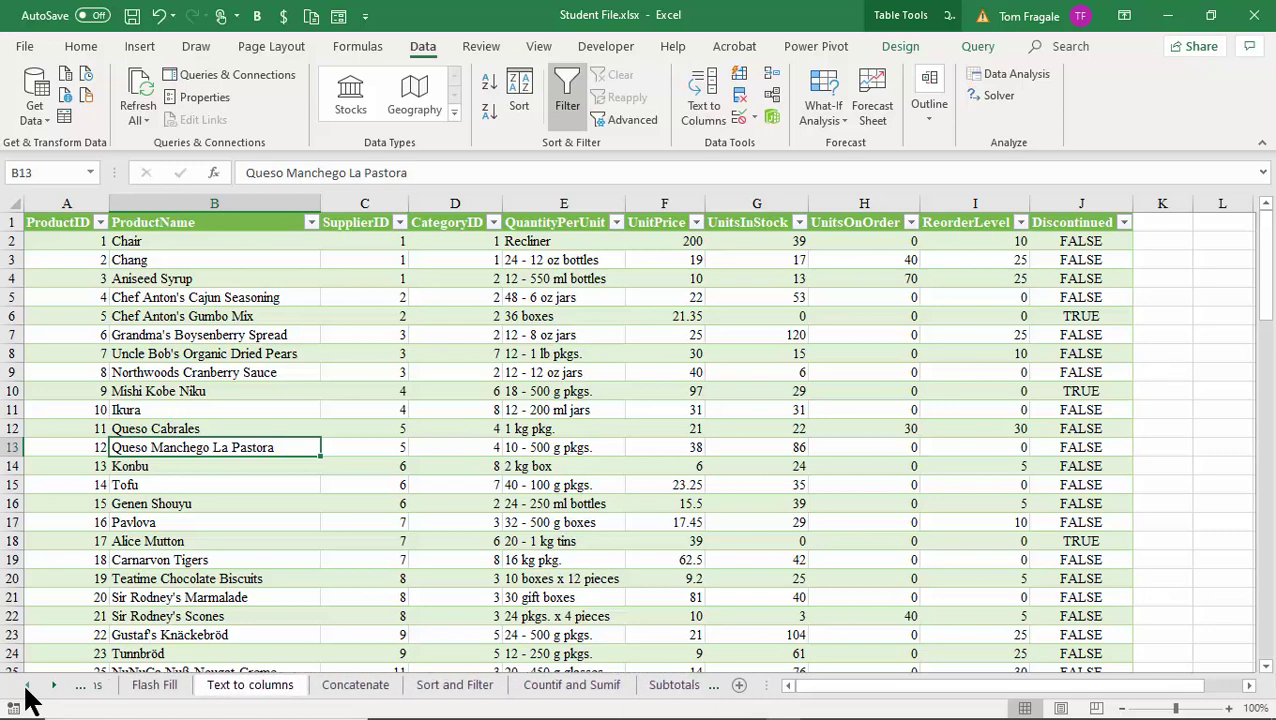
left_click(27, 686)
left_click(22, 687)
left_click(20, 687)
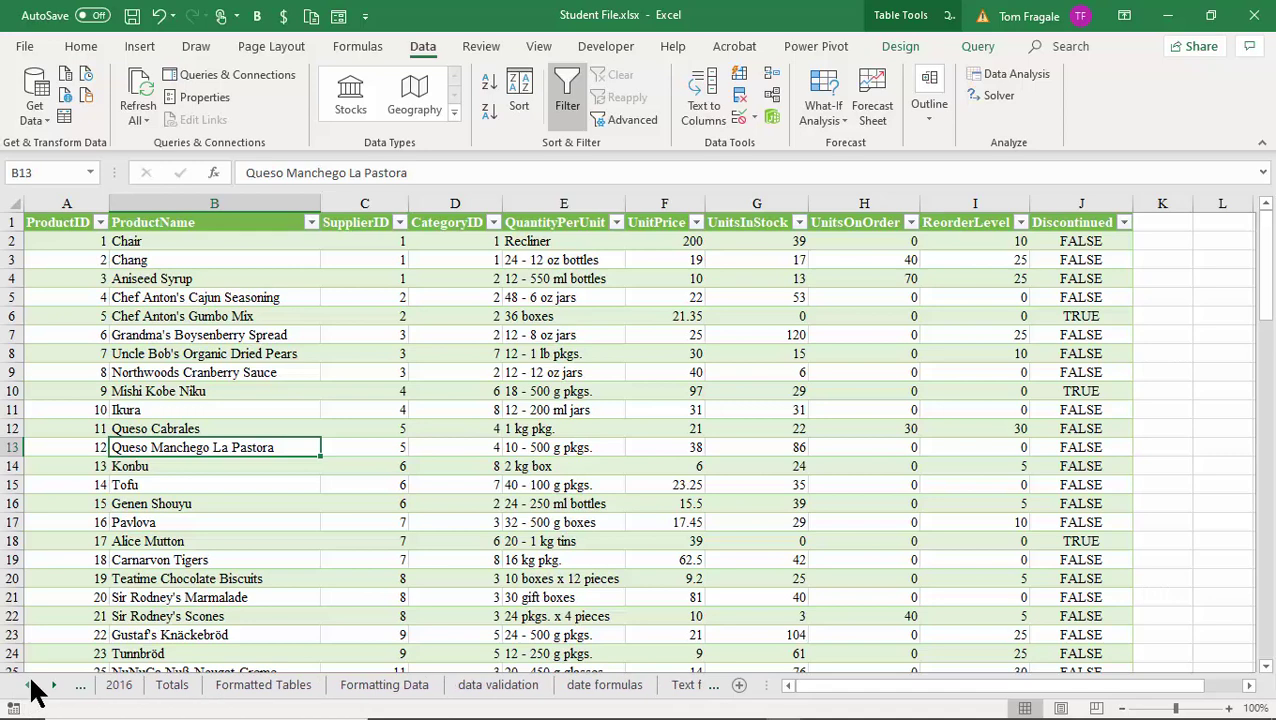
left_click(27, 686)
left_click(27, 686)
left_click(27, 686)
left_click(27, 686)
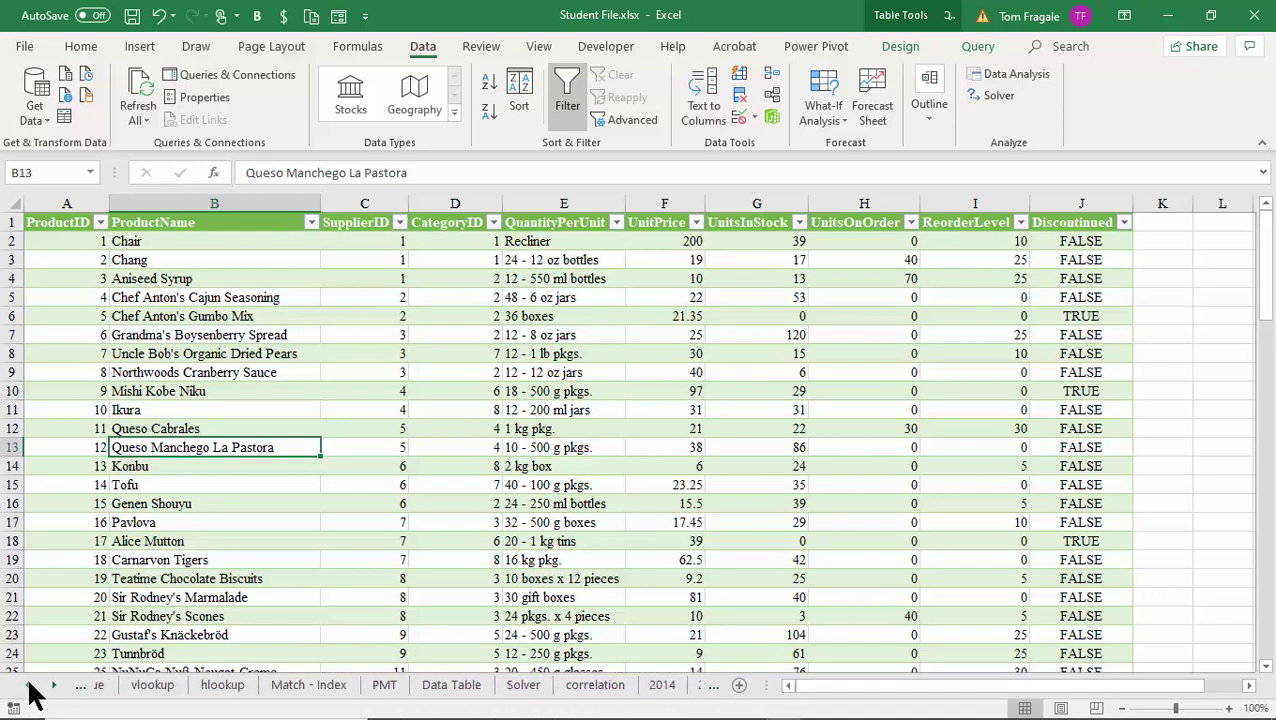
left_click(27, 686)
left_click(27, 686)
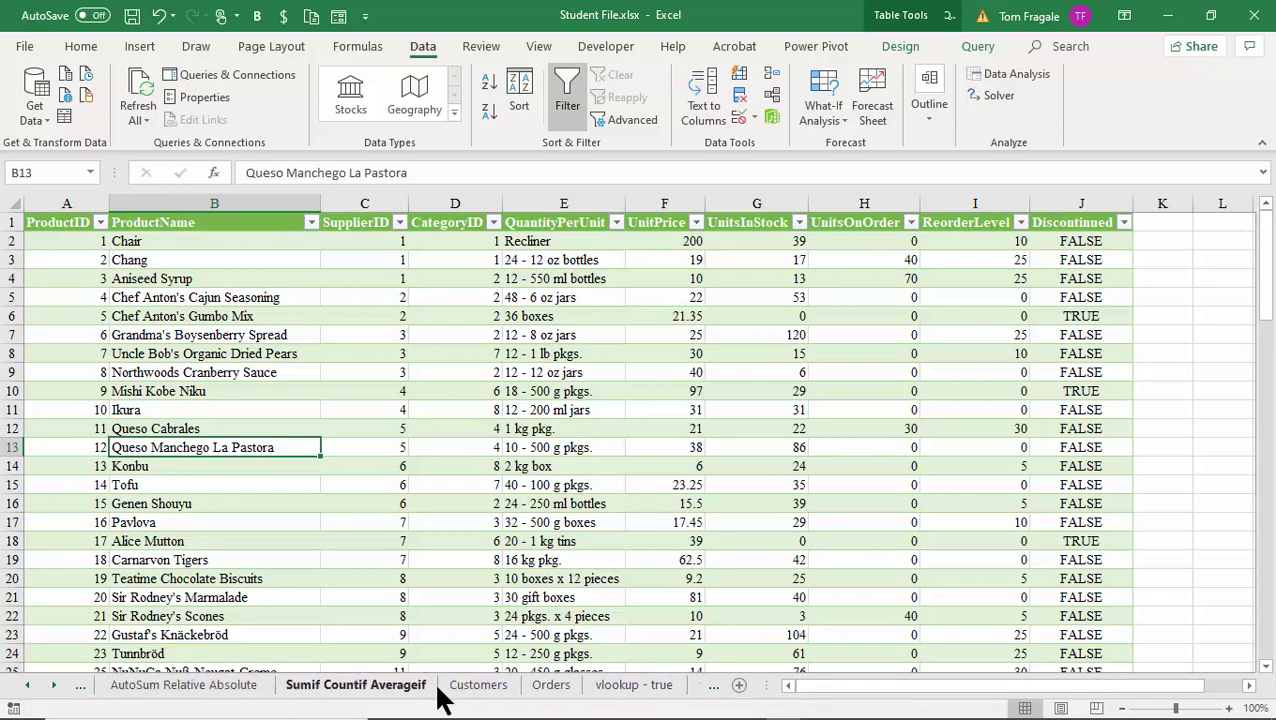
left_click(490, 690)
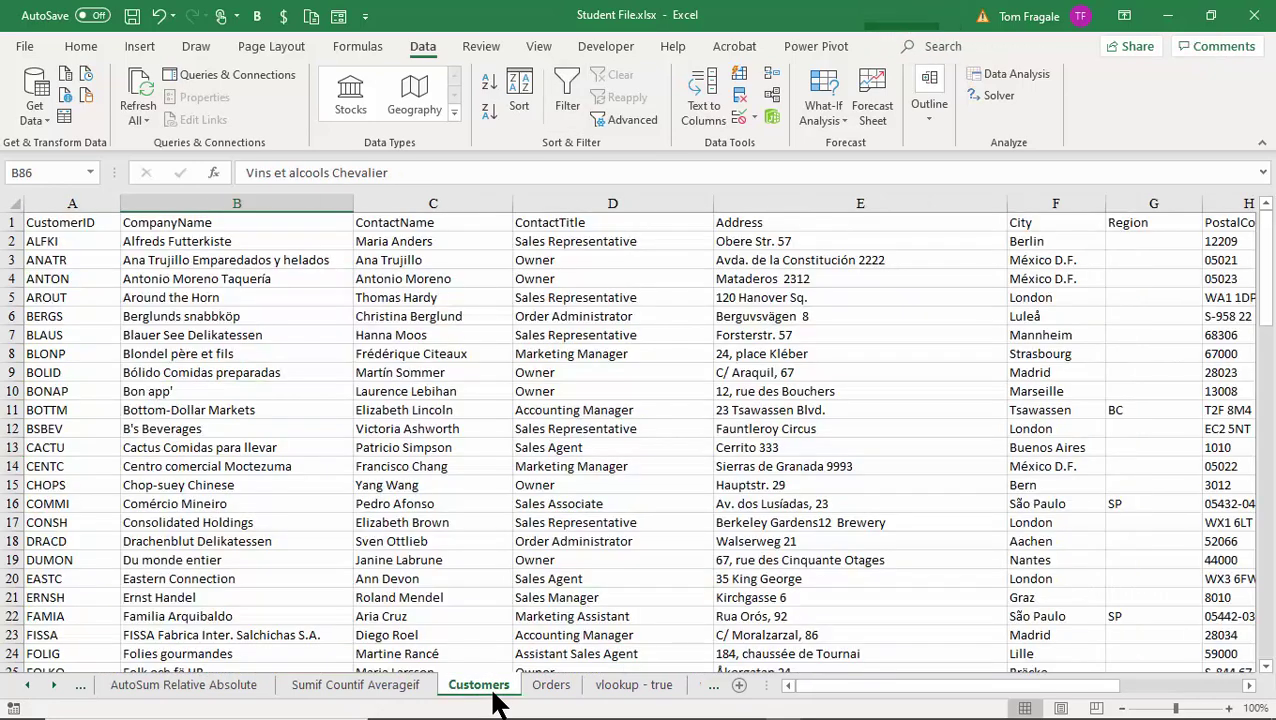
left_click(551, 690)
left_click(458, 692)
Format the customer data in A1:K92 as a table with headers, using the black gridded style from the Light group
left_click(349, 334)
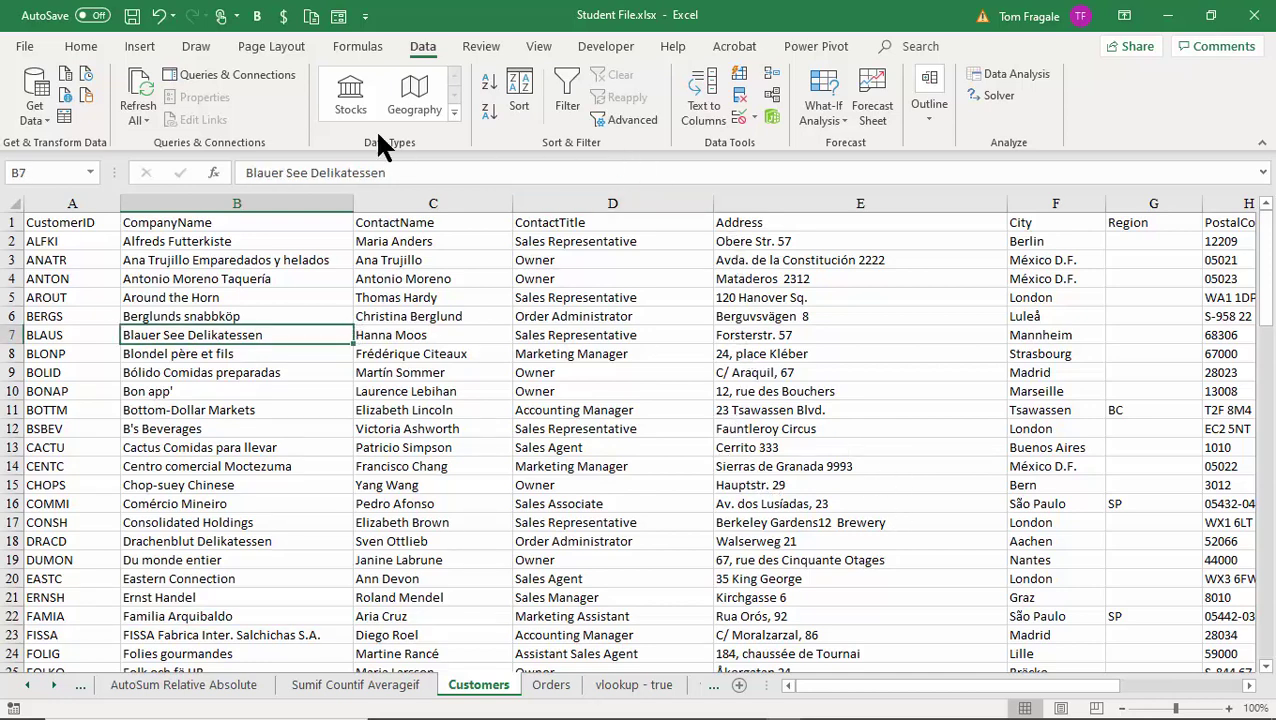
left_click(78, 47)
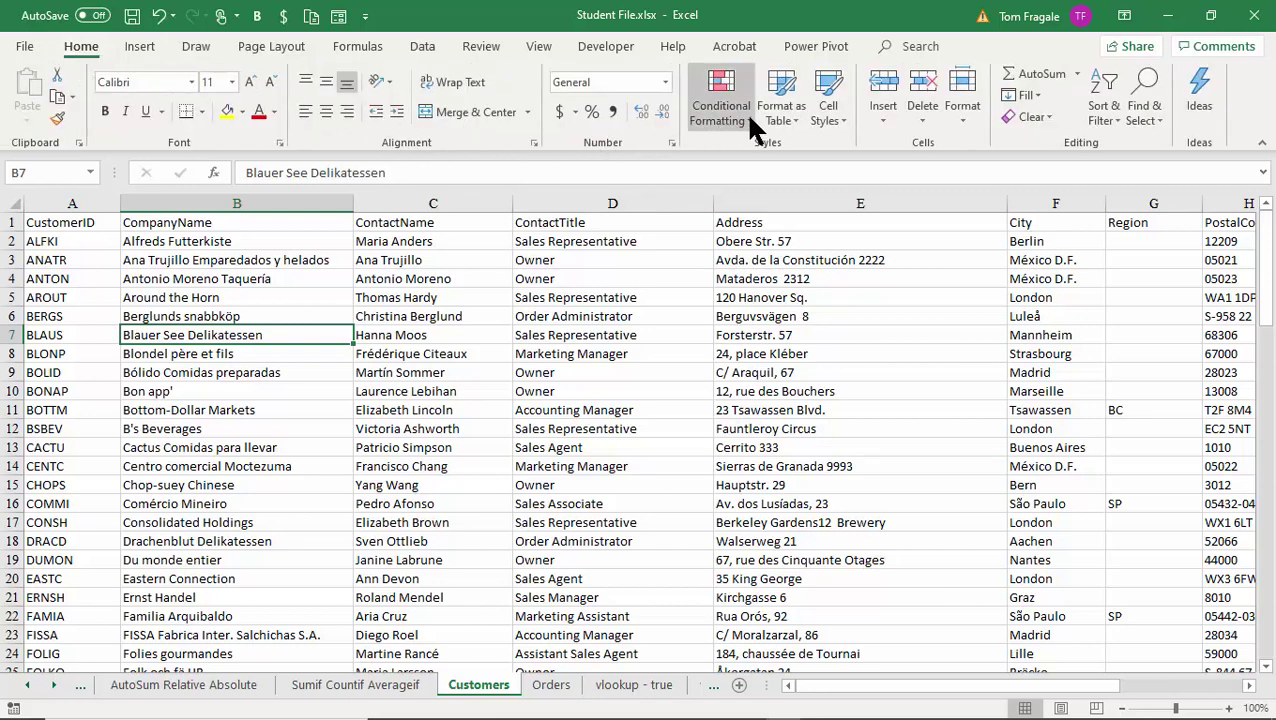
left_click(788, 111)
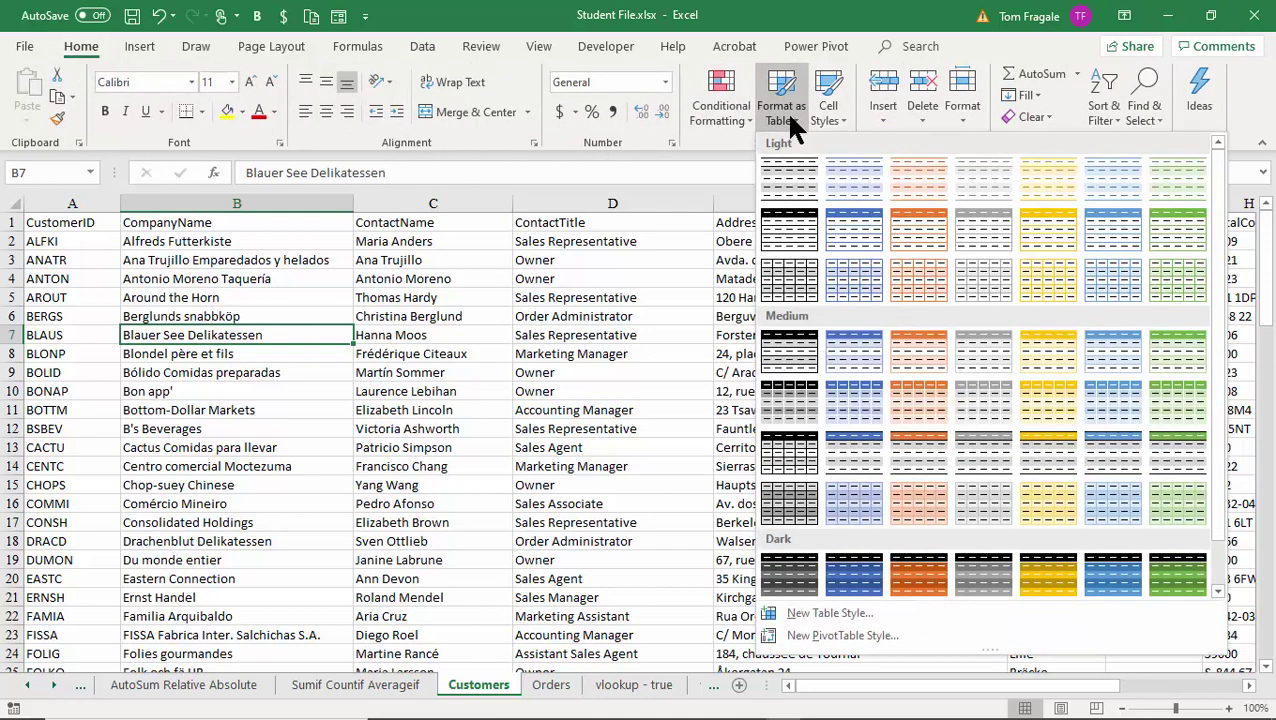
left_click(777, 290)
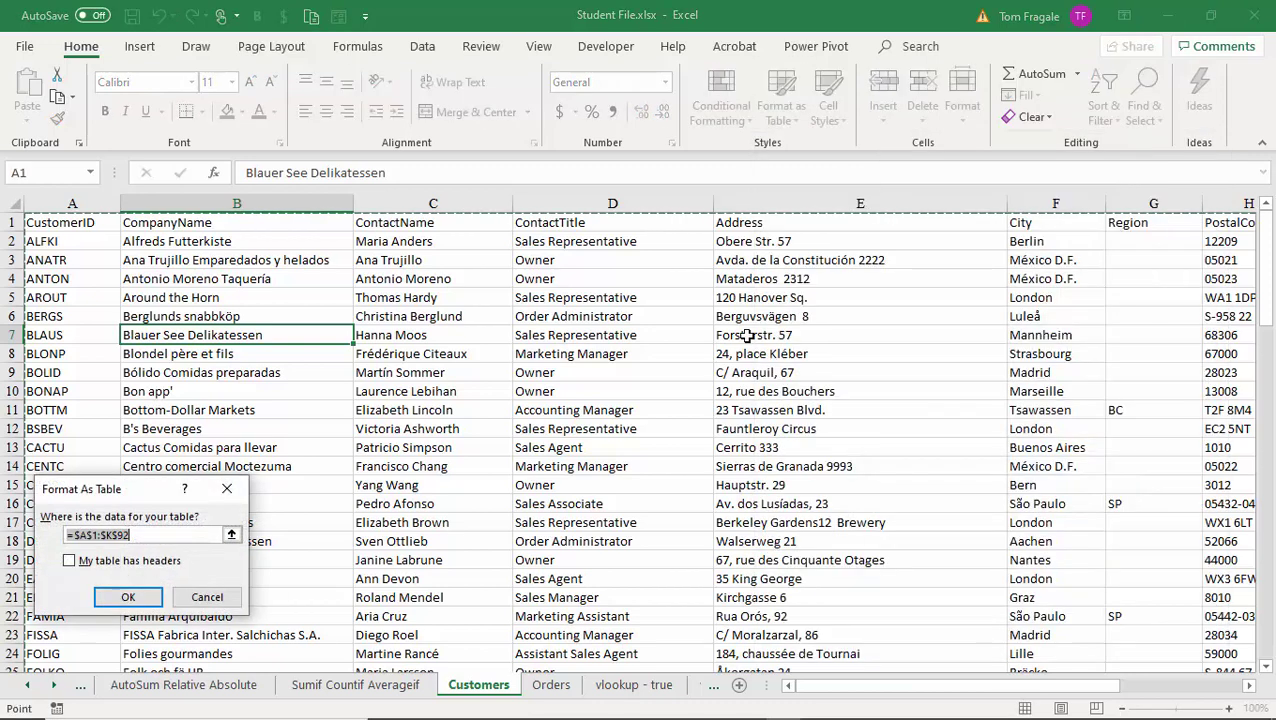
left_click_drag(154, 487, 558, 328)
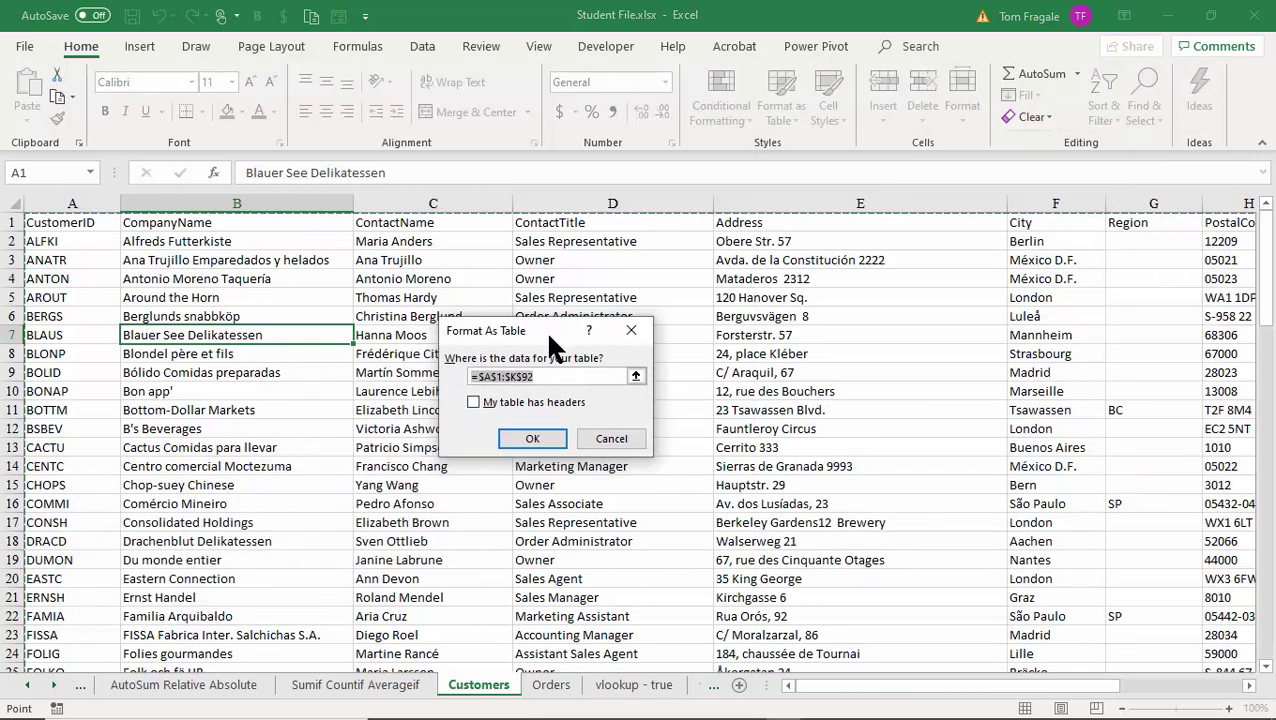
left_click(474, 401)
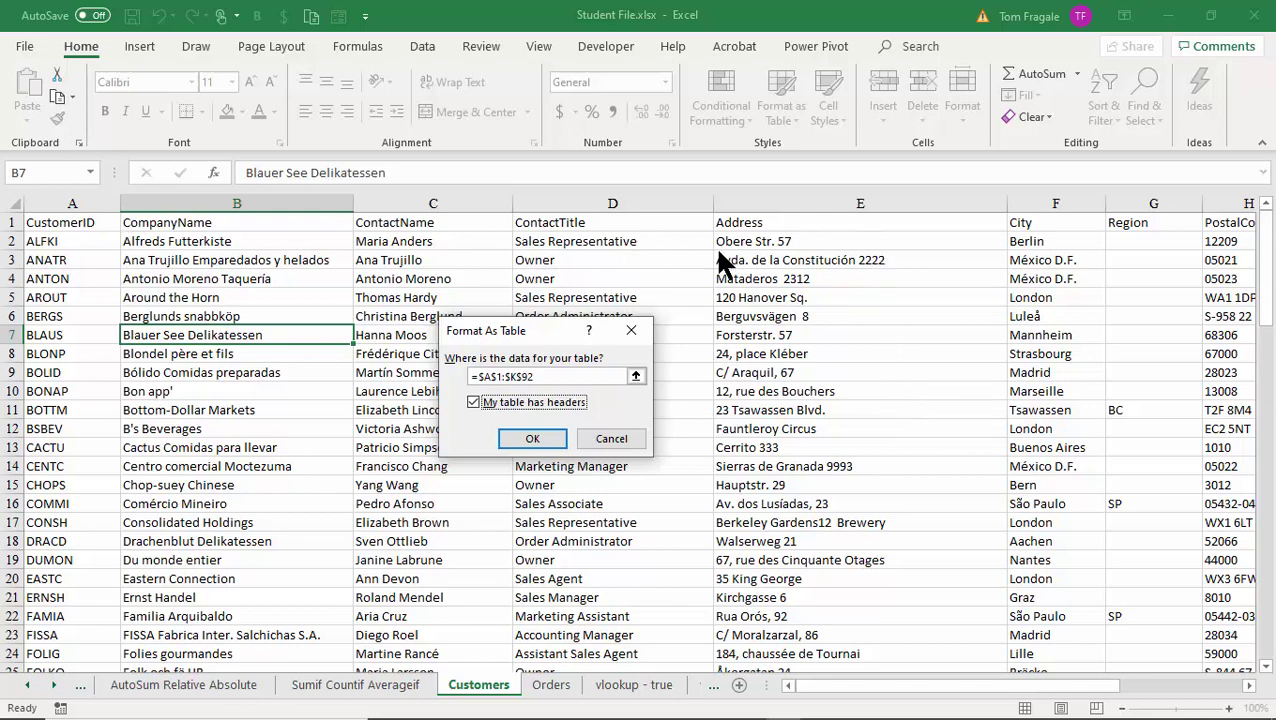
left_click(538, 438)
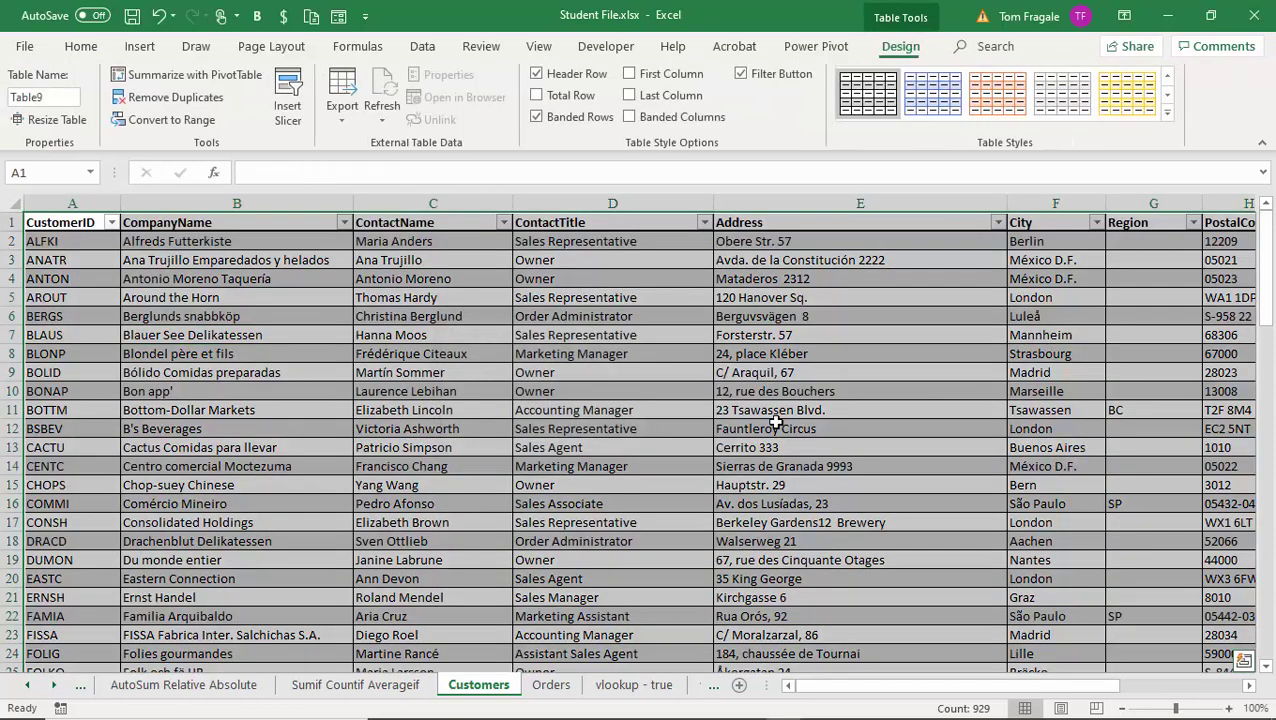
left_click(330, 410)
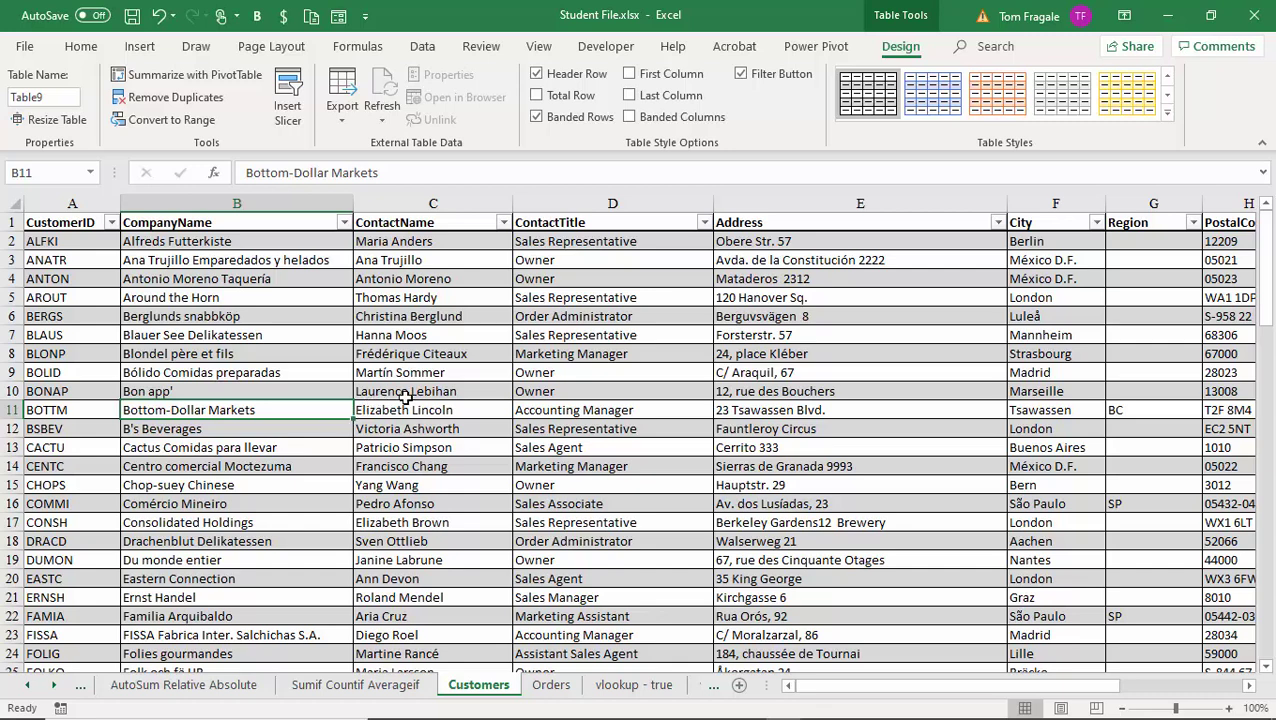
Name the table on the Customers worksheet customers
left_click(604, 297)
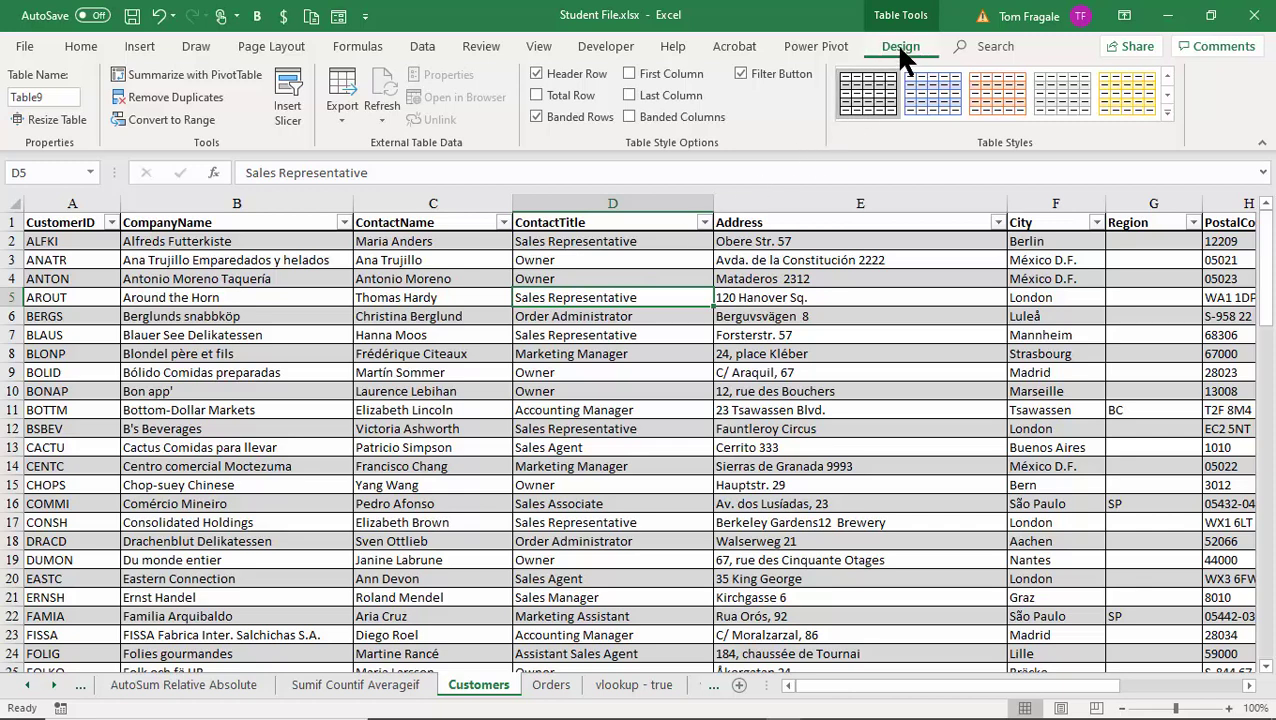
left_click(59, 98)
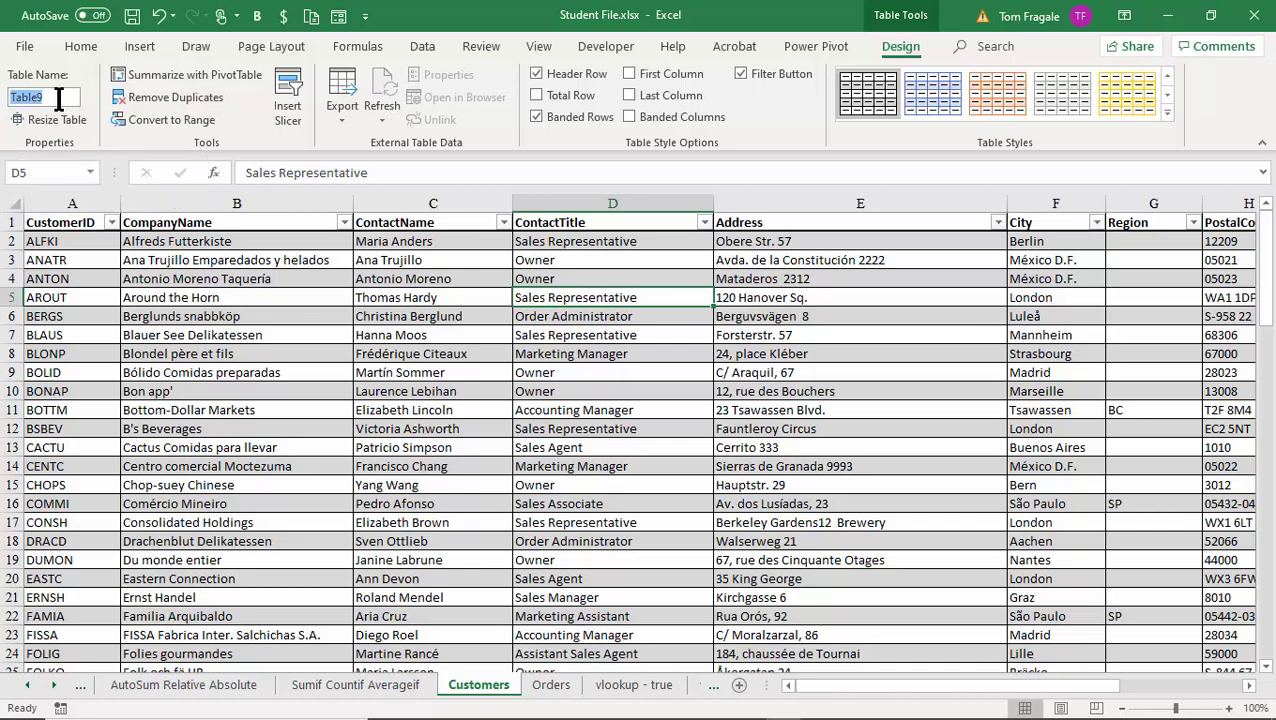
type("customers")
key("Return")
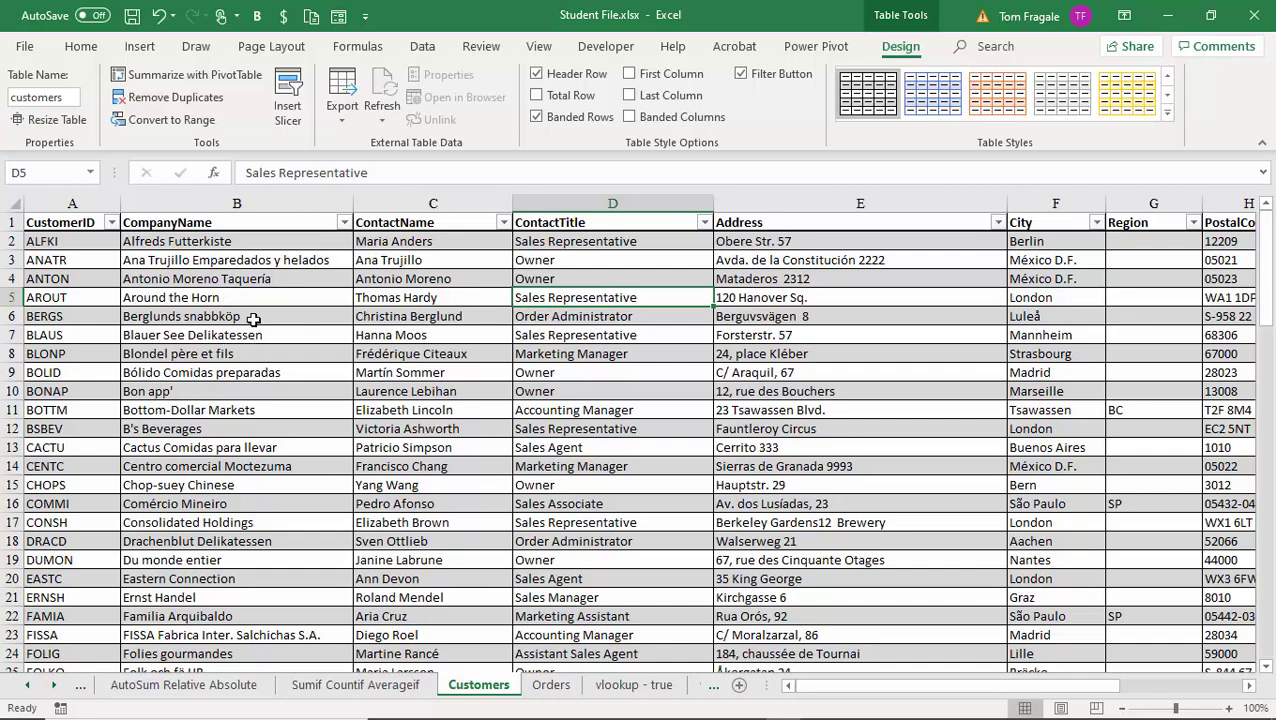
left_click(265, 371)
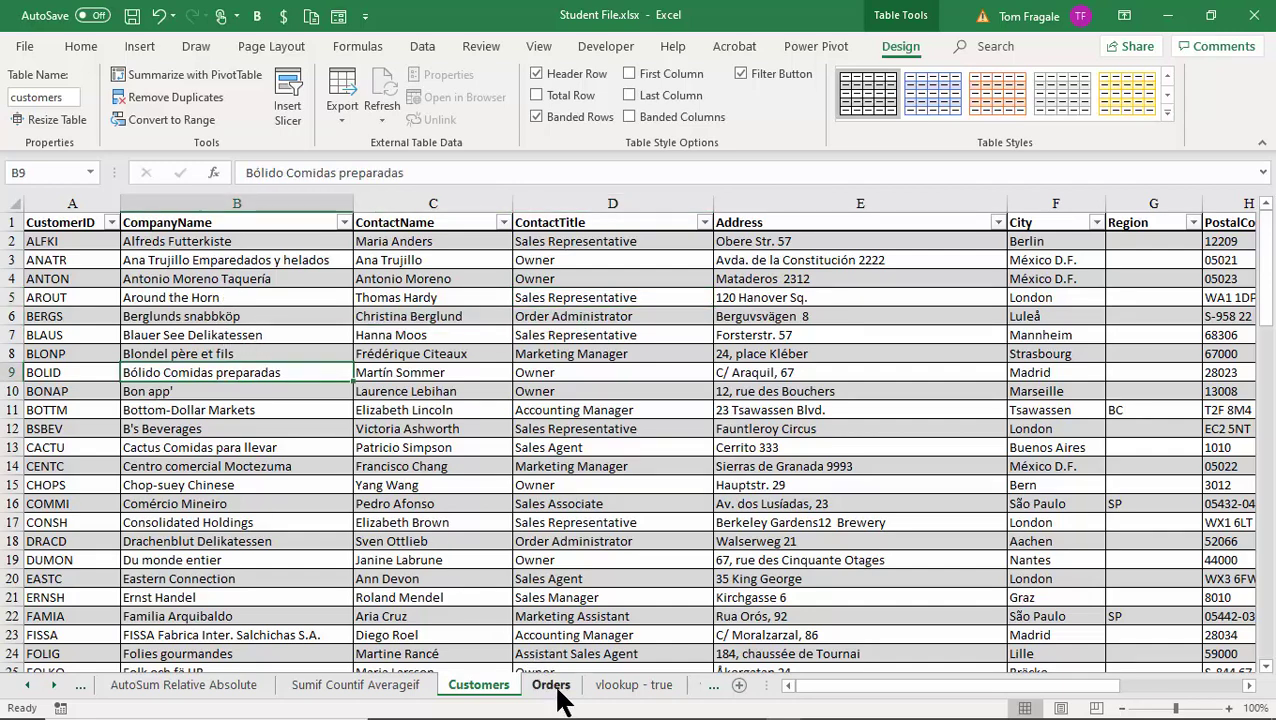
Format the data on the Orders worksheet as a table with headers, using the same black gridded Light style
left_click(555, 687)
left_click(482, 481)
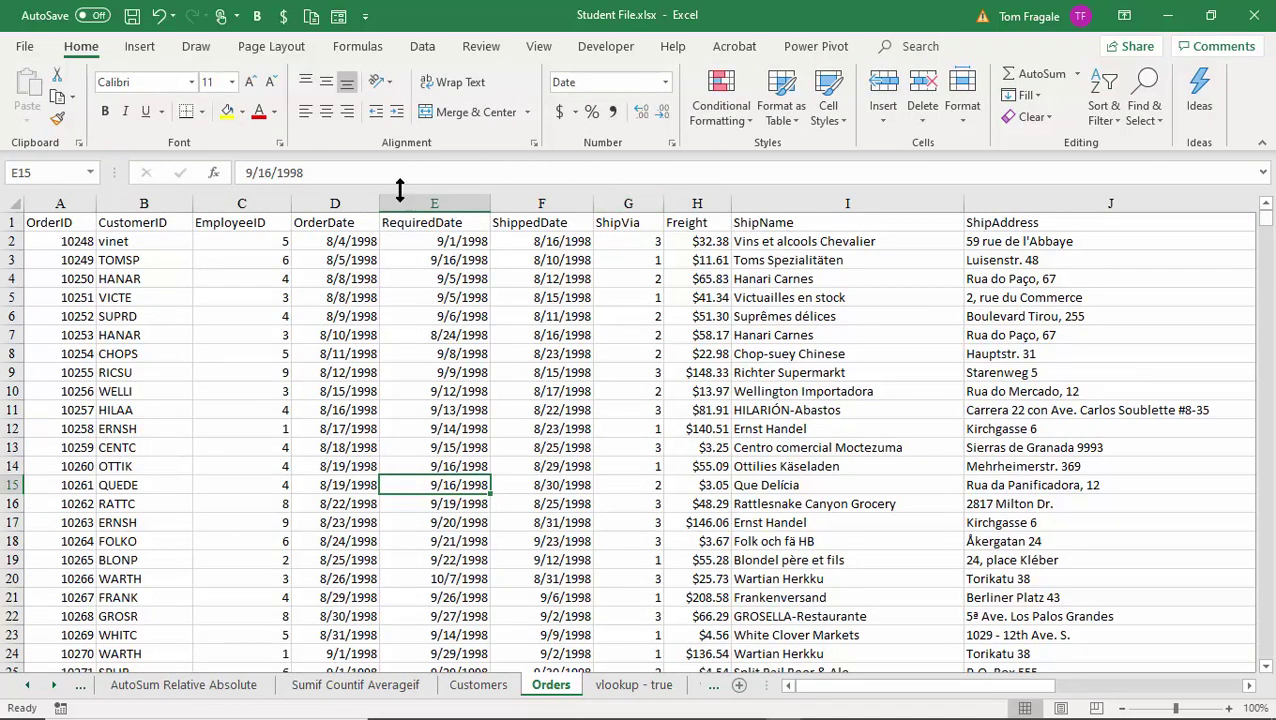
left_click(781, 118)
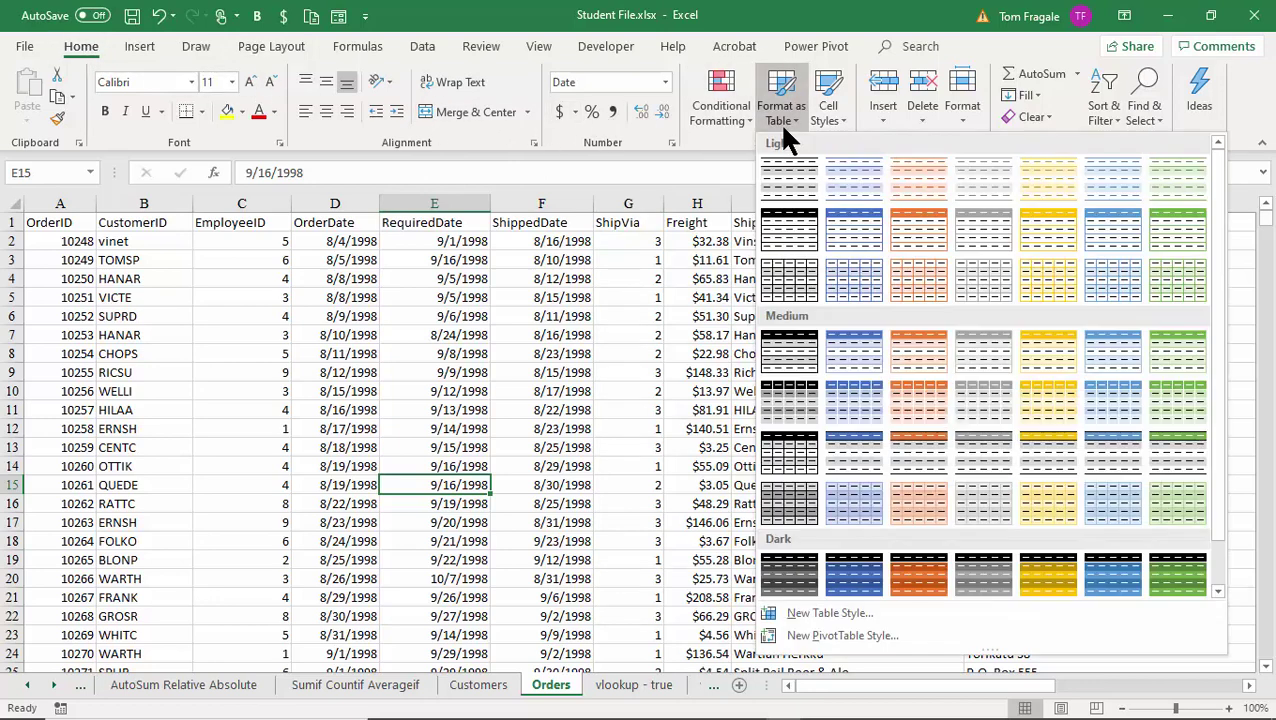
left_click(797, 282)
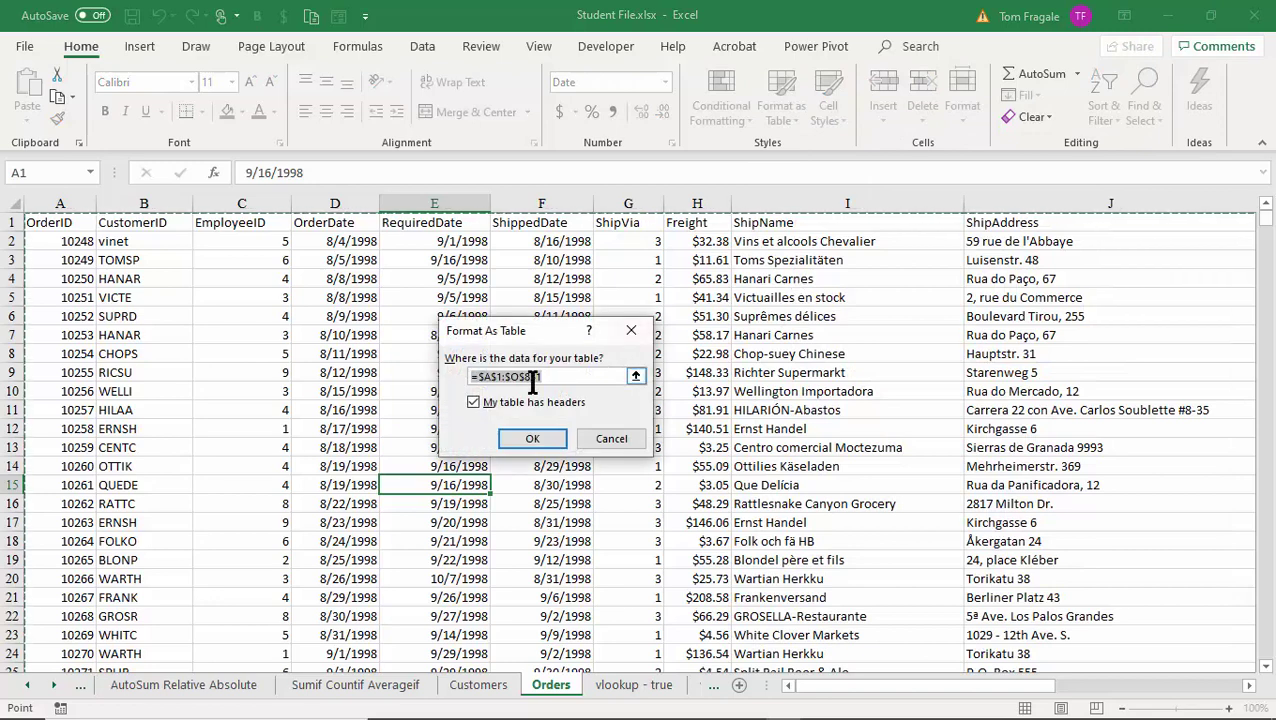
left_click(526, 438)
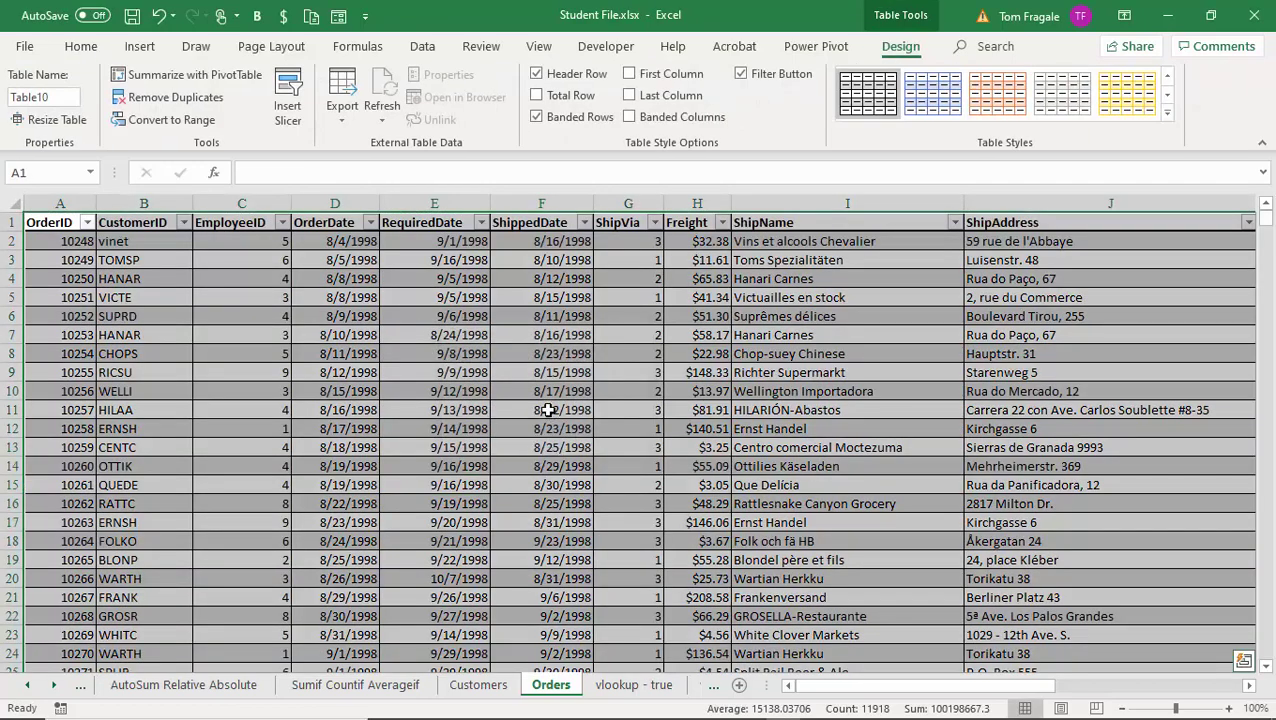
left_click(541, 396)
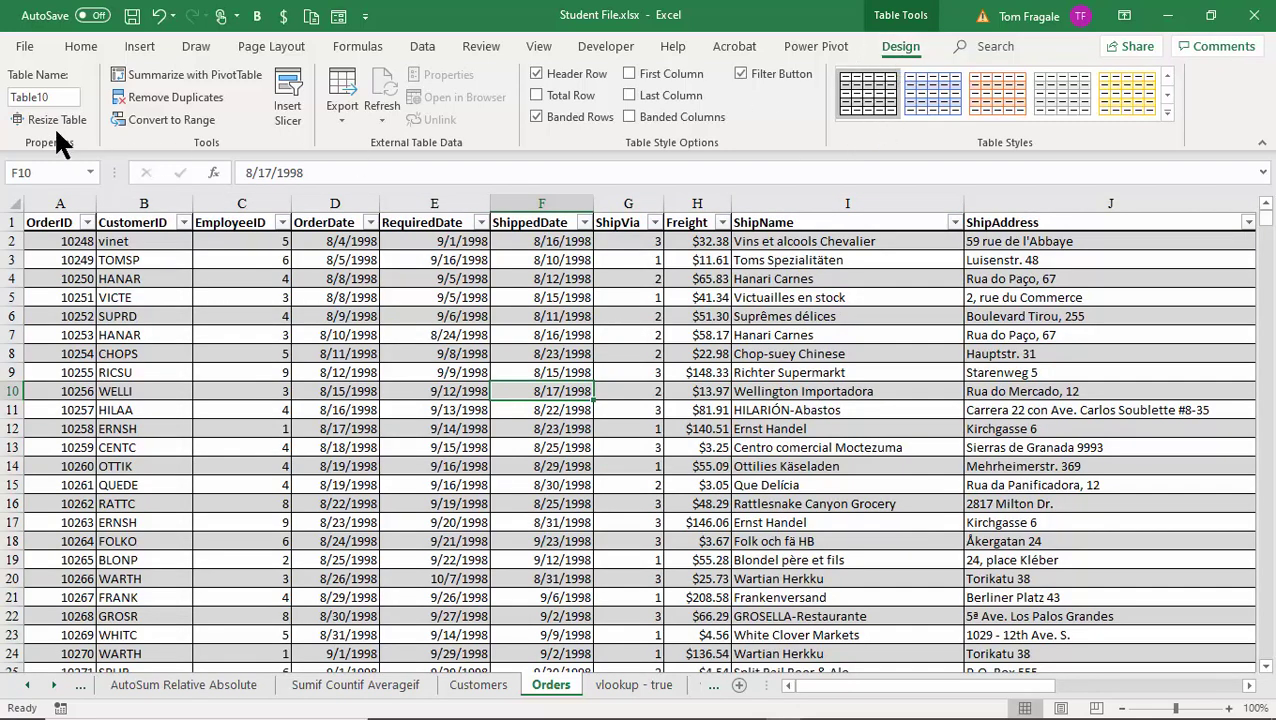
Name the table on the Orders worksheet Orders and return to the Customers worksheet
left_click(47, 97)
type("Orders")
key("Return")
left_click(148, 280)
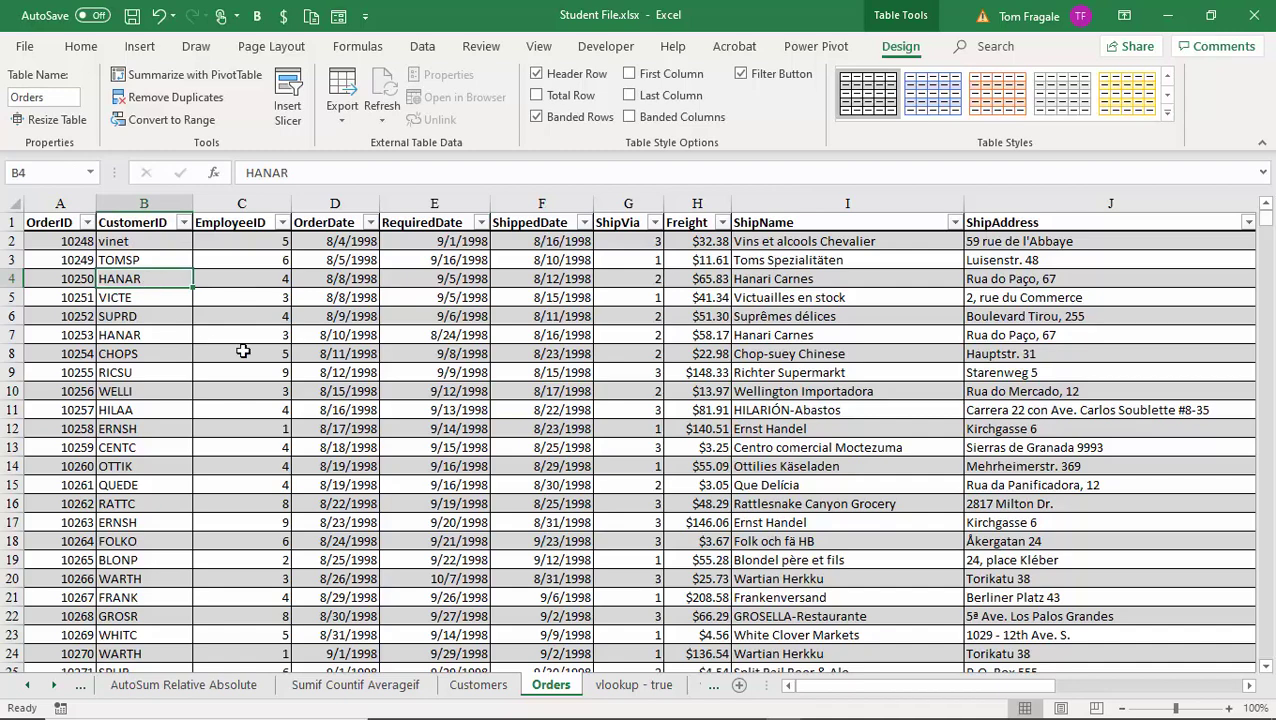
left_click(490, 688)
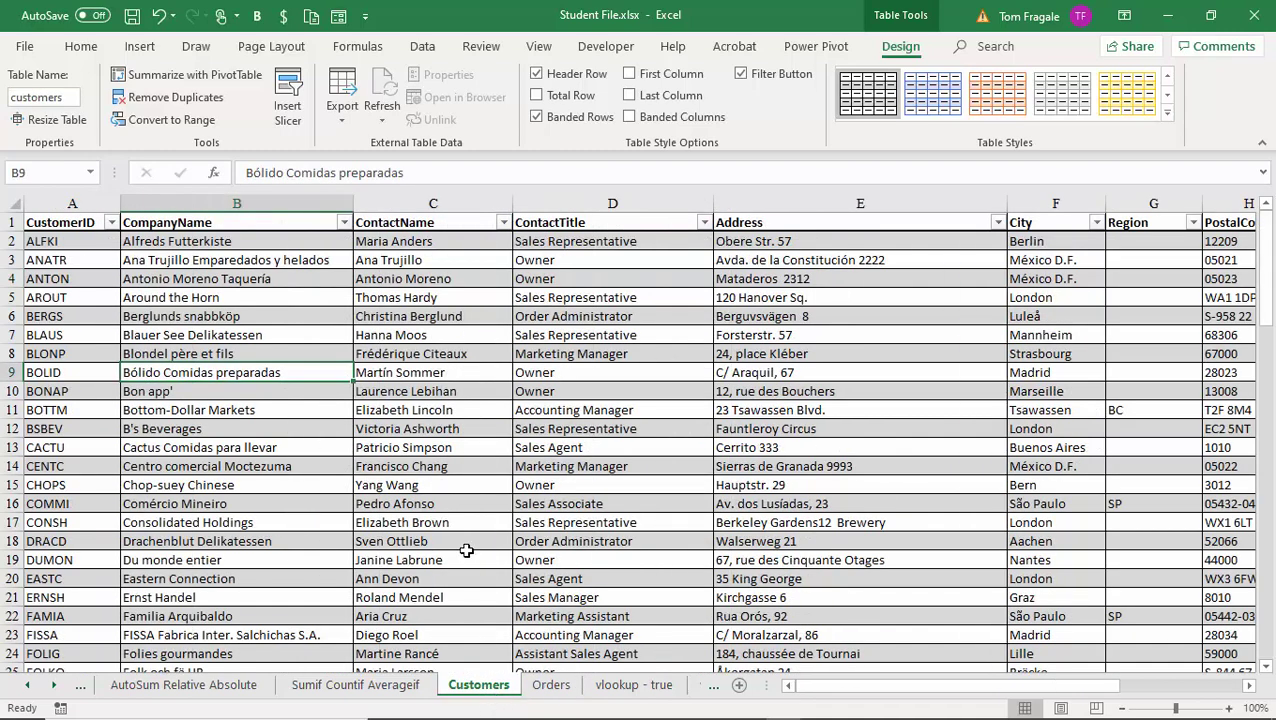
left_click(94, 295)
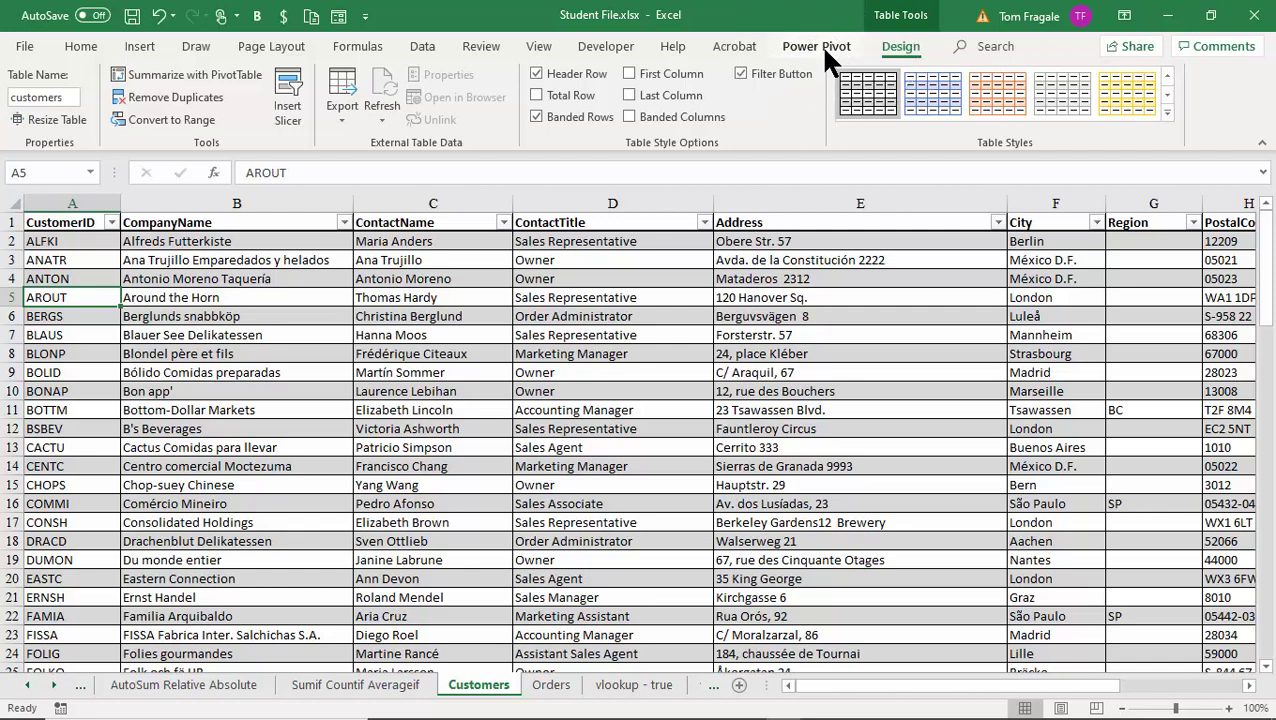
Check in the COM Add-ins list of the Excel options whether Microsoft Power Pivot for Excel is enabled
left_click(22, 47)
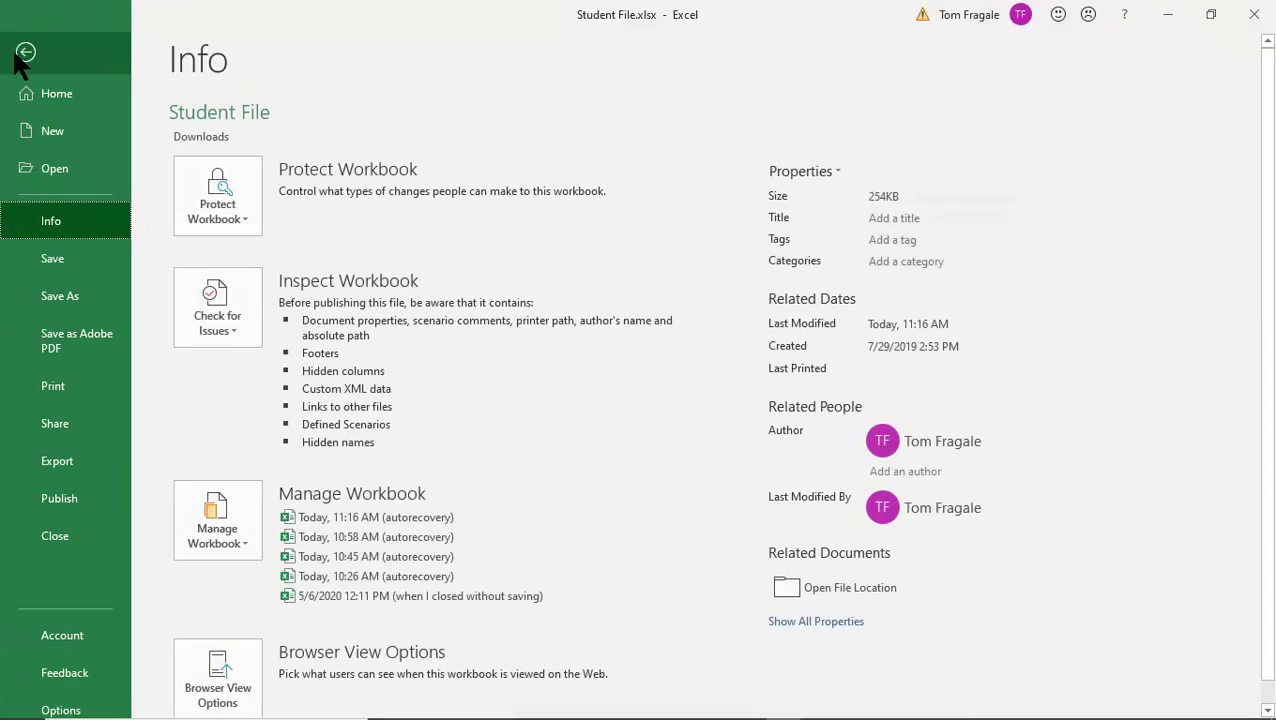
left_click(78, 710)
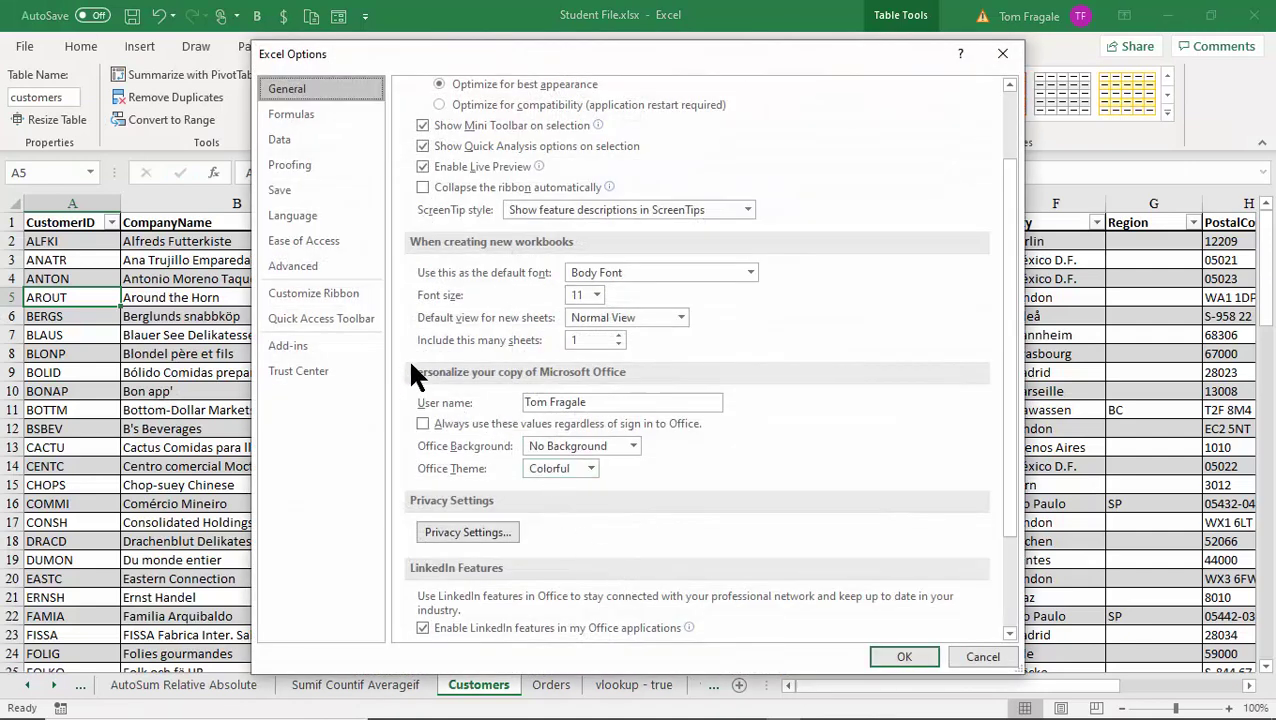
left_click(324, 346)
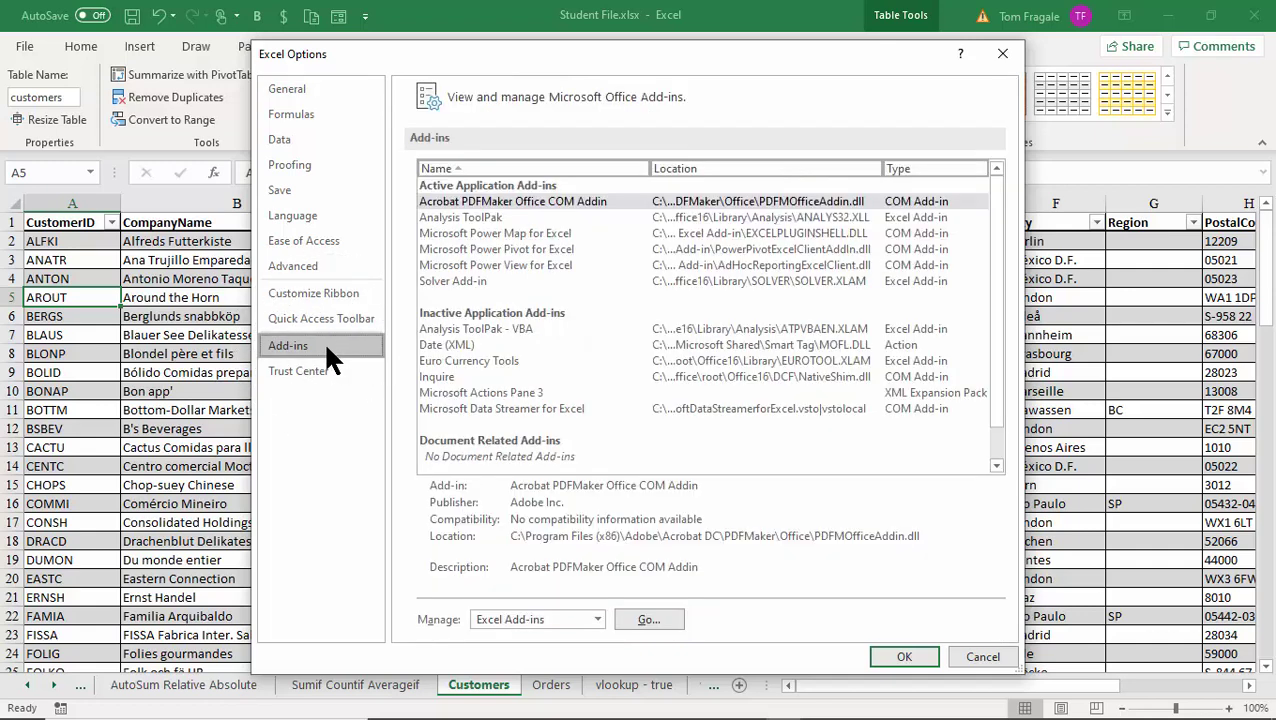
left_click(599, 621)
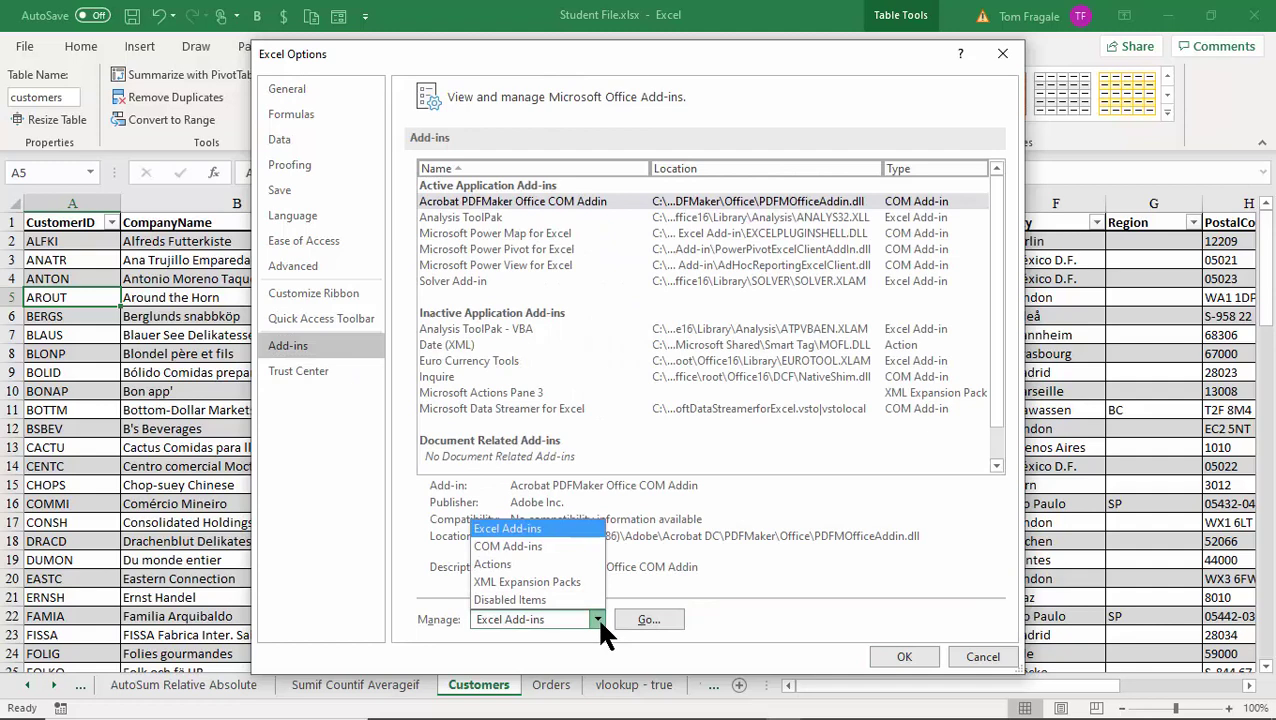
left_click(562, 546)
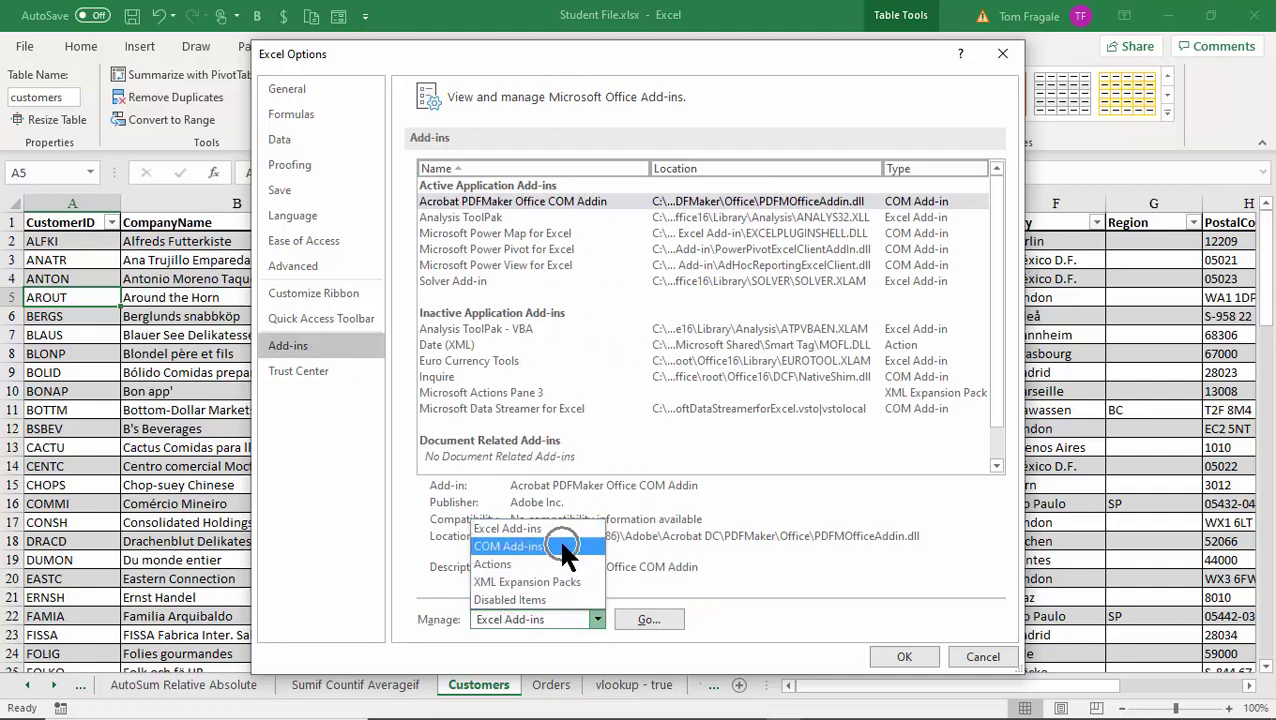
left_click(648, 620)
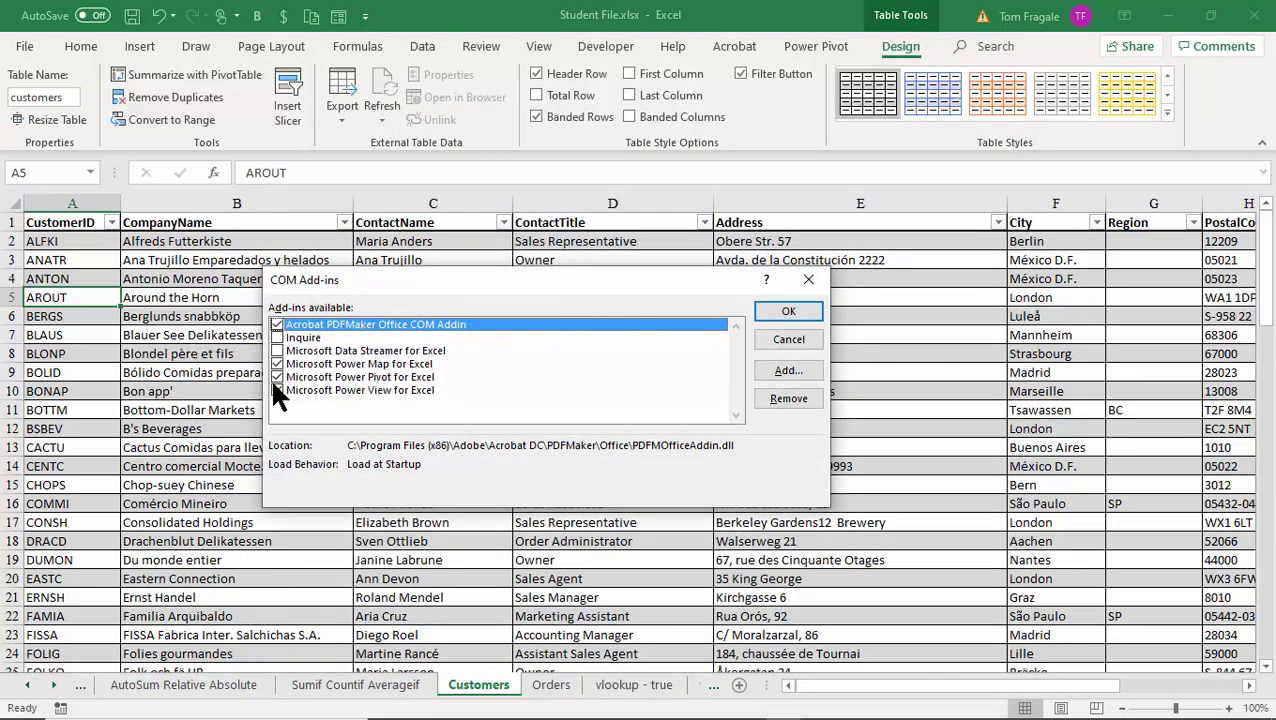
left_click(783, 318)
left_click(690, 412)
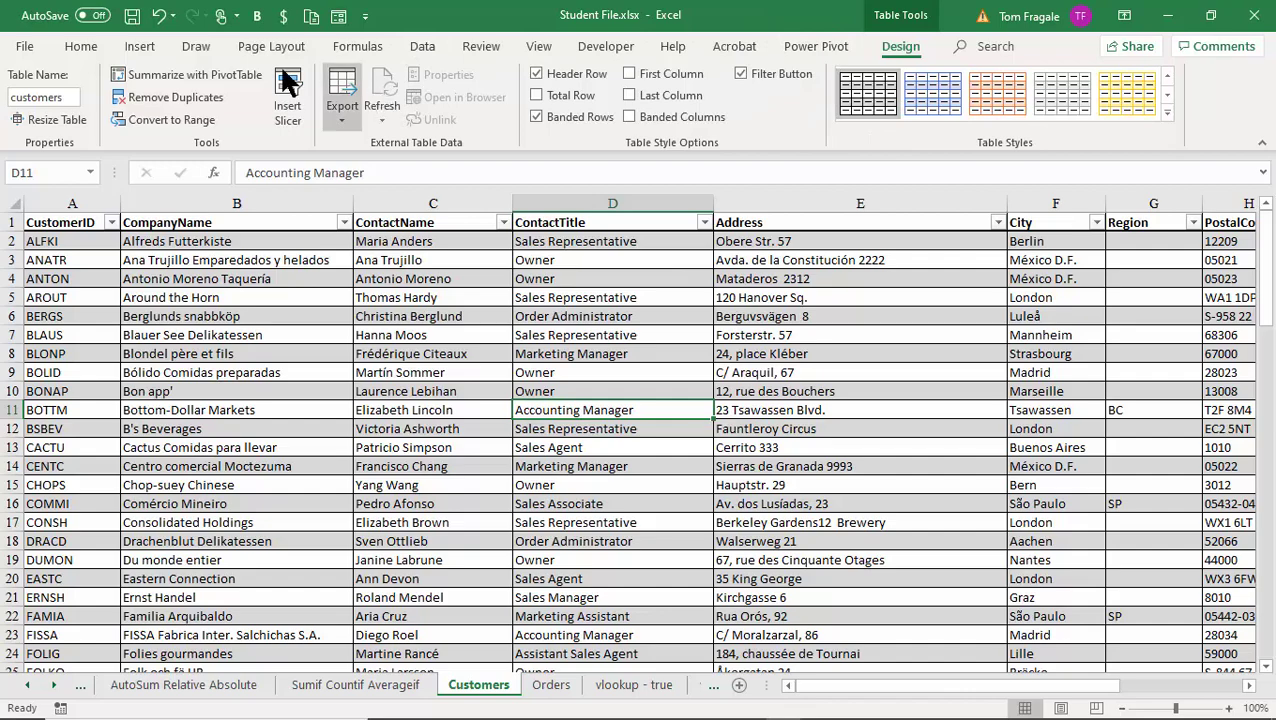
Check in the ribbon customization options whether the Power Pivot tab is enabled among the main tabs
left_click(24, 50)
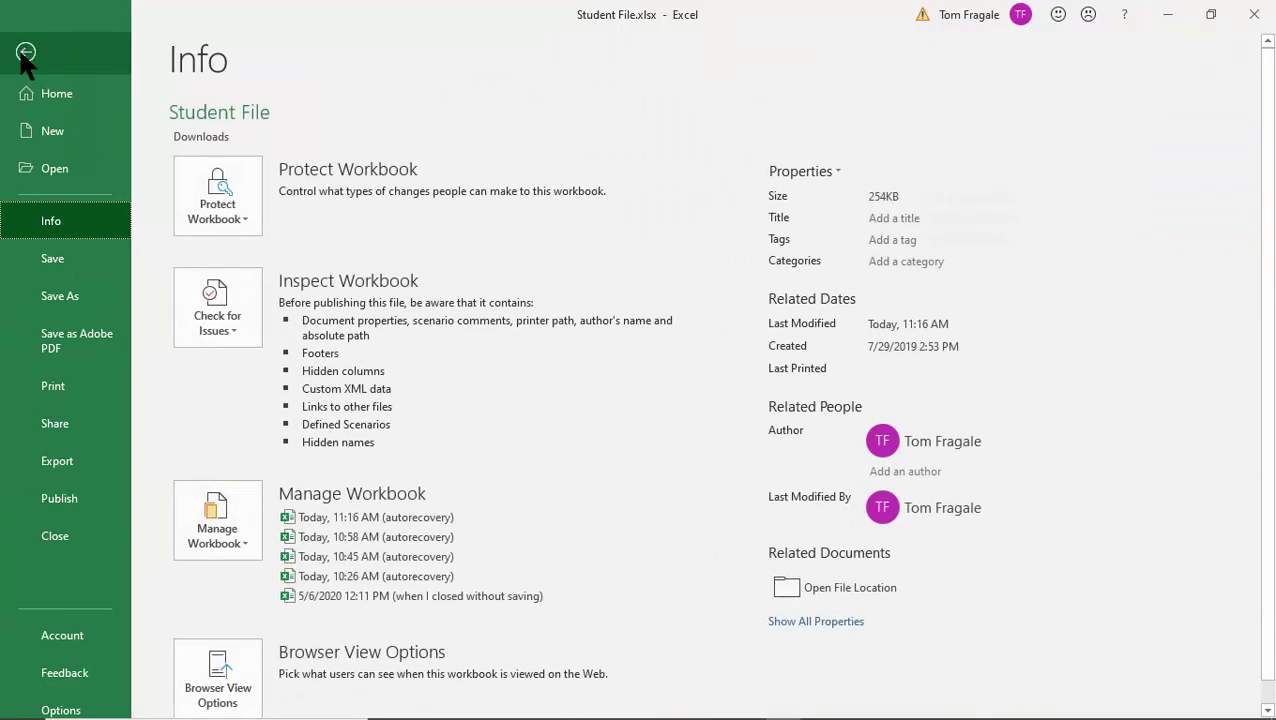
left_click(62, 710)
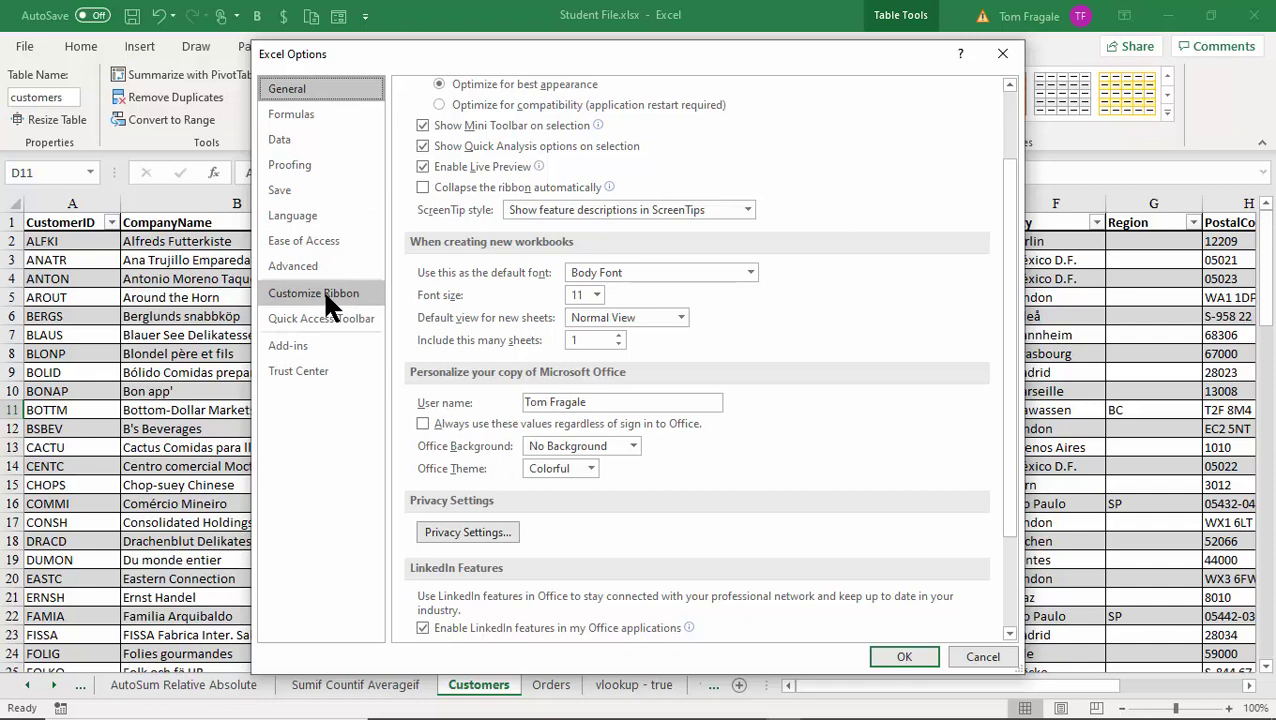
left_click(325, 296)
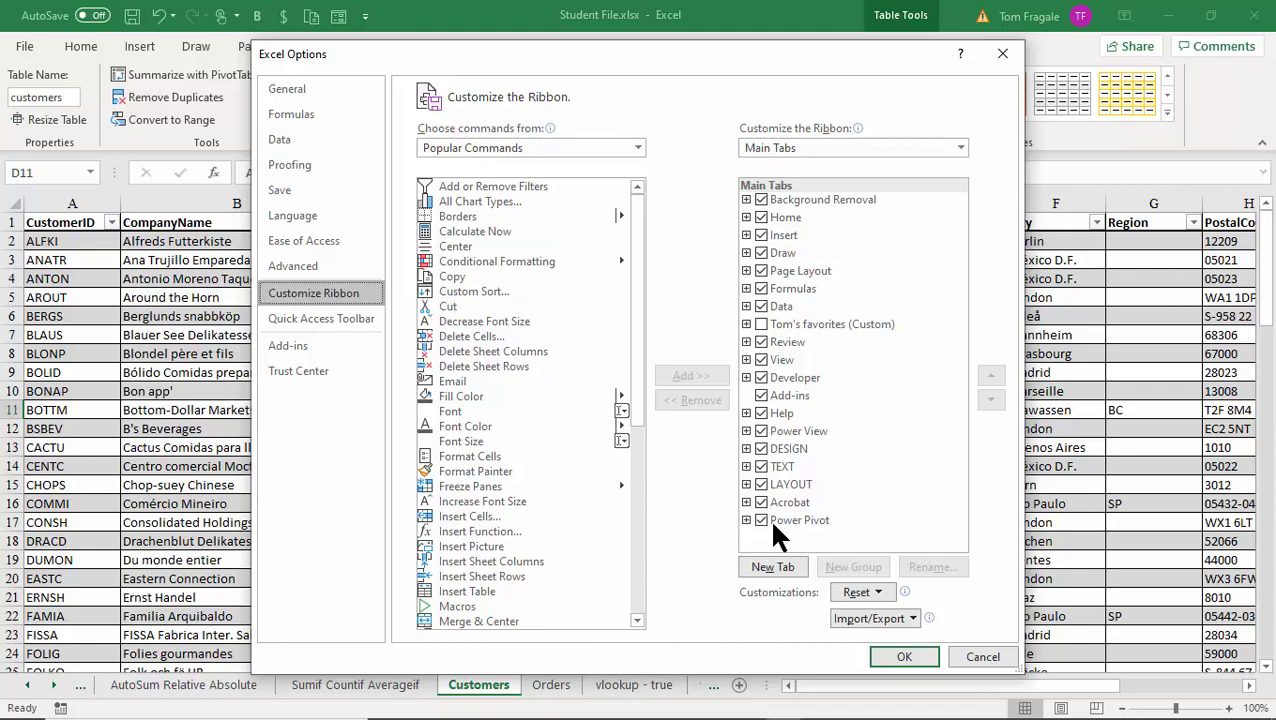
left_click(898, 655)
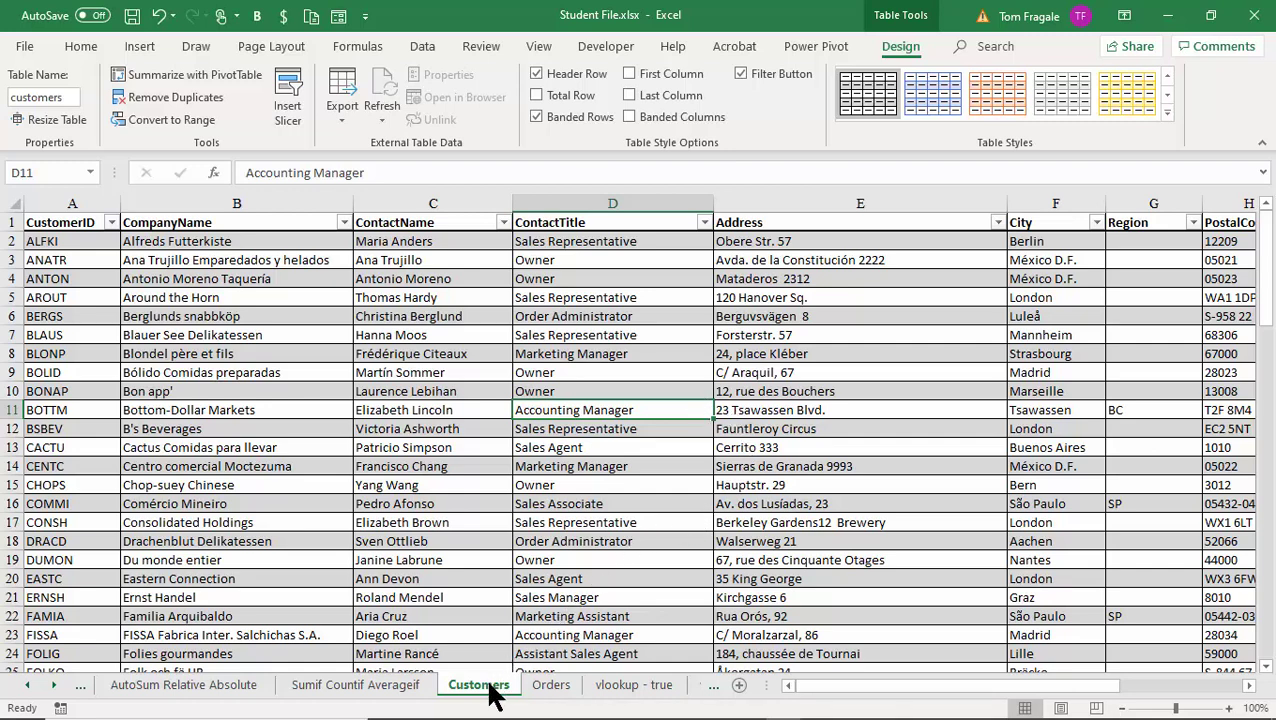
Create a PivotTable from the customers table on a new worksheet, adding the data to the Data Model
left_click(505, 498)
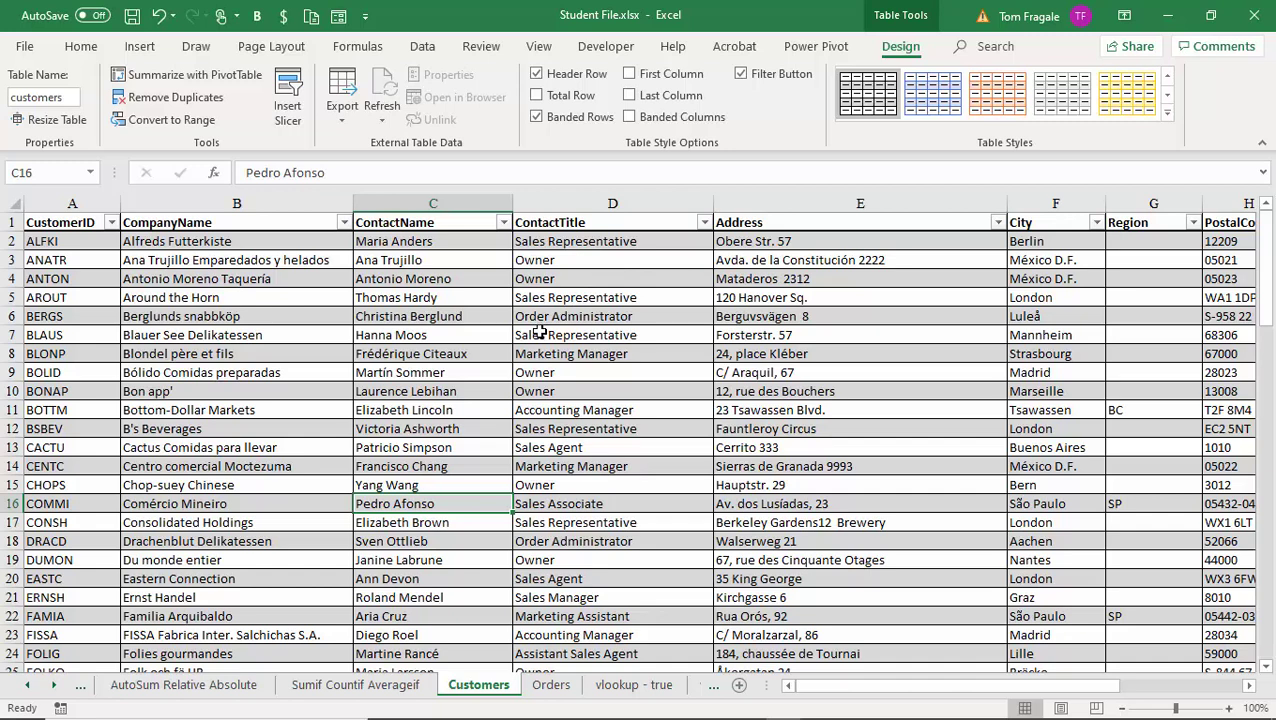
left_click(140, 47)
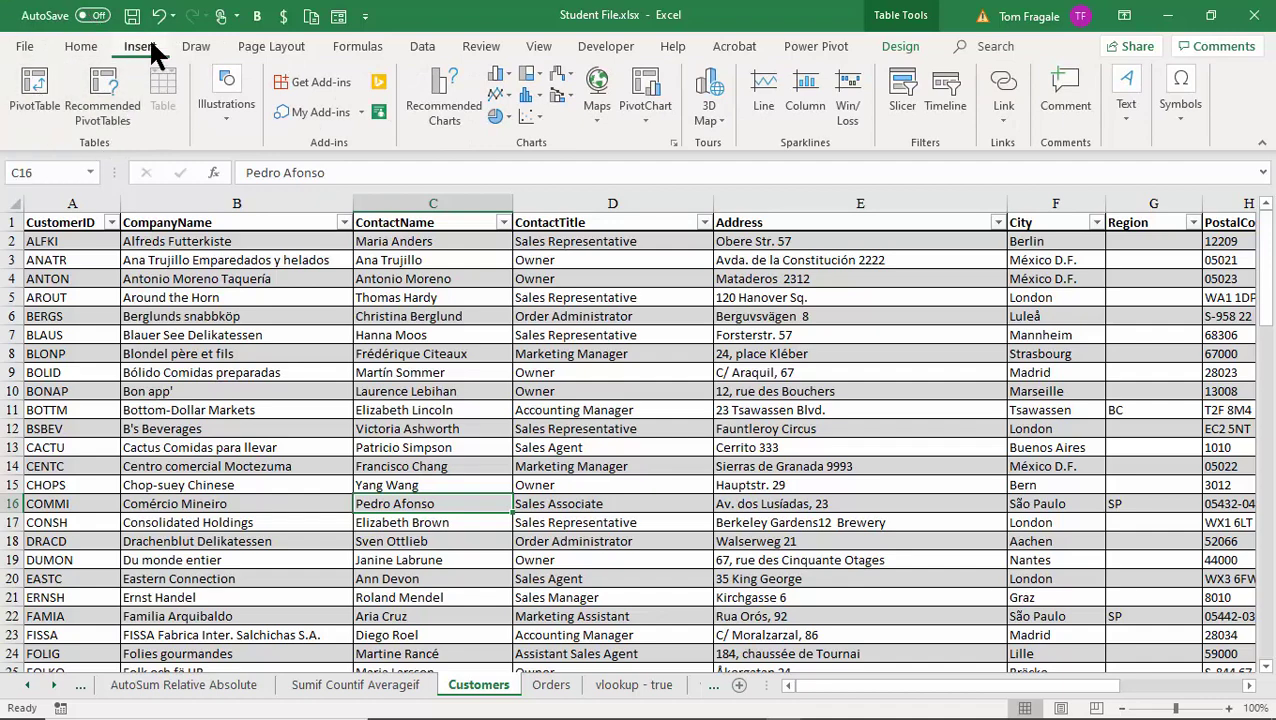
left_click(43, 90)
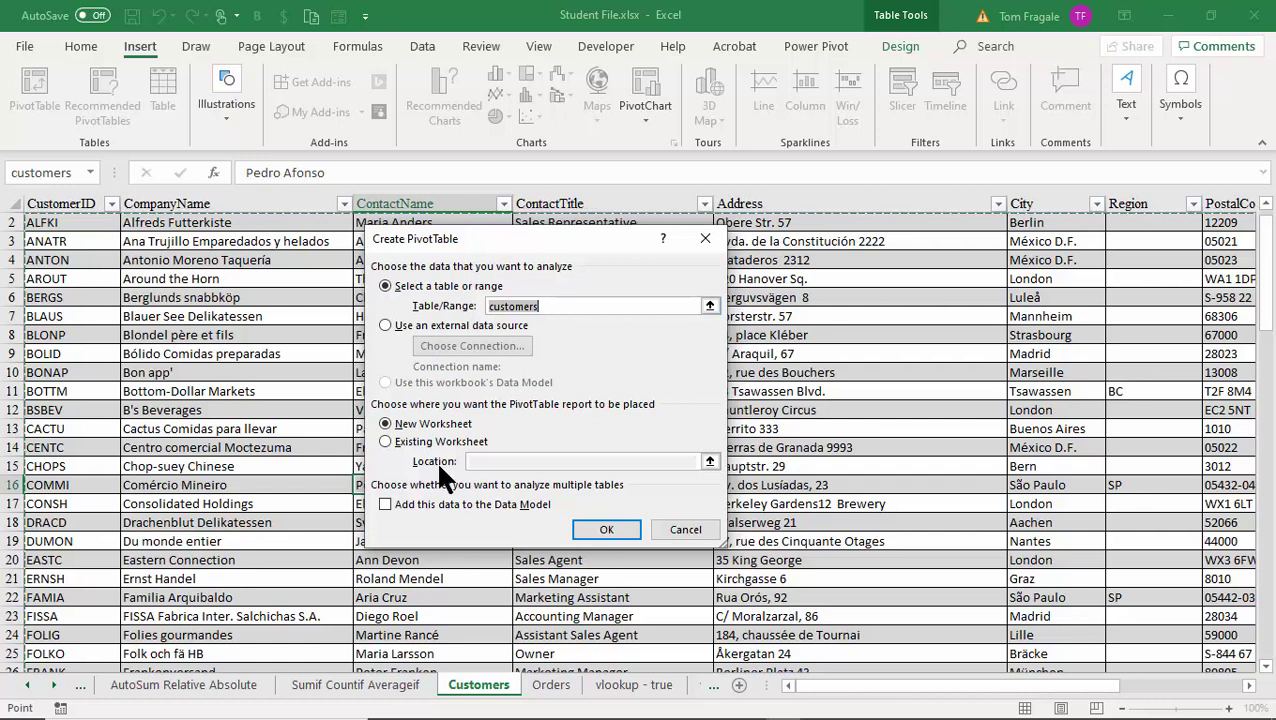
left_click(386, 505)
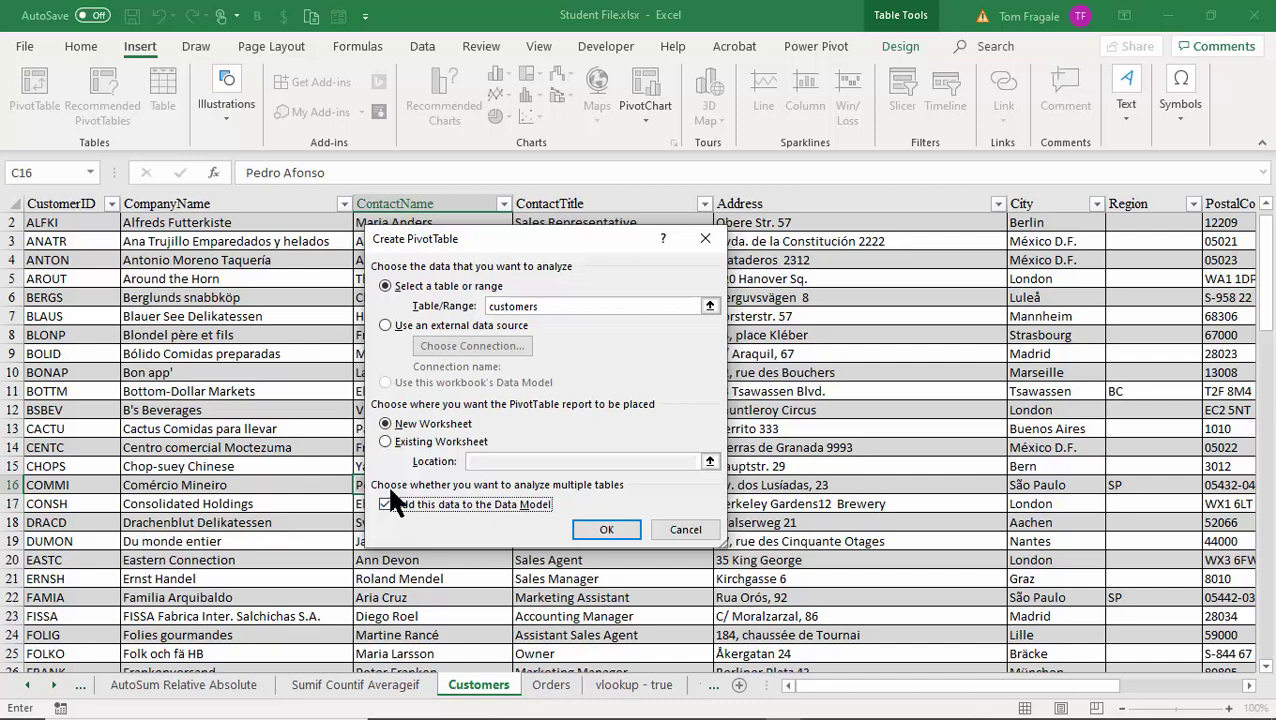
left_click(619, 531)
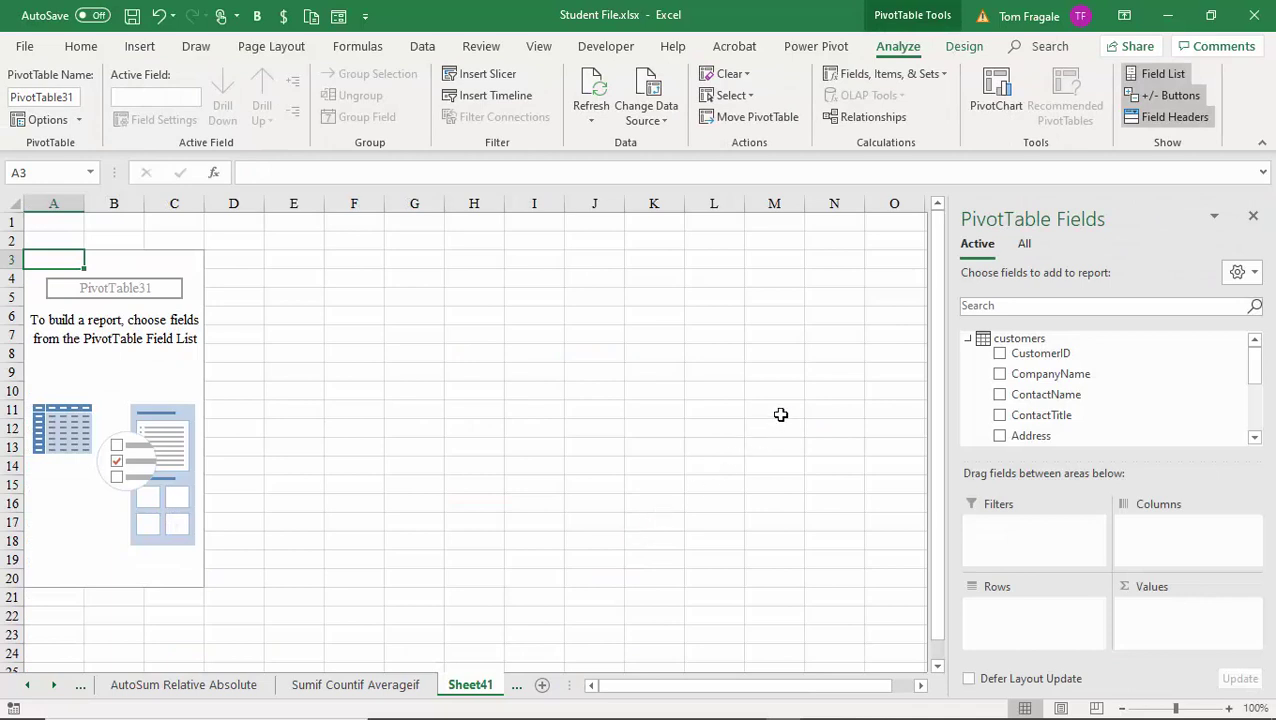
List all workbook tables in the PivotTable fields and add CompanyName from the customers table to the rows
left_click(1024, 245)
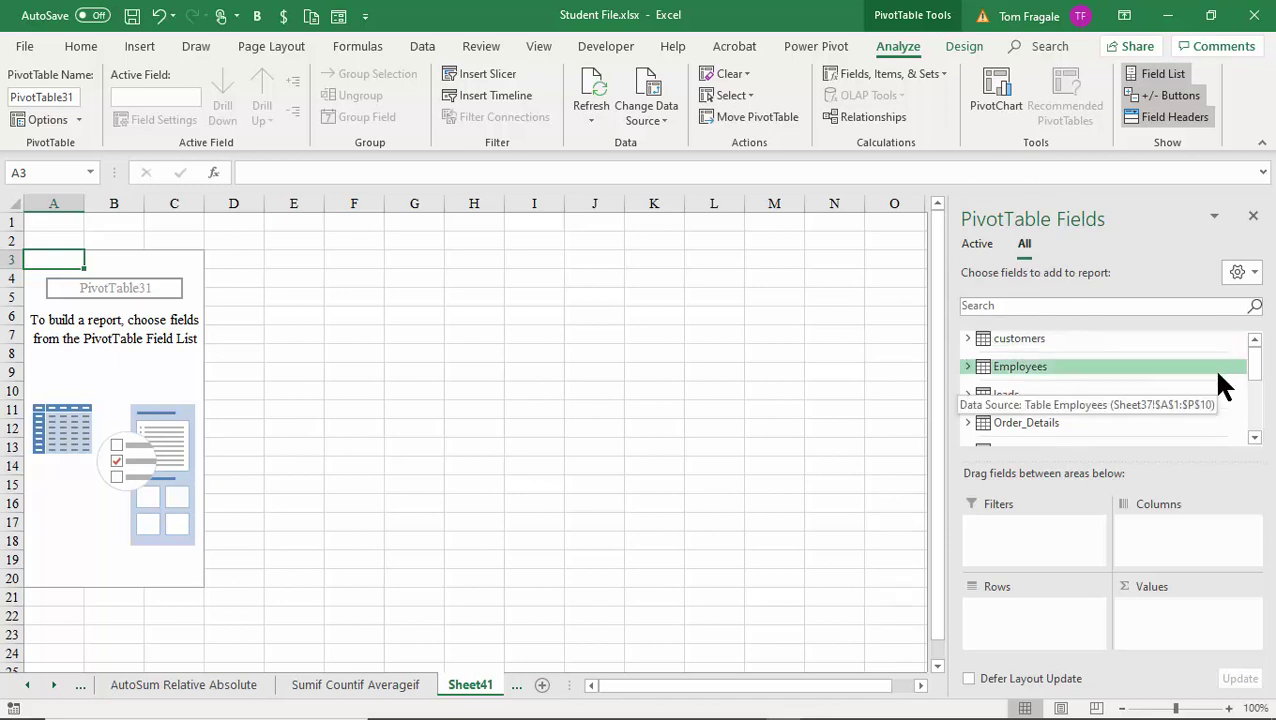
mouse_move(1253, 356)
left_mouse_down()
mouse_move(1258, 398)
mouse_move(1264, 347)
left_mouse_up()
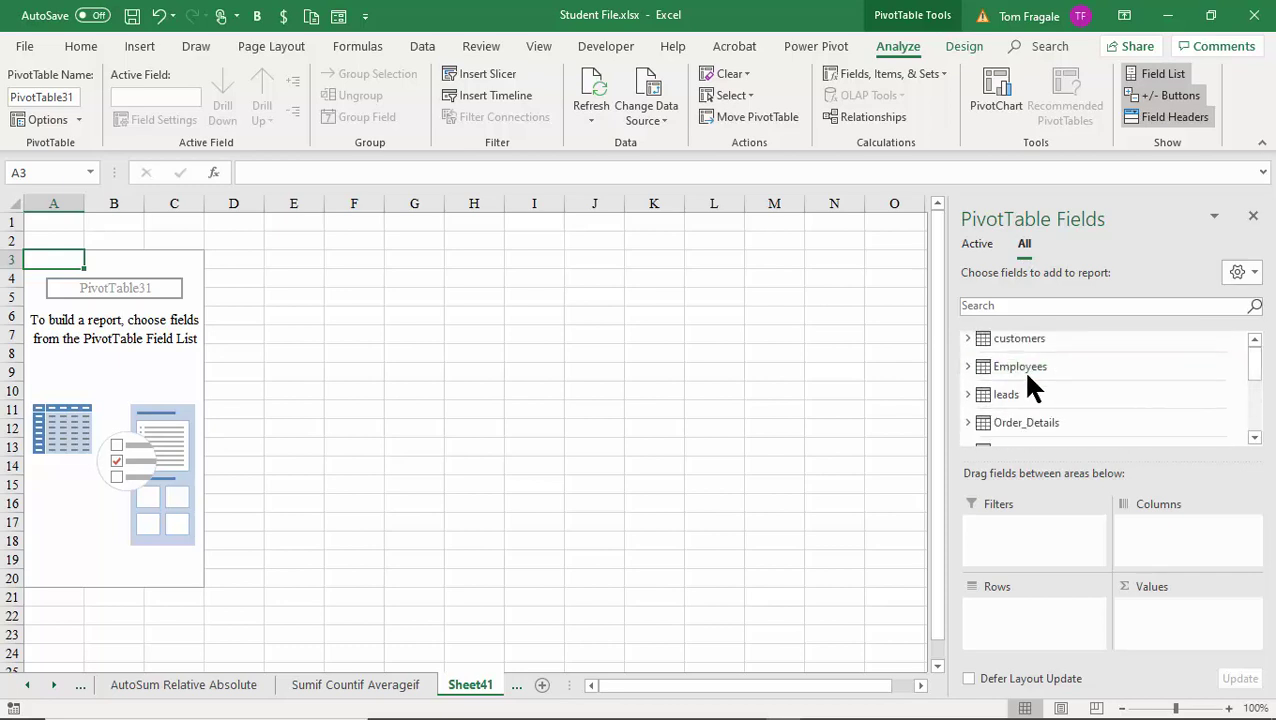
mouse_move(1256, 373)
left_mouse_down()
mouse_move(1255, 421)
mouse_move(1256, 350)
left_mouse_up()
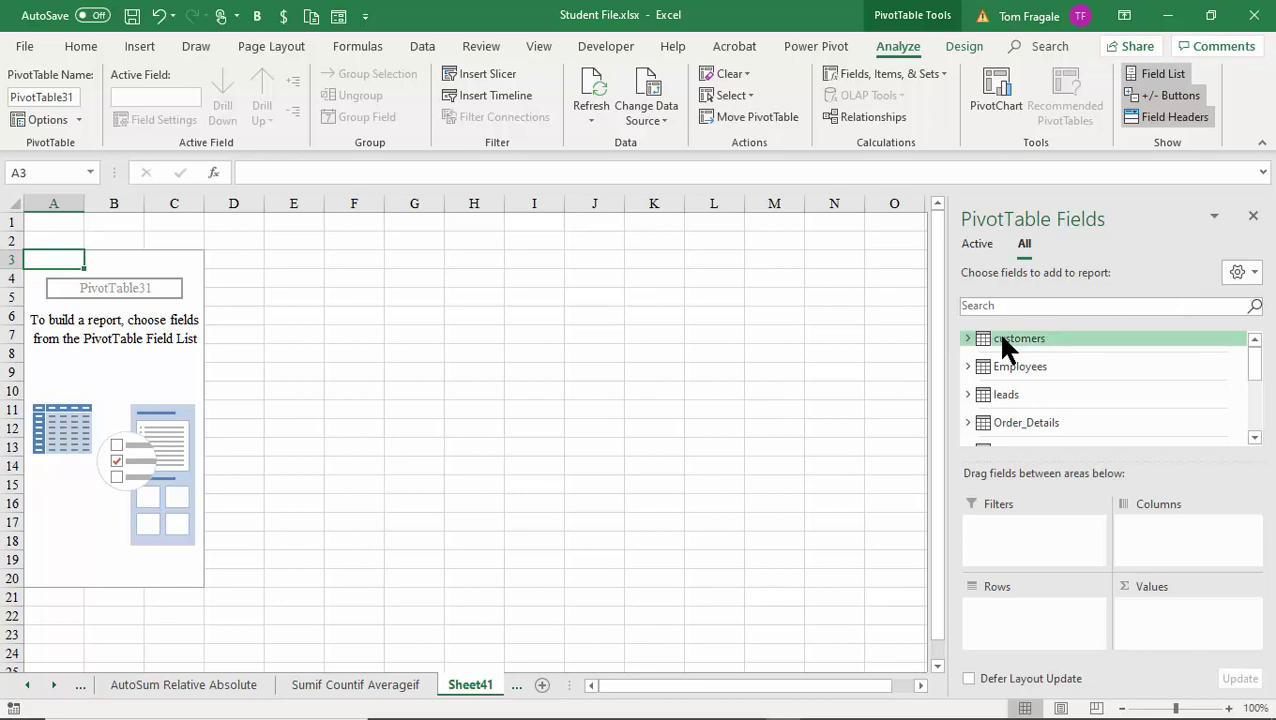
left_click(968, 339)
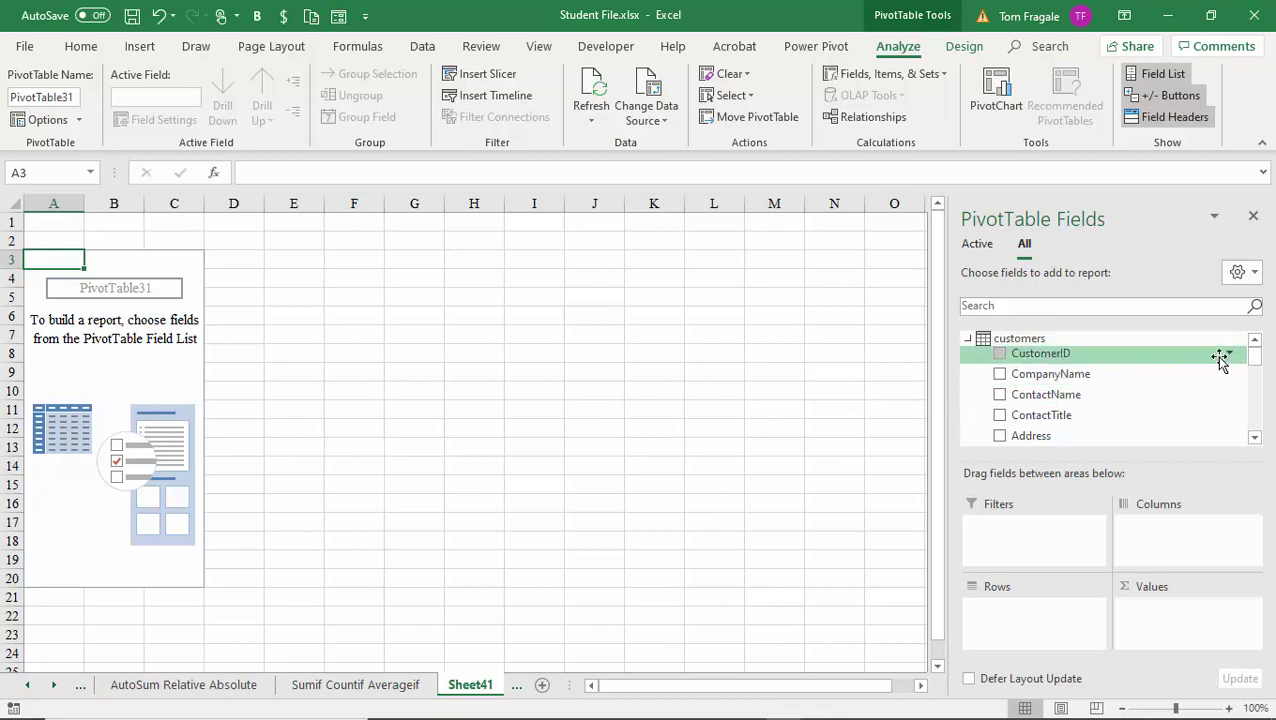
left_click_drag(1048, 378, 1046, 630)
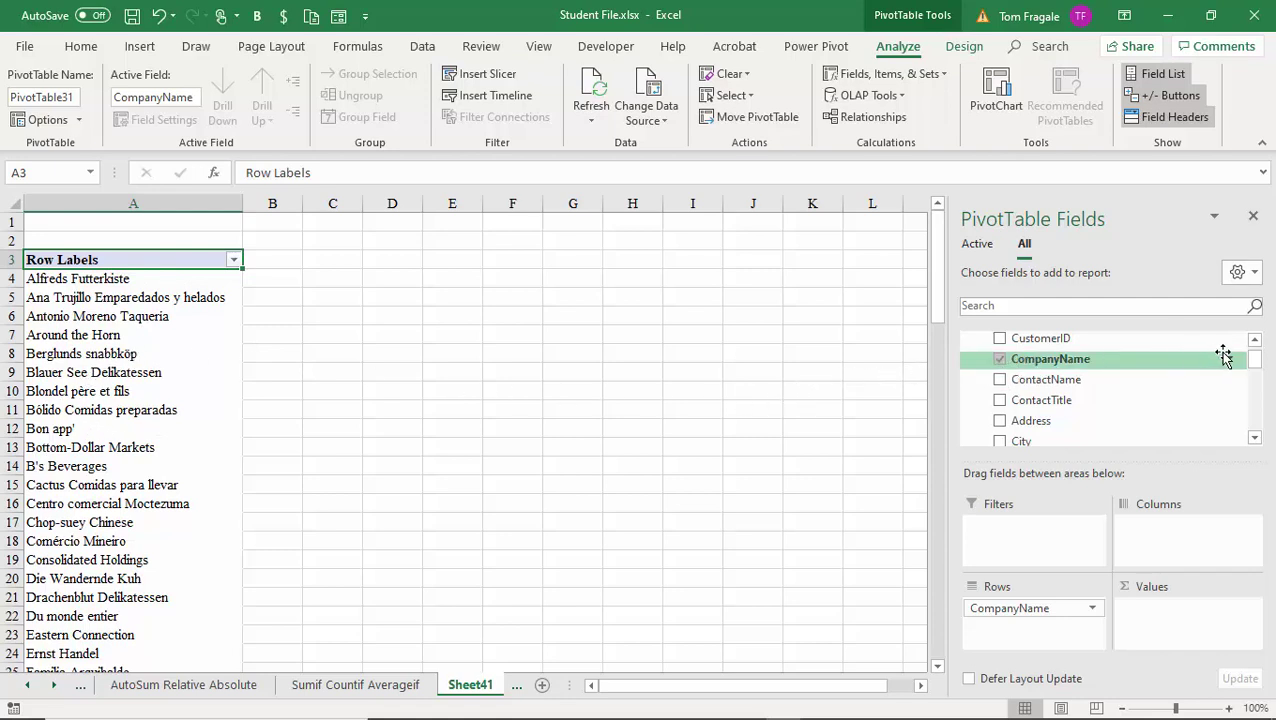
Add the orderamount field from the Orders table to the PivotTable values
left_click_drag(1259, 366, 1250, 407)
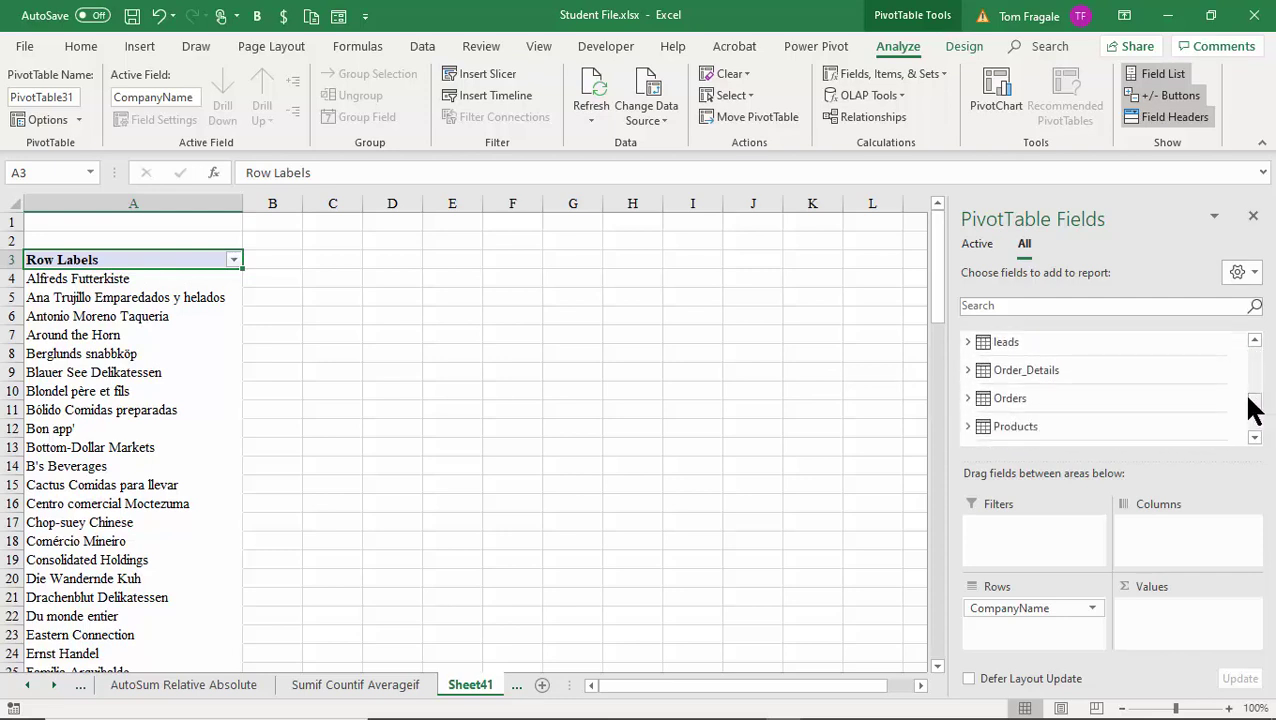
left_click(966, 397)
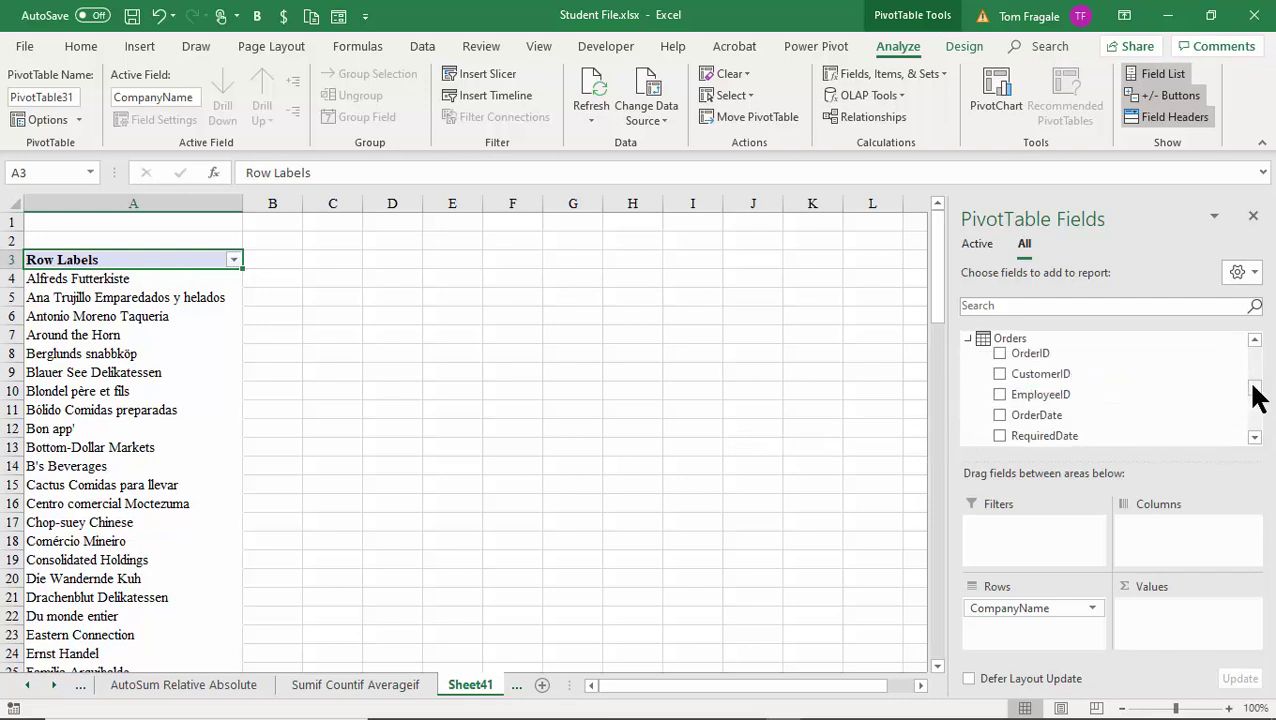
left_click_drag(1254, 398, 1254, 420)
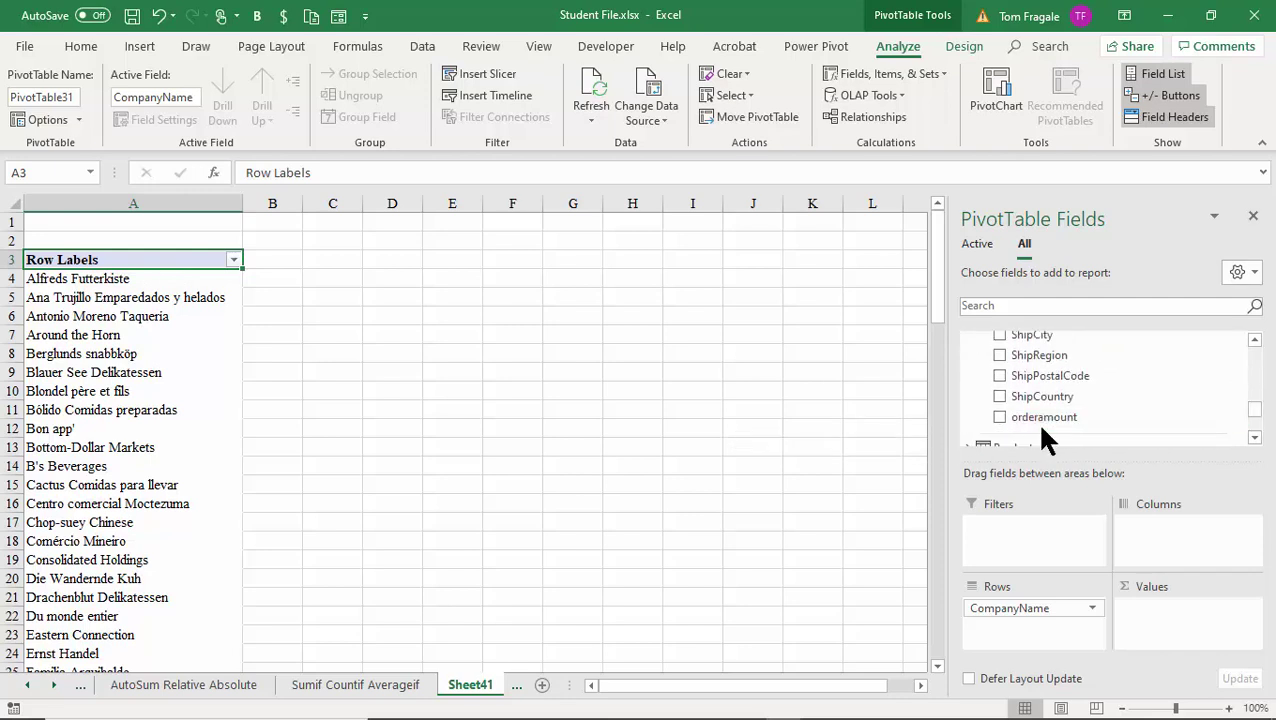
left_click_drag(1013, 423, 1176, 620)
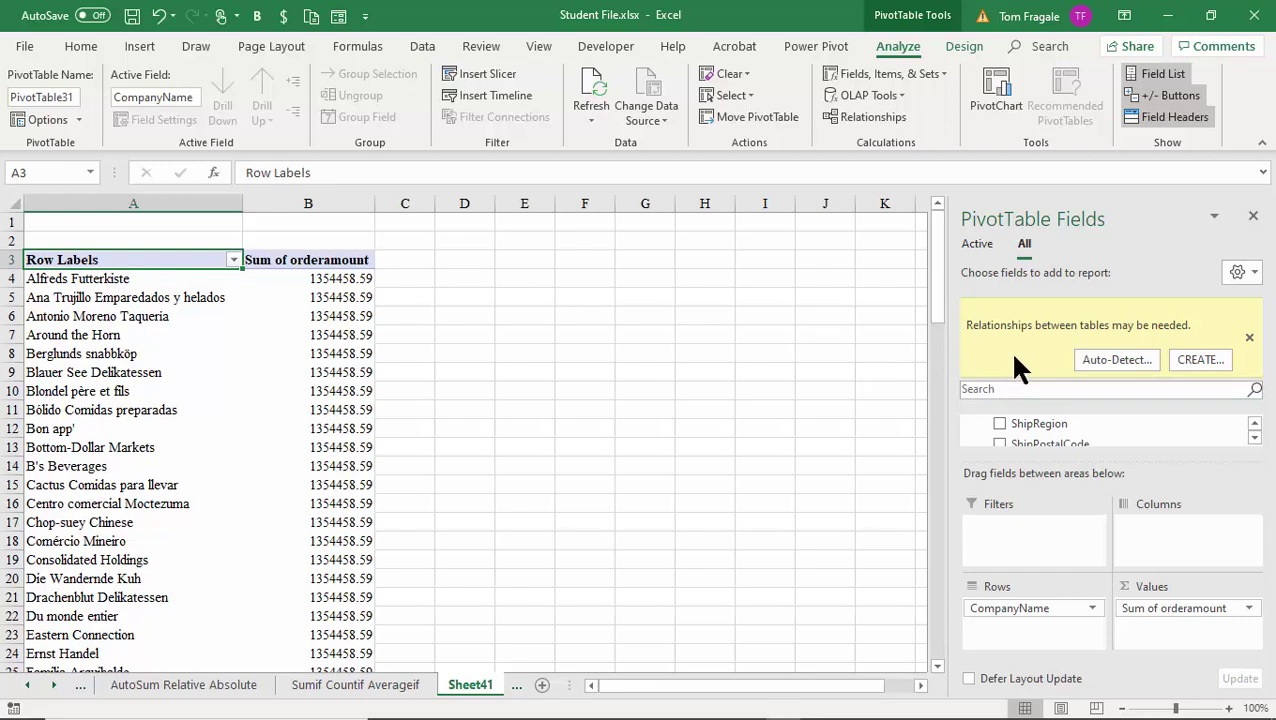
Create a relationship from the Orders data model table's CustomerID column to the customers data model table's CustomerID column
left_click(1200, 362)
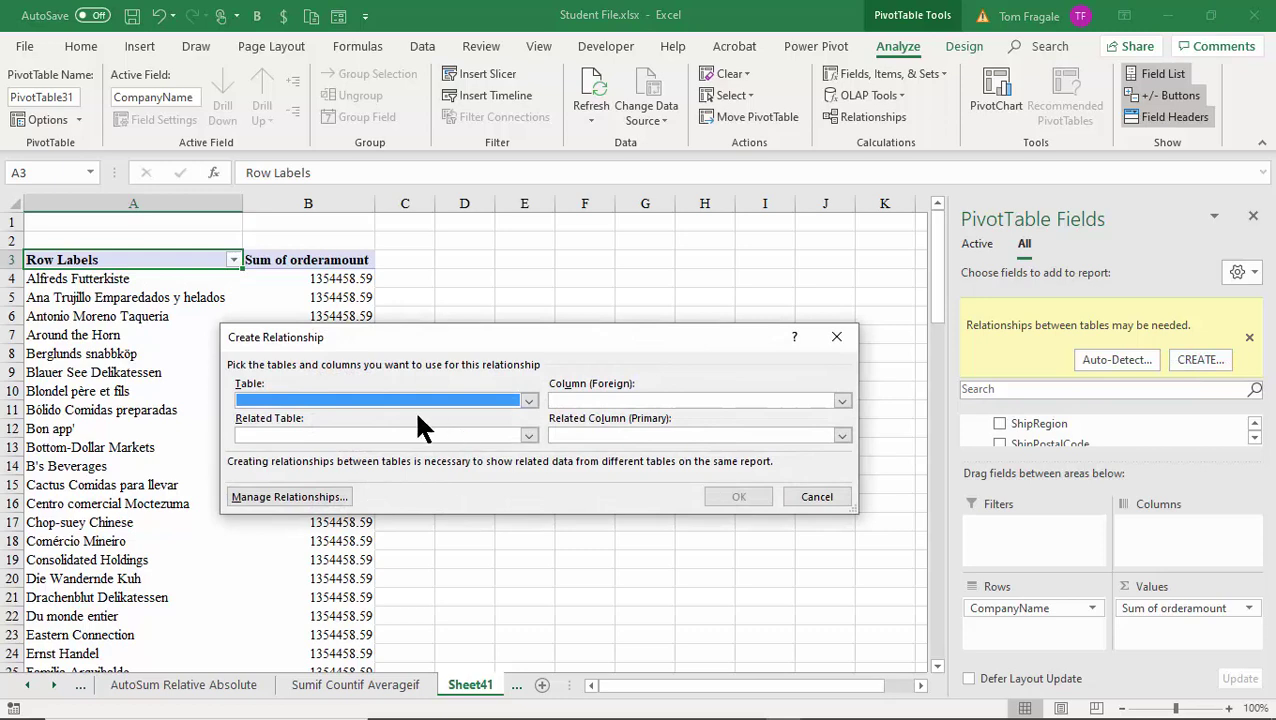
left_click(527, 400)
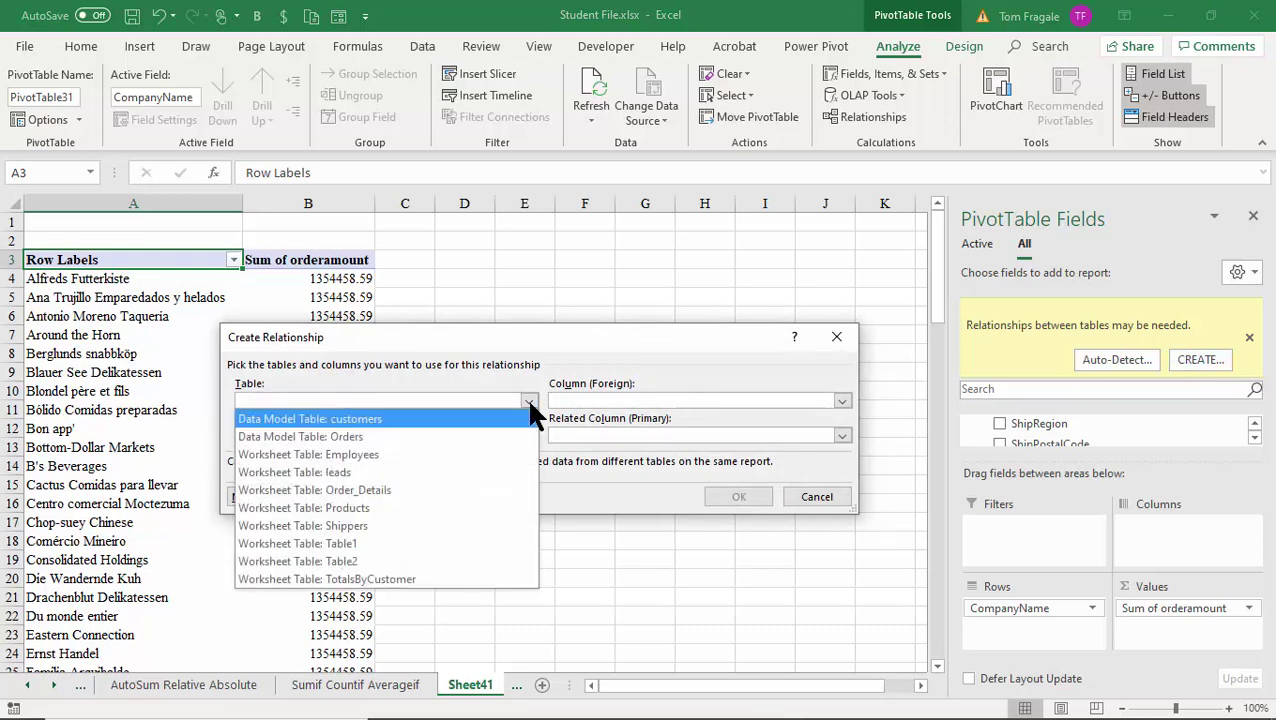
left_click(440, 437)
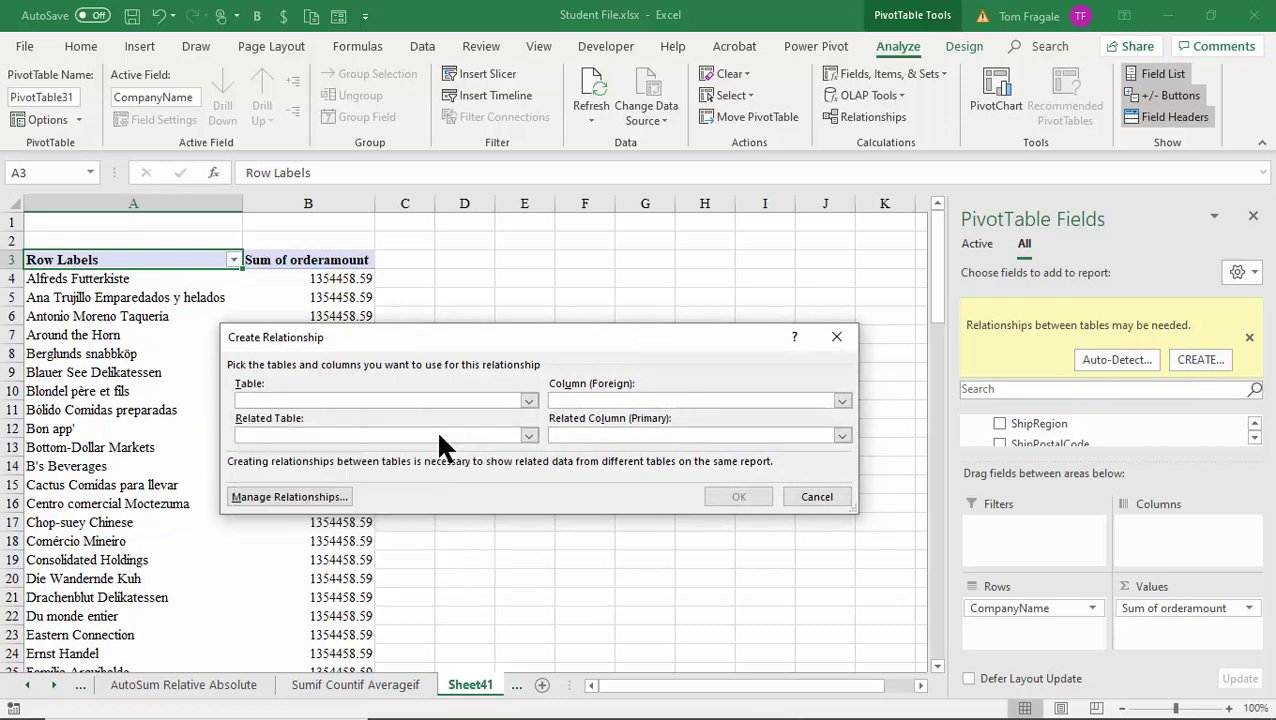
left_click(841, 401)
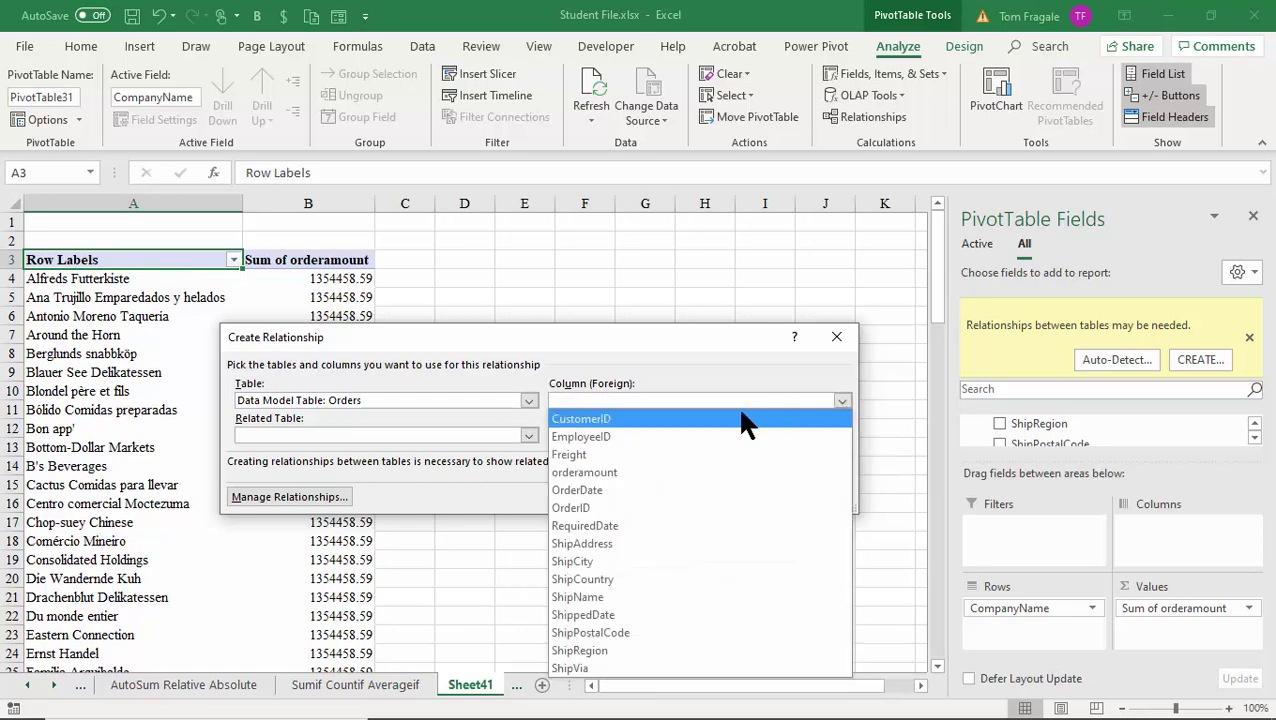
left_click(628, 428)
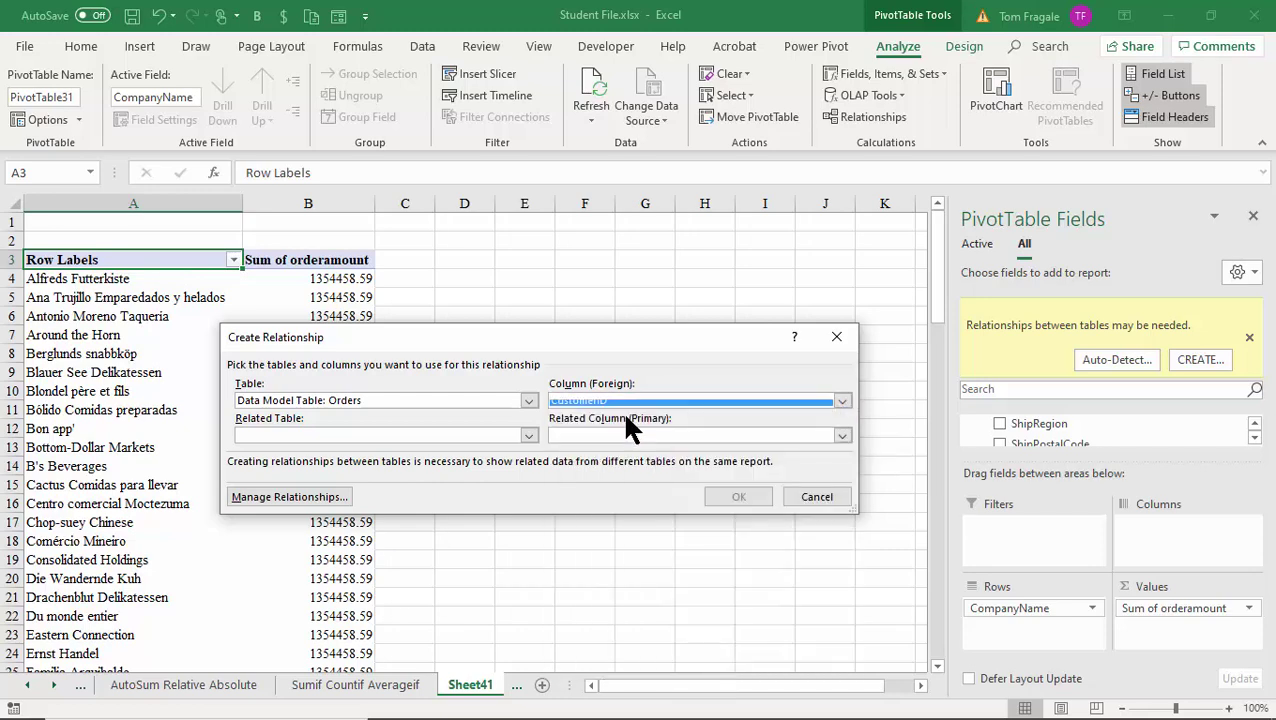
left_click(528, 437)
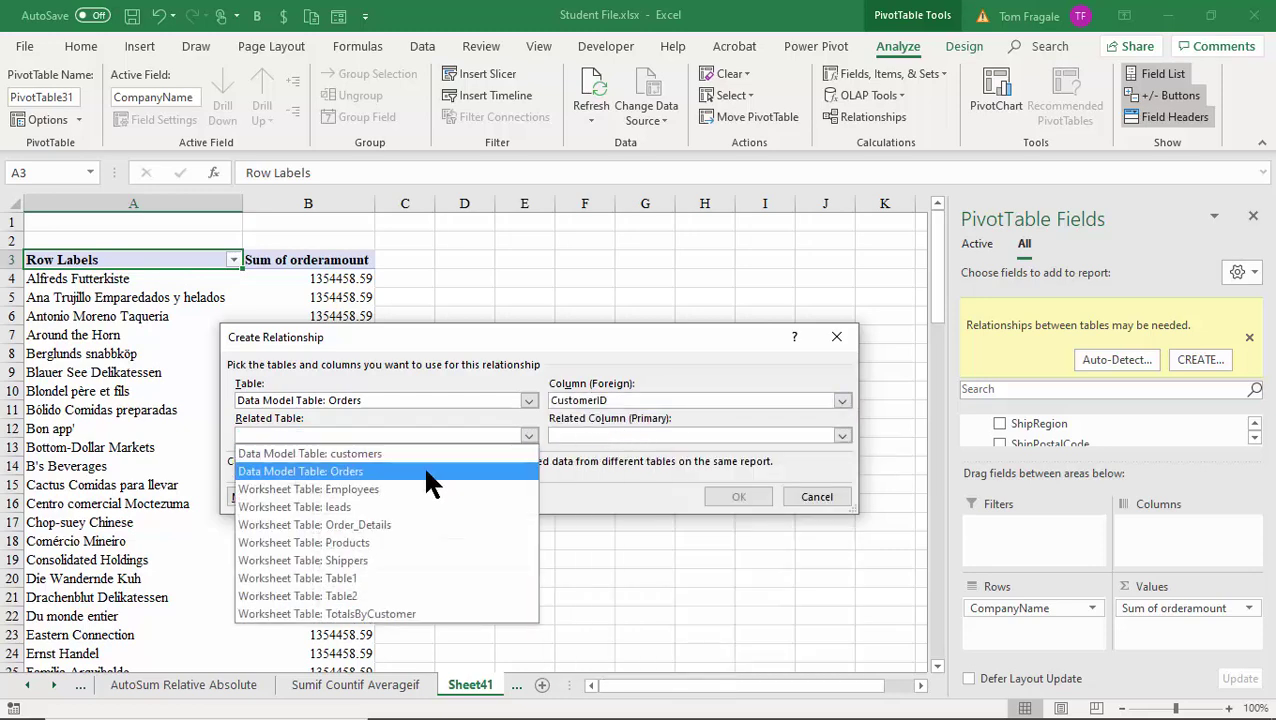
left_click(357, 452)
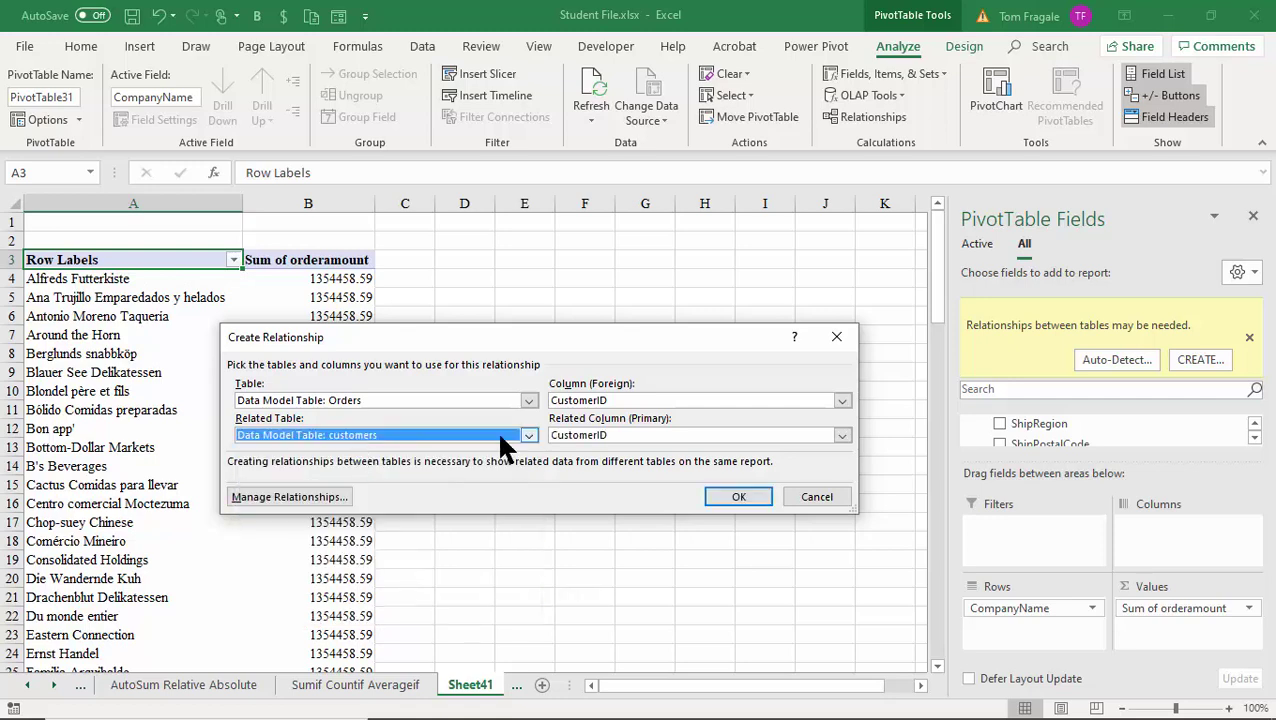
left_click(843, 436)
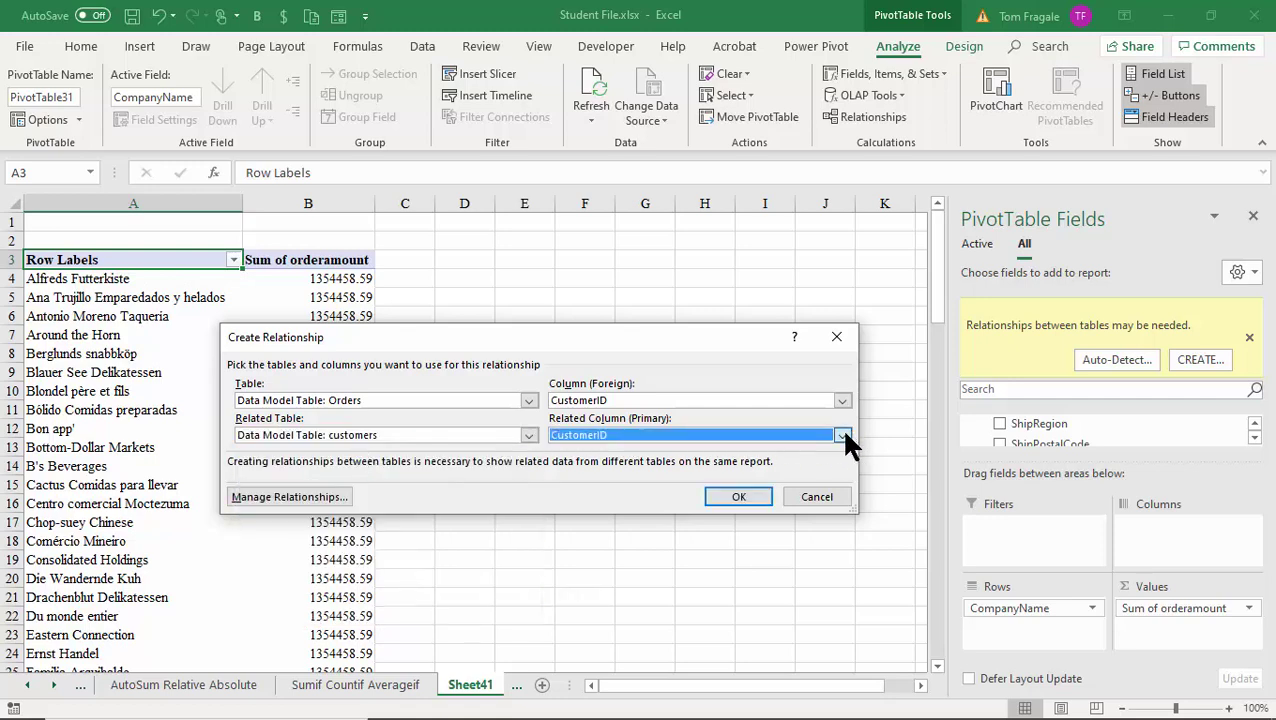
left_click(594, 557)
left_click(729, 494)
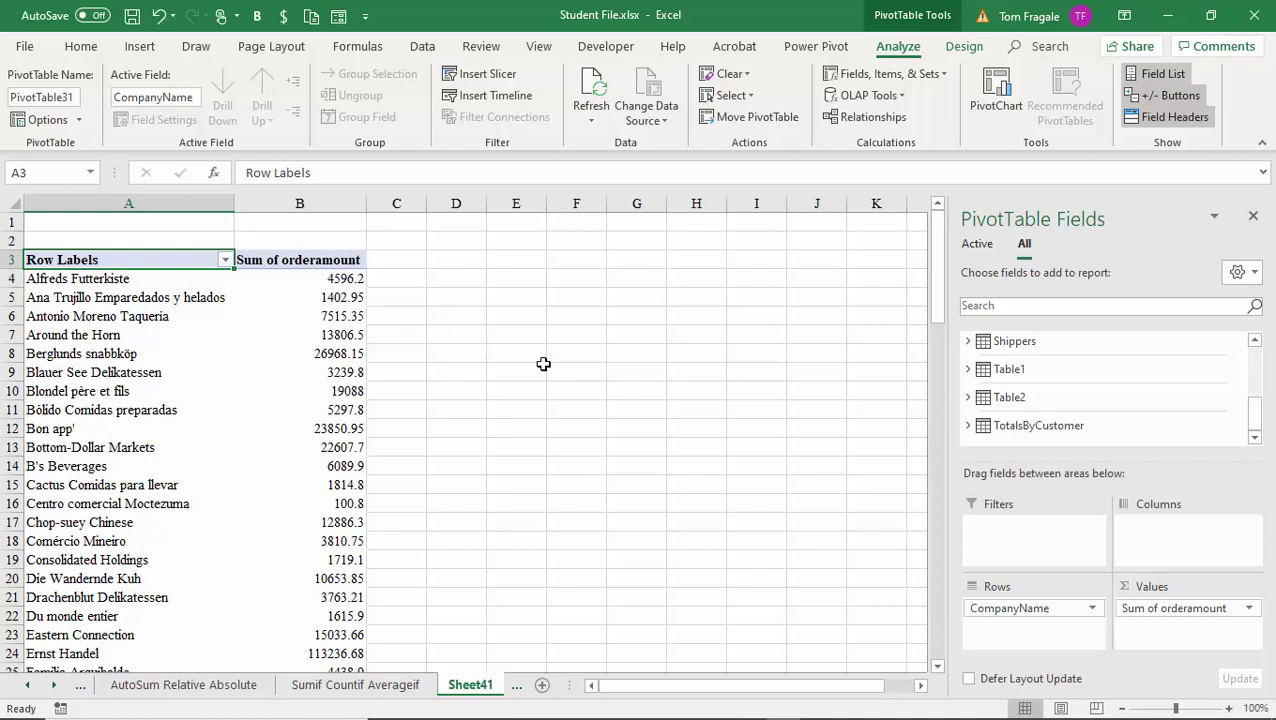
Insert a slicer for the PivotTable based on the LastName field of the Employees table
left_click(140, 281)
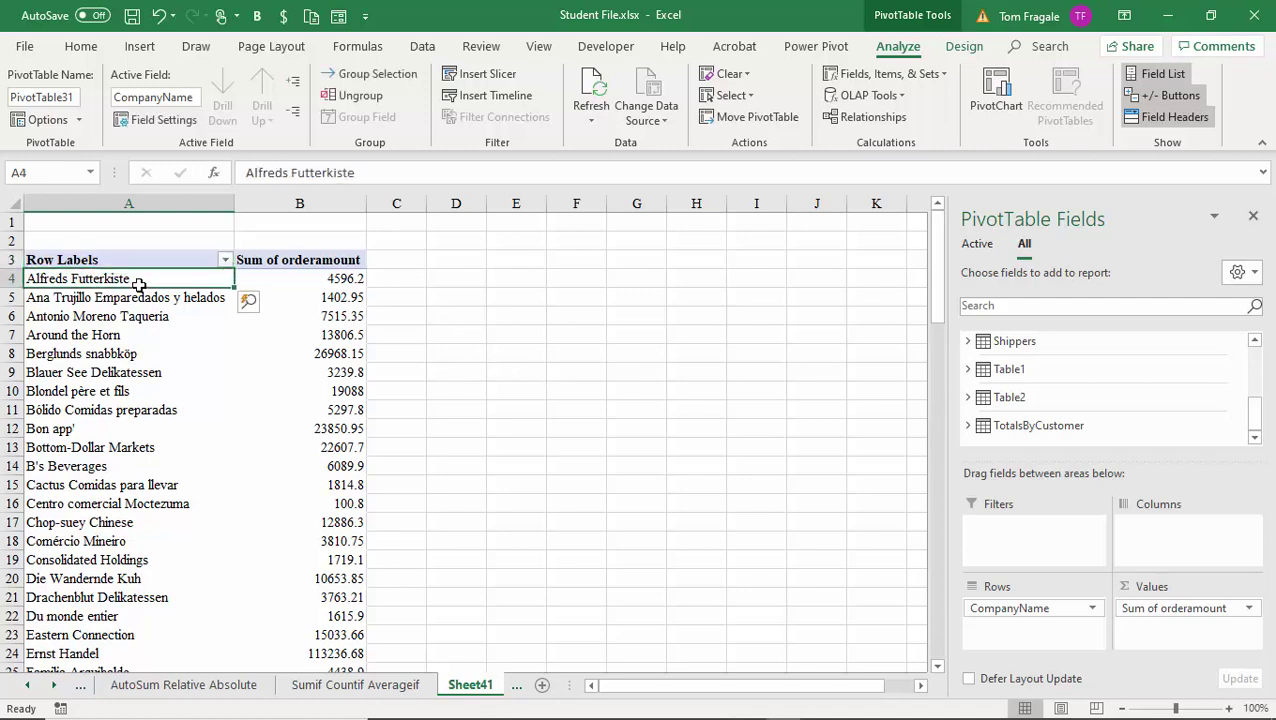
left_click(296, 280)
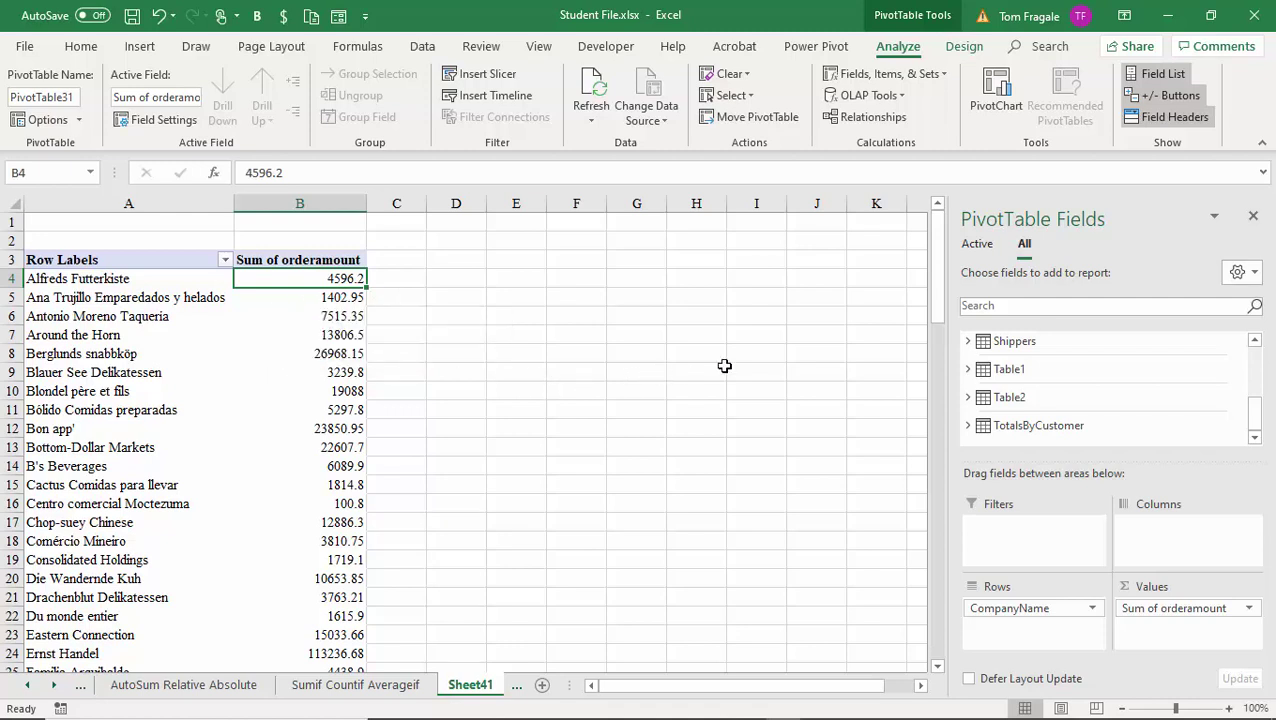
left_click_drag(1257, 425, 1268, 368)
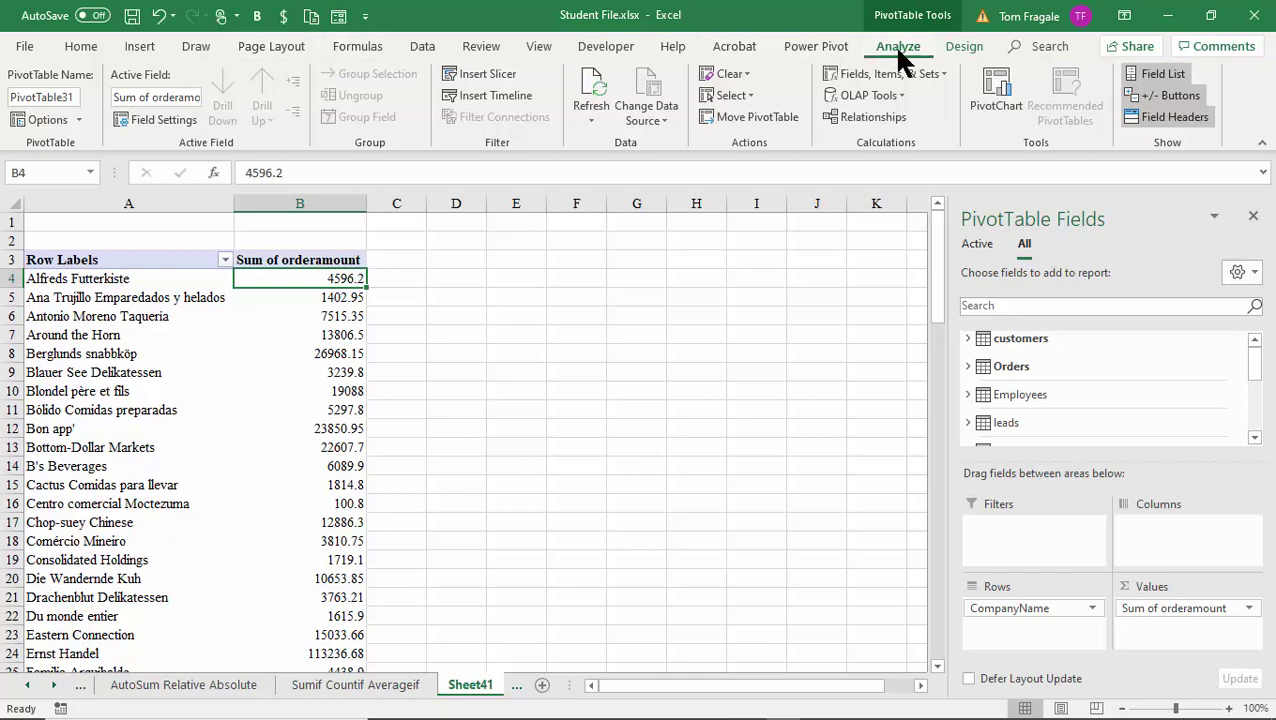
left_click(497, 80)
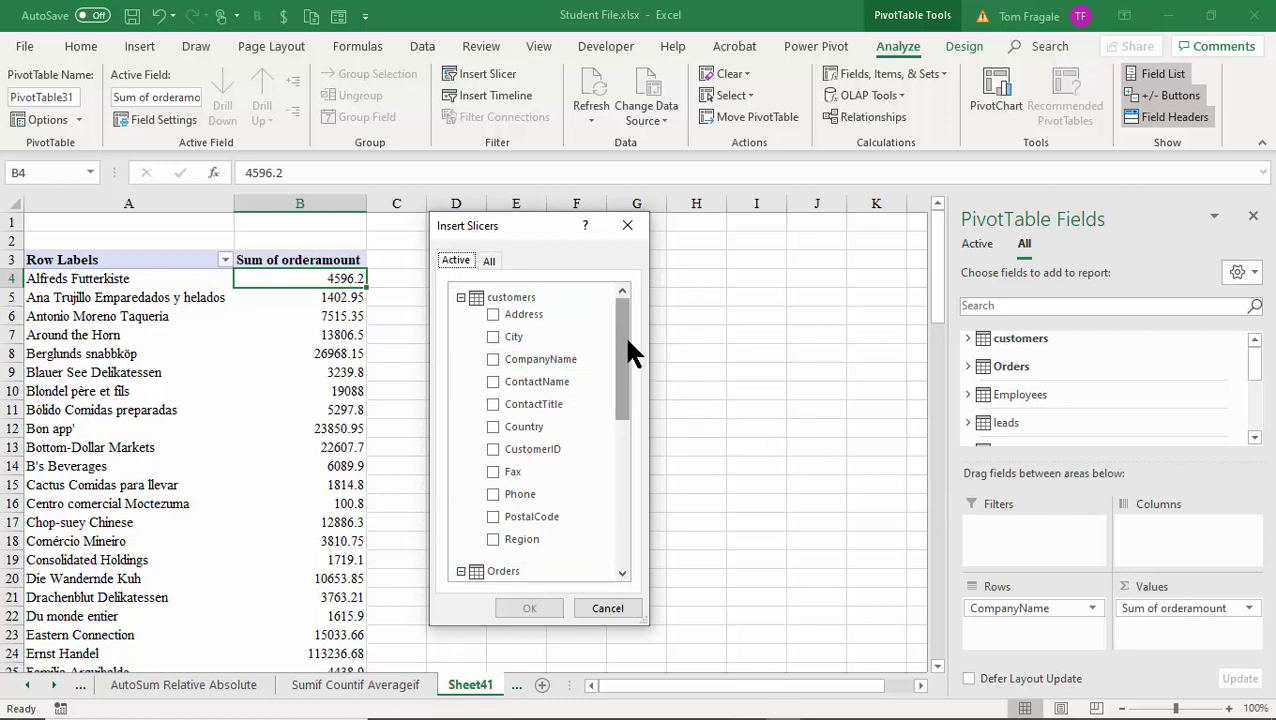
left_click_drag(627, 343, 636, 310)
left_click(494, 261)
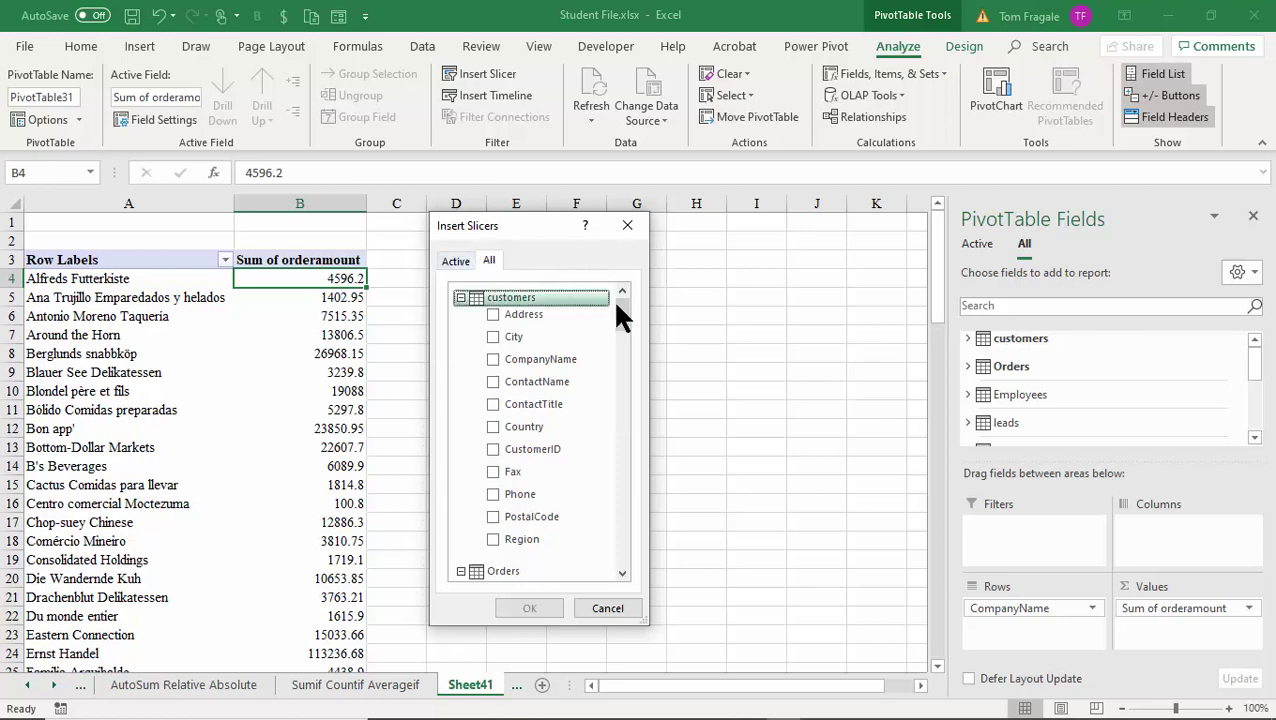
left_click_drag(621, 313, 613, 382)
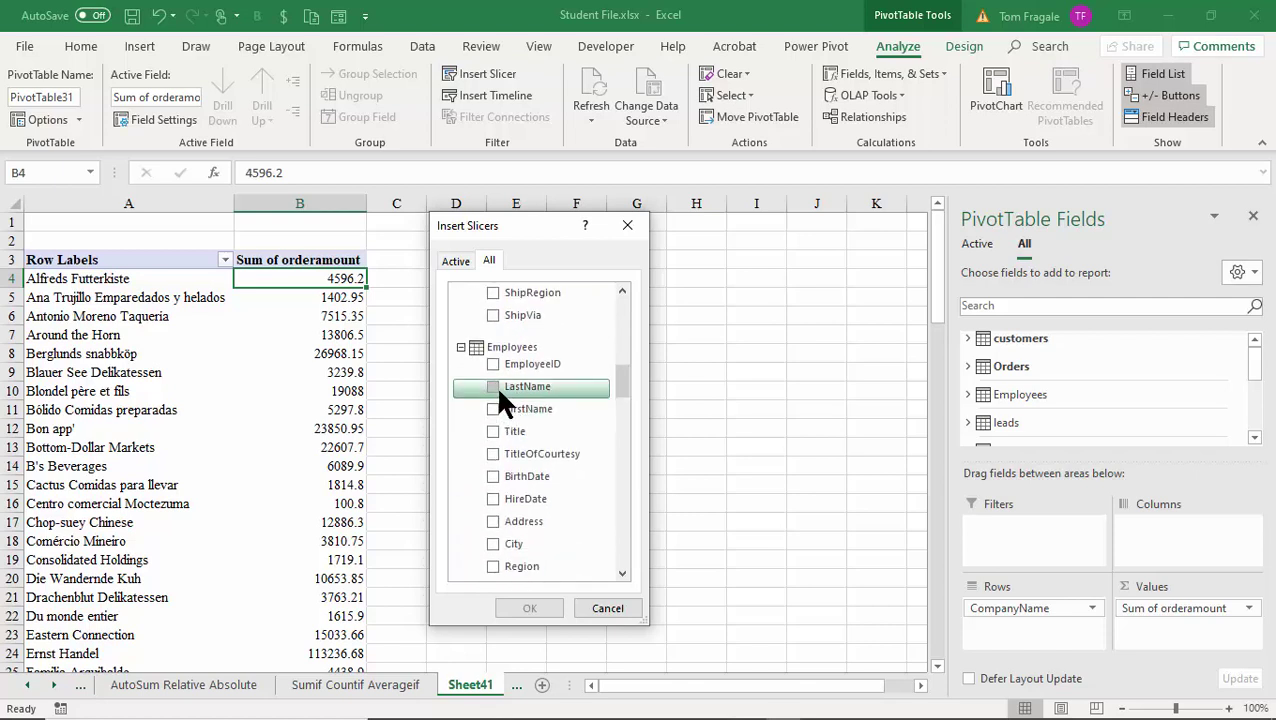
left_click(494, 386)
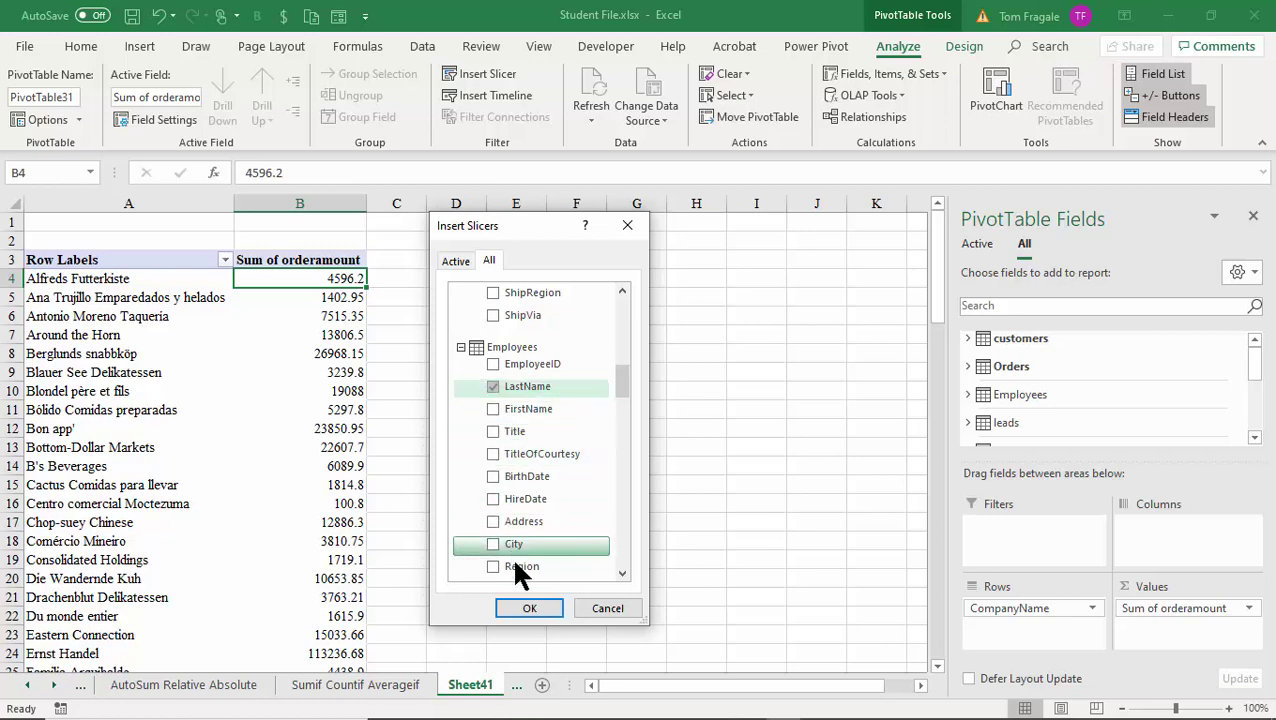
left_click(528, 608)
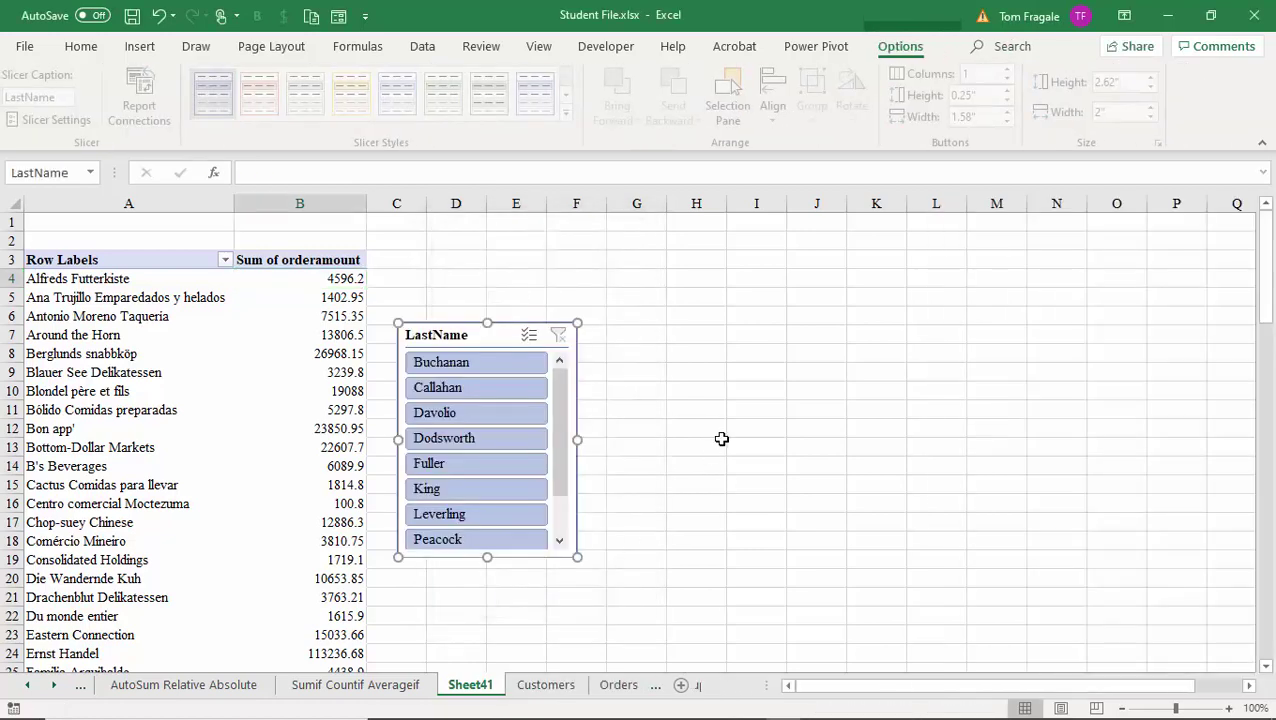
Move the LastName slicer away from the PivotTable, try filtering by several single employees, and clear the slicer filter
left_click_drag(470, 337, 594, 303)
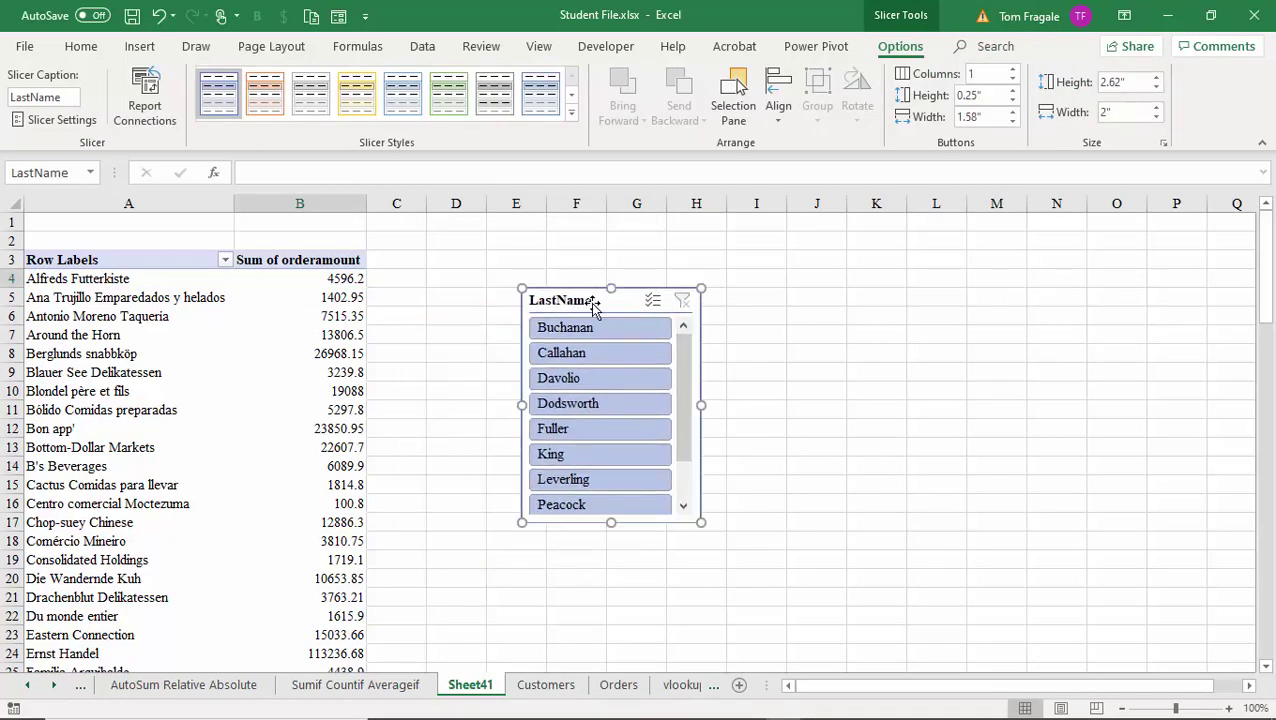
left_click(578, 352)
left_click(572, 382)
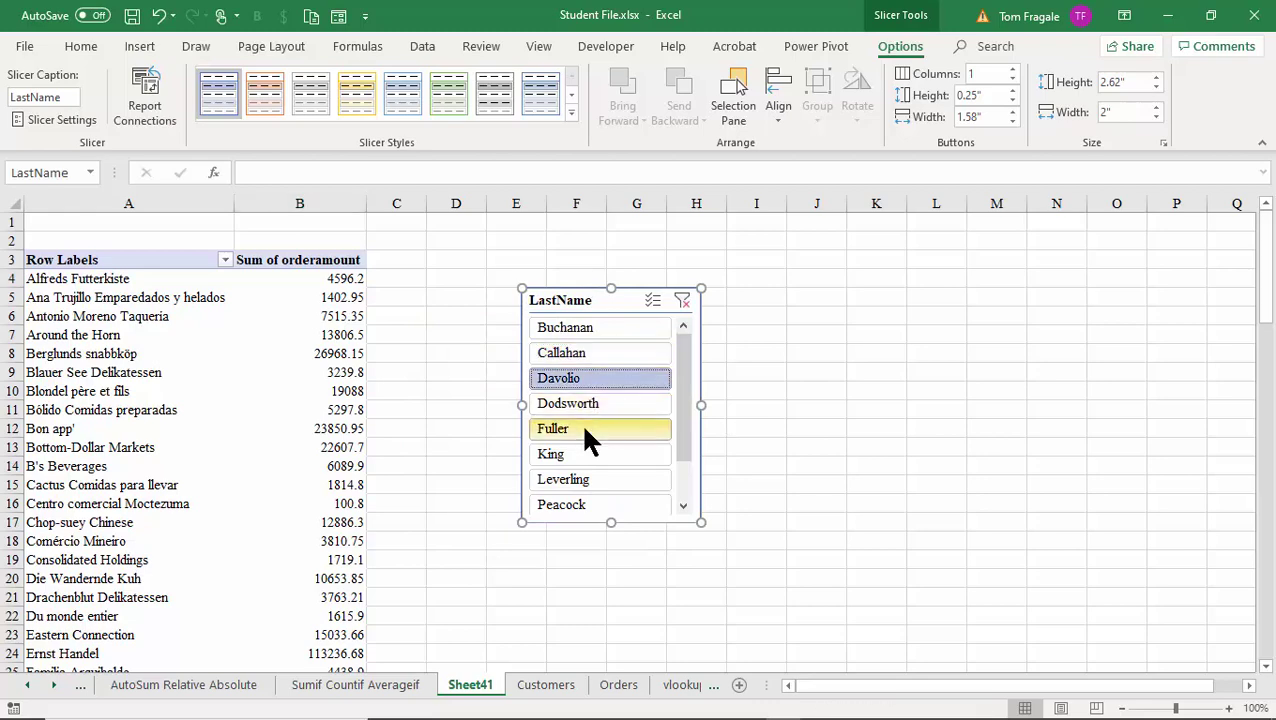
left_click(584, 428)
left_click(600, 404)
left_click(572, 352)
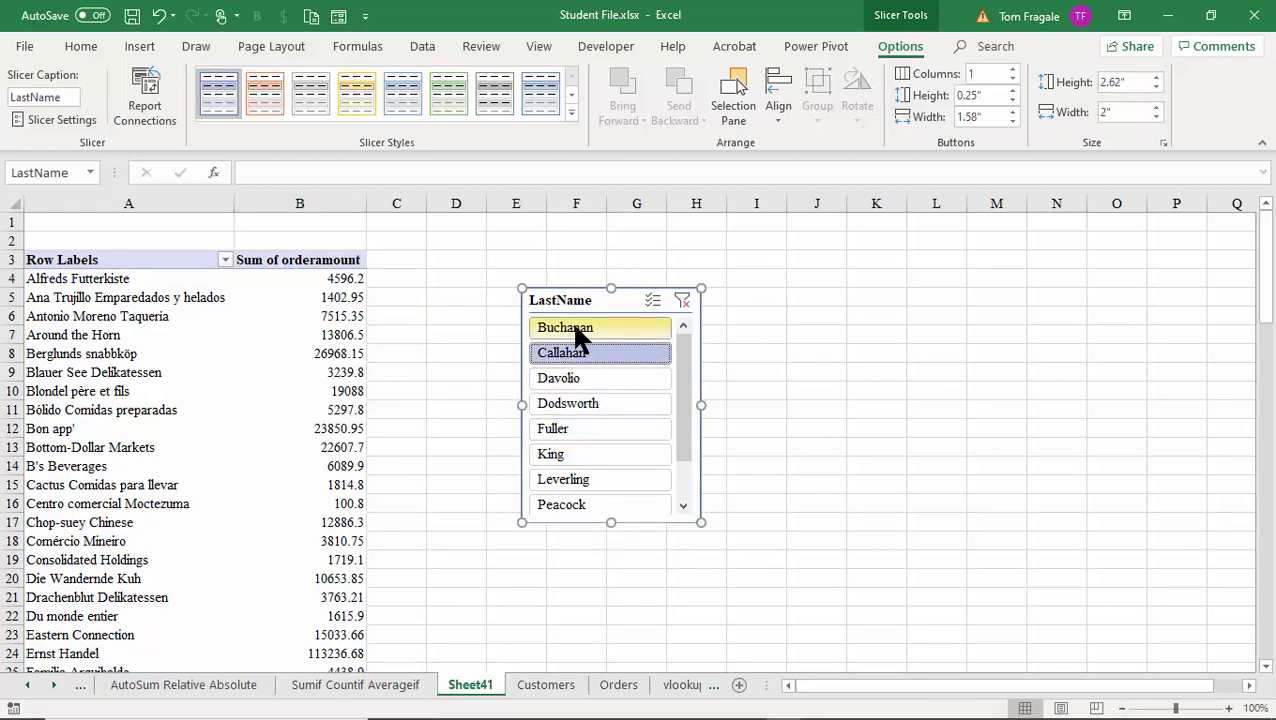
left_click(555, 325)
left_click(299, 317)
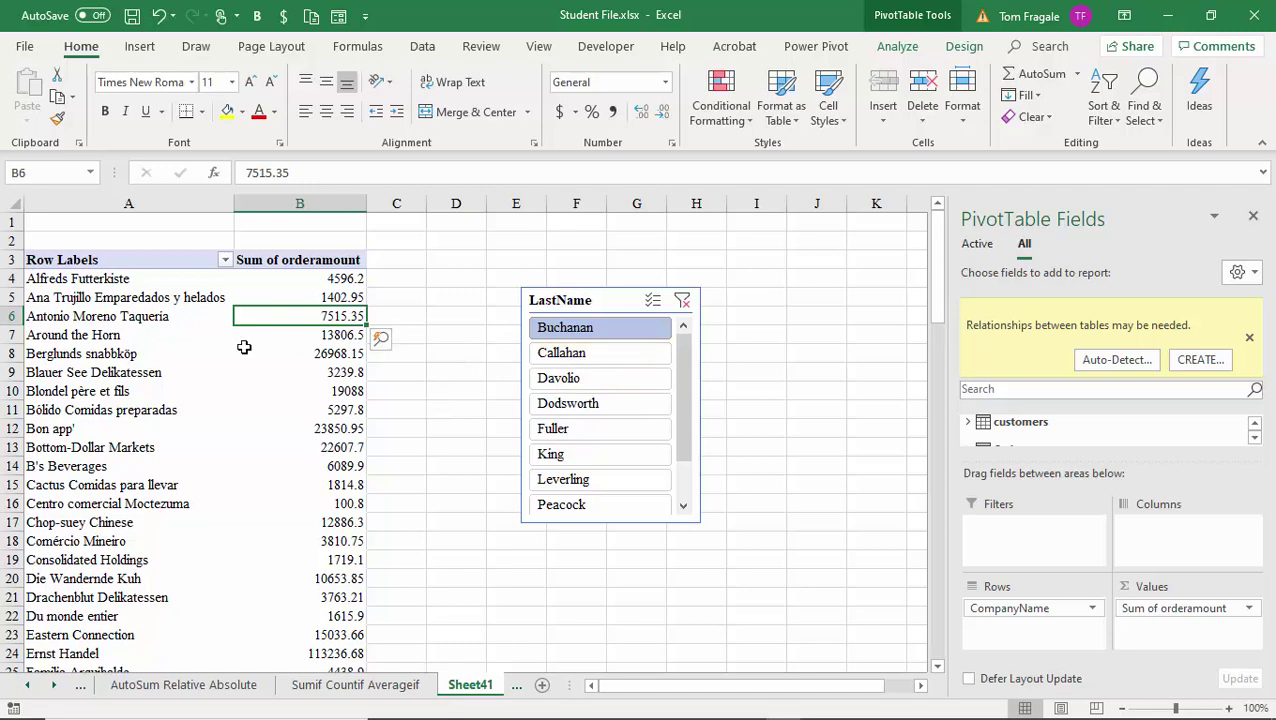
mouse_move(244, 347)
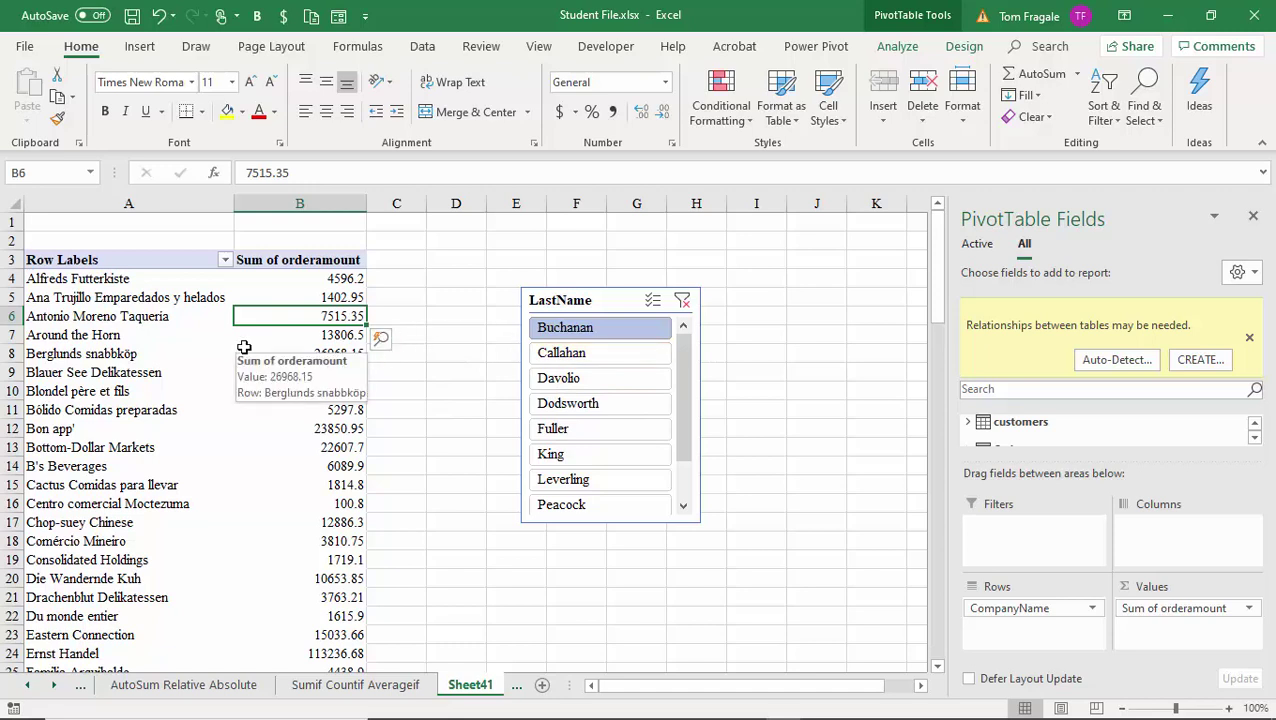
left_click(682, 300)
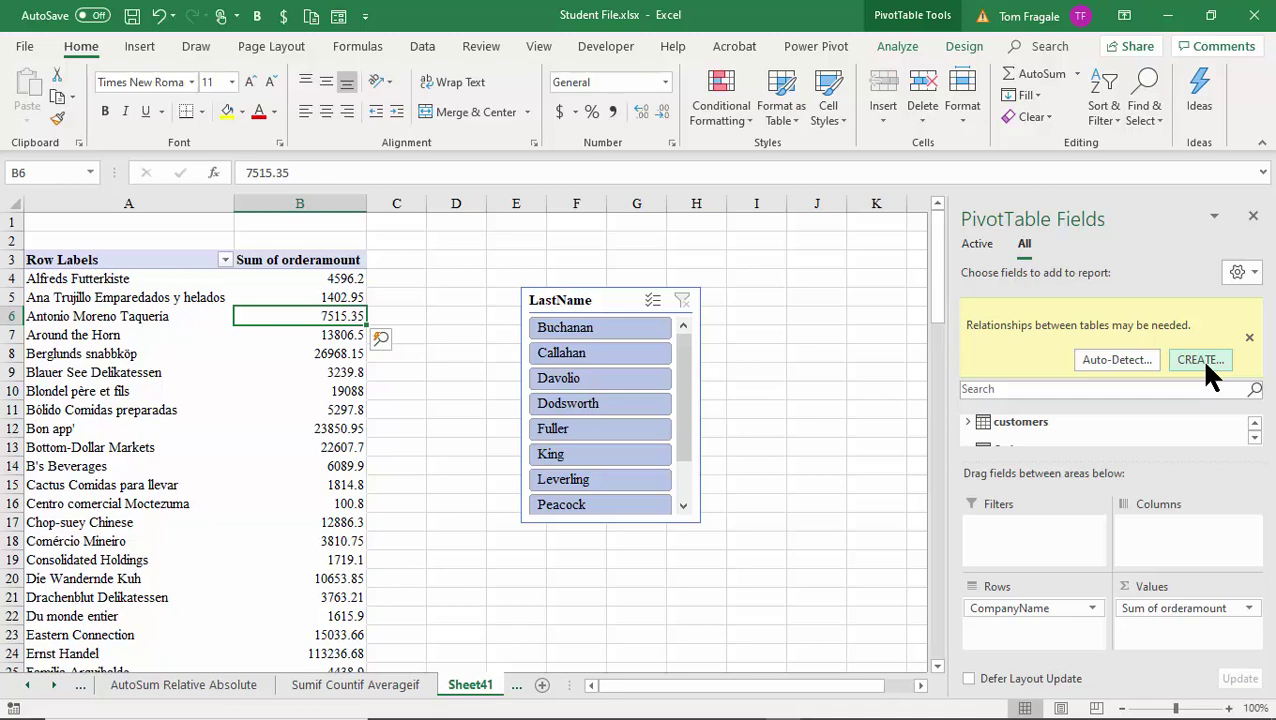
Create a relationship from the Orders data model table's EmployeeID column to the Employees data model table's EmployeeID column
left_click(1199, 357)
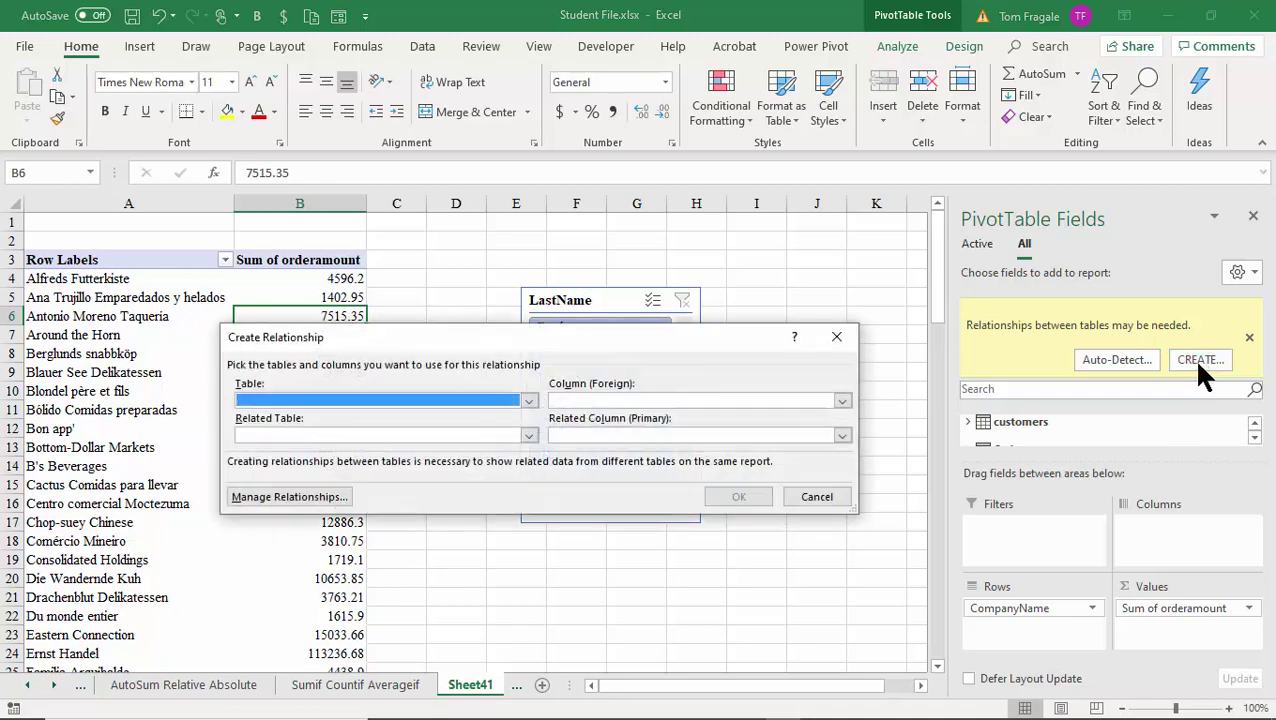
left_click(529, 401)
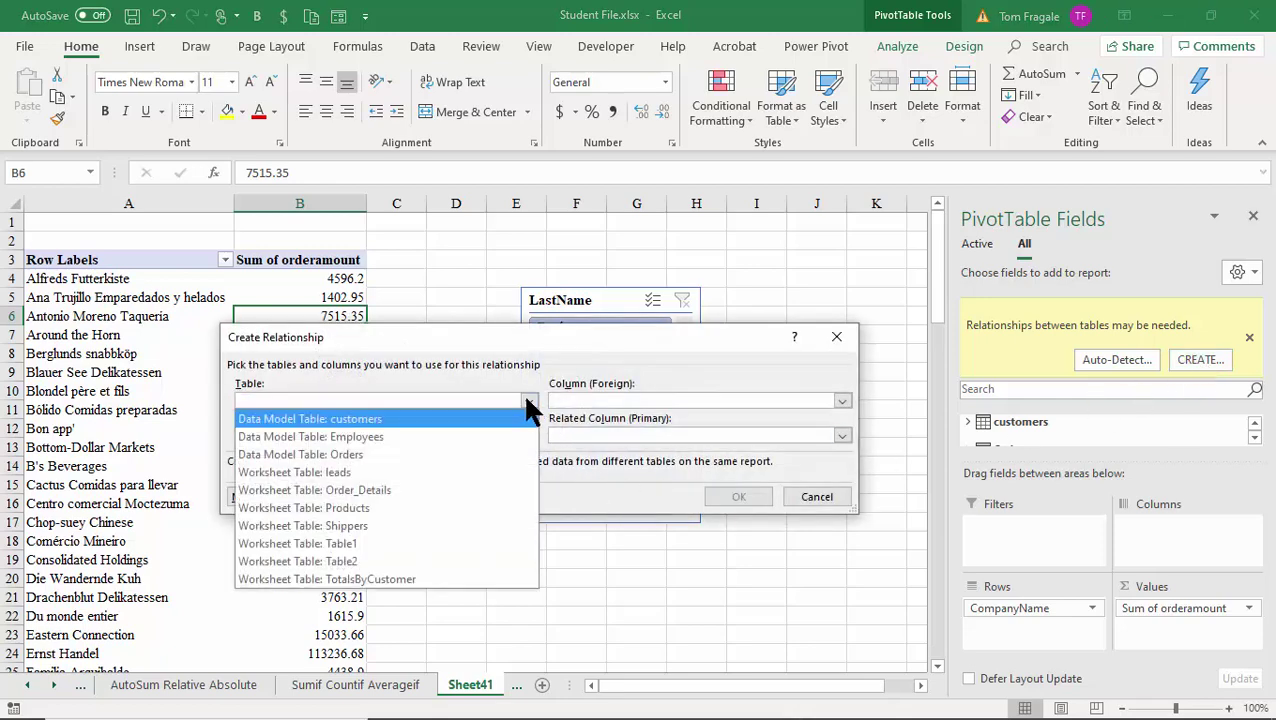
left_click(390, 452)
left_click(842, 400)
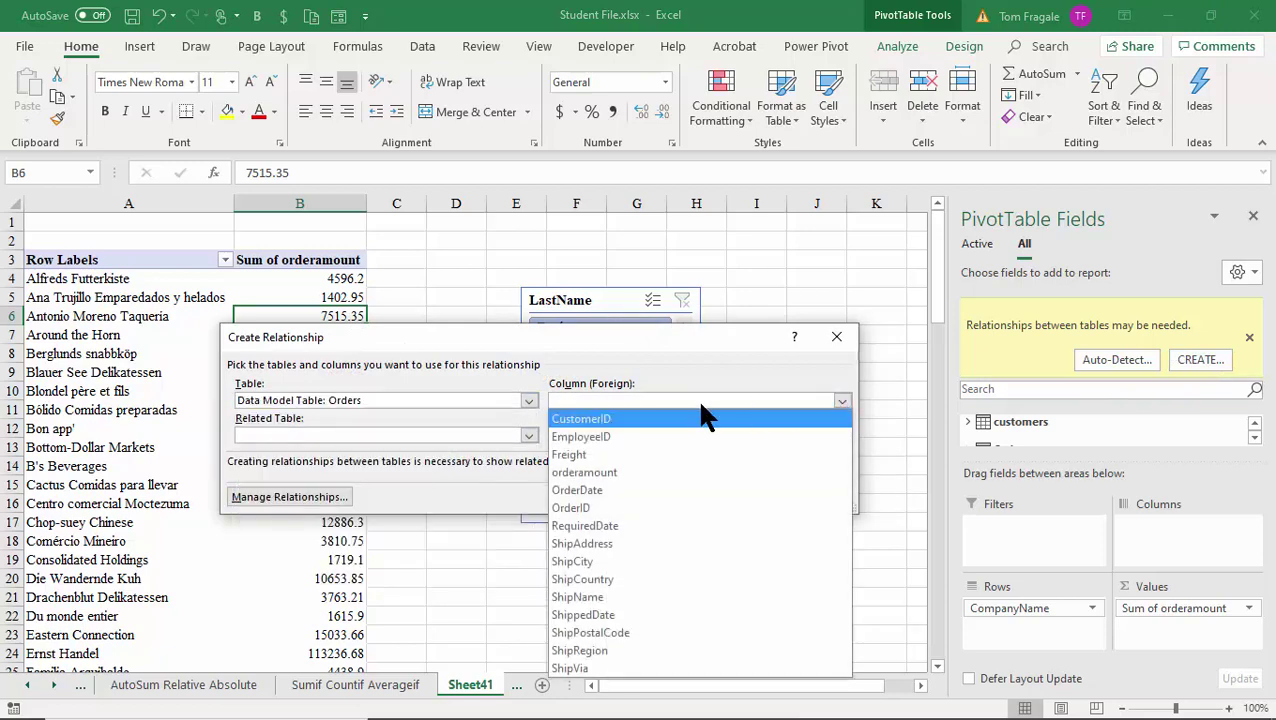
left_click(606, 431)
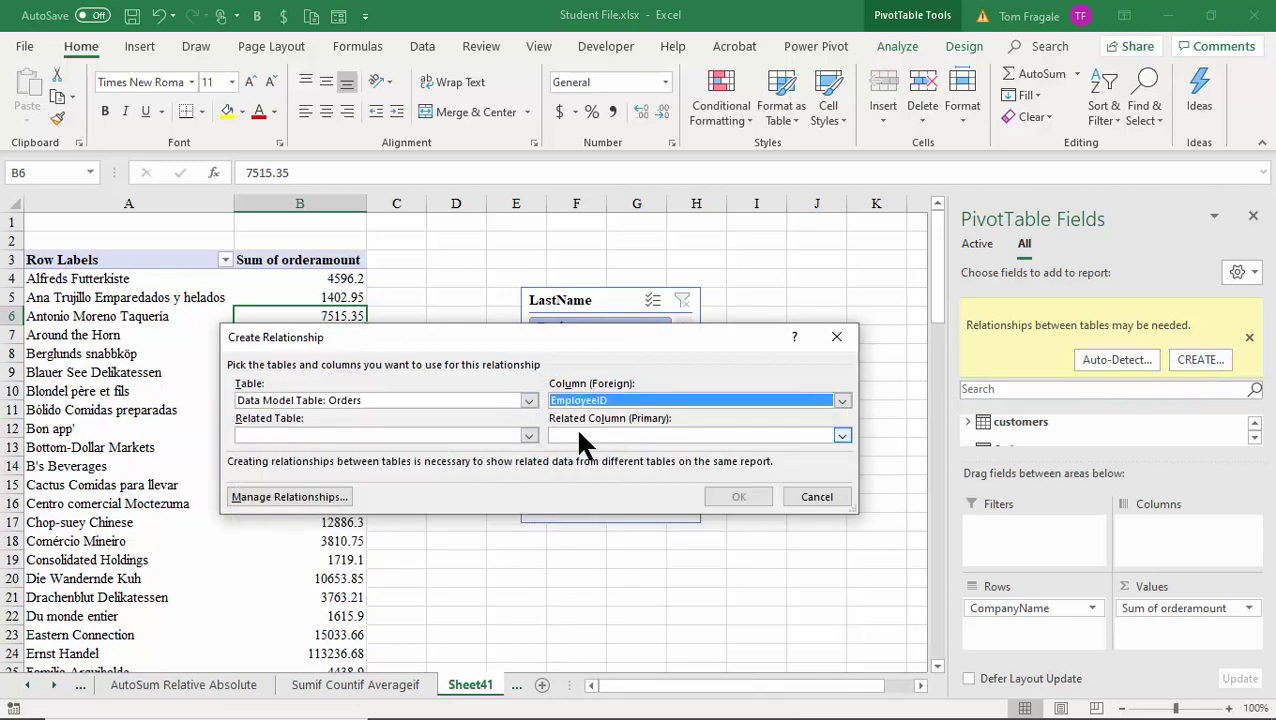
left_click(527, 435)
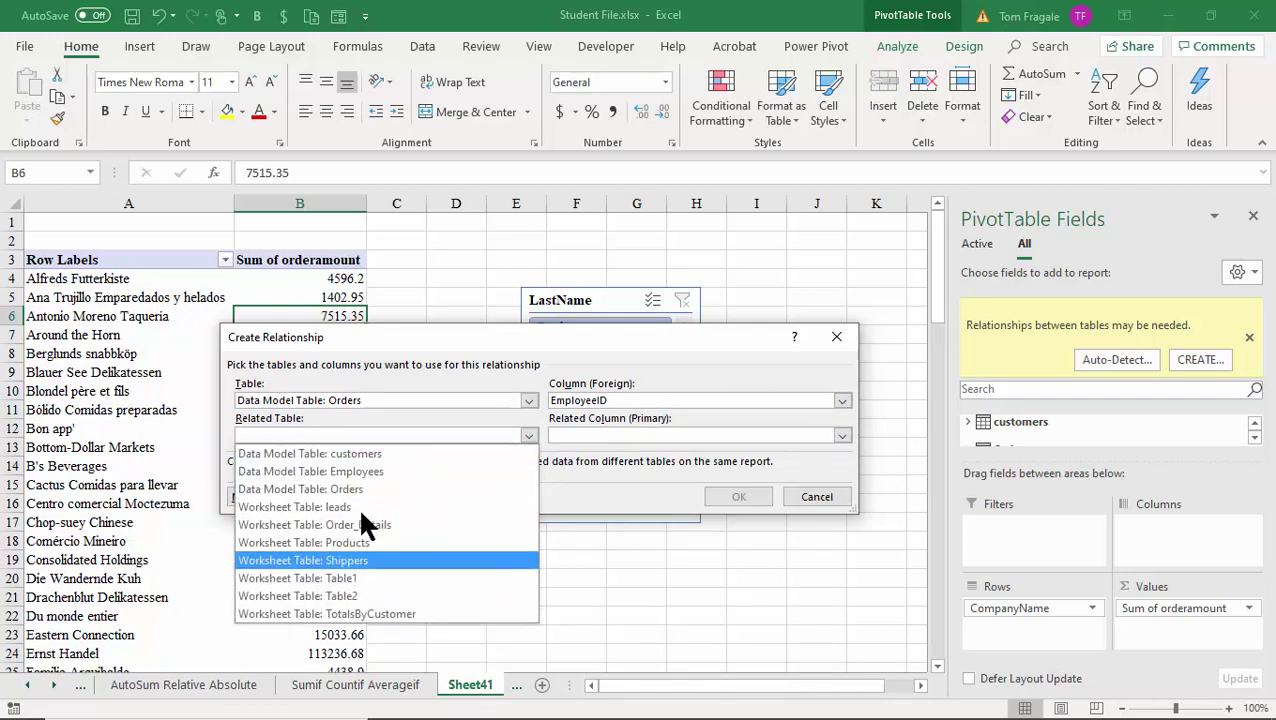
left_click(380, 472)
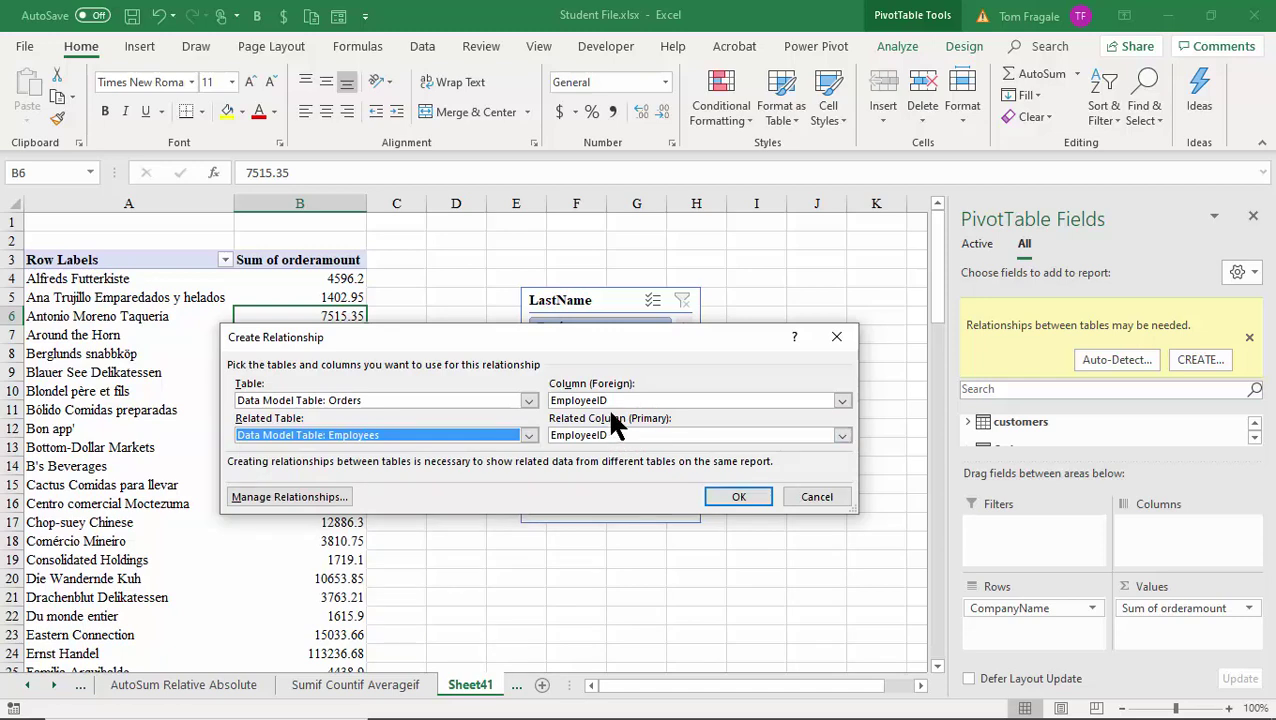
left_click(750, 489)
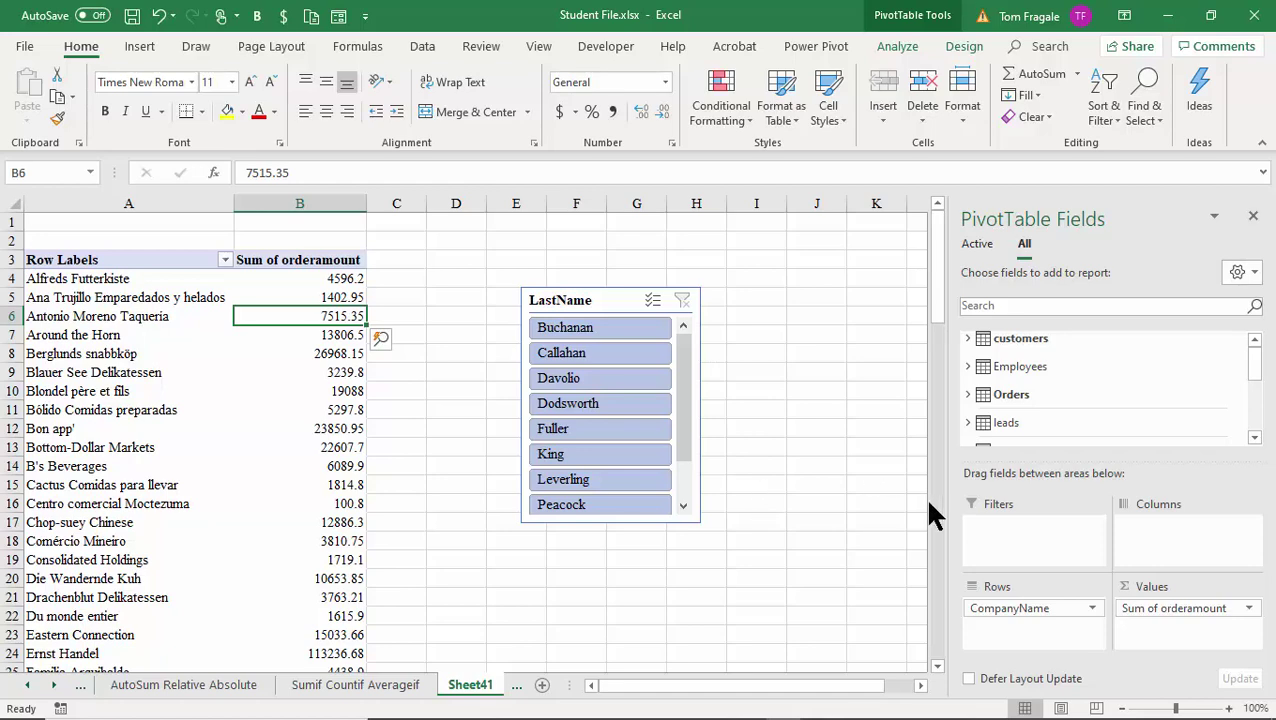
Move the LastName slicer up closer to the PivotTable and filter the order amounts by single employees in turn
left_click_drag(553, 305, 496, 243)
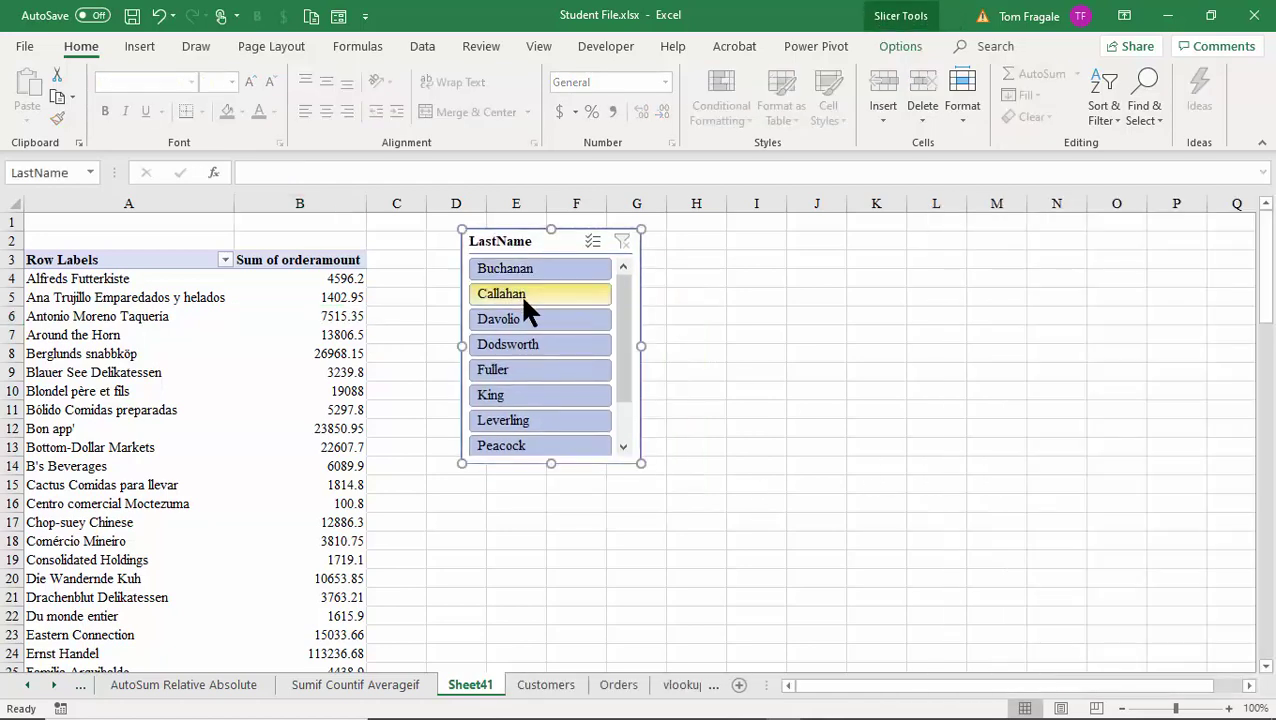
left_click(520, 313)
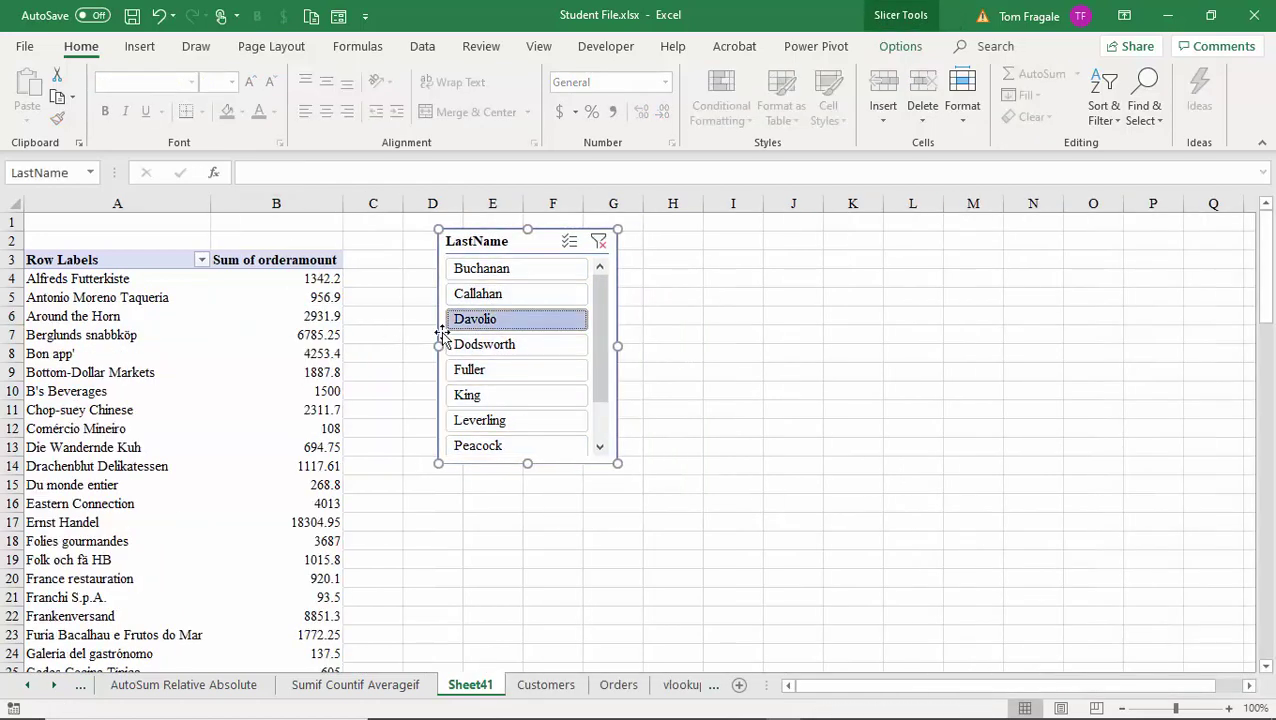
left_click(493, 343)
left_click(496, 369)
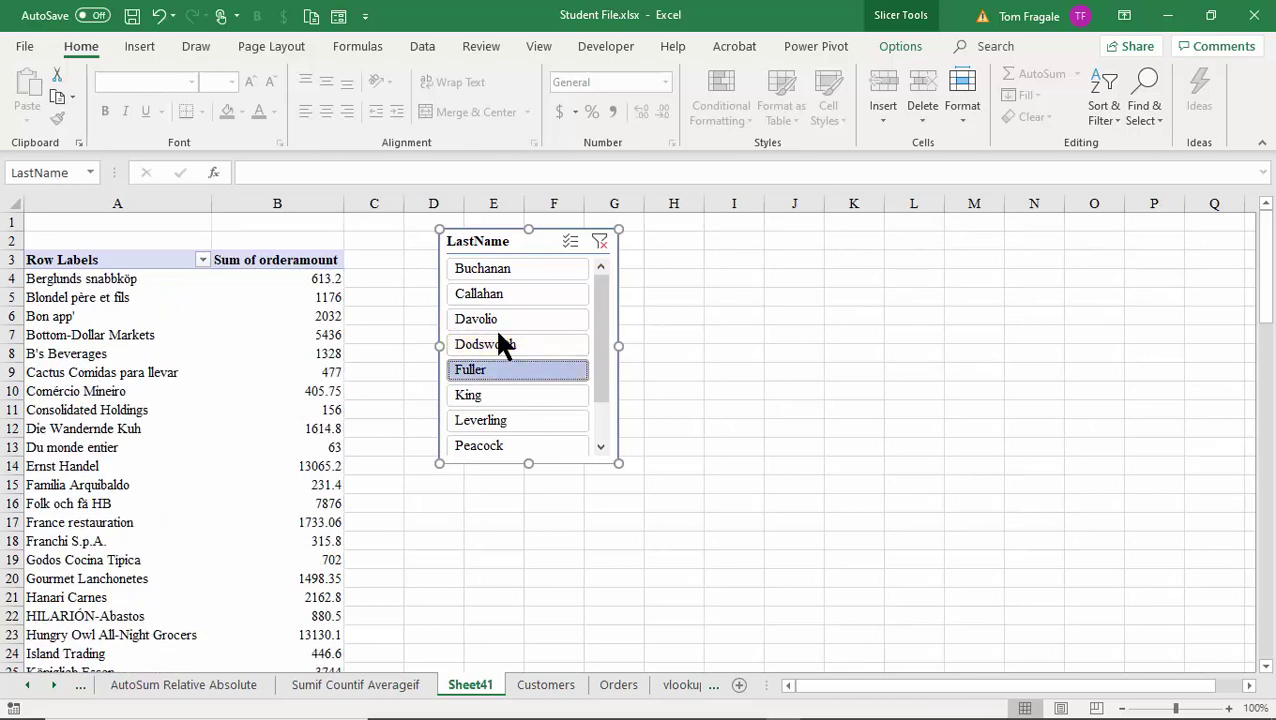
left_click(493, 291)
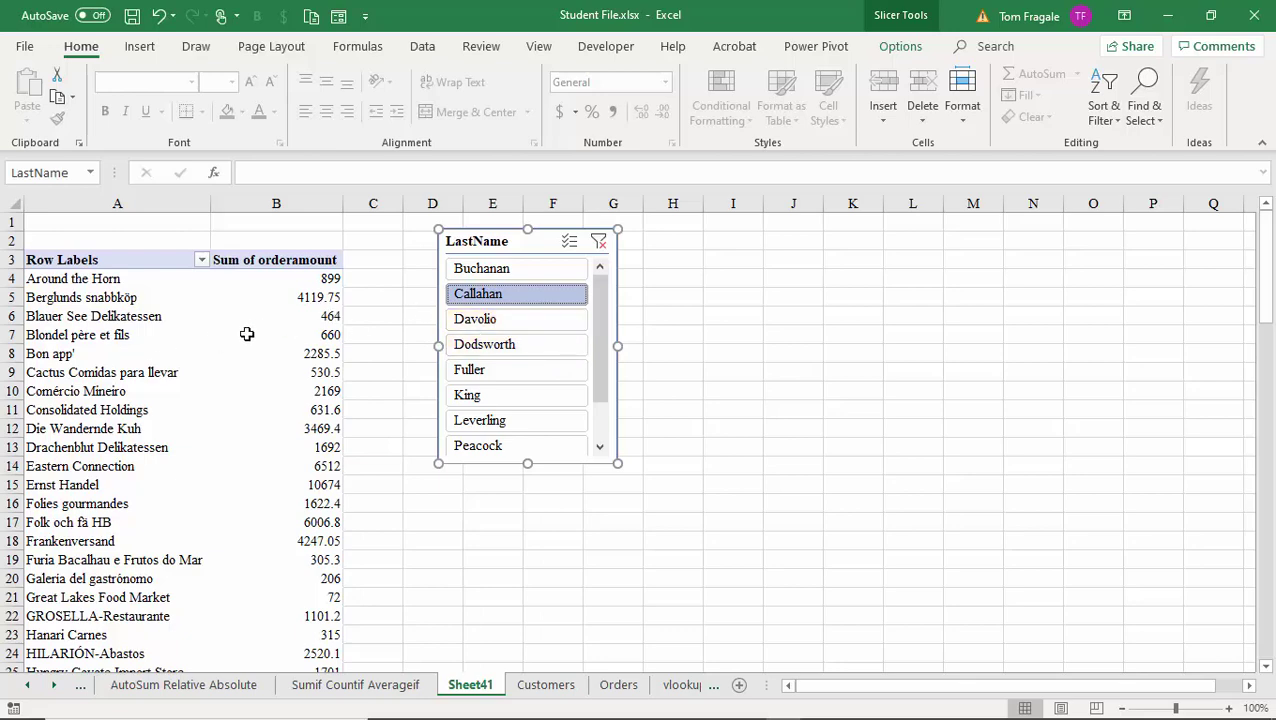
left_click(478, 341)
left_click(490, 395)
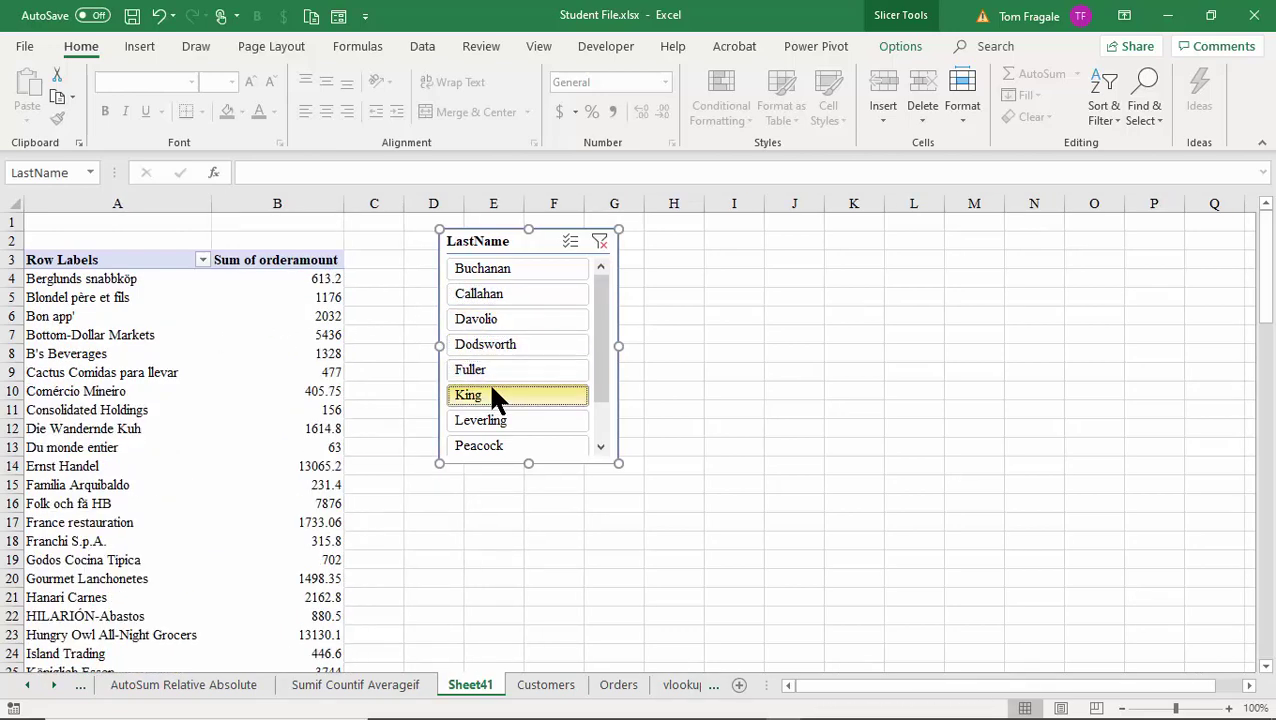
left_click(494, 414)
left_click(503, 368)
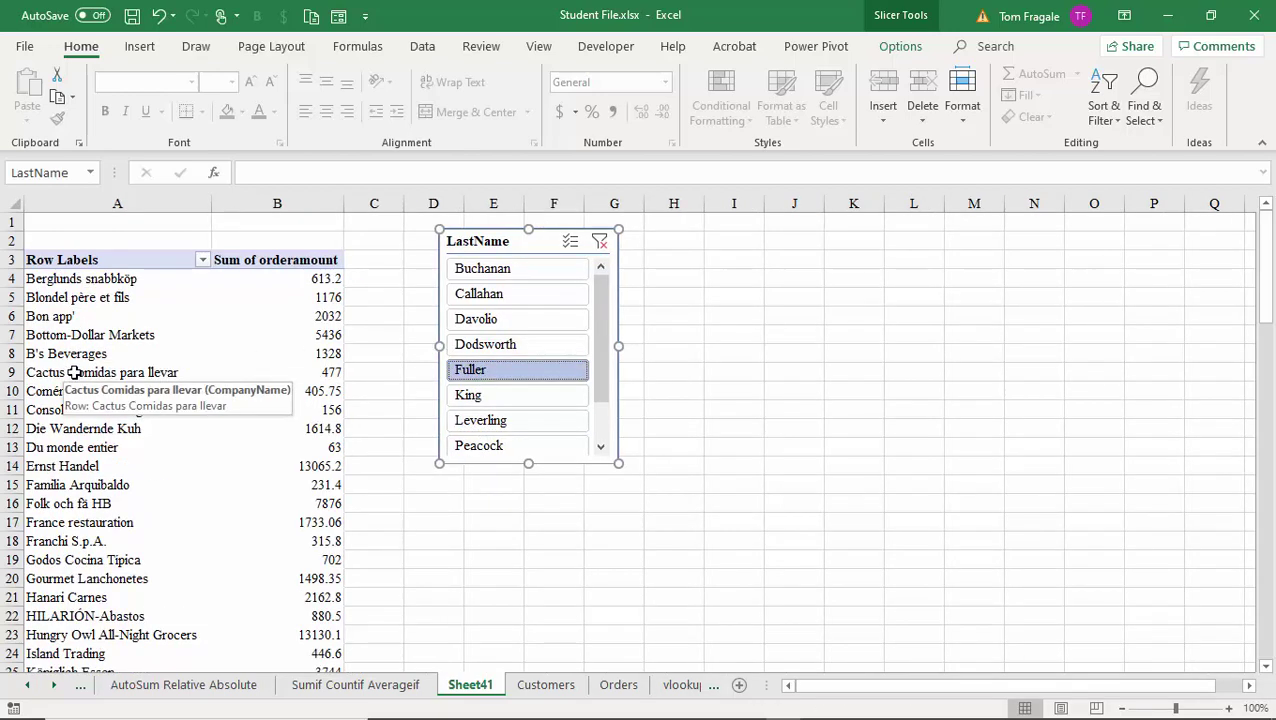
left_click(277, 313)
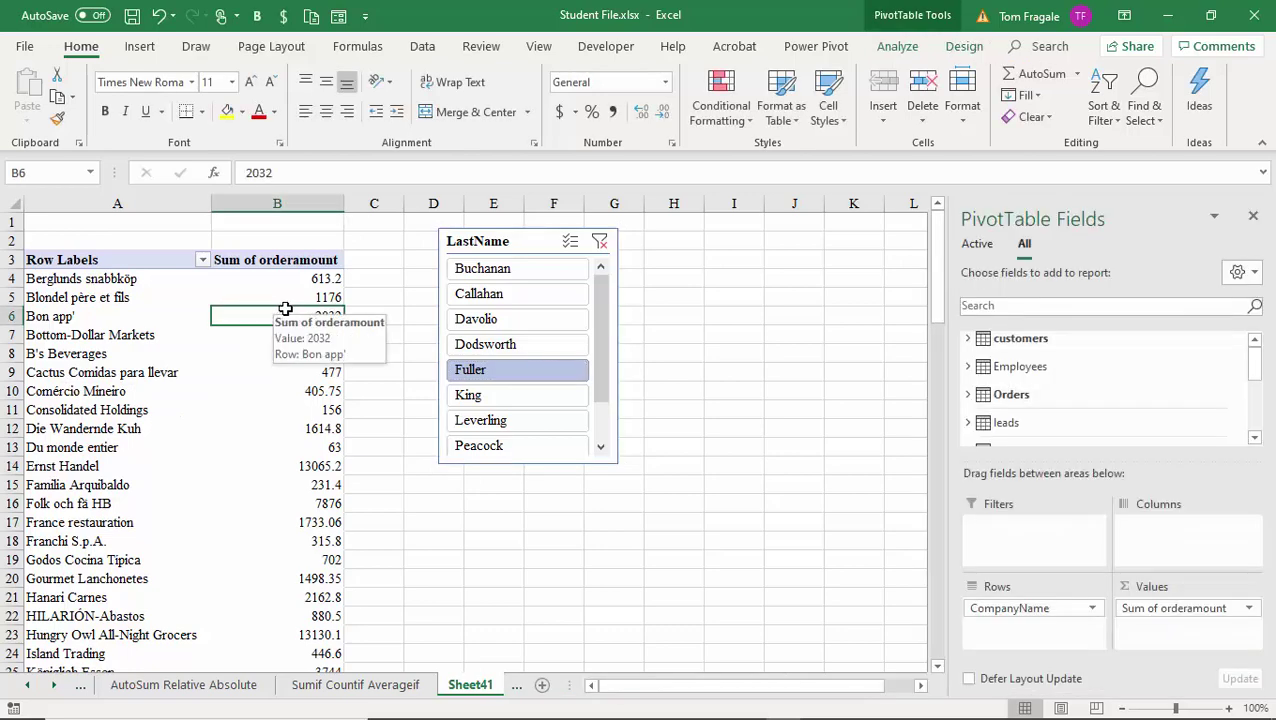
Filter the PivotTable by further single employees, ending with the fourth and fifth last names in the slicer selected together
left_click(492, 294)
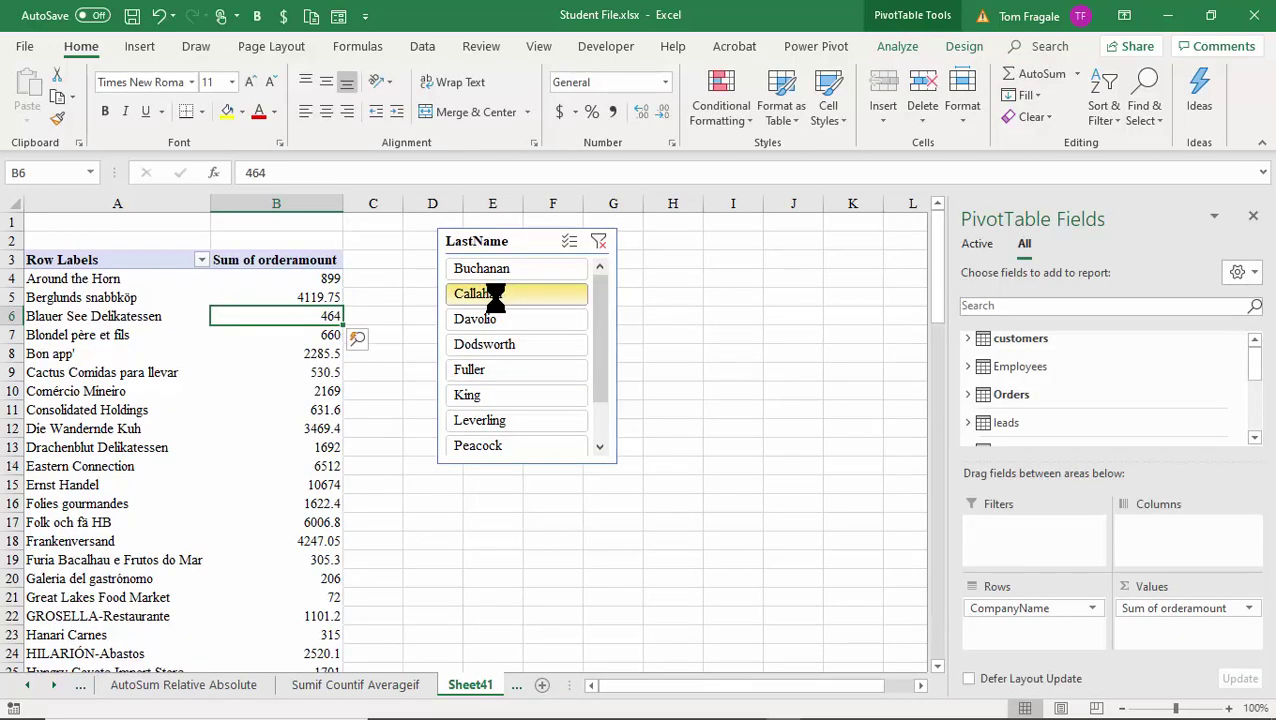
left_click(600, 298)
left_click(526, 390)
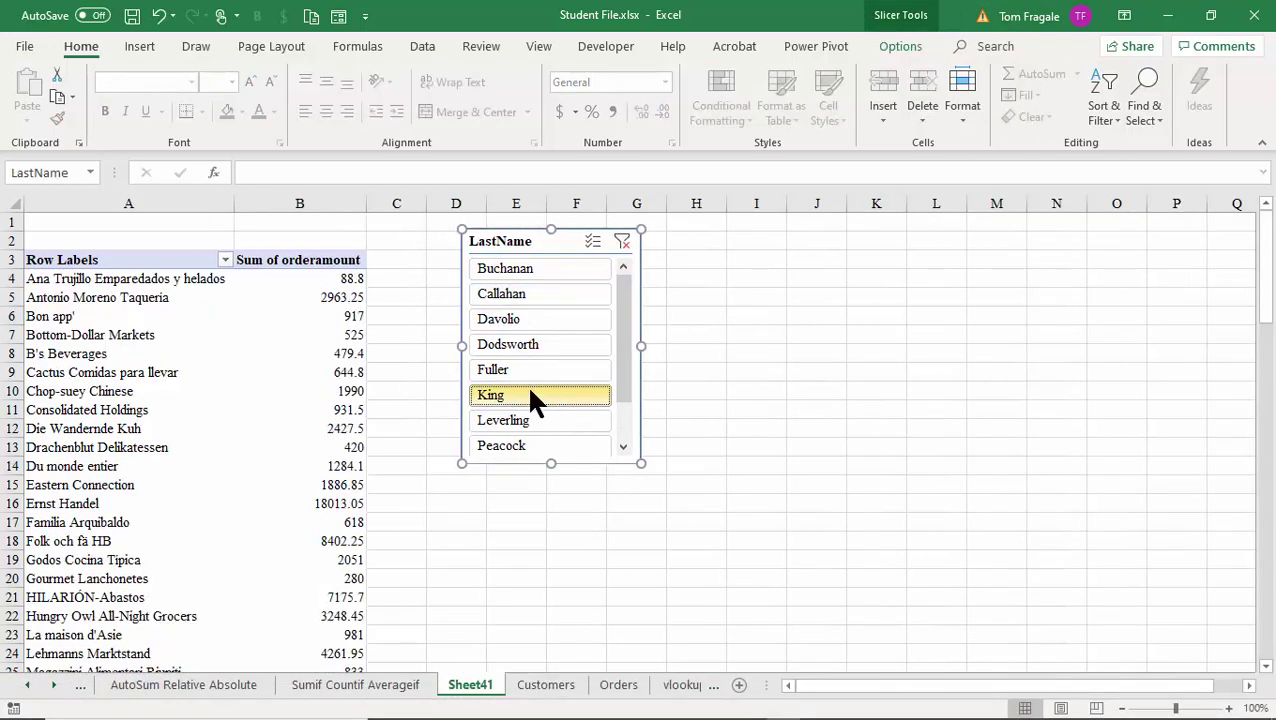
left_click(540, 345)
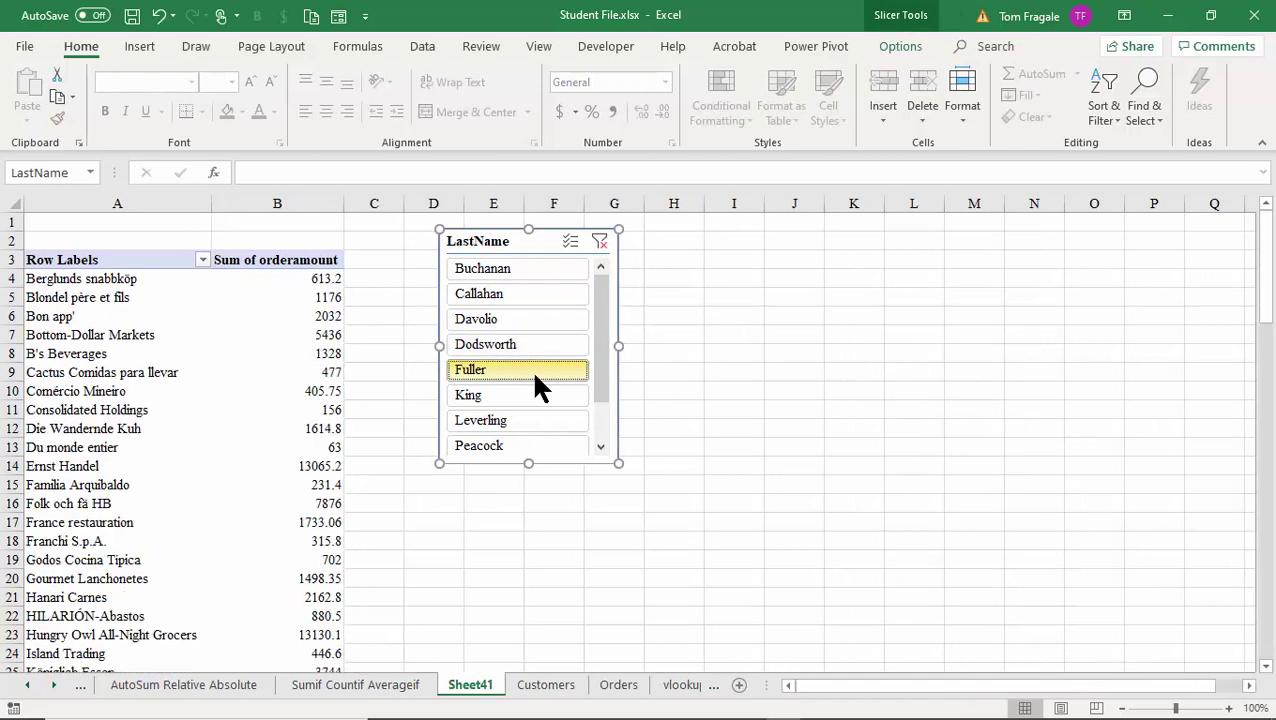
left_click(532, 340, "ctrl")
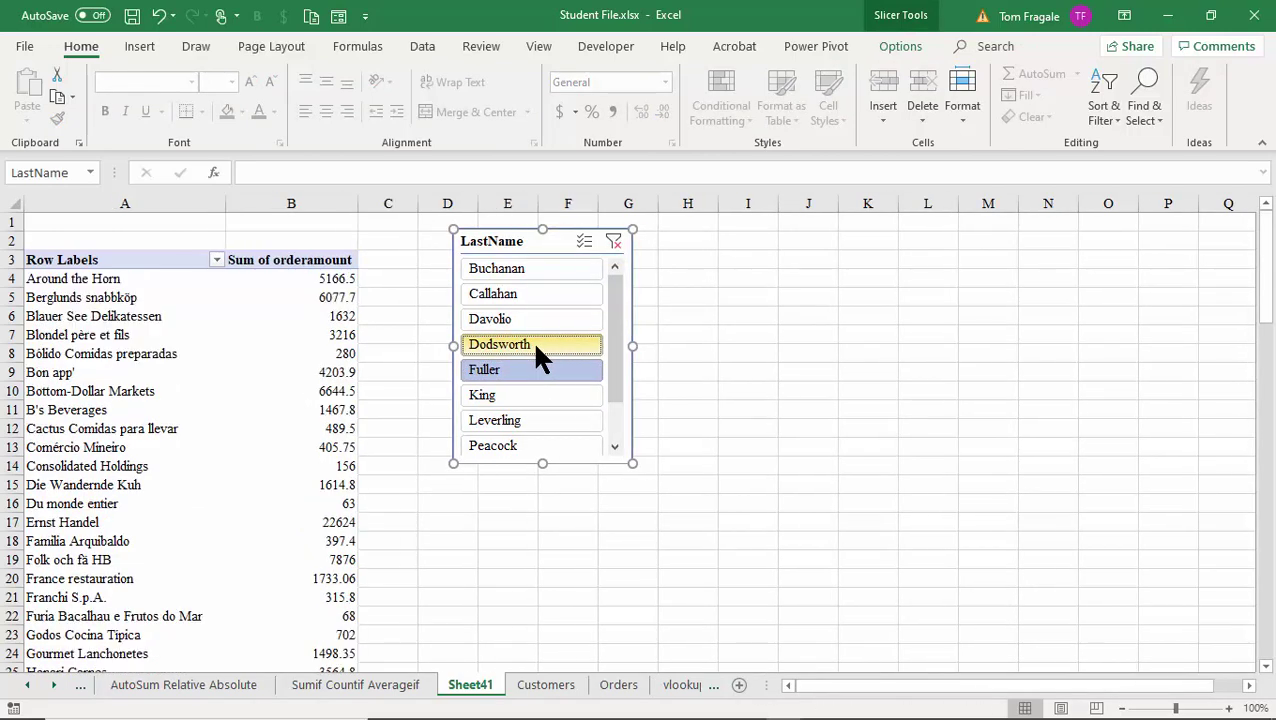
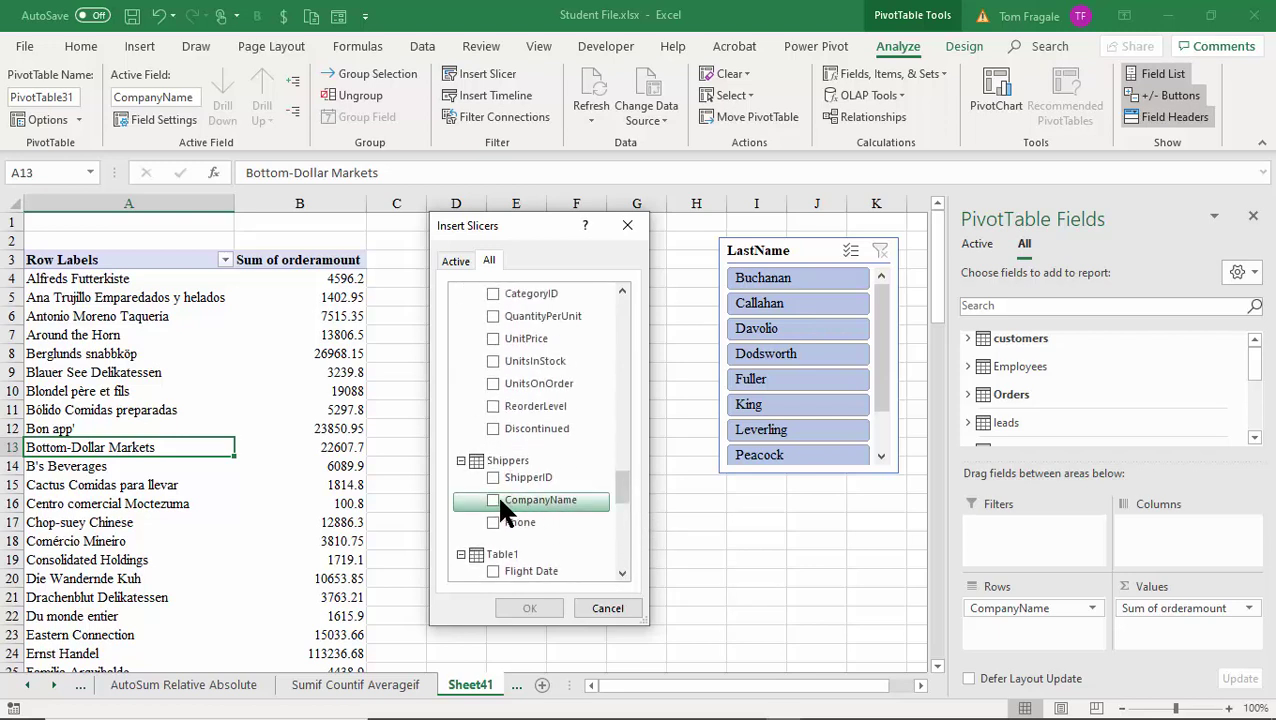
Insert a slicer for the PivotTable based on the CompanyName field of the Shippers table
left_click(493, 499)
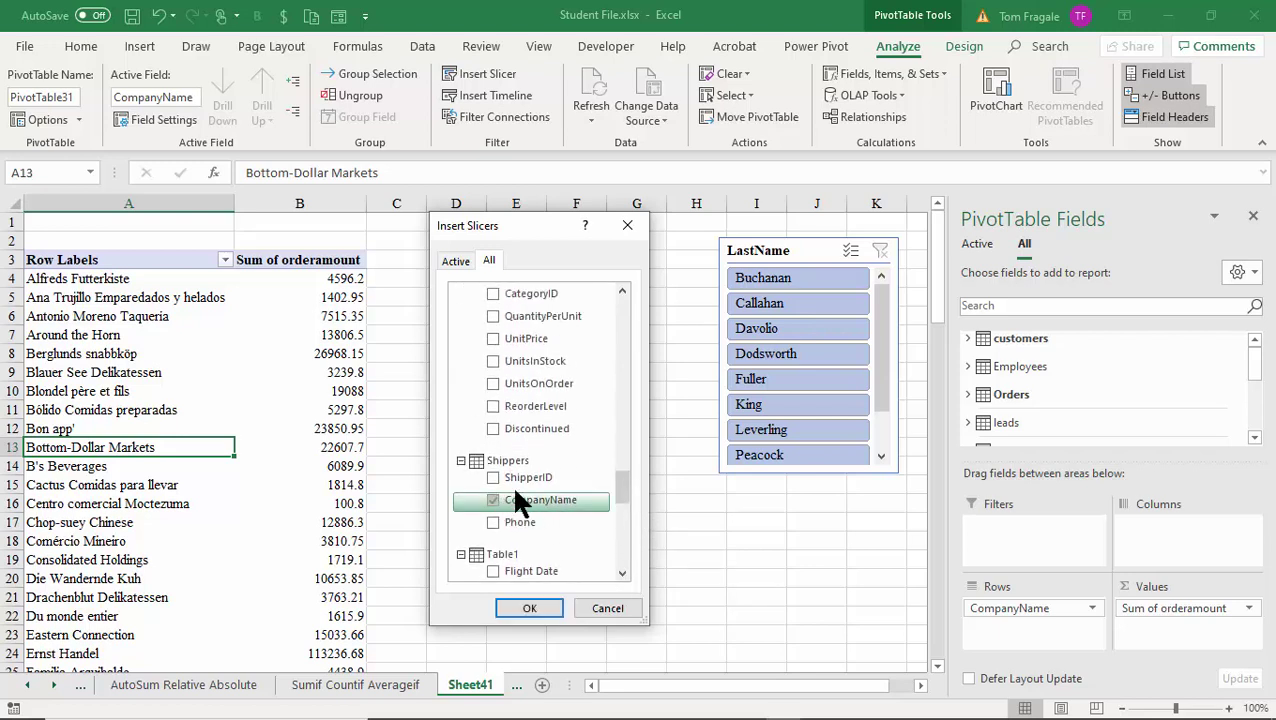
left_click(515, 609)
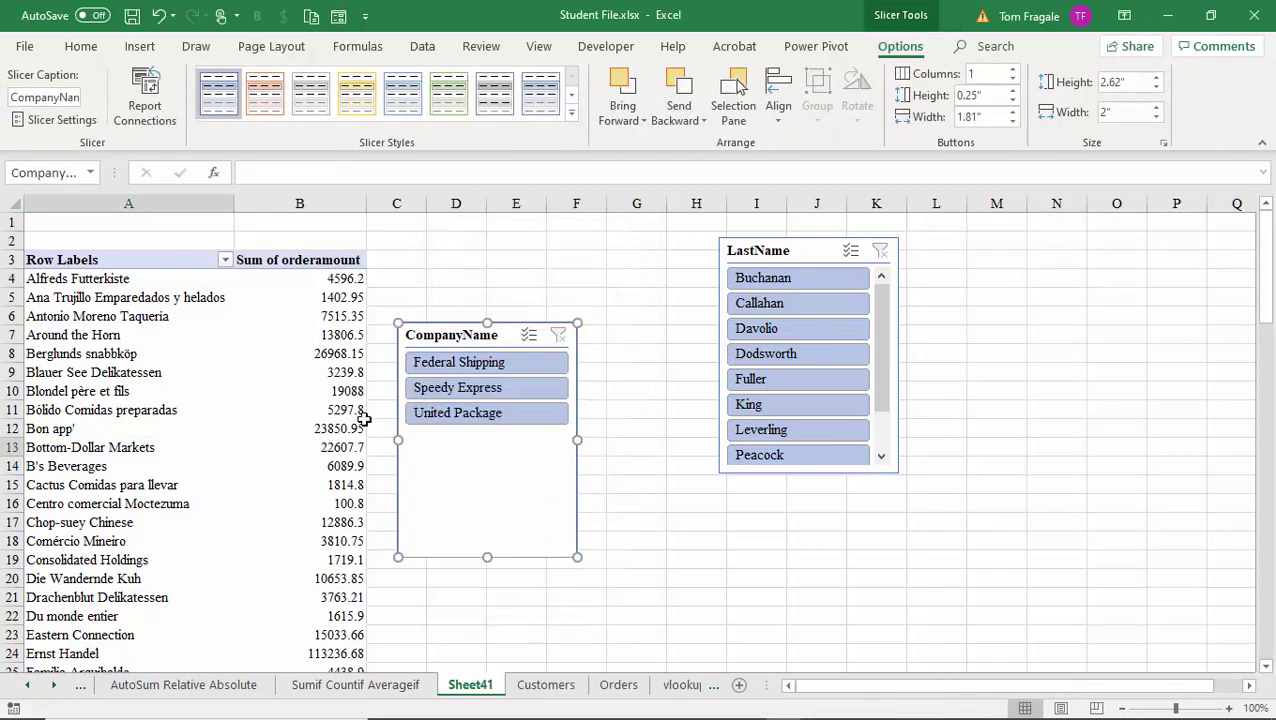
Create a relationship from the Orders data model table's ShipVia column to the Shippers data model table's ShipperID column
left_click(300, 390)
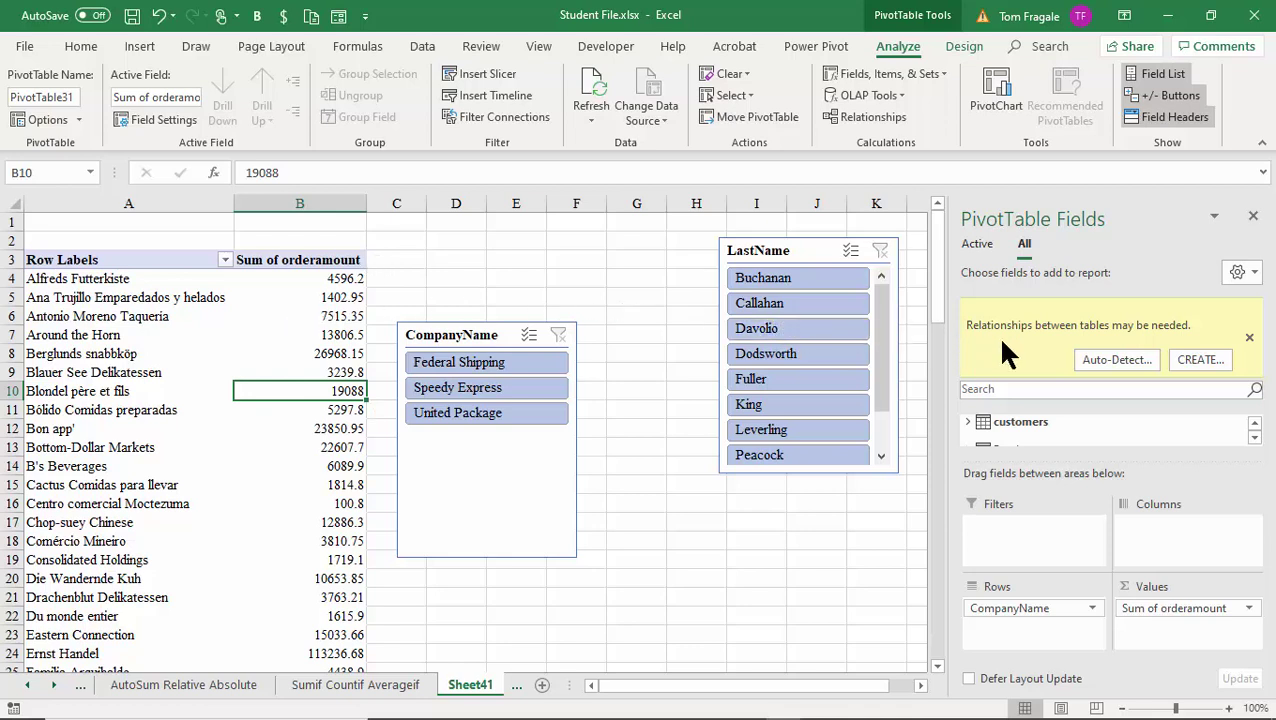
left_click(1198, 368)
left_click(527, 401)
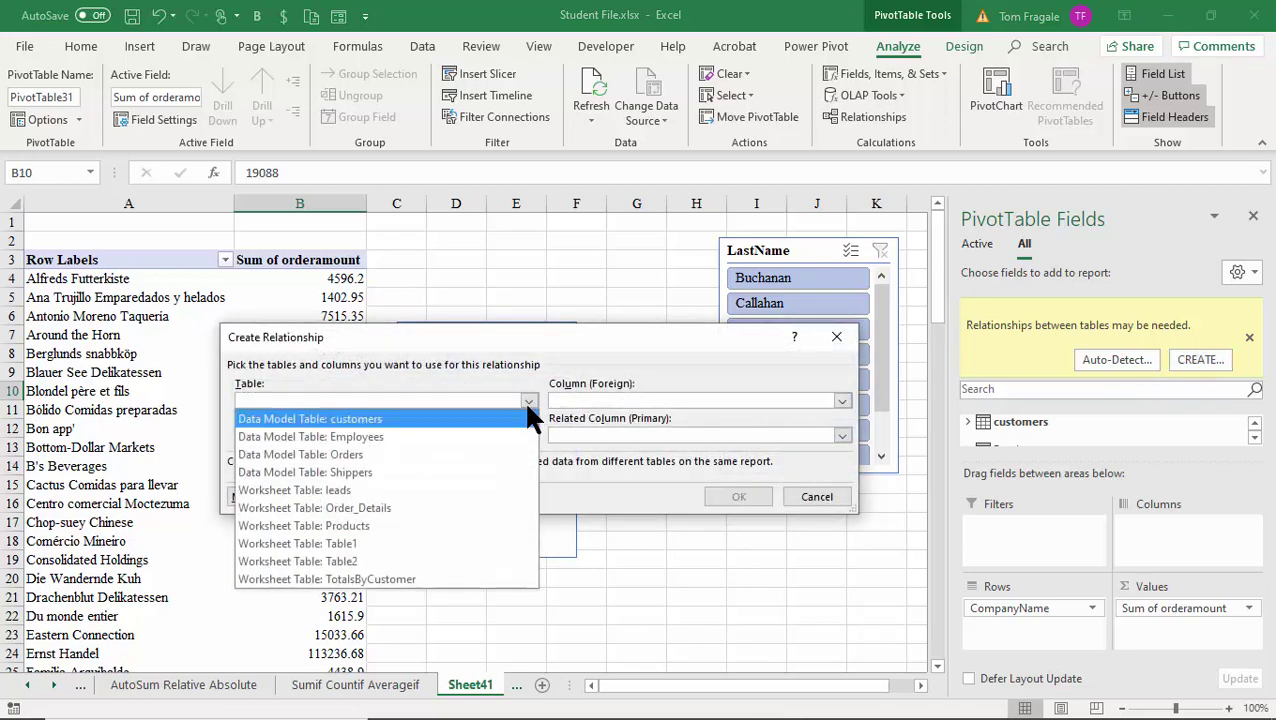
left_click(389, 454)
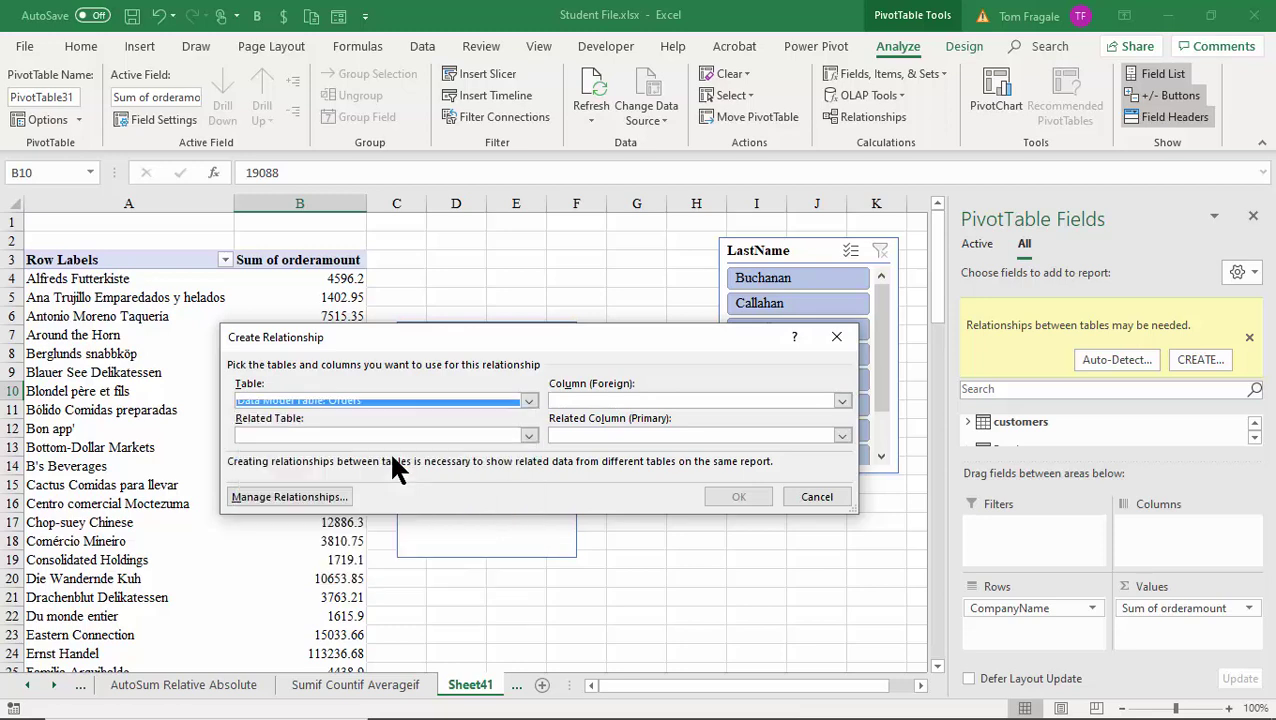
left_click(842, 401)
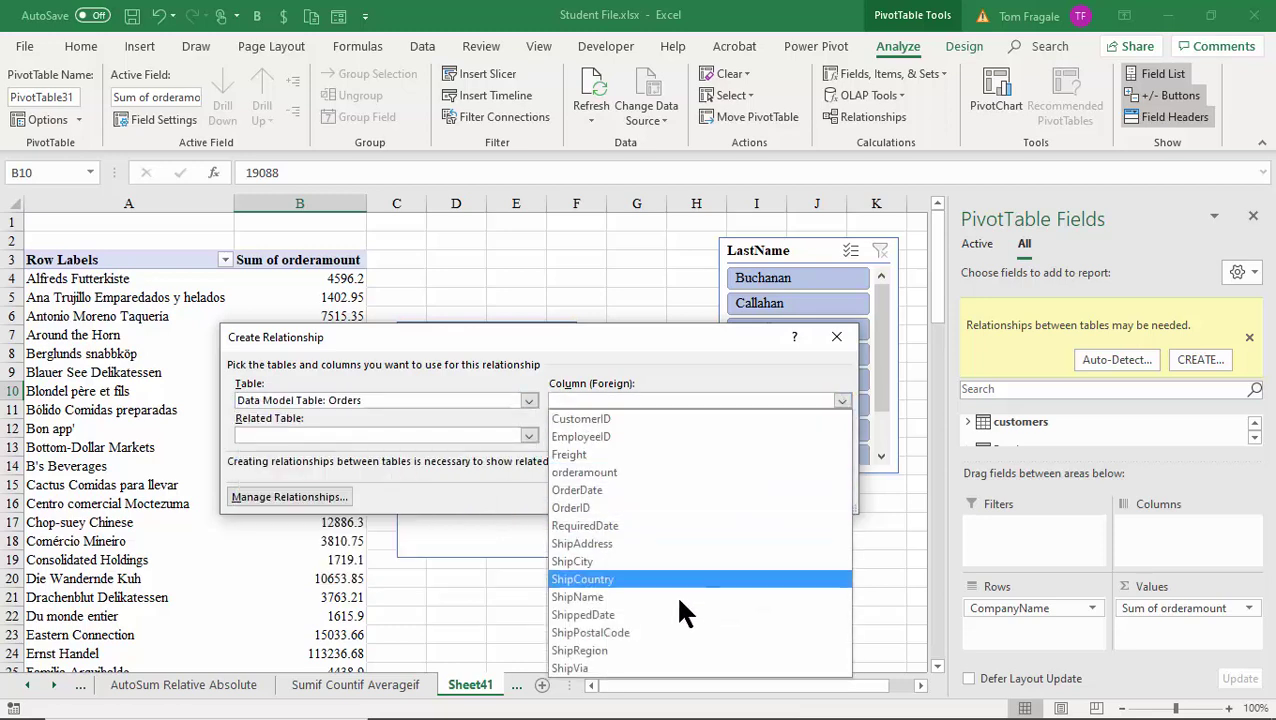
left_click(647, 674)
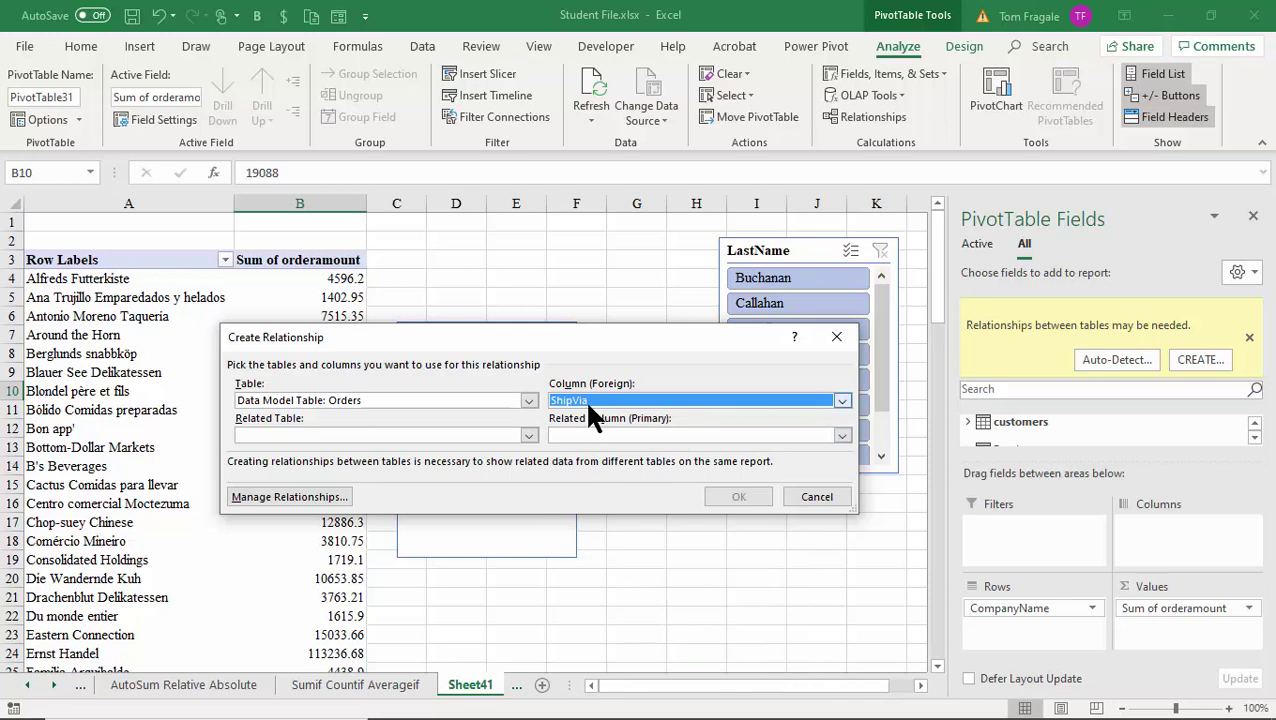
left_click(528, 435)
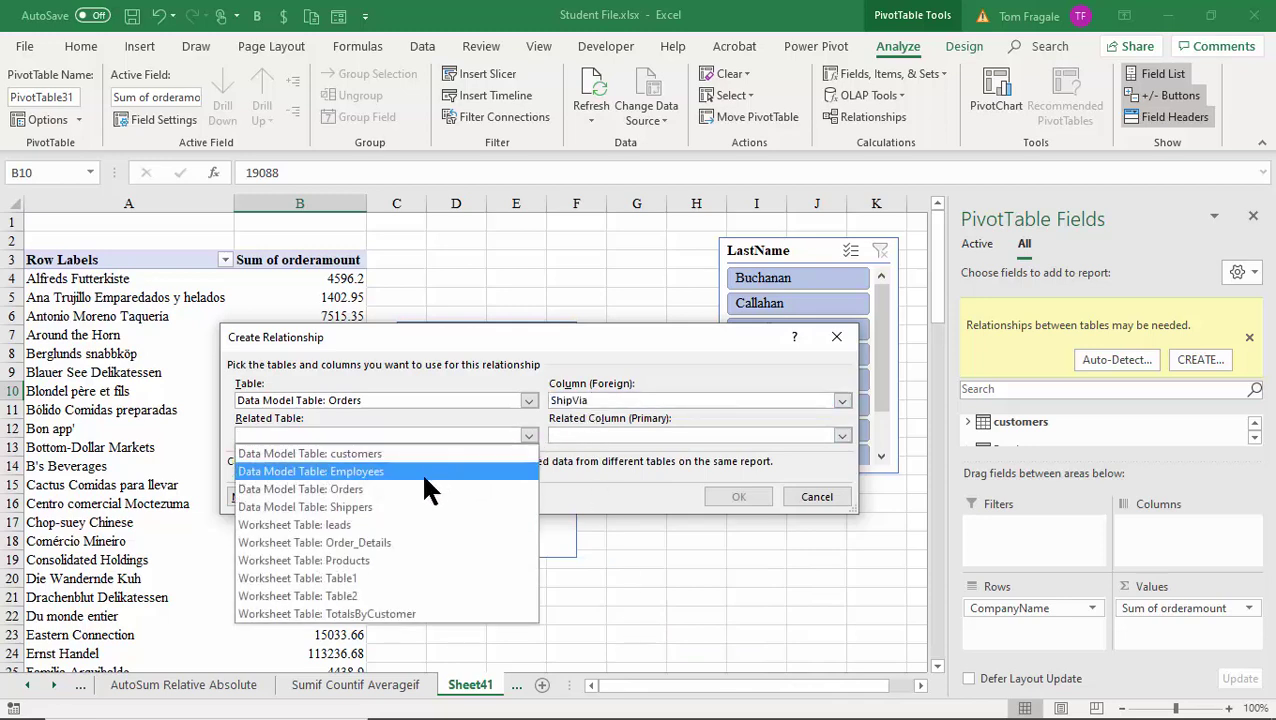
left_click(366, 505)
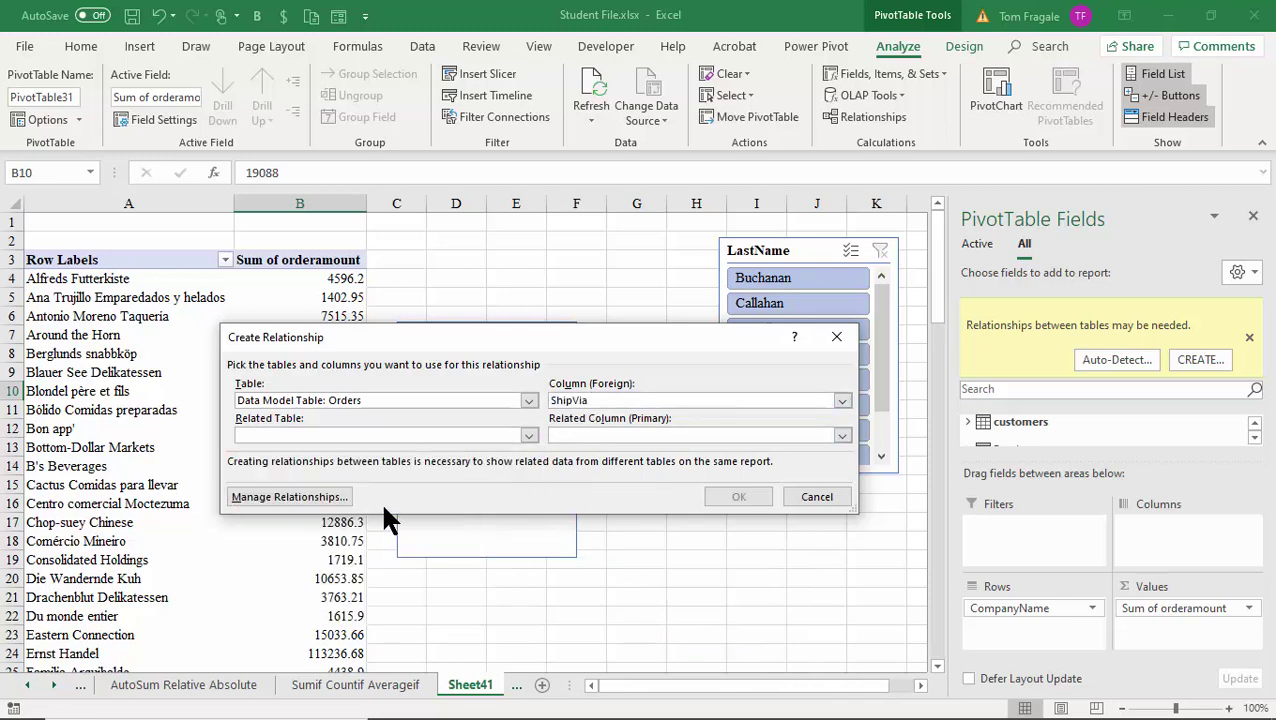
left_click(840, 436)
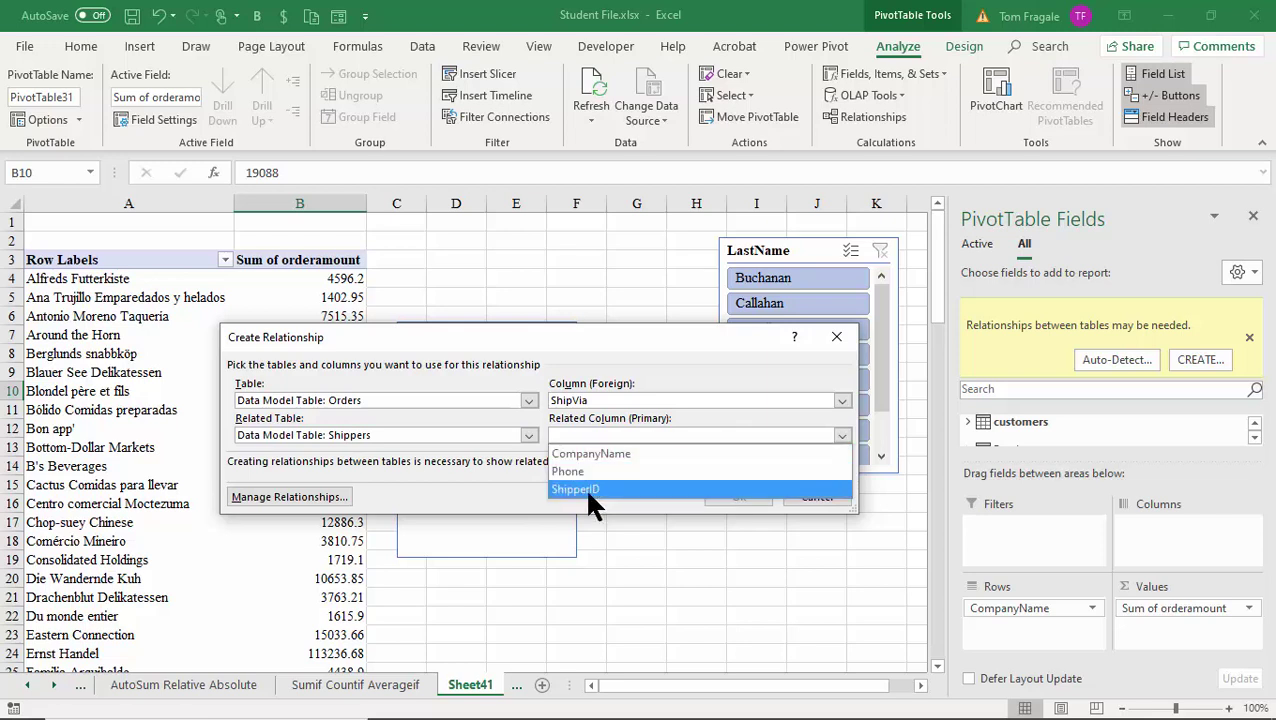
left_click(588, 489)
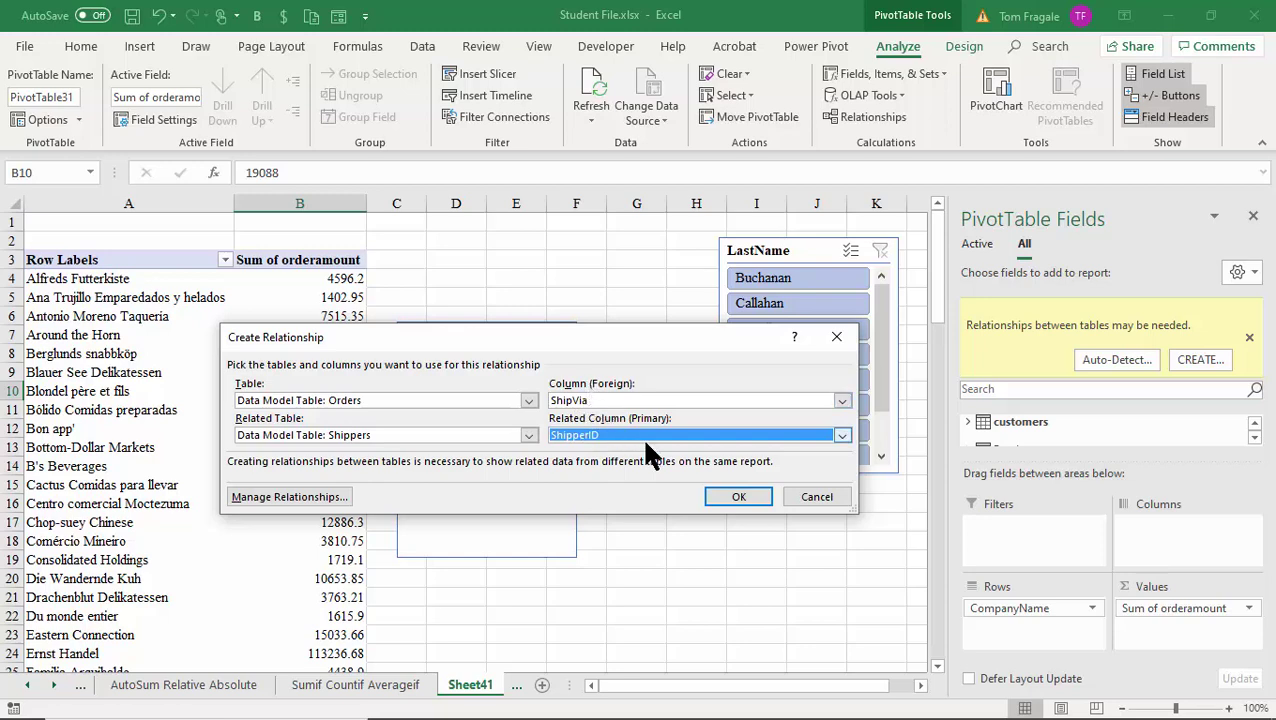
left_click(738, 499)
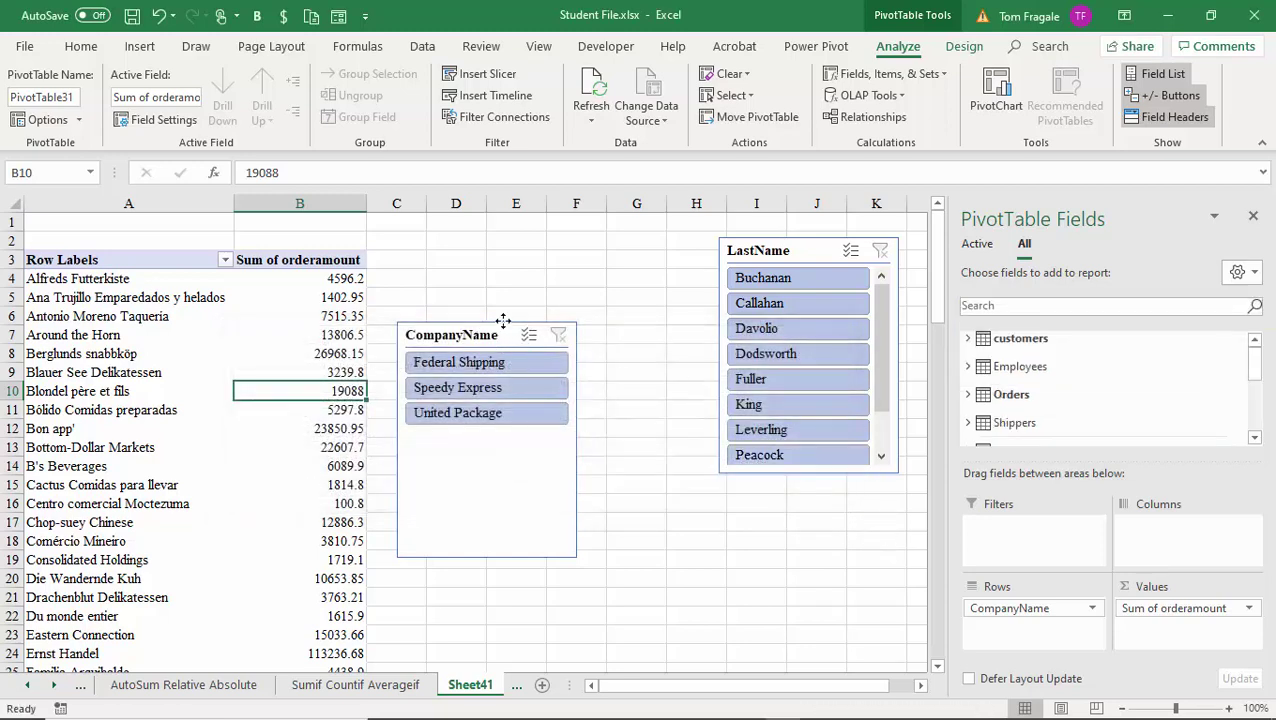
Place the two slicers side by side and filter the order amounts by Federal Shipping and single employees, ending with the fifth last name
left_click_drag(480, 335, 546, 295)
left_click_drag(767, 250, 723, 278)
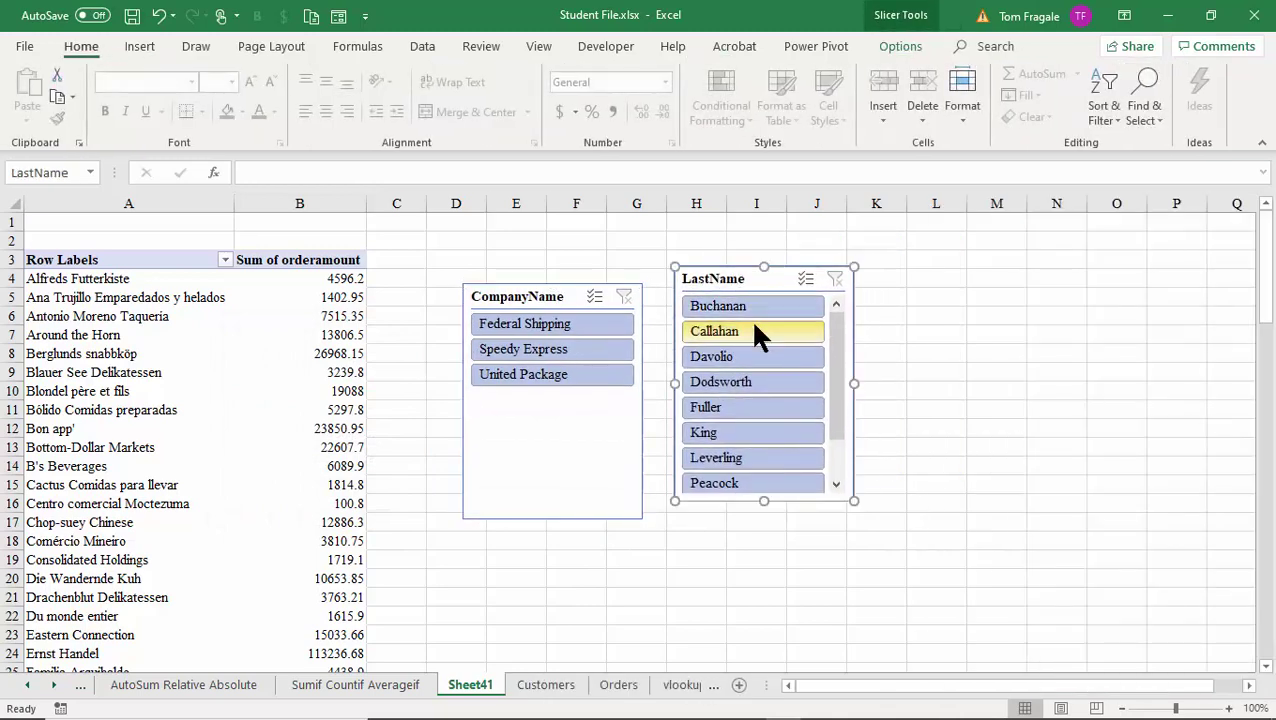
left_click(750, 320)
left_click(526, 341)
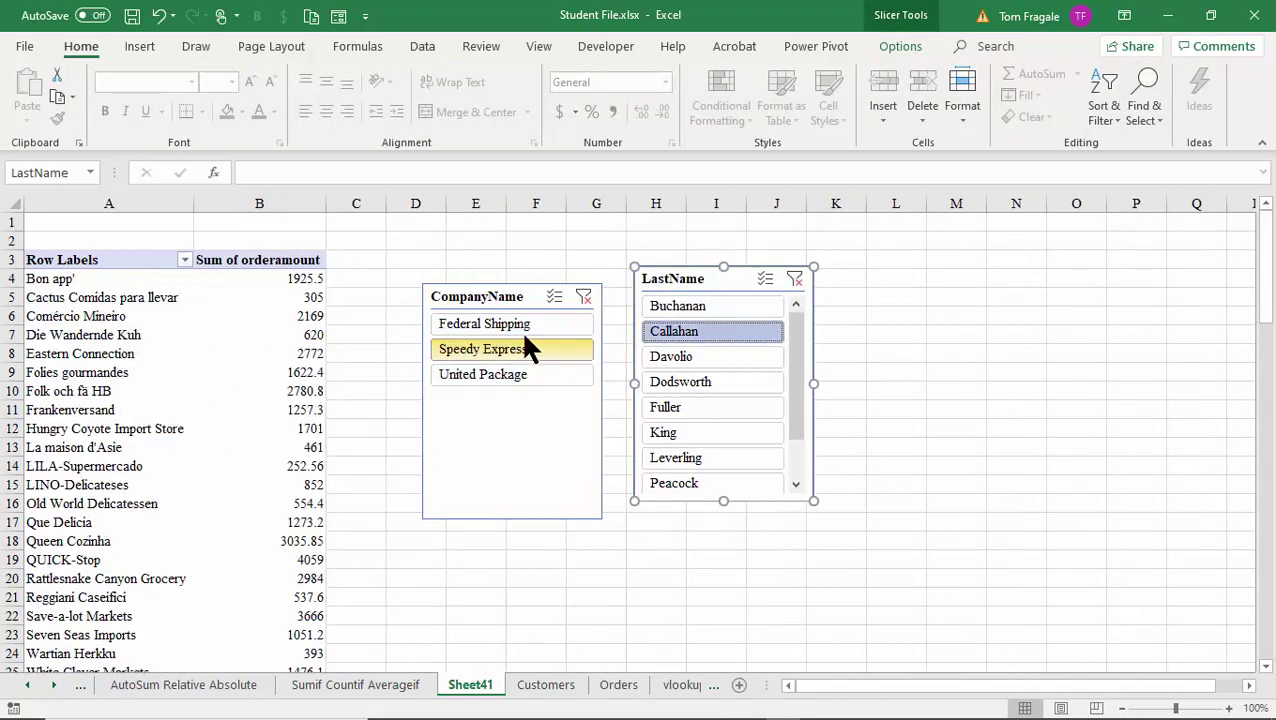
left_click(520, 327)
left_click(718, 358)
left_click(715, 403)
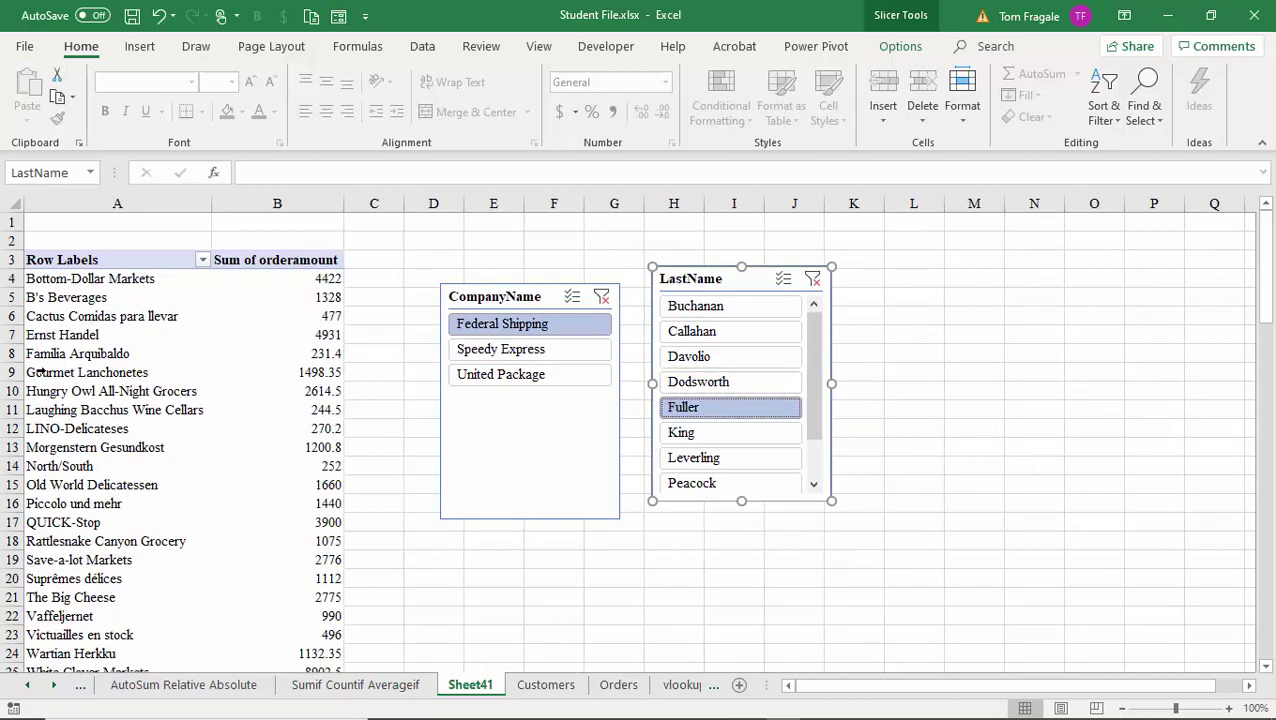
Move the CompanyName and LastName slicers farther from the PivotTable, directly beside each other, and clear both slicers' filters
left_click_drag(712, 282, 753, 281)
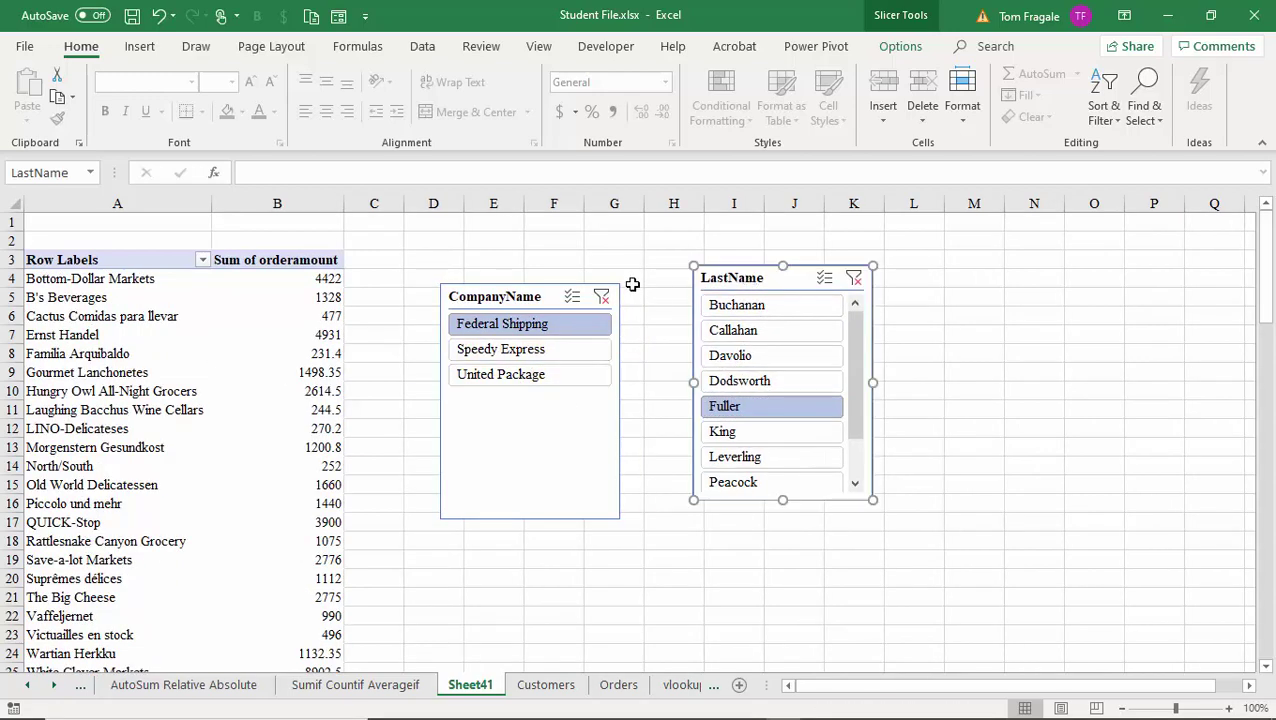
left_click_drag(507, 303, 553, 286)
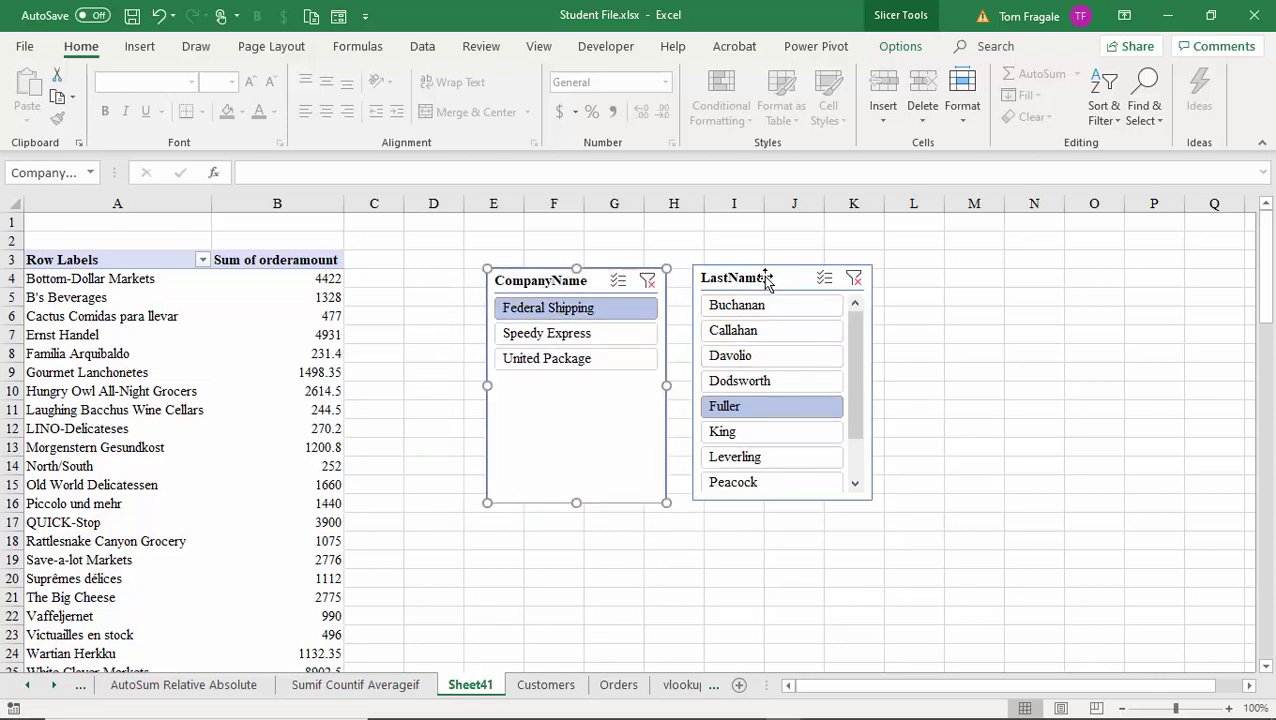
left_click_drag(763, 278, 887, 228)
left_click_drag(558, 282, 687, 243)
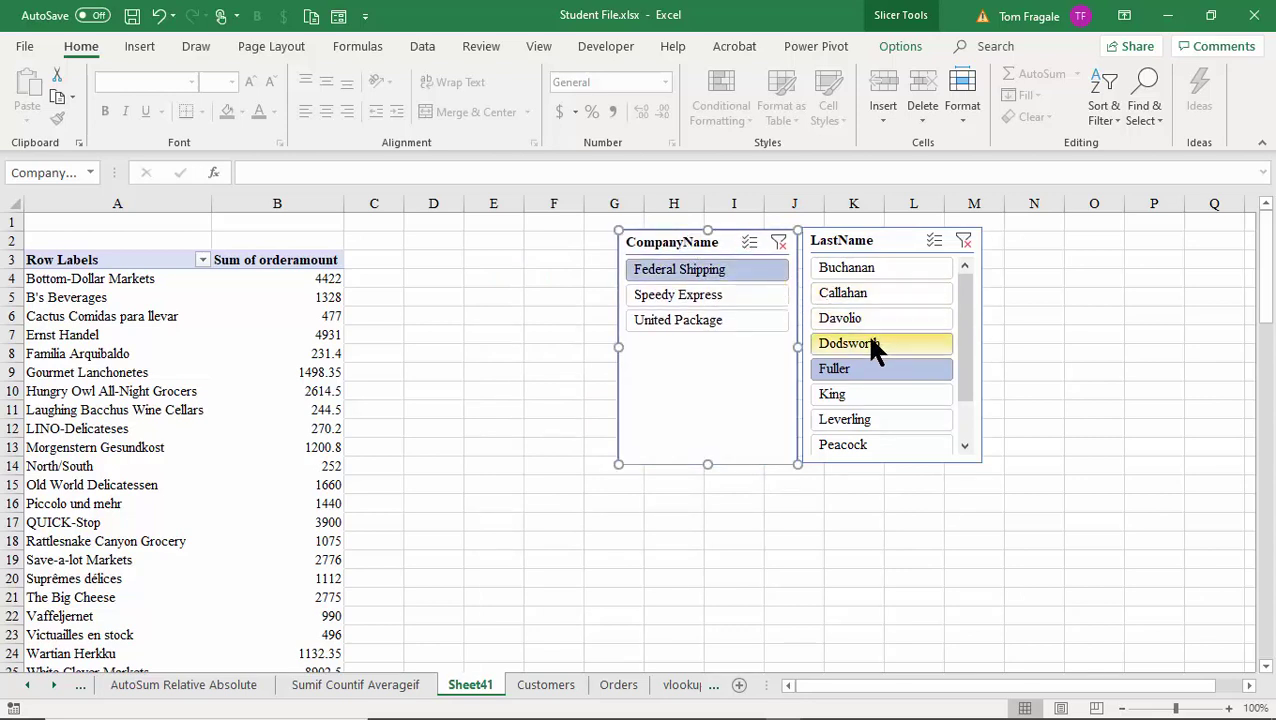
left_click(779, 242)
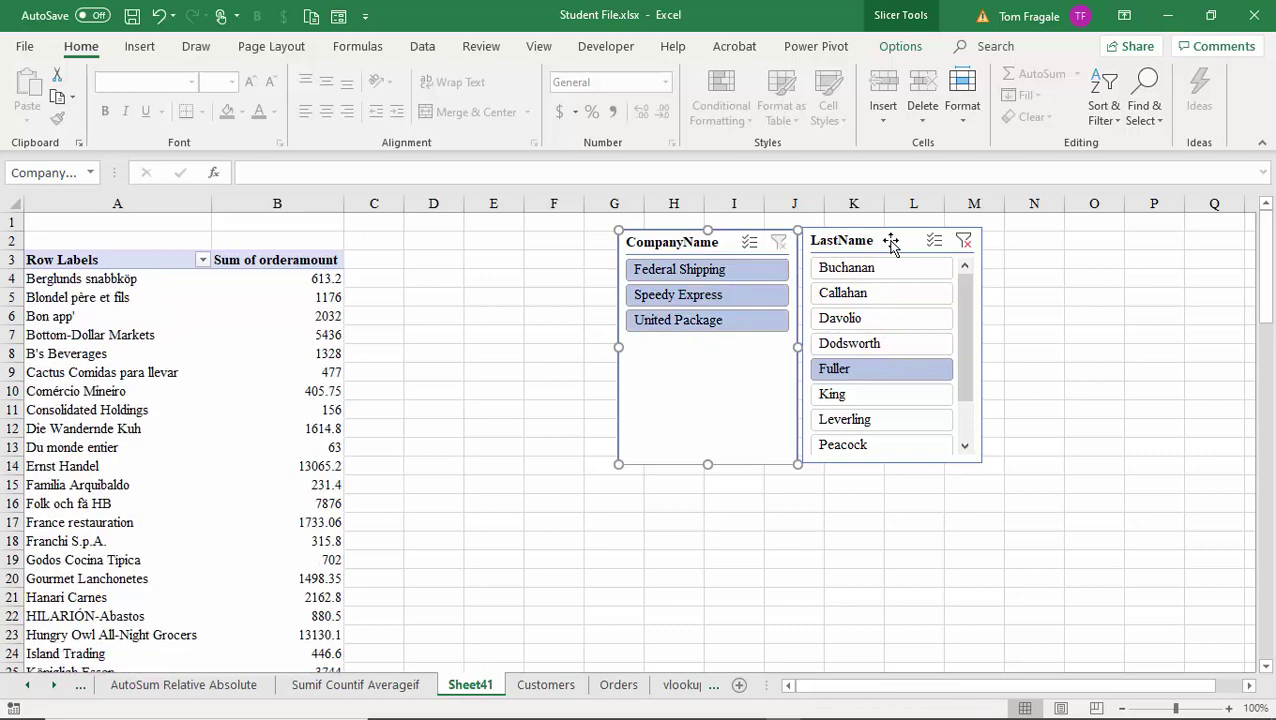
left_click(963, 241)
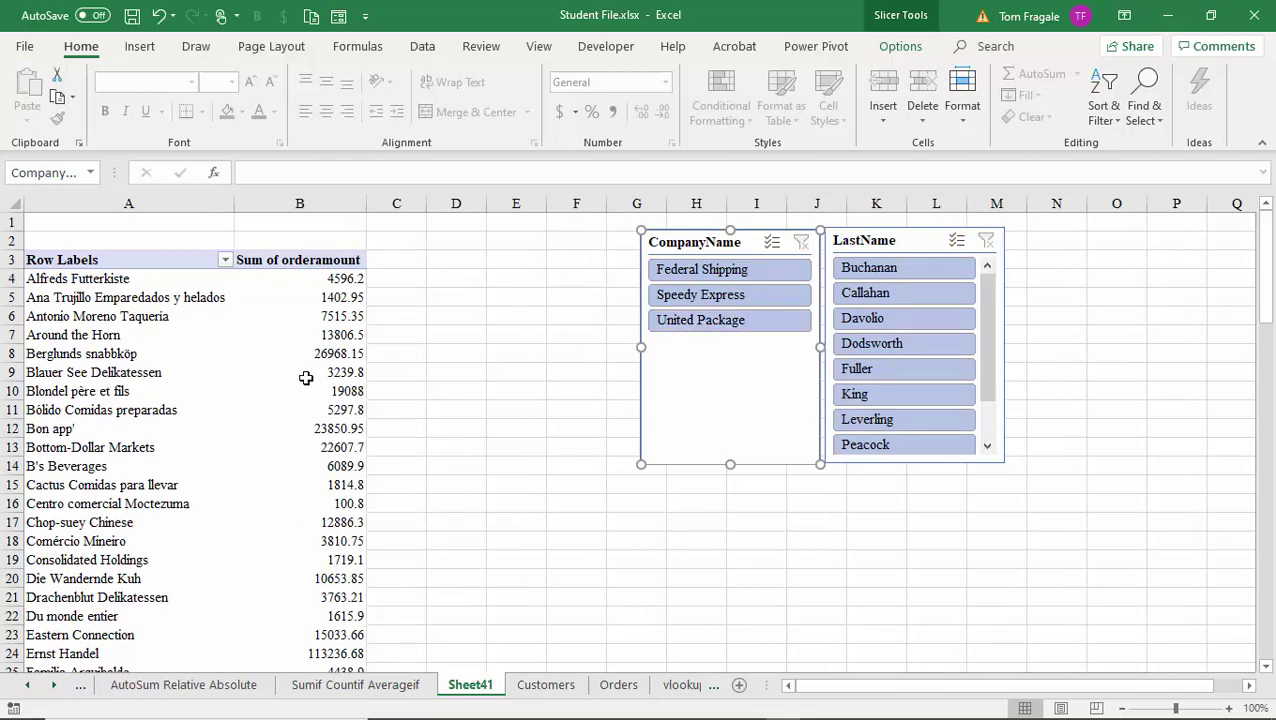
Bring up the Power Pivot commands for the PivotTable and examine the options offered for measures and KPIs
left_click(290, 411)
mouse_move(285, 373)
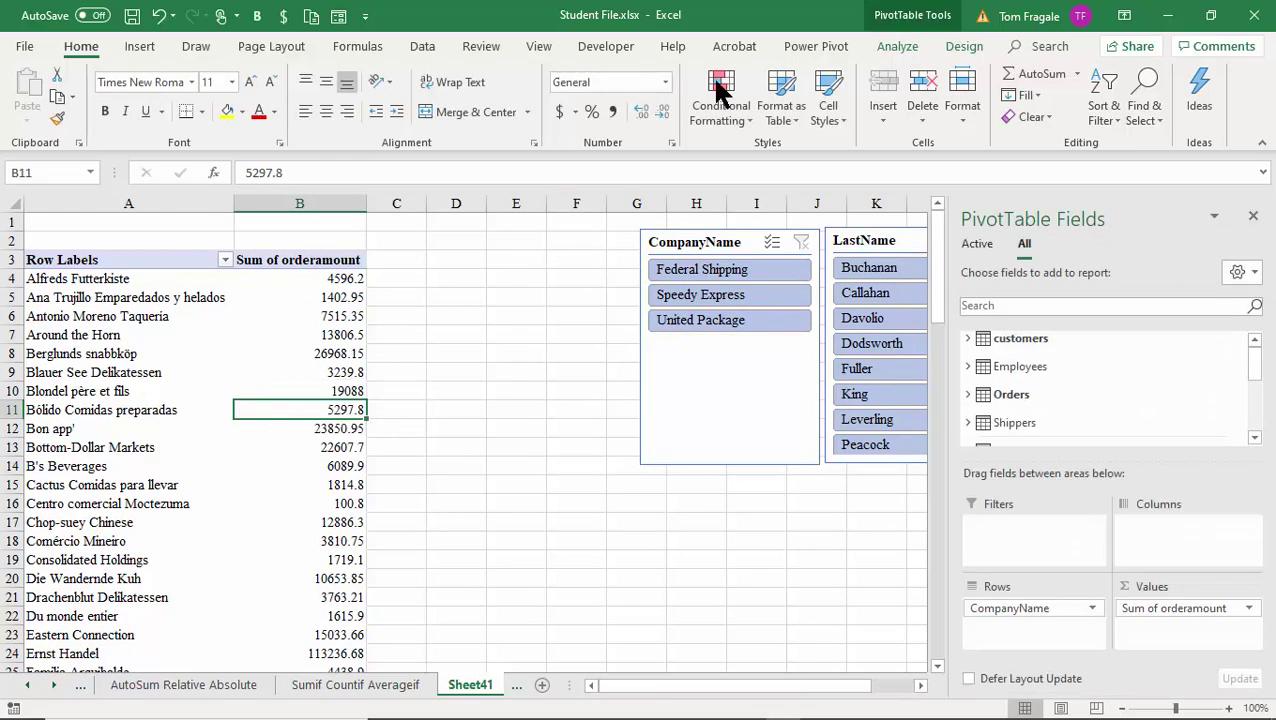
left_click(816, 50)
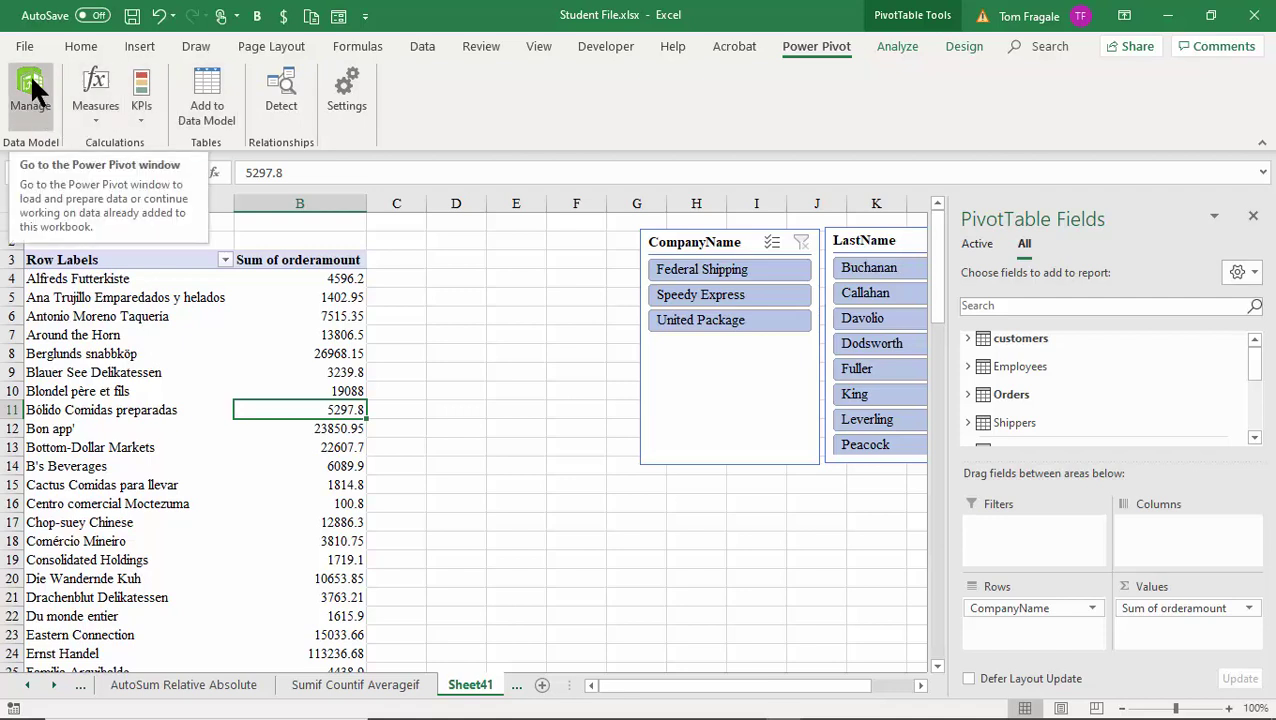
left_click(94, 117)
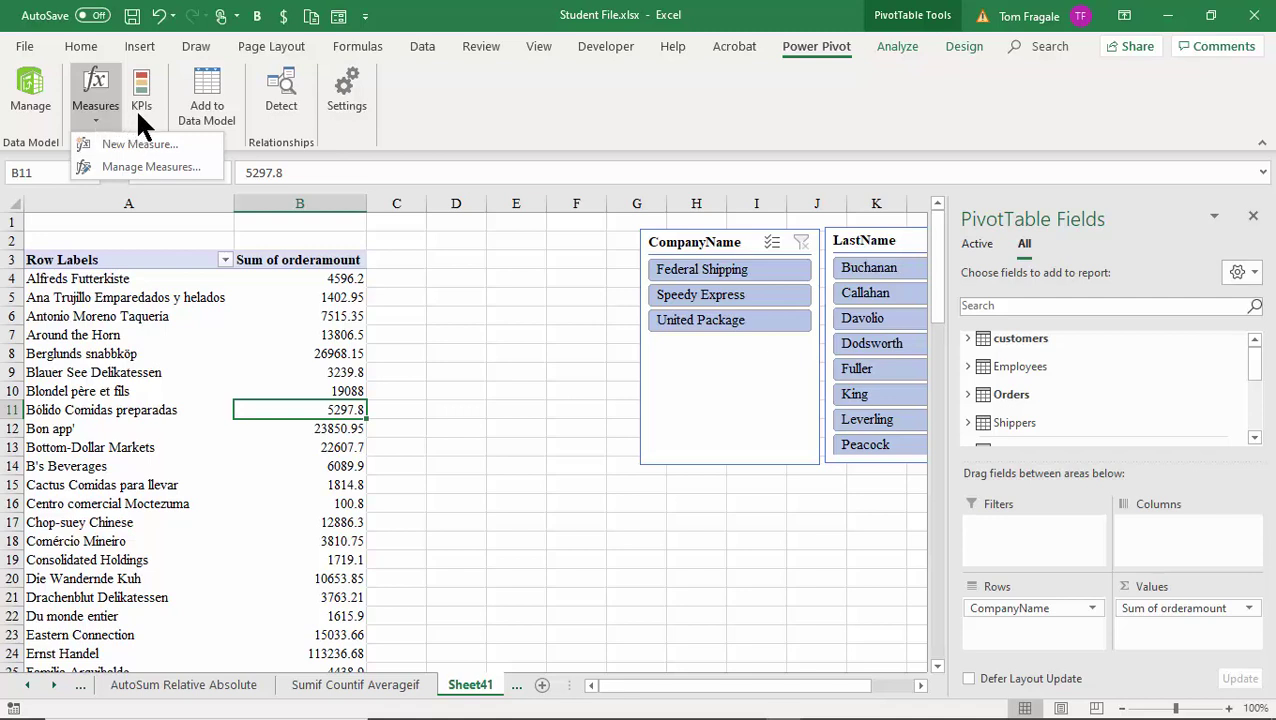
left_click(141, 110)
left_click(141, 110)
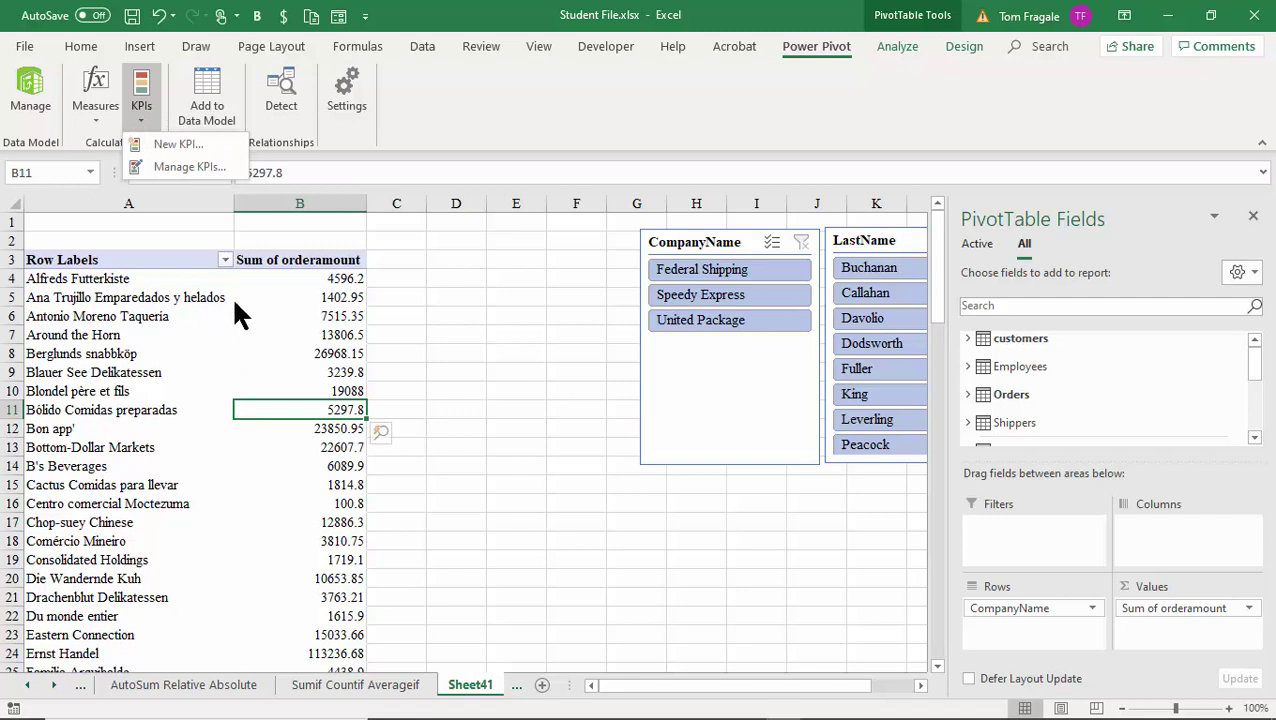
left_click(154, 309)
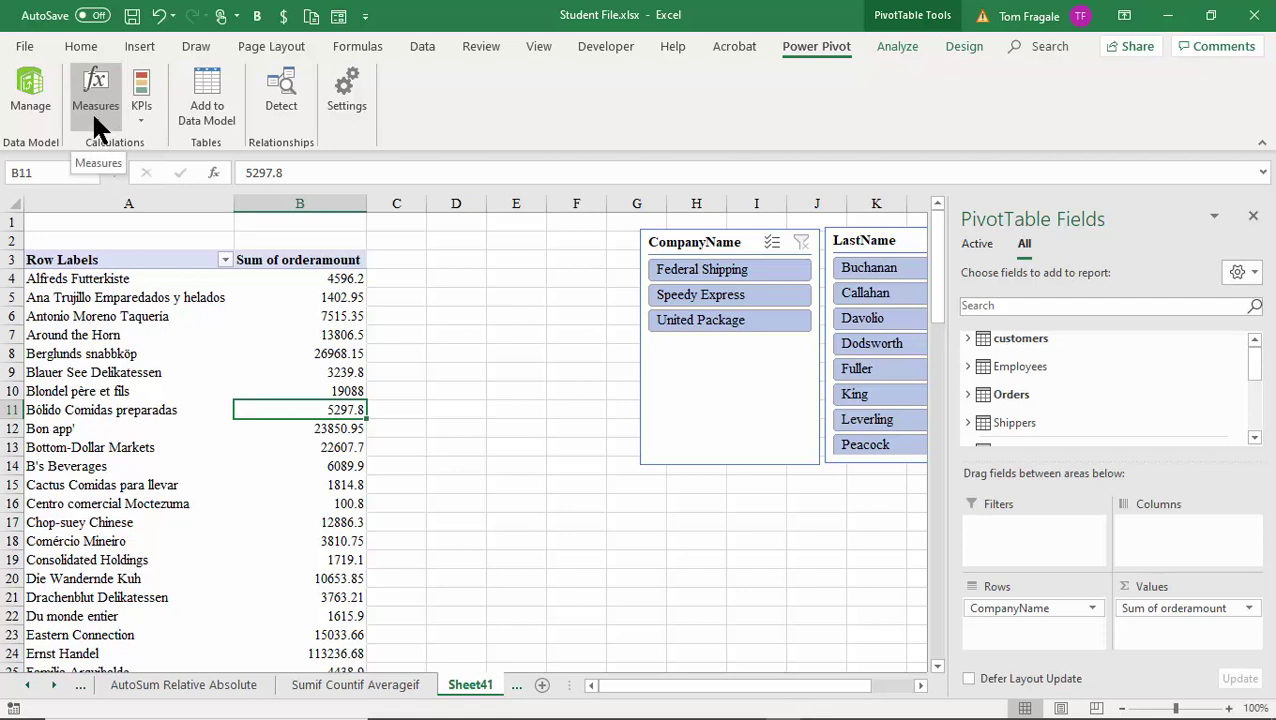
left_click(172, 373)
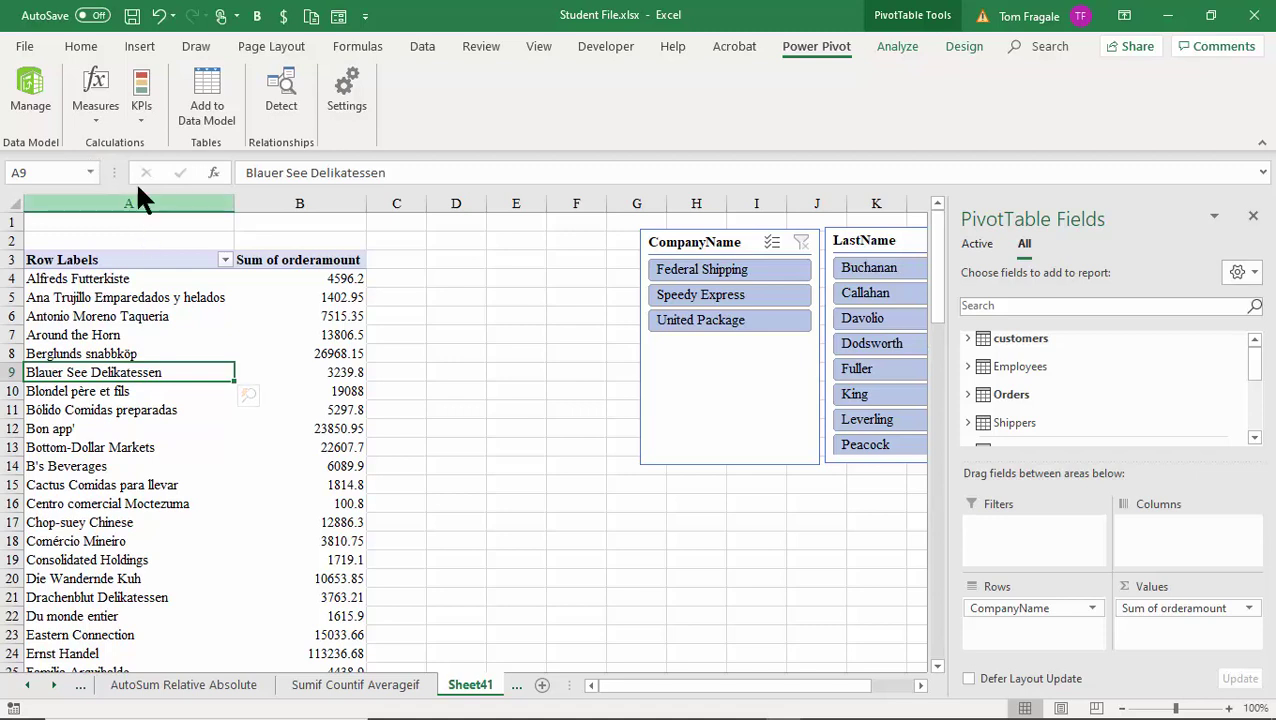
Start a new measure assigned to the Orders table and name it New Sum
left_click(95, 115)
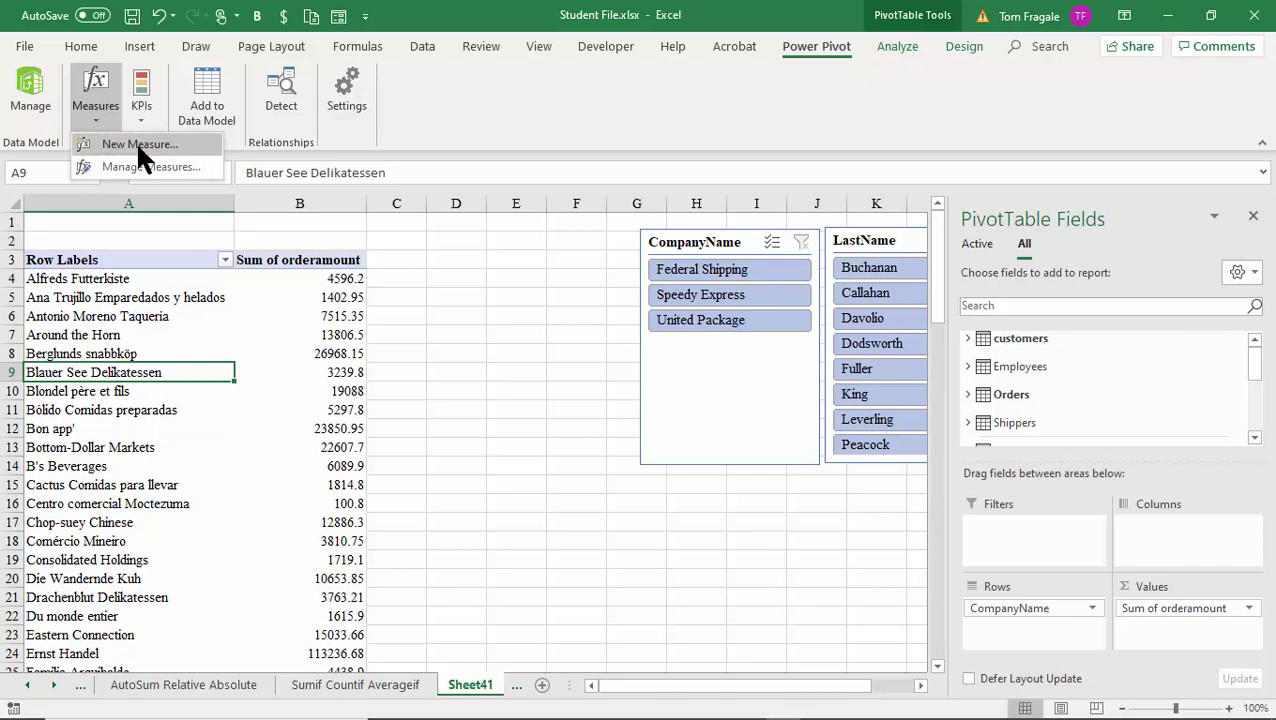
left_click(136, 143)
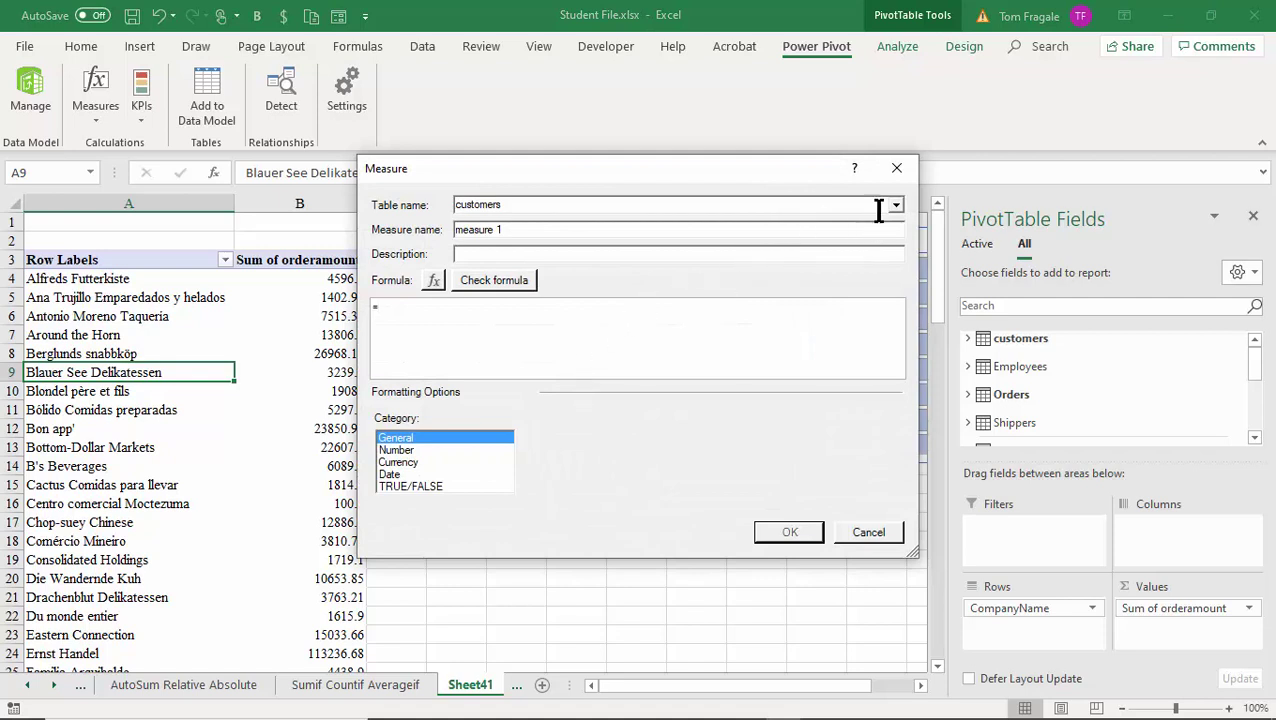
left_click(895, 205)
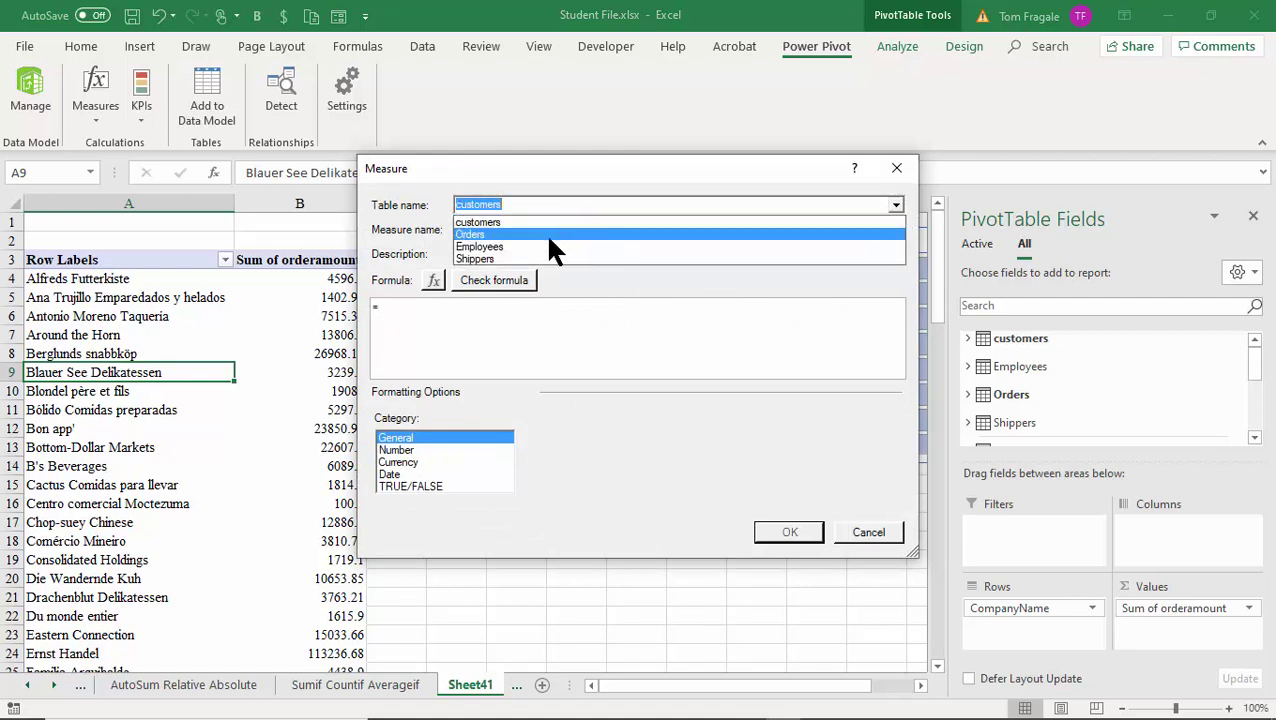
left_click(549, 236)
key("Tab")
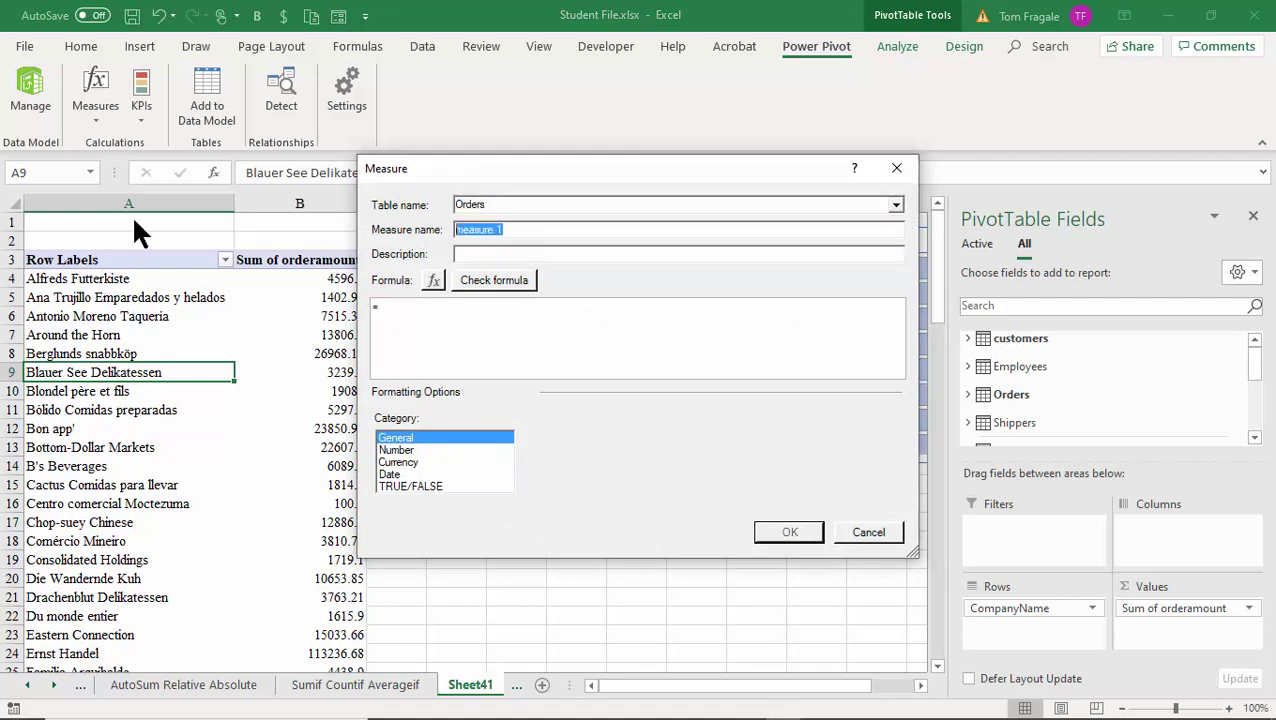
type("New Sum")
left_click(432, 274)
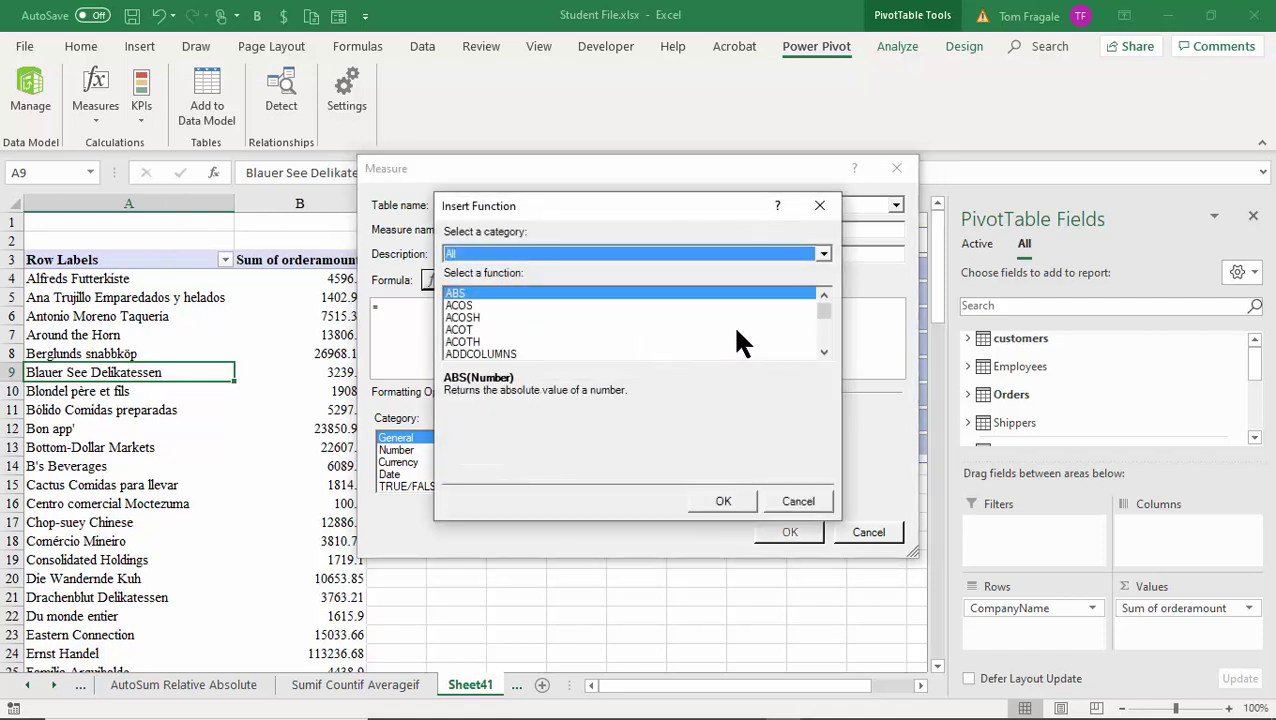
left_click(823, 352)
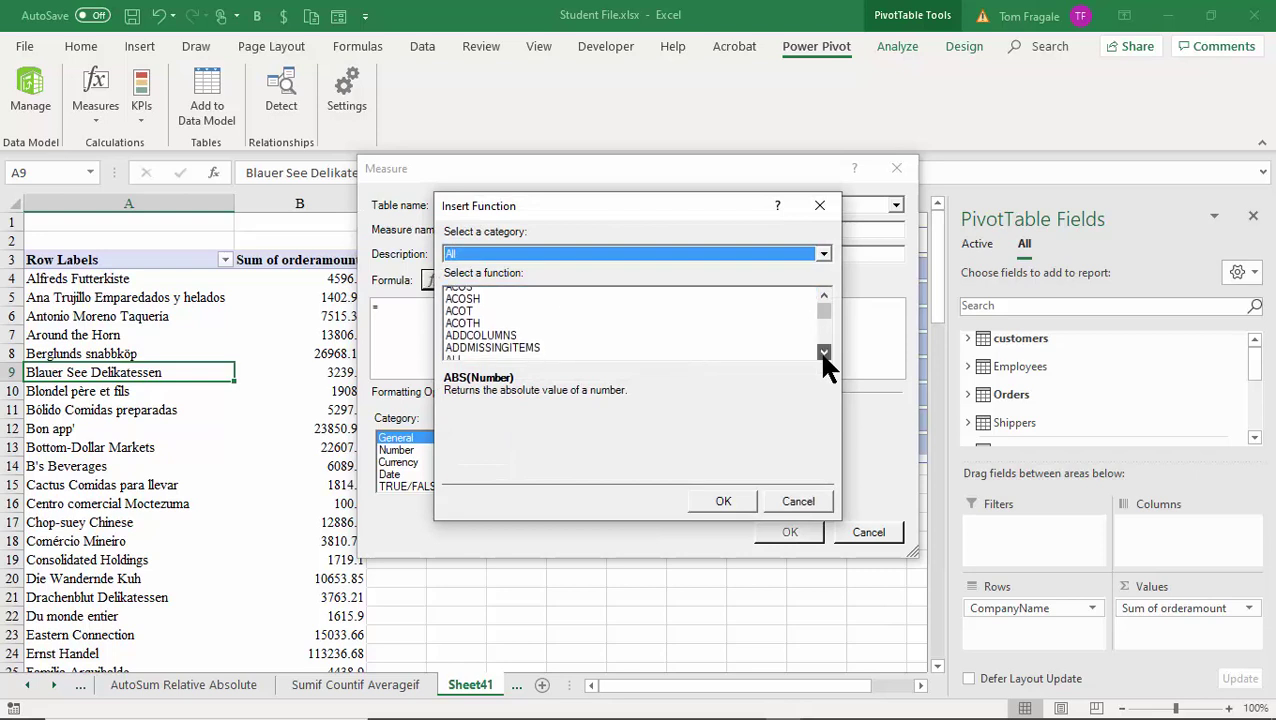
left_click_drag(823, 352, 821, 350)
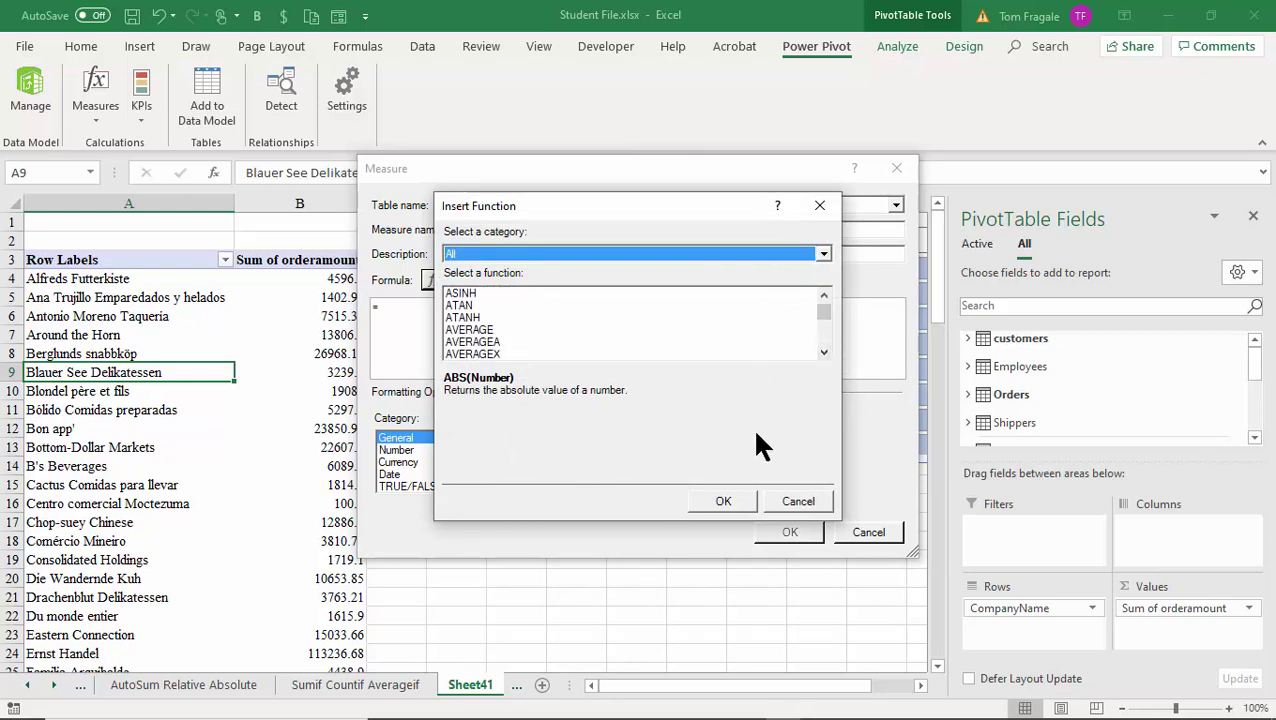
left_click(798, 502)
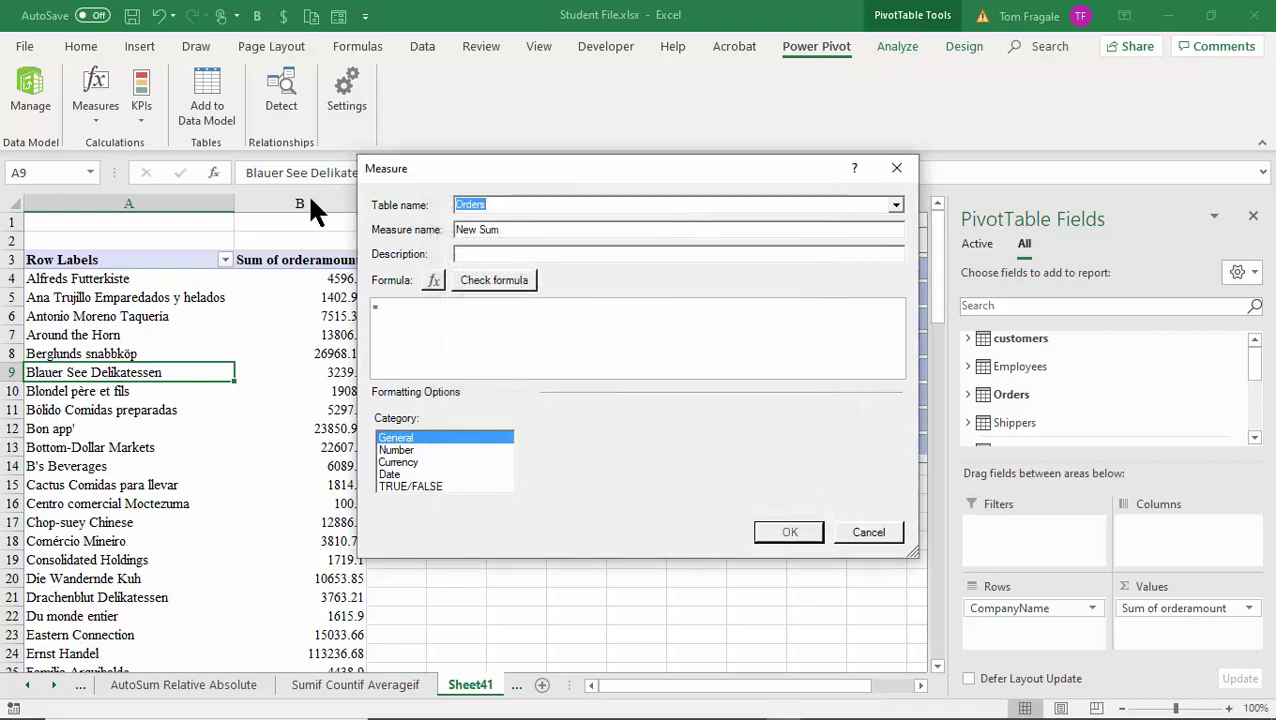
Change the new measure's name to First Order Date
key("Tab")
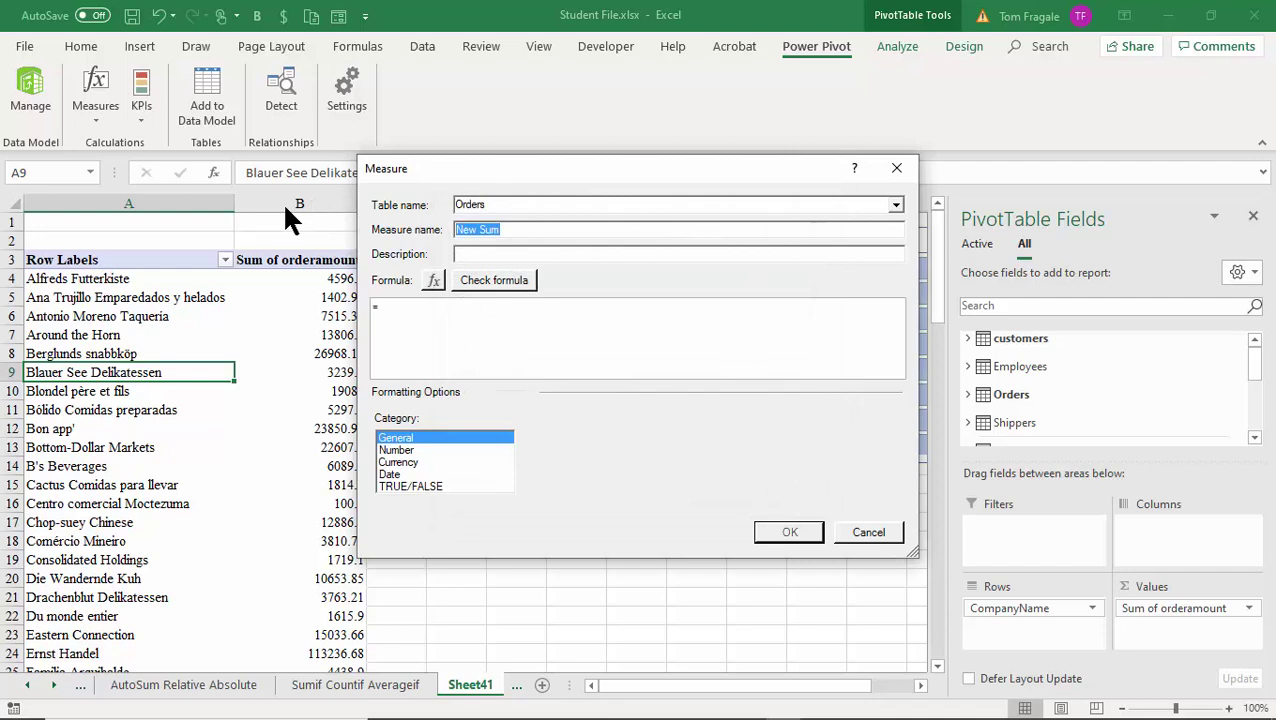
type("First")
type(" Orxers")
type("er ")
type("Darte")
key("BackSpace")
key("BackSpace")
key("BackSpace")
type("tes")
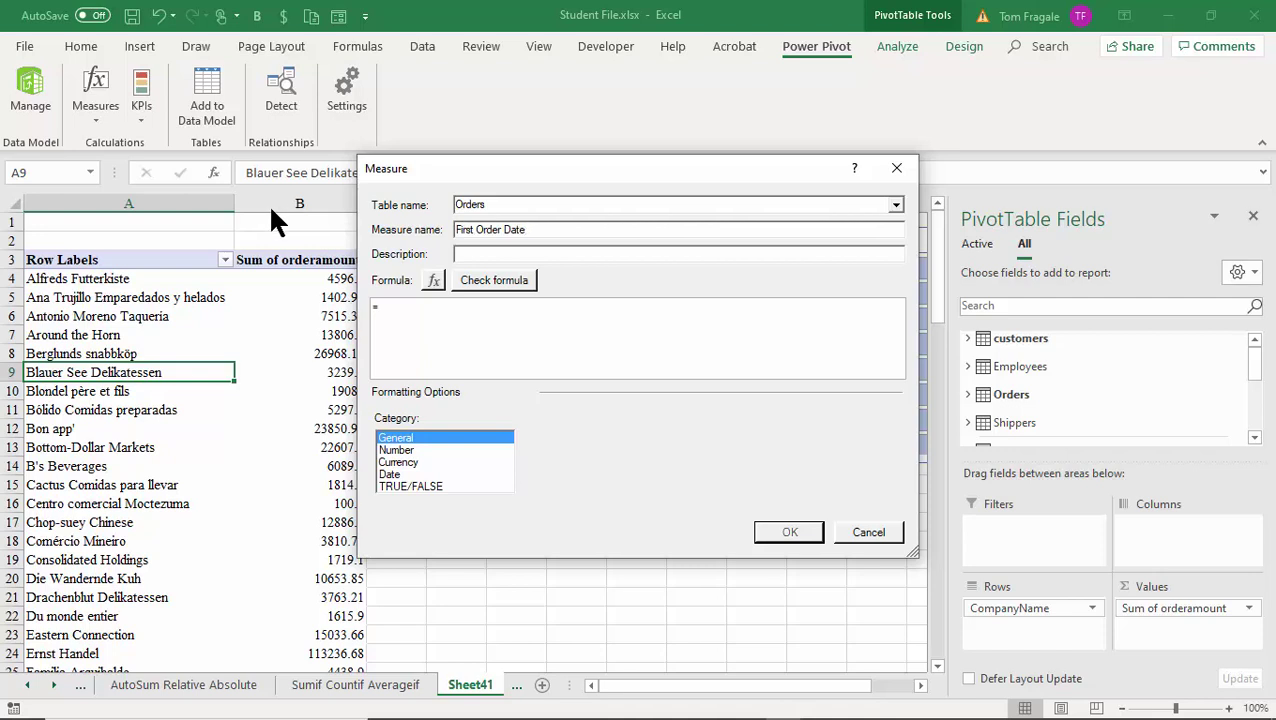
Set the First Order Date measure's formula to =FIRSTDATE(Orders[OrderDate]), picking FIRSTDATE from the function list
left_click(434, 281)
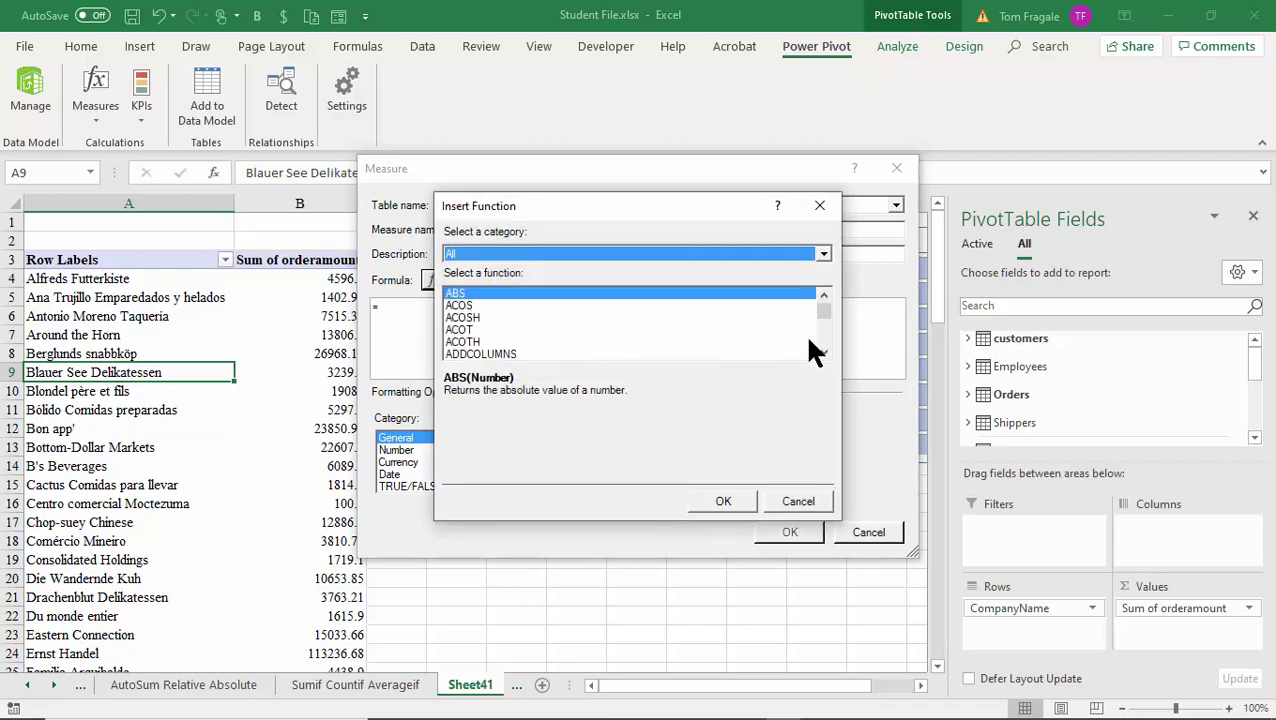
left_click(820, 351)
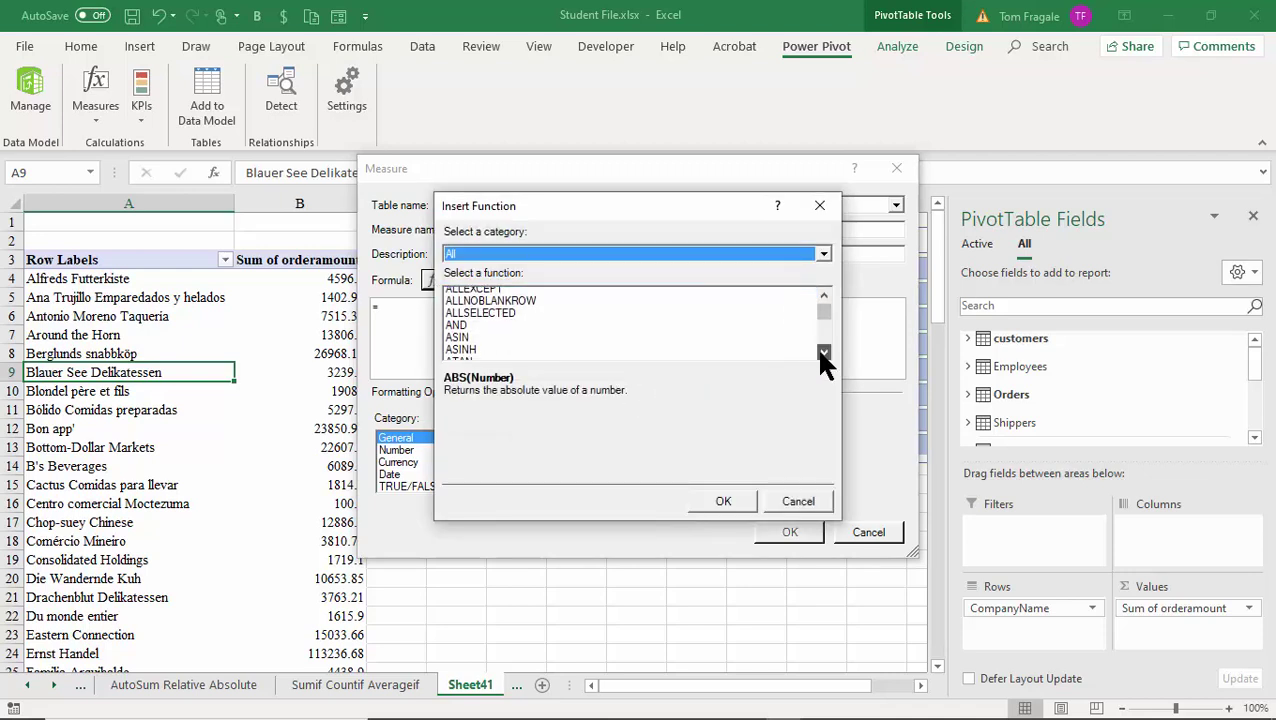
left_click_drag(820, 351, 825, 348)
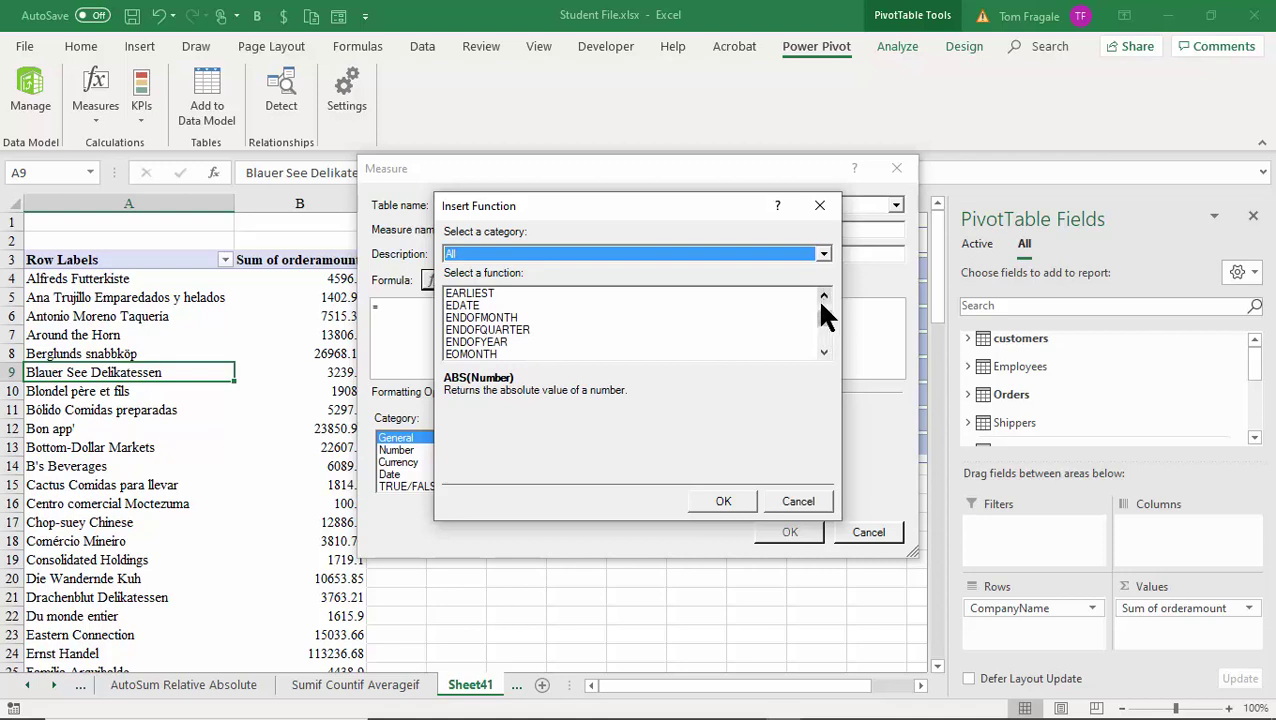
left_click(821, 305)
left_click_drag(824, 351, 760, 345)
left_click(476, 317)
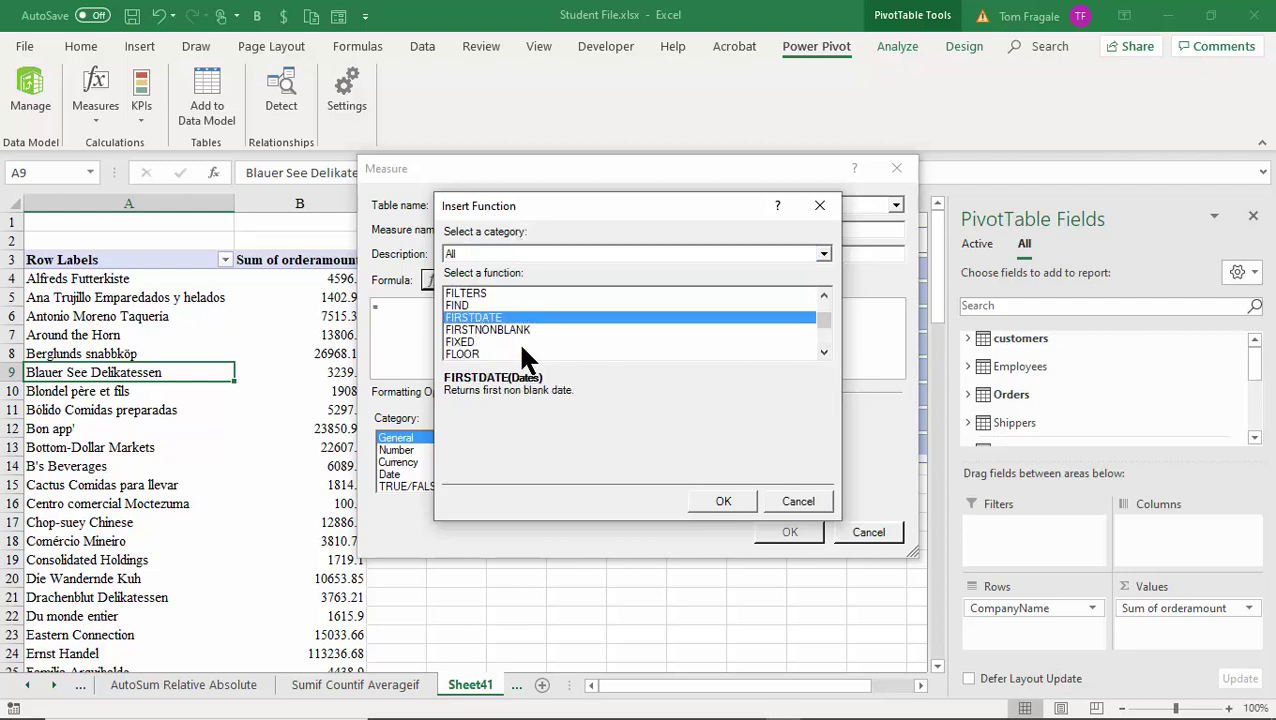
left_click(722, 502)
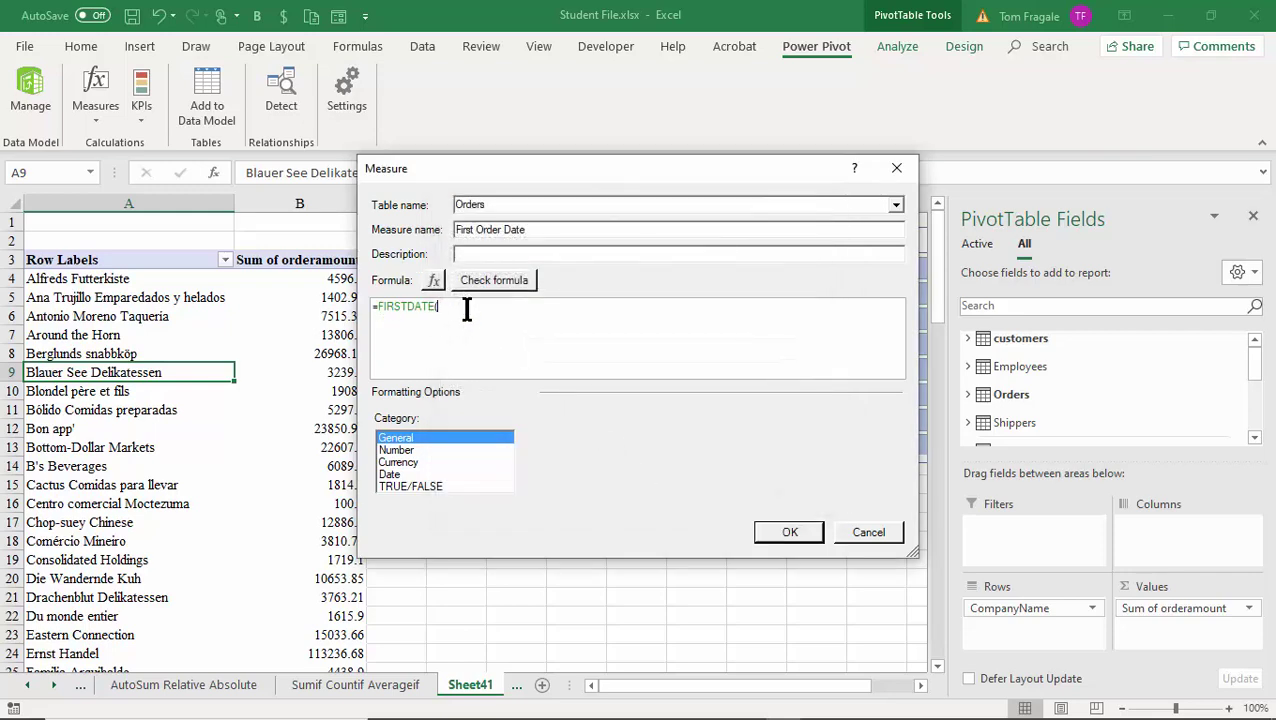
type("o")
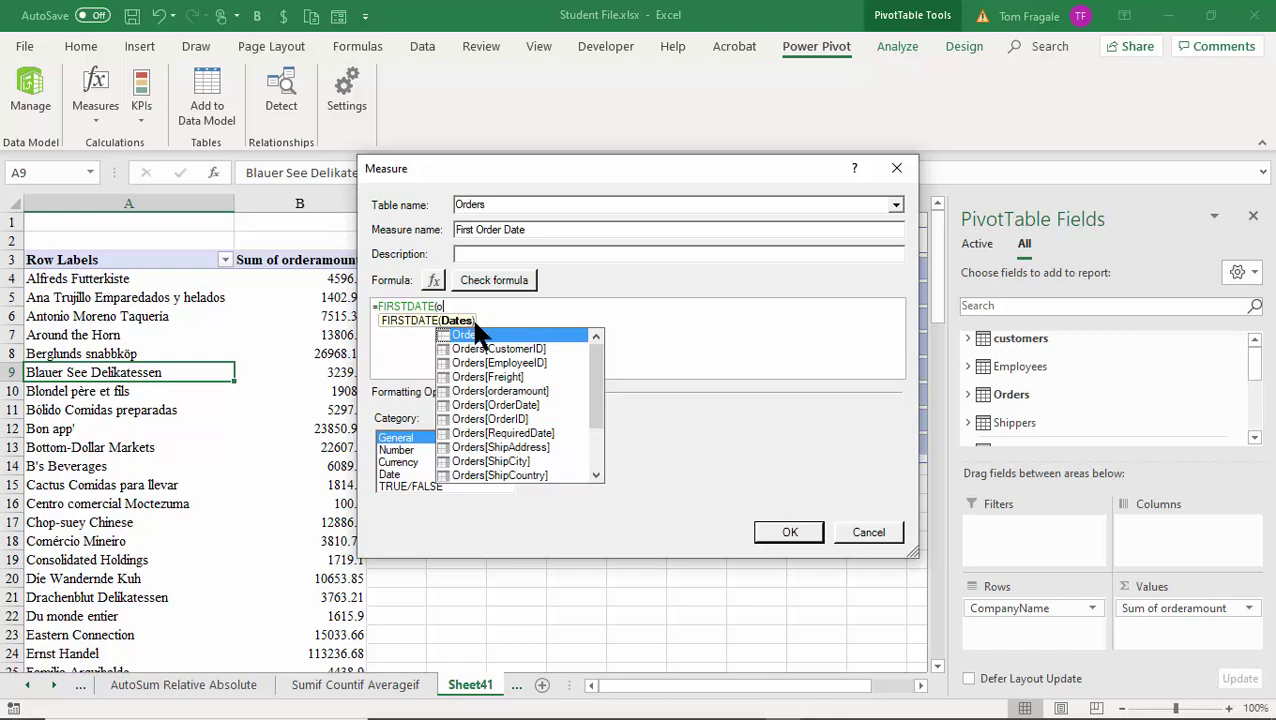
double_click(500, 405)
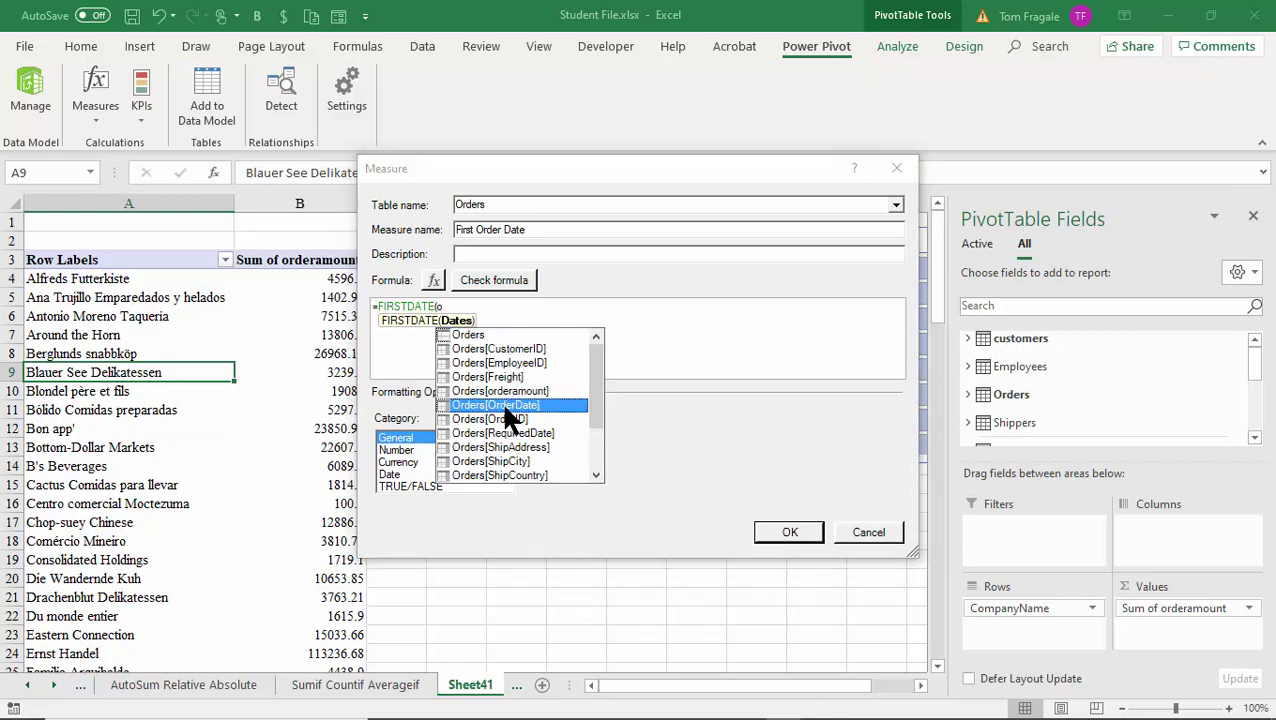
type(")")
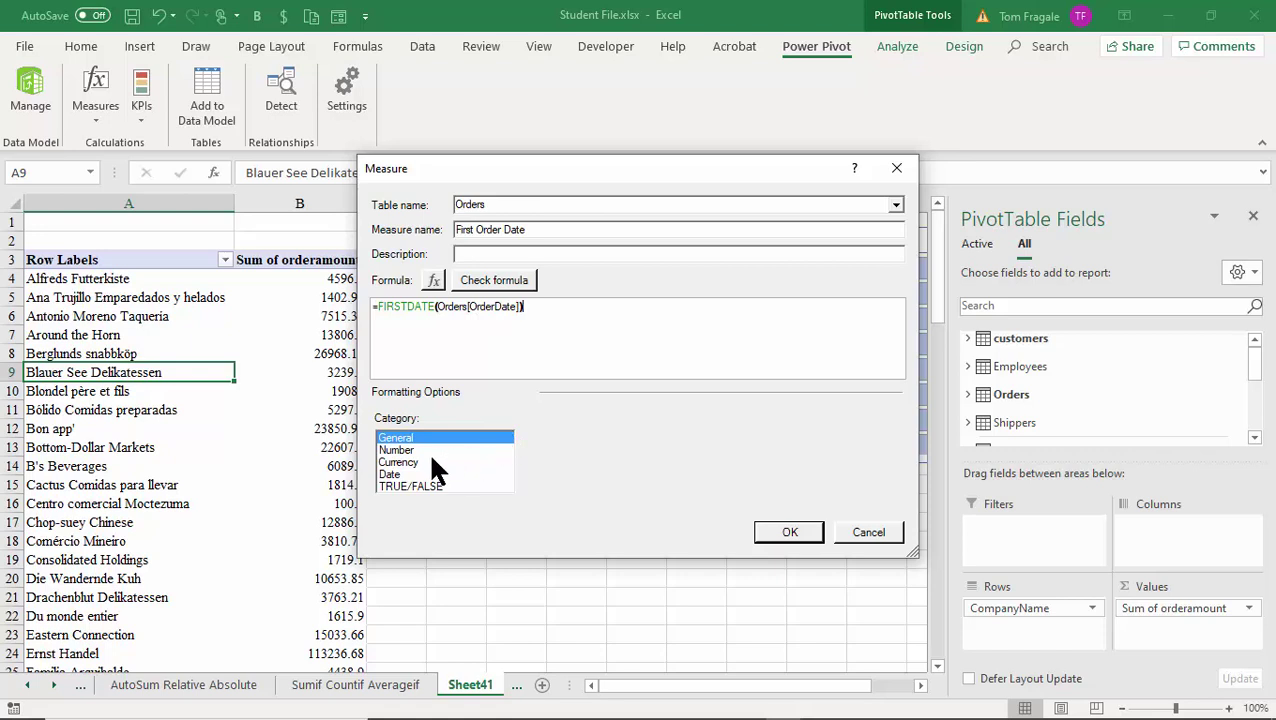
Format the First Order Date measure as a date in the *3/14/2001 style and add it to the PivotTable
left_click(390, 474)
left_click(886, 438)
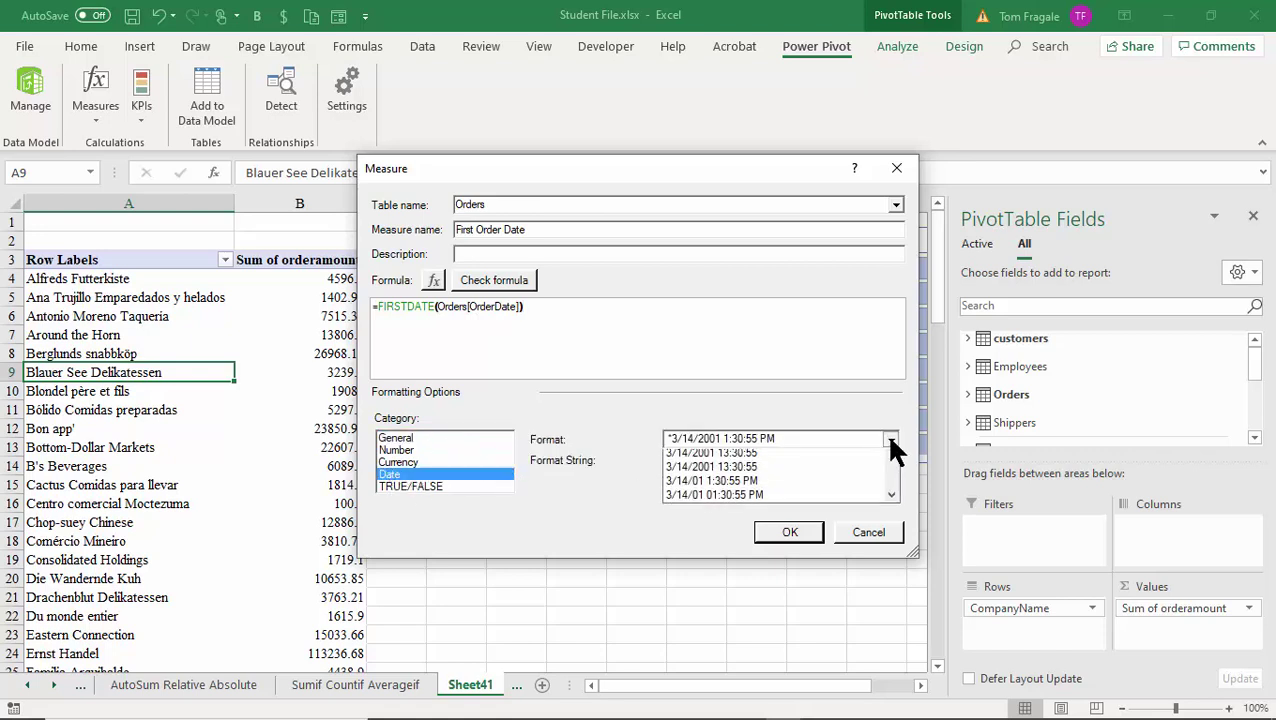
left_click(712, 463)
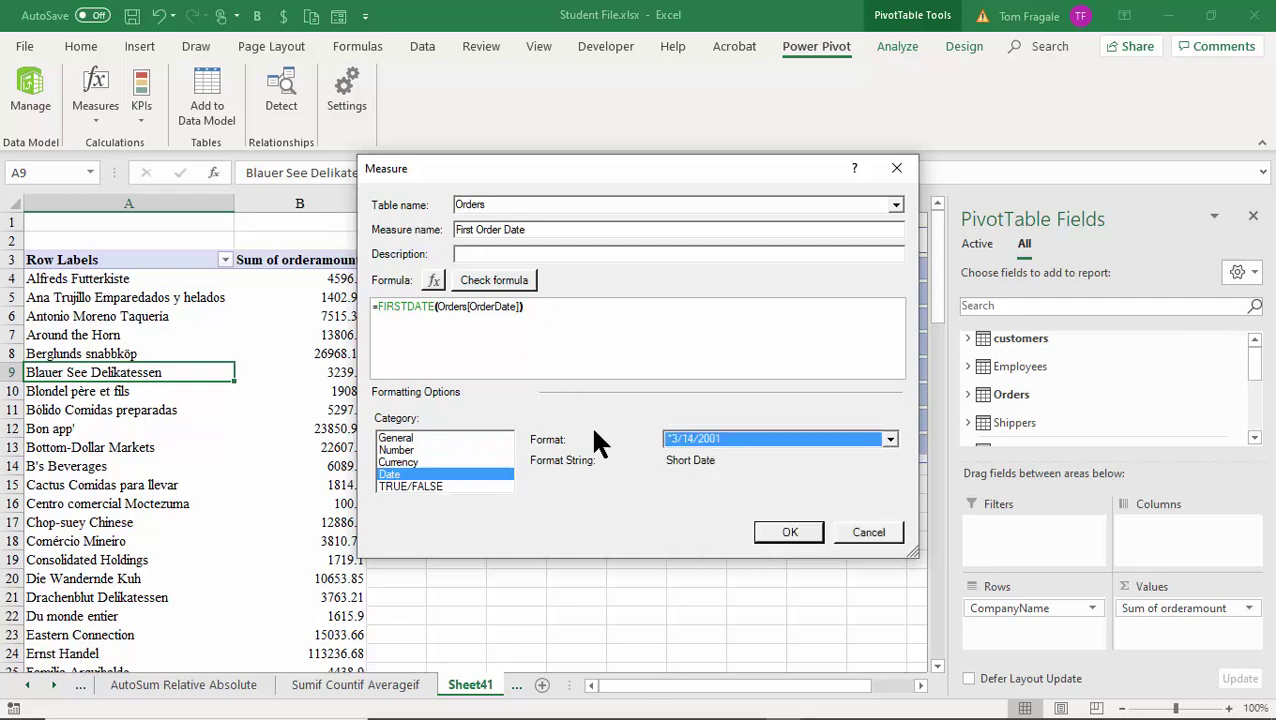
left_click(787, 540)
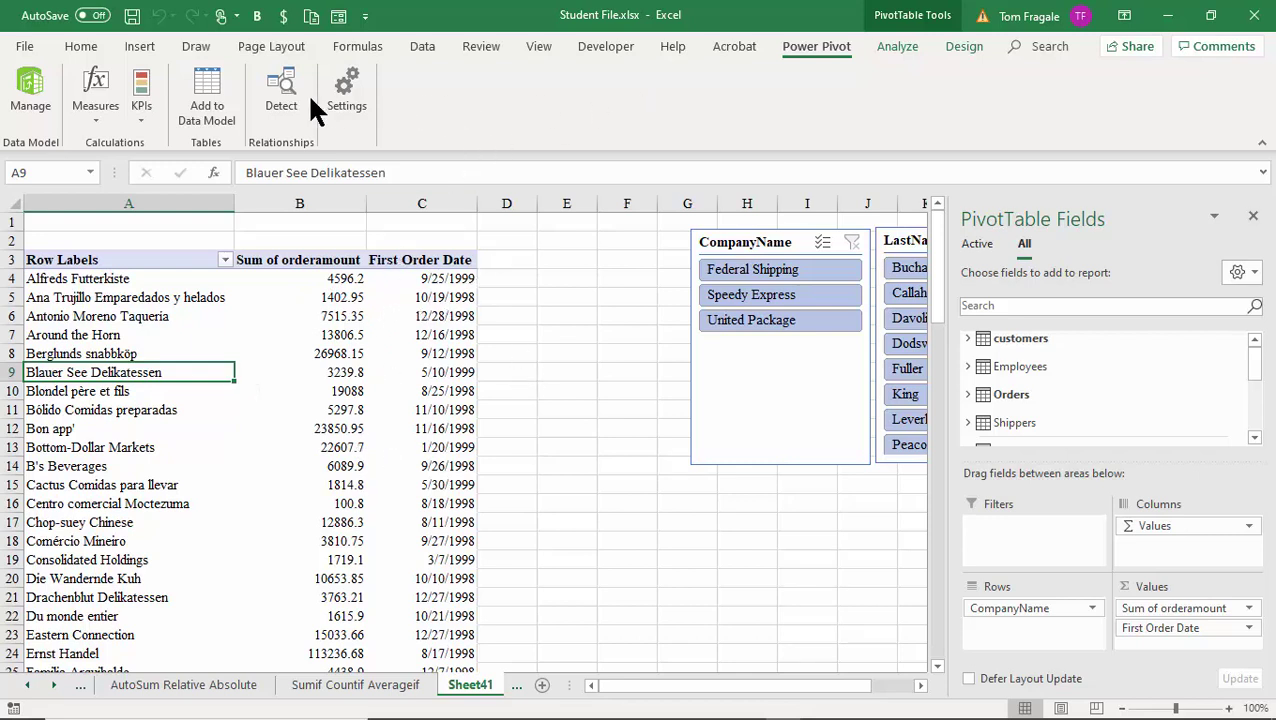
Start another new measure in the Orders table and name it Last Order Date
left_click(93, 110)
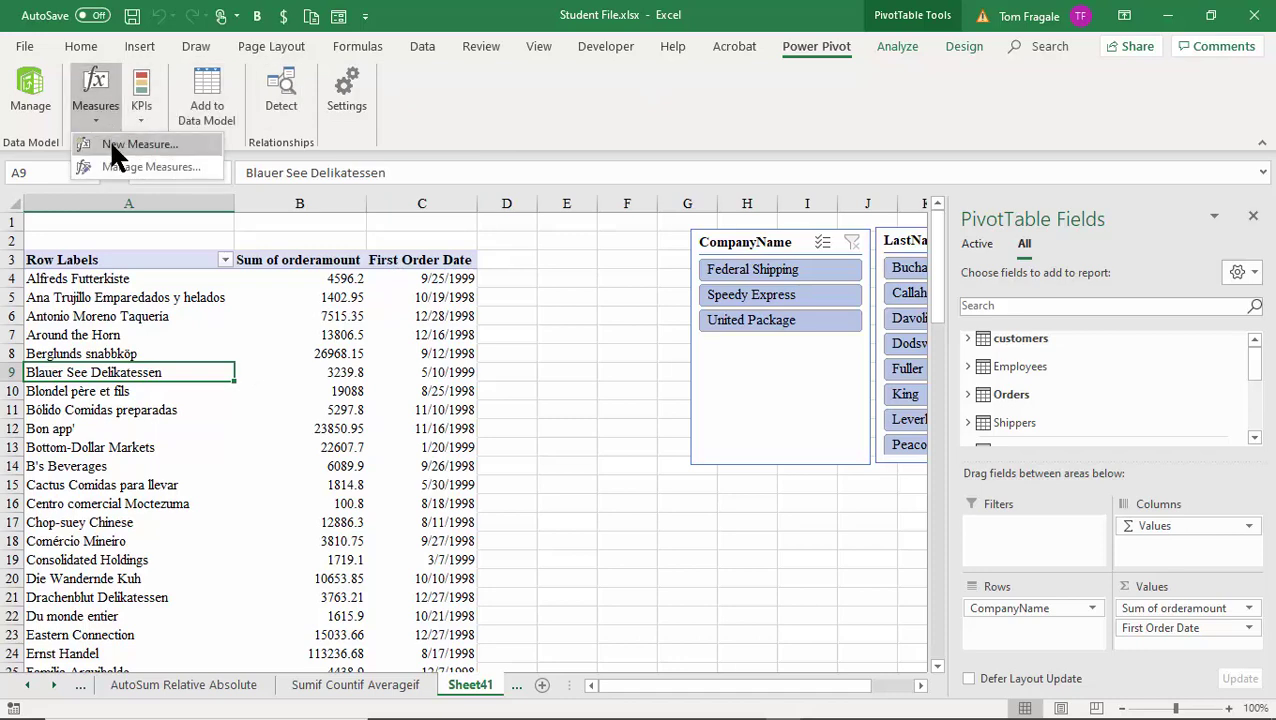
left_click(109, 141)
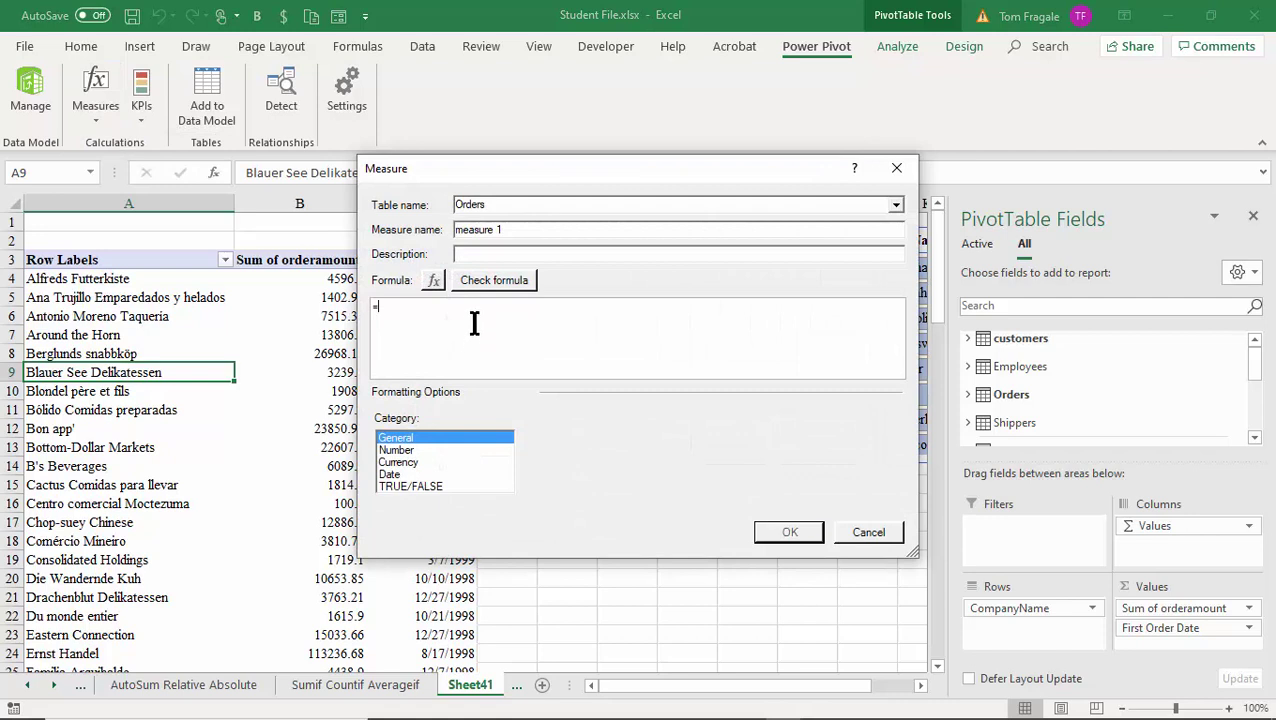
left_click_drag(507, 233, 421, 233)
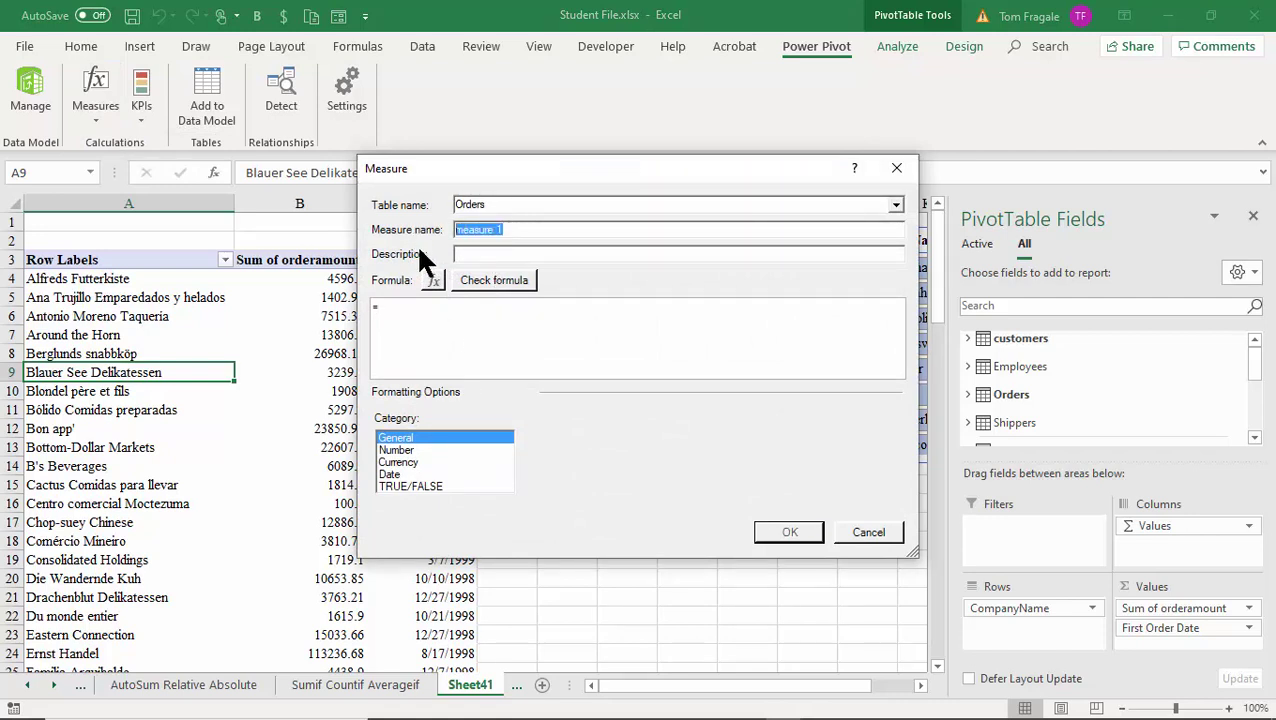
type("La")
key("Caps_Lock")
type("S")
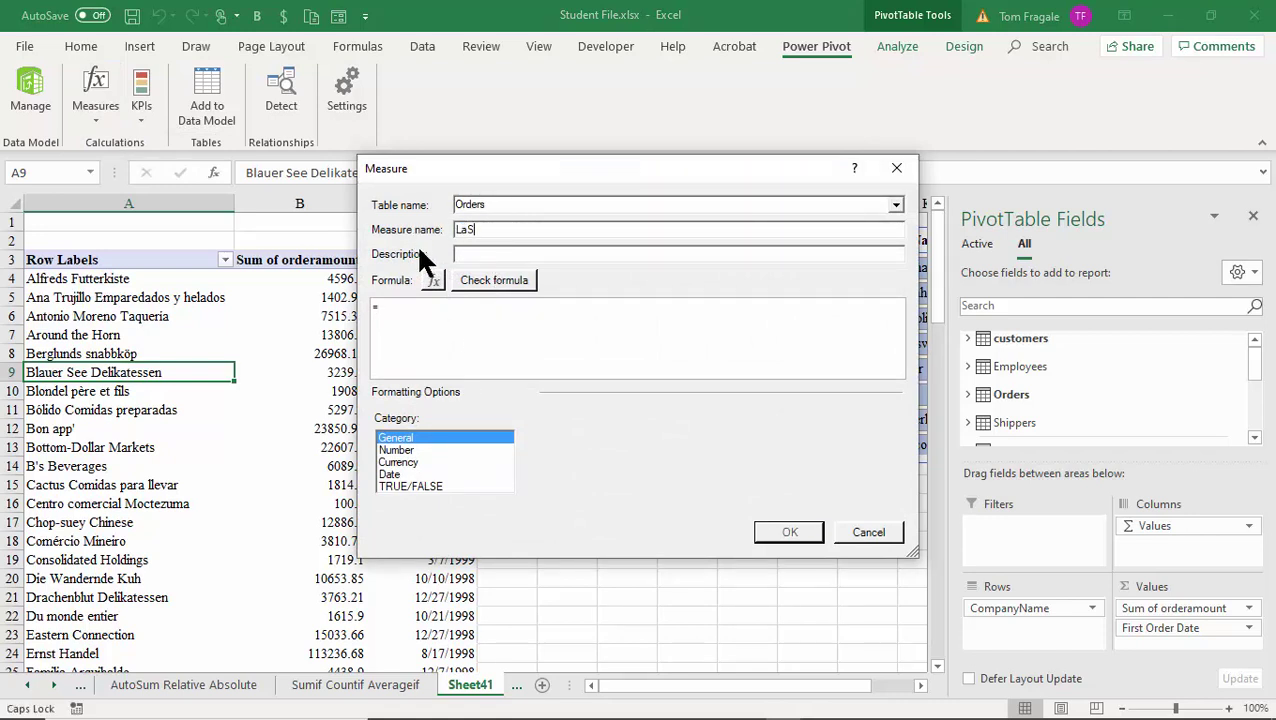
key("BackSpace")
key("Caps_Lock")
type("st Od")
type("der ")
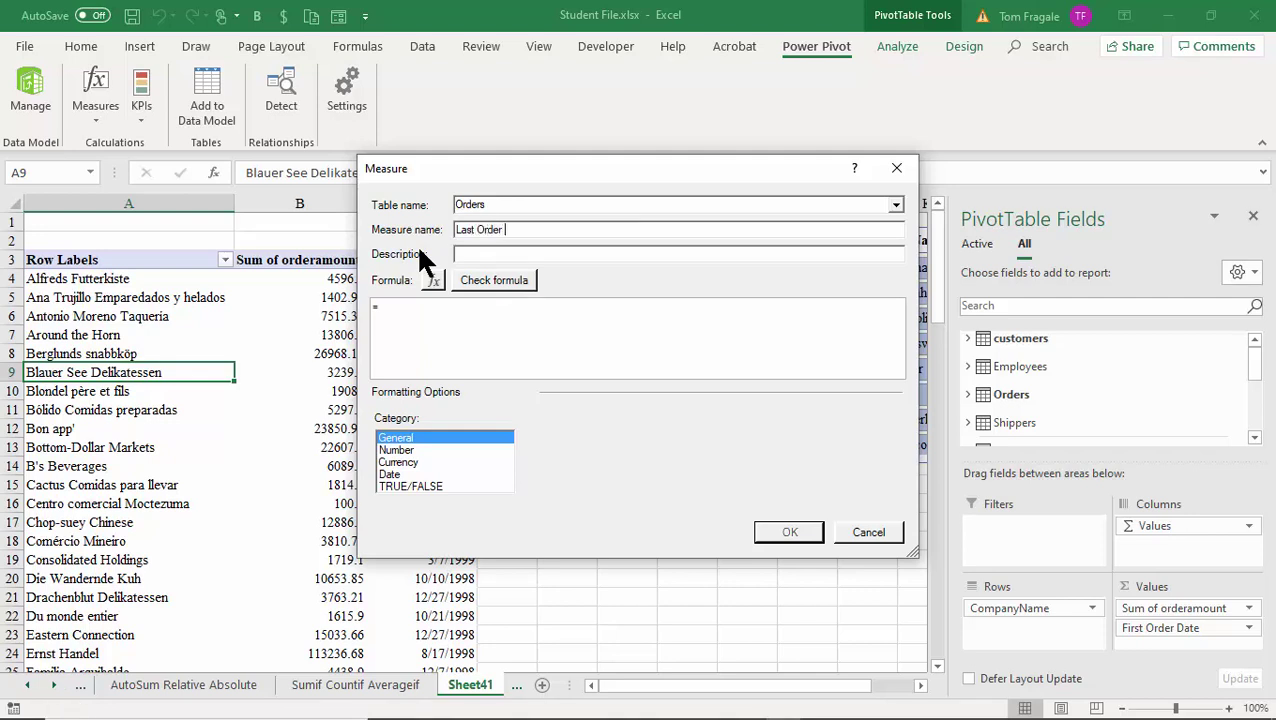
type("Date")
Set the Last Order Date measure's formula to =LASTDATE(Orders[OrderDate]), picking LASTDATE from the function list
left_click(433, 281)
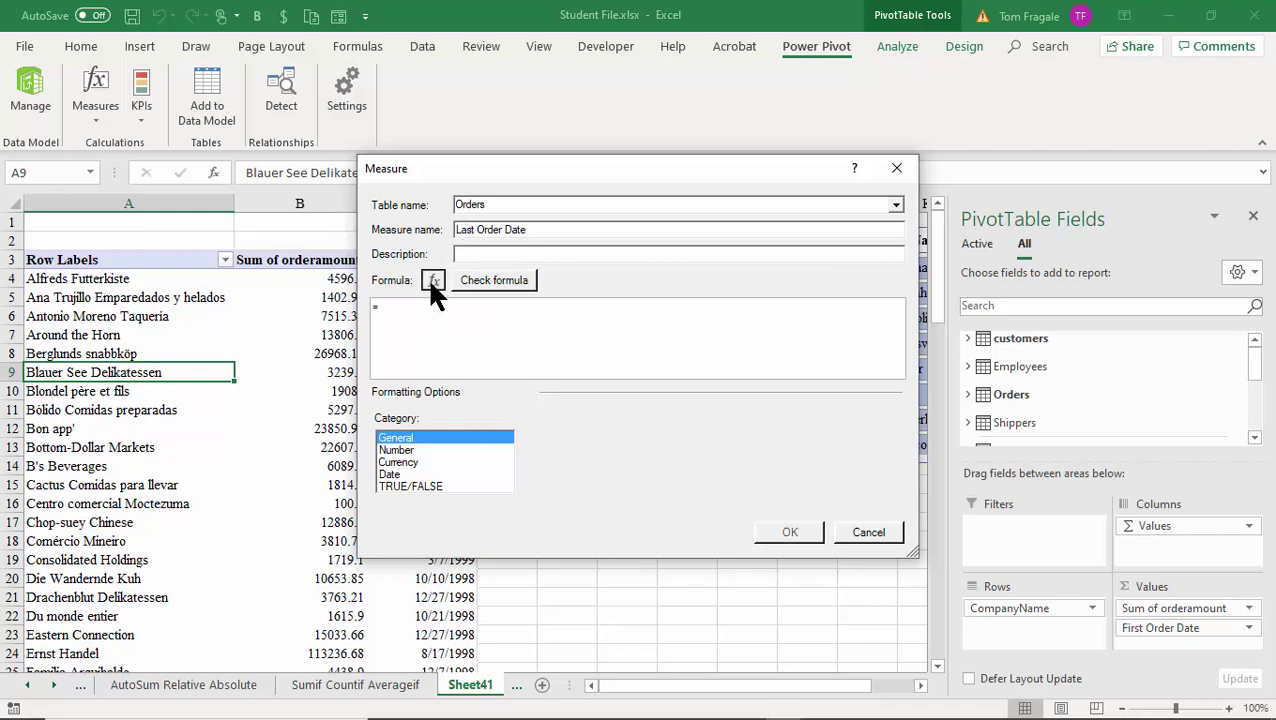
mouse_move(820, 309)
left_mouse_down()
mouse_move(824, 326)
mouse_move(825, 296)
left_mouse_up()
left_click(465, 306)
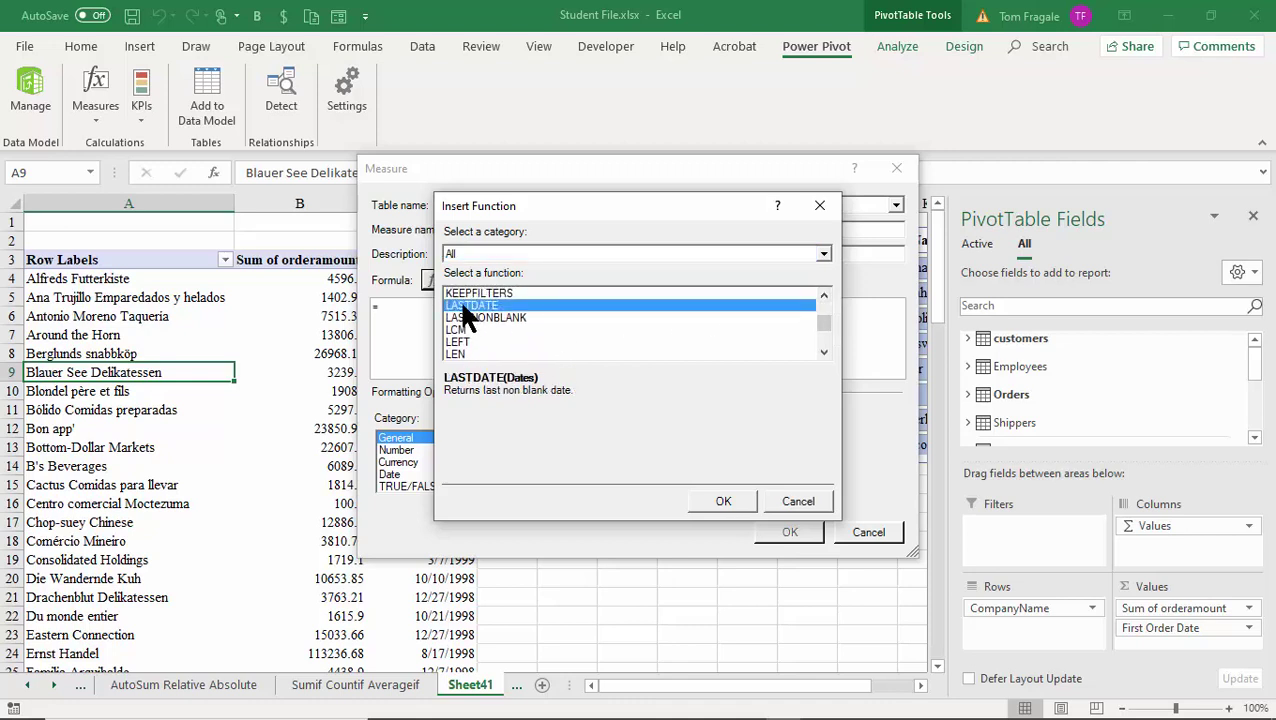
double_click(462, 307)
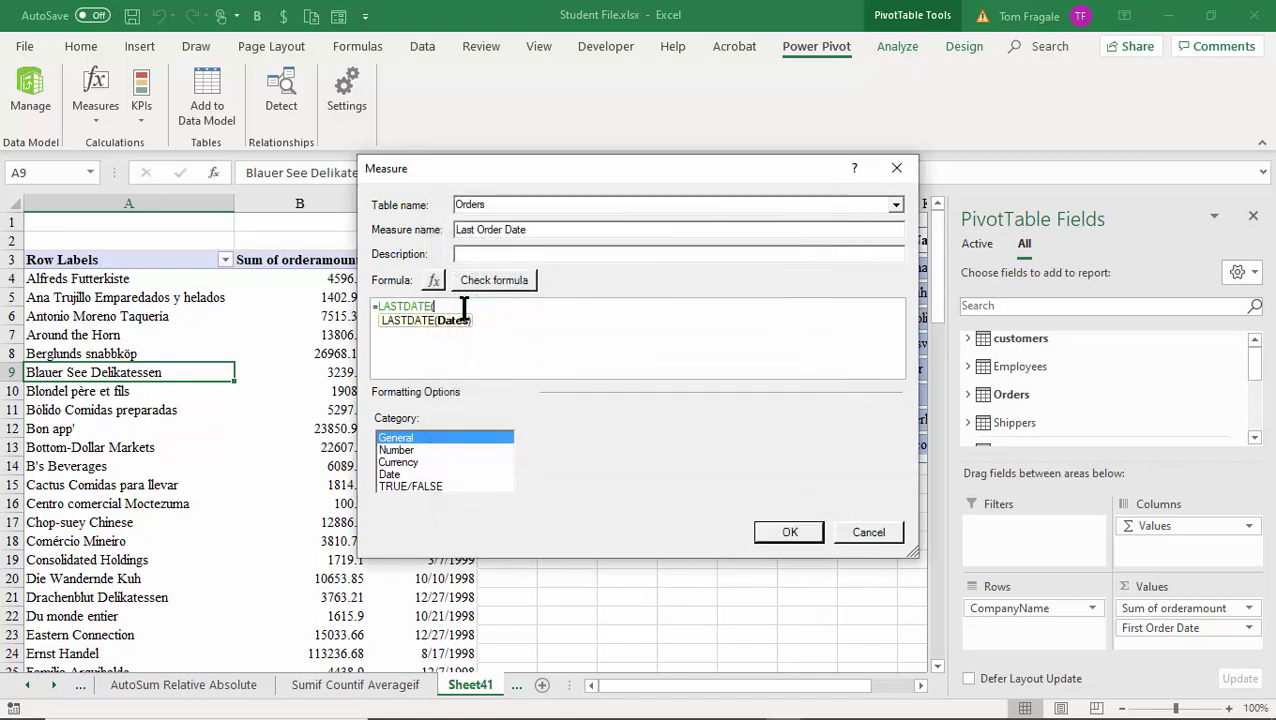
type("o")
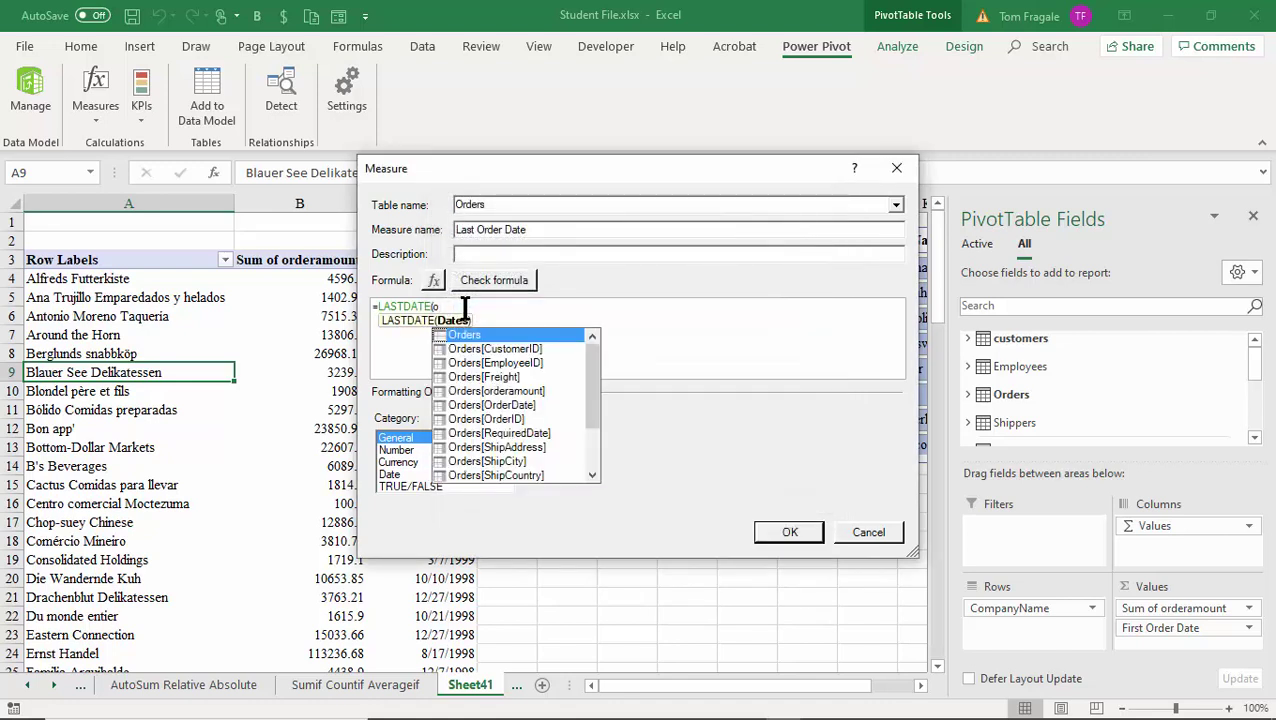
double_click(502, 405)
type(")")
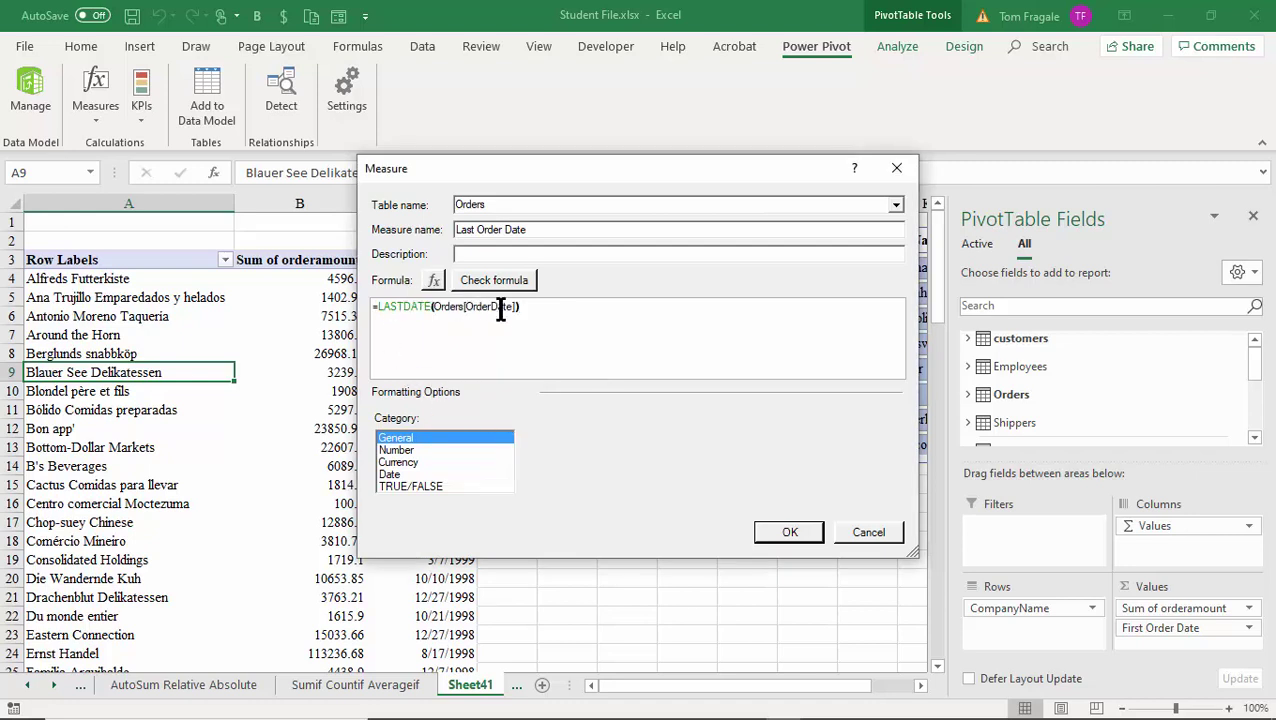
Format the Last Order Date measure as a date in the *3/14/2001 style and add it to the PivotTable
left_click(392, 474)
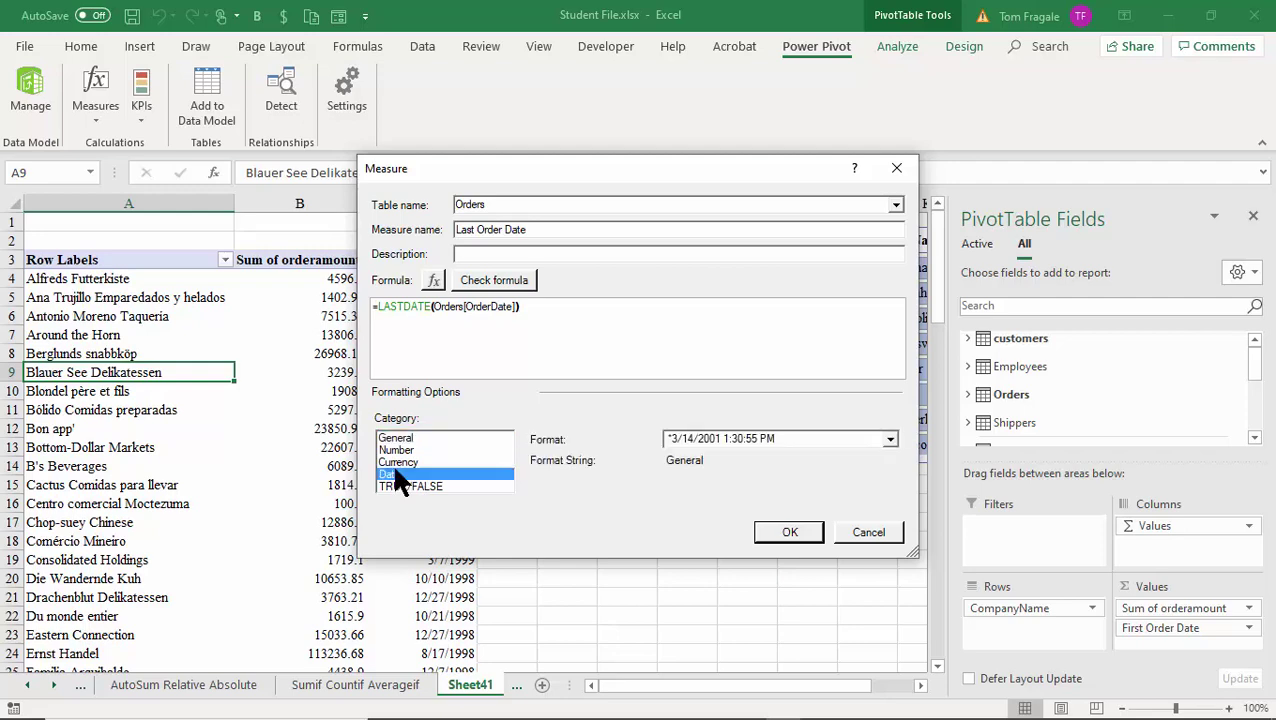
left_click(886, 441)
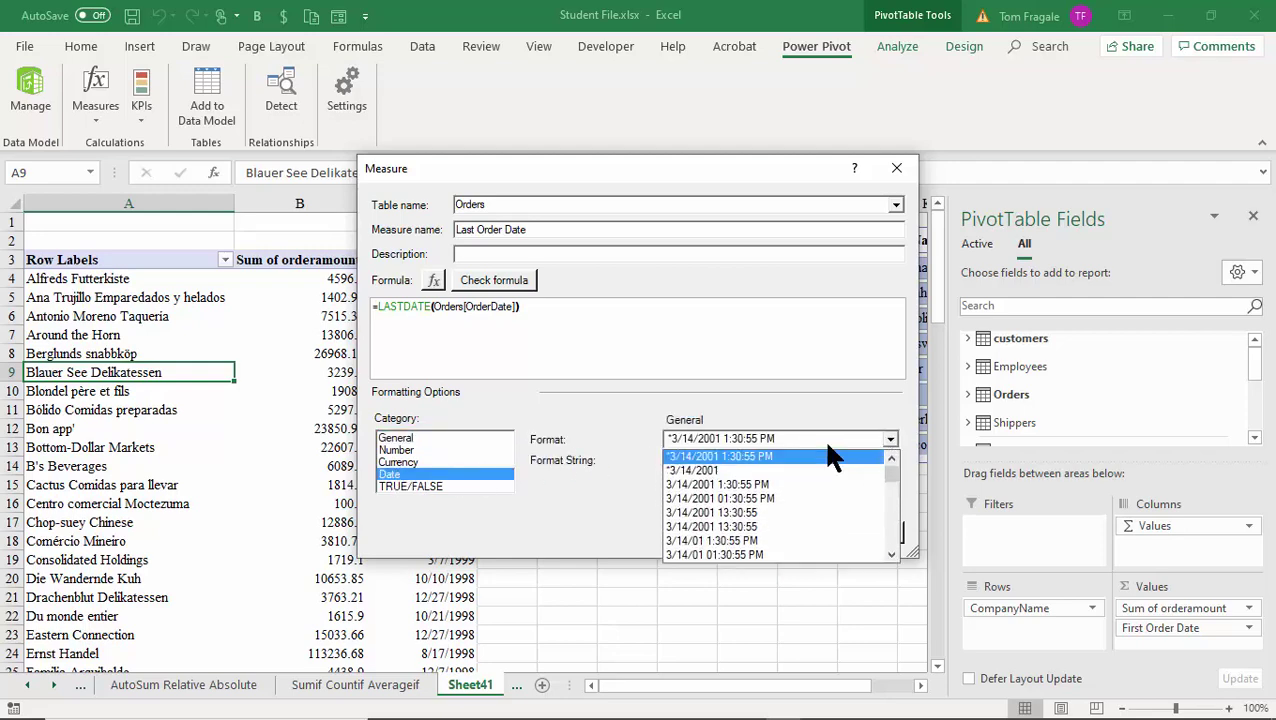
left_click(730, 473)
left_click(788, 532)
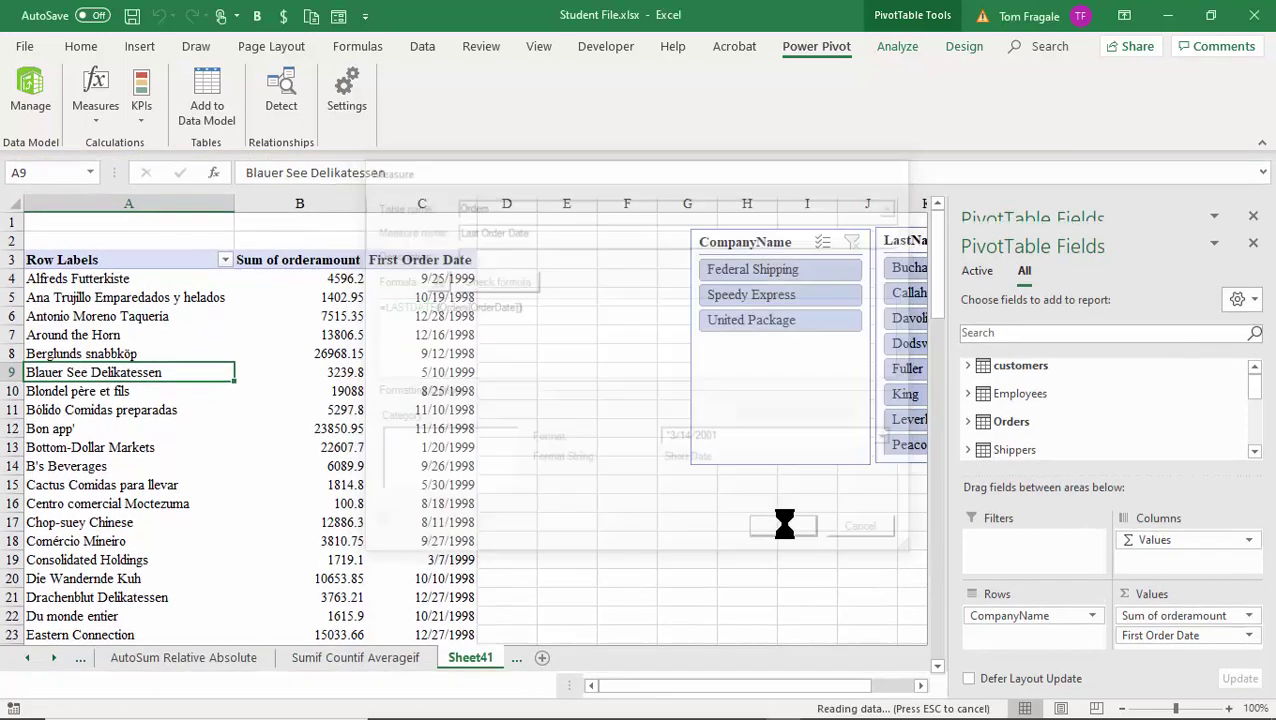
Remove Sum of orderamount from the PivotTable's values, leaving only the two order date measures
left_click(456, 318)
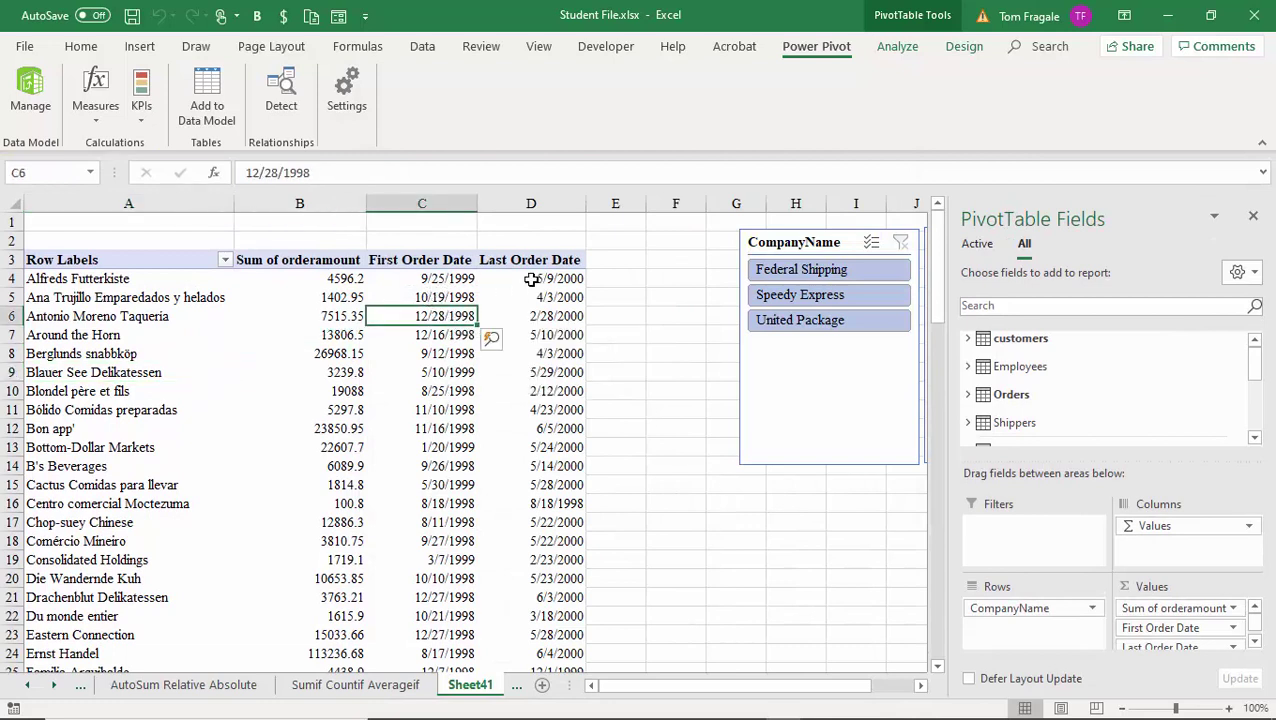
left_click(529, 278)
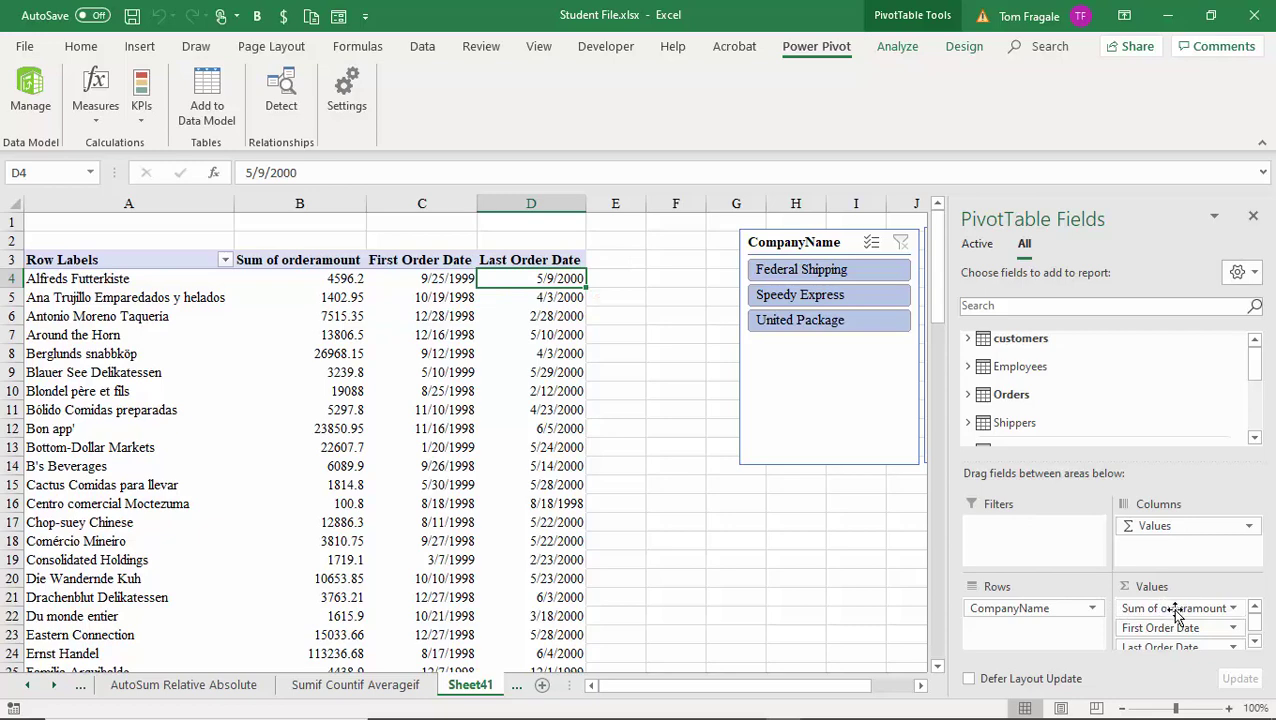
left_click_drag(1166, 610, 1108, 396)
left_click(380, 306)
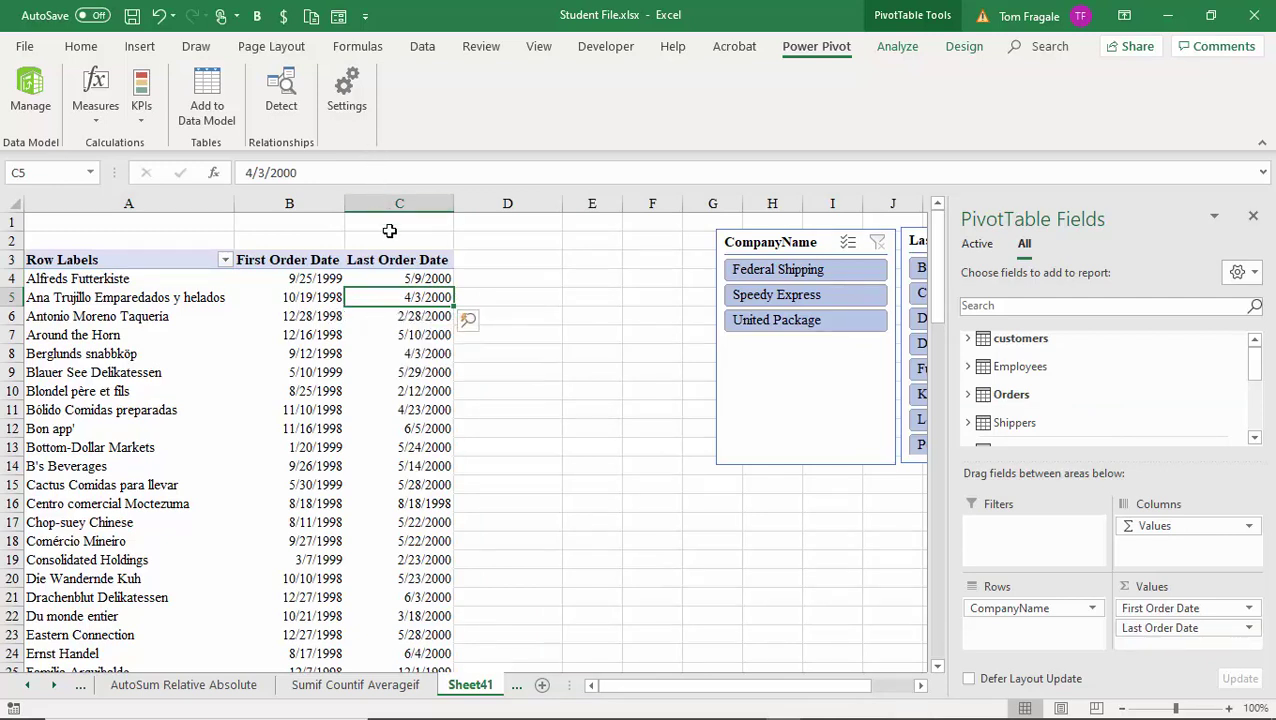
Start a new measure in the Orders table and name it New Sum
left_click(91, 111)
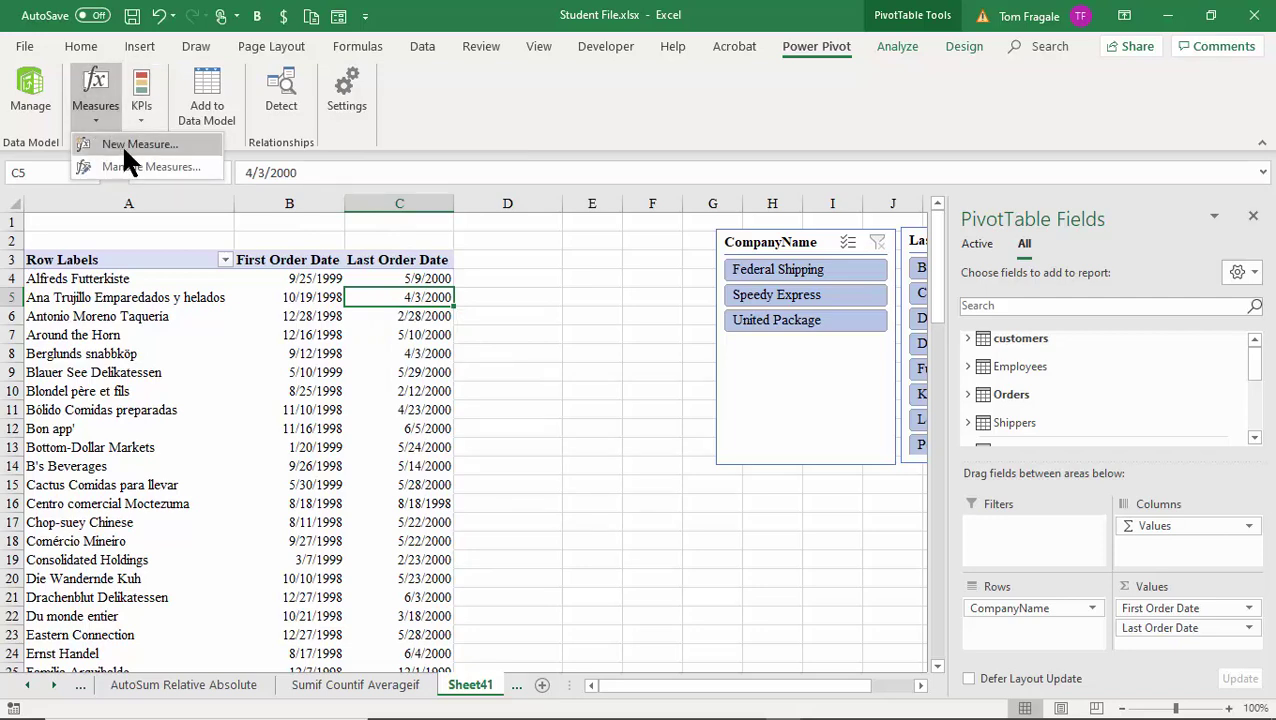
left_click(128, 144)
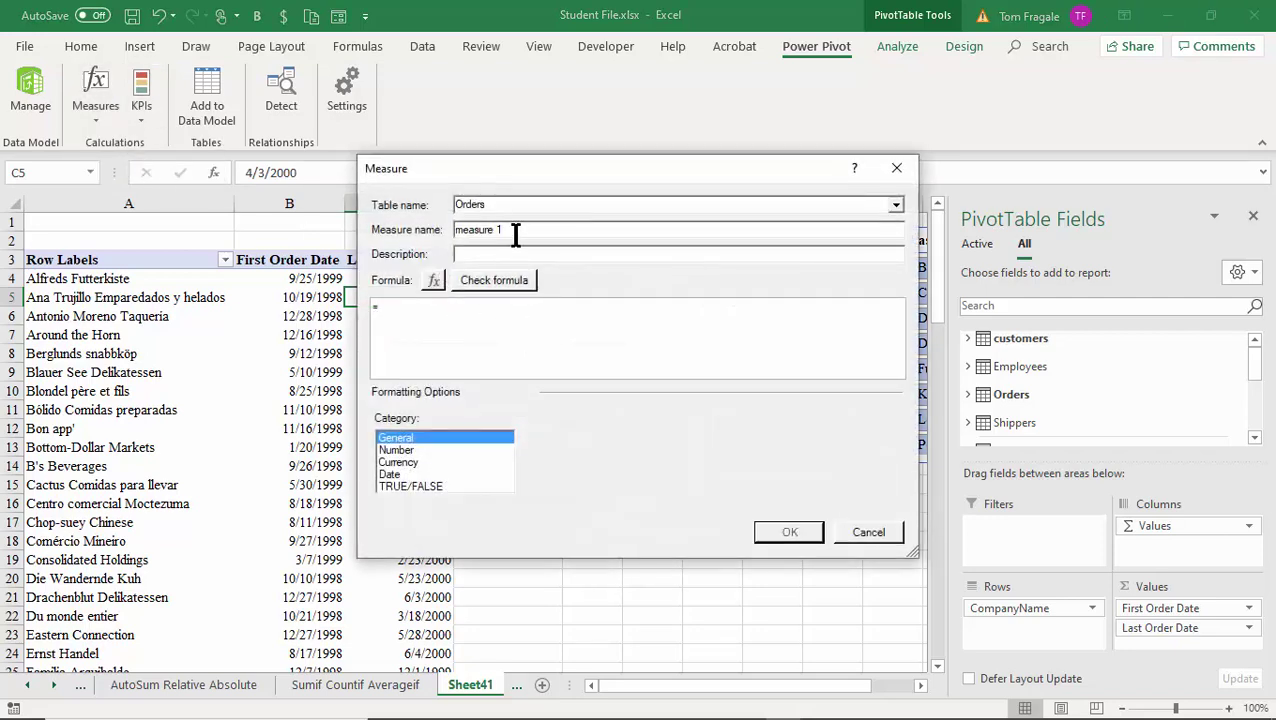
left_click_drag(515, 232, 432, 214)
type("New Sum")
Enter the formula =sum(Orders[orderamount]) for the New Sum measure
left_click(409, 306)
type("sum(")
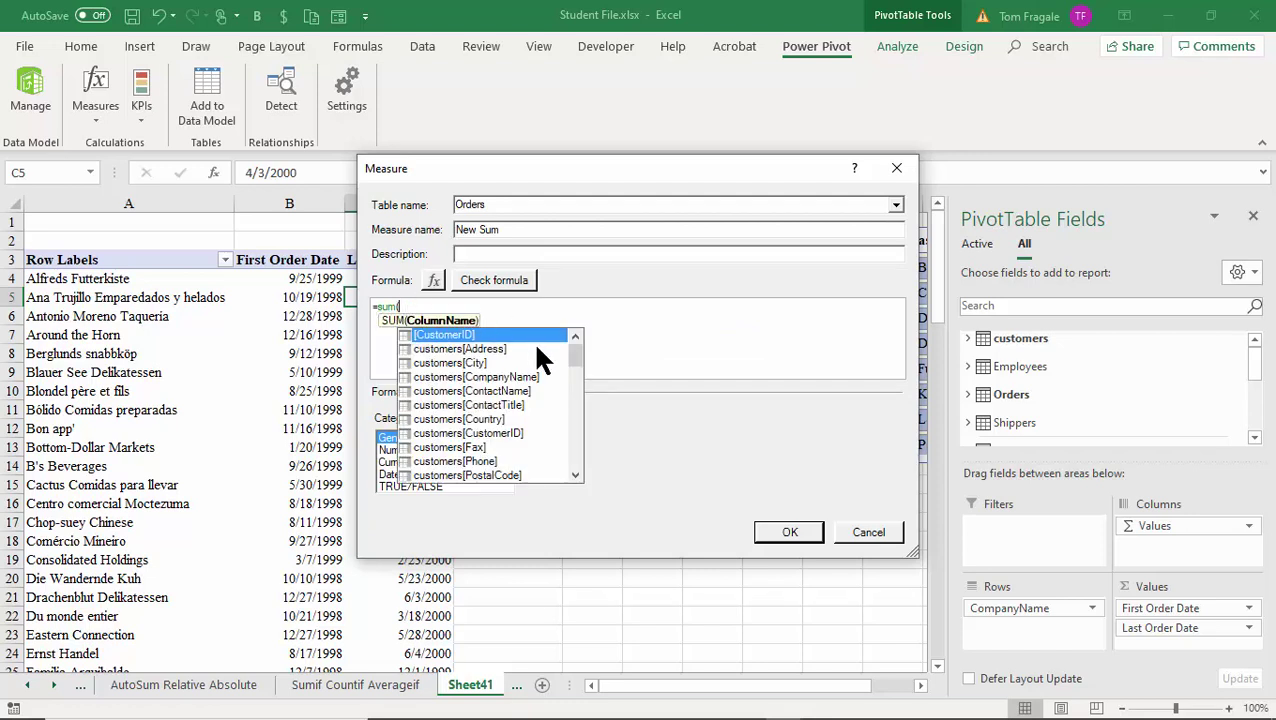
type("o")
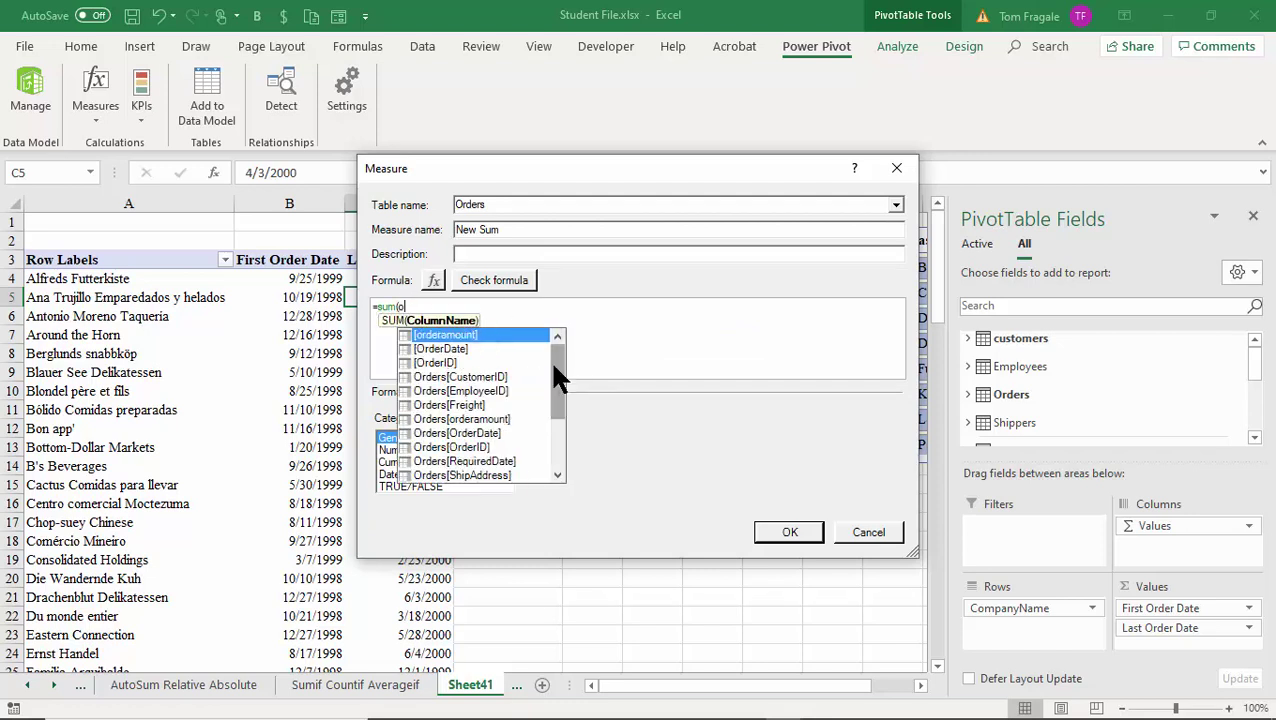
double_click(490, 420)
type(")")
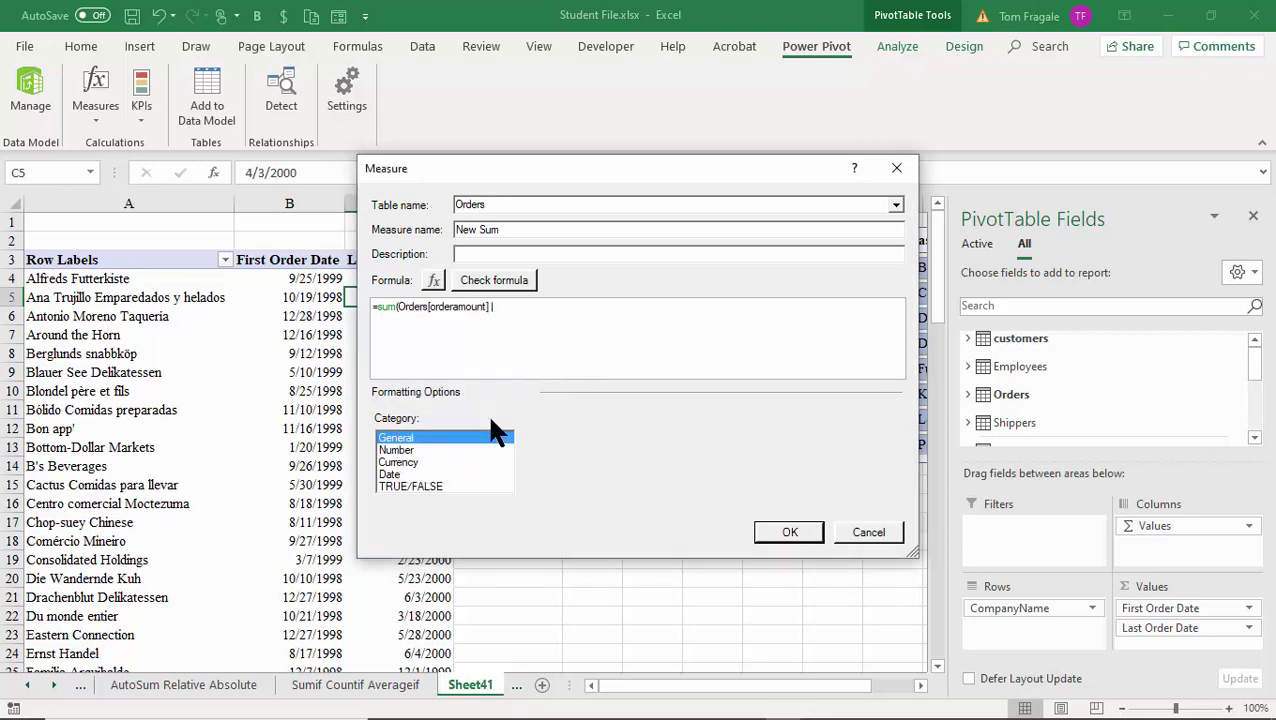
Format the New Sum measure as $ currency with 0 decimal places and add it to the PivotTable
left_click(397, 462)
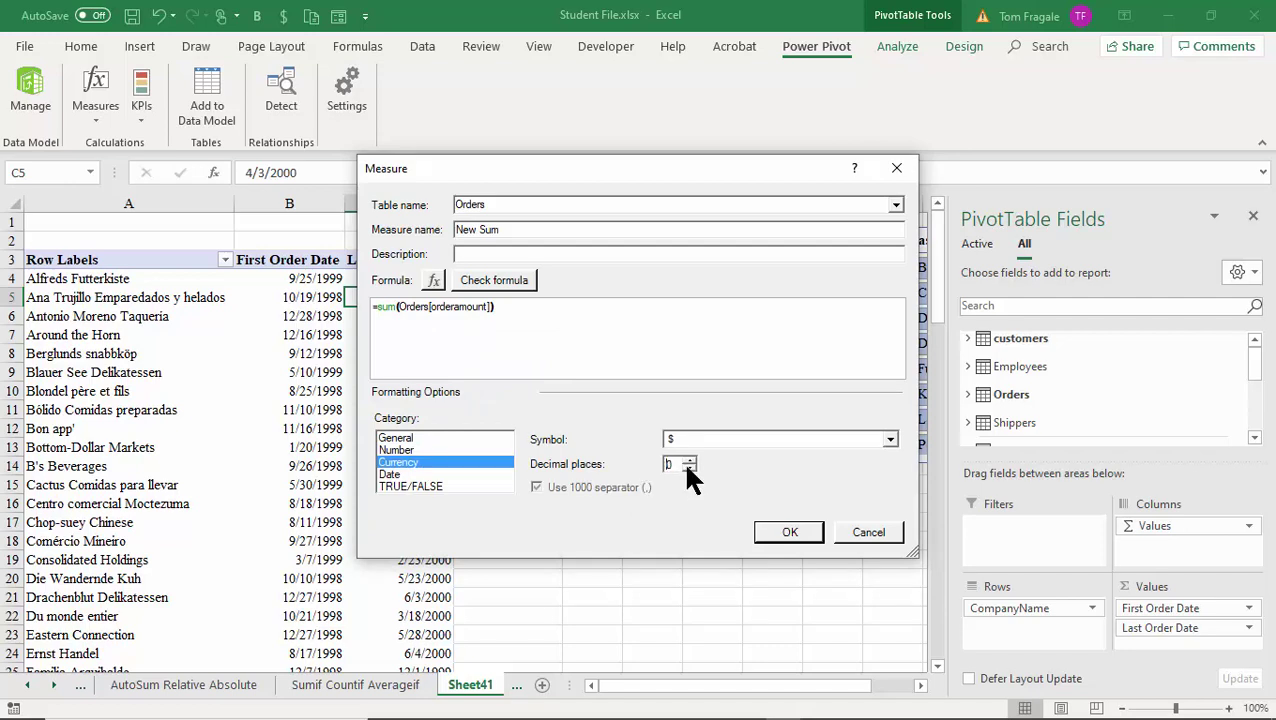
left_click(790, 532)
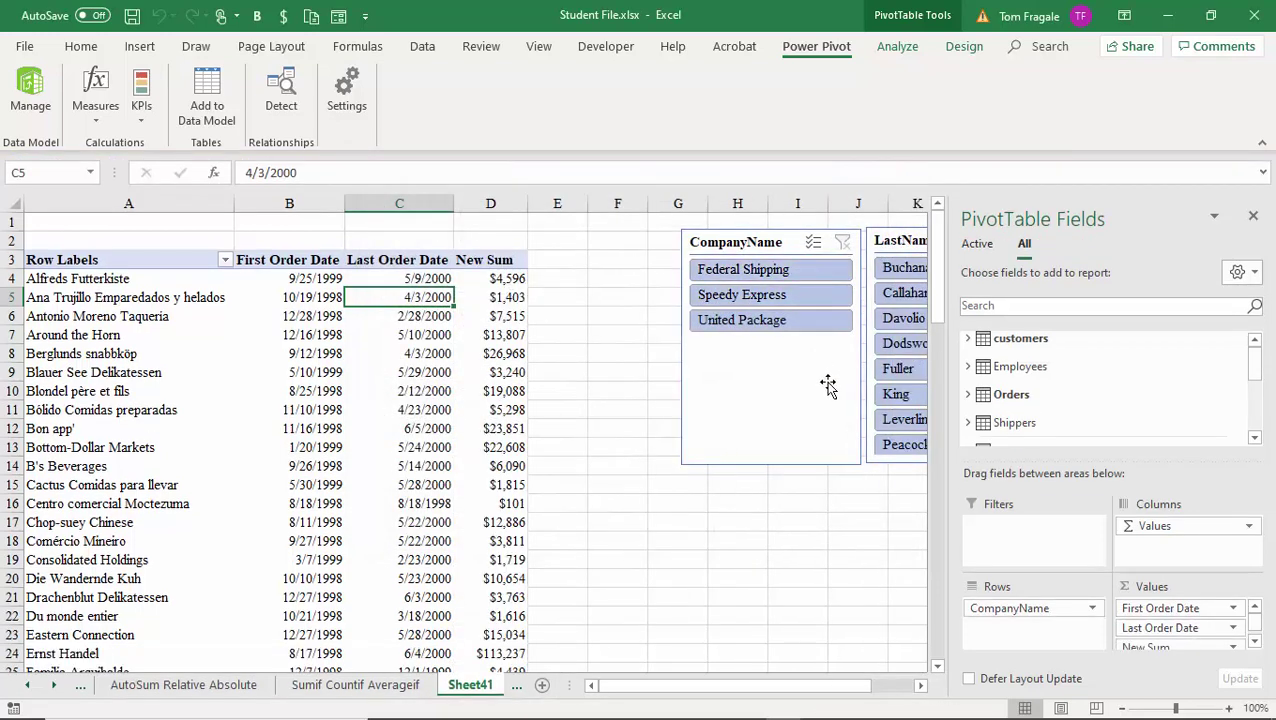
left_click(493, 299)
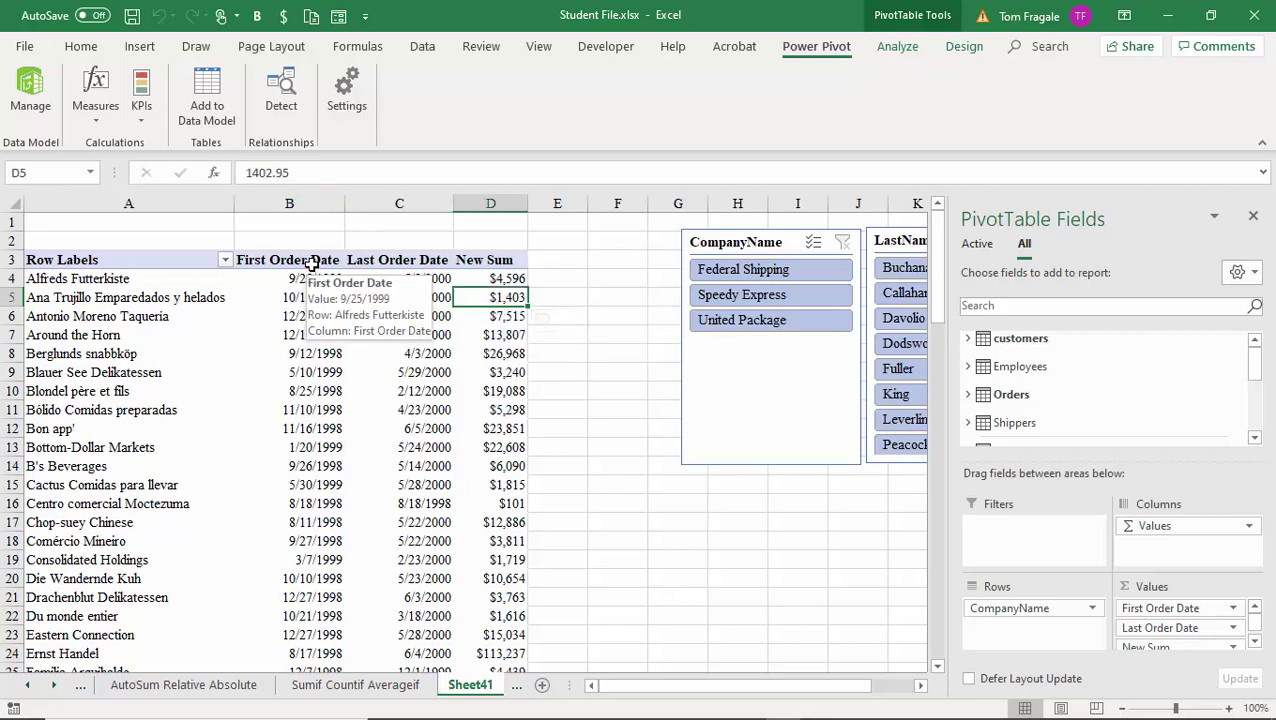
Start a new KPI based on the New Sum measure with an absolute target value of 15000
left_click(142, 115)
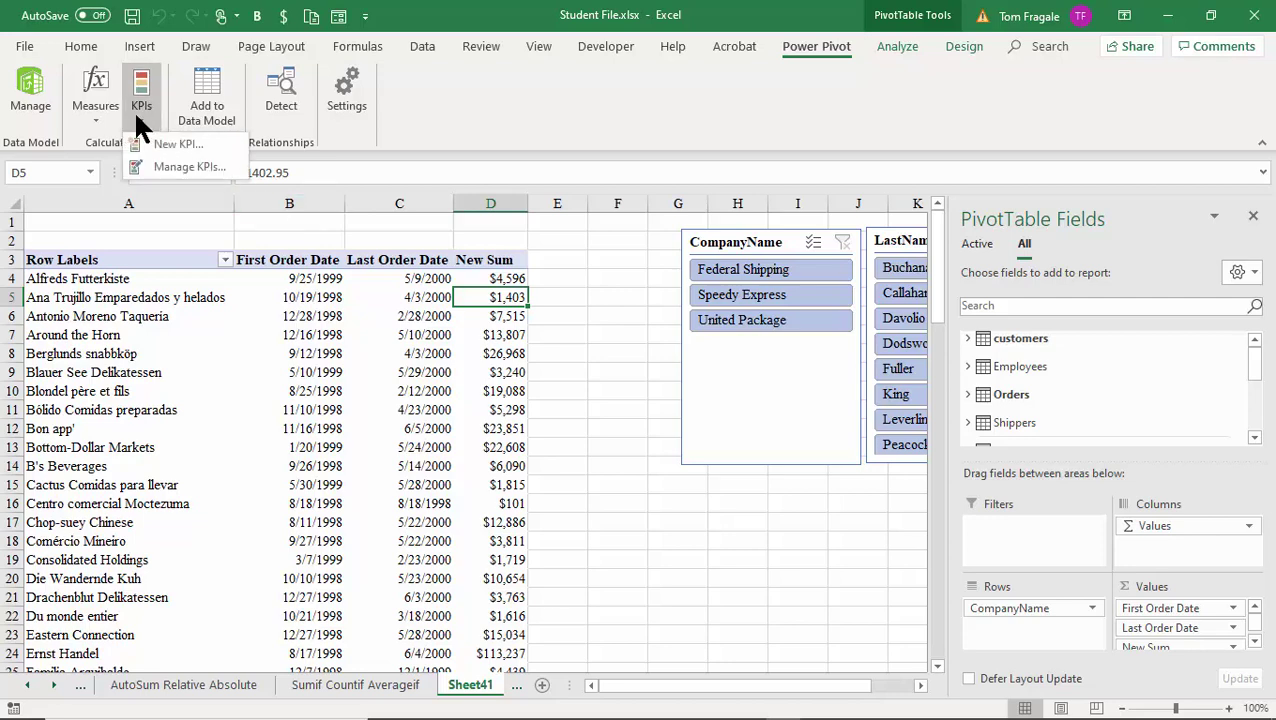
left_click(192, 144)
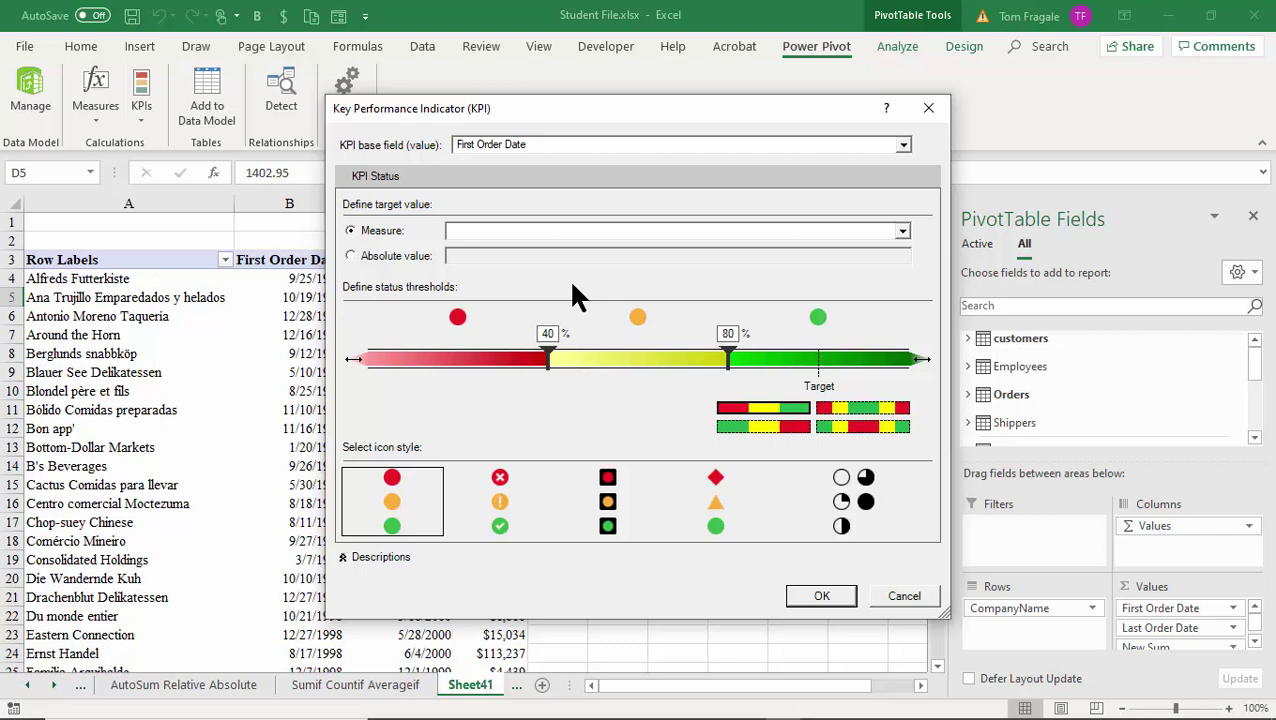
left_click(903, 146)
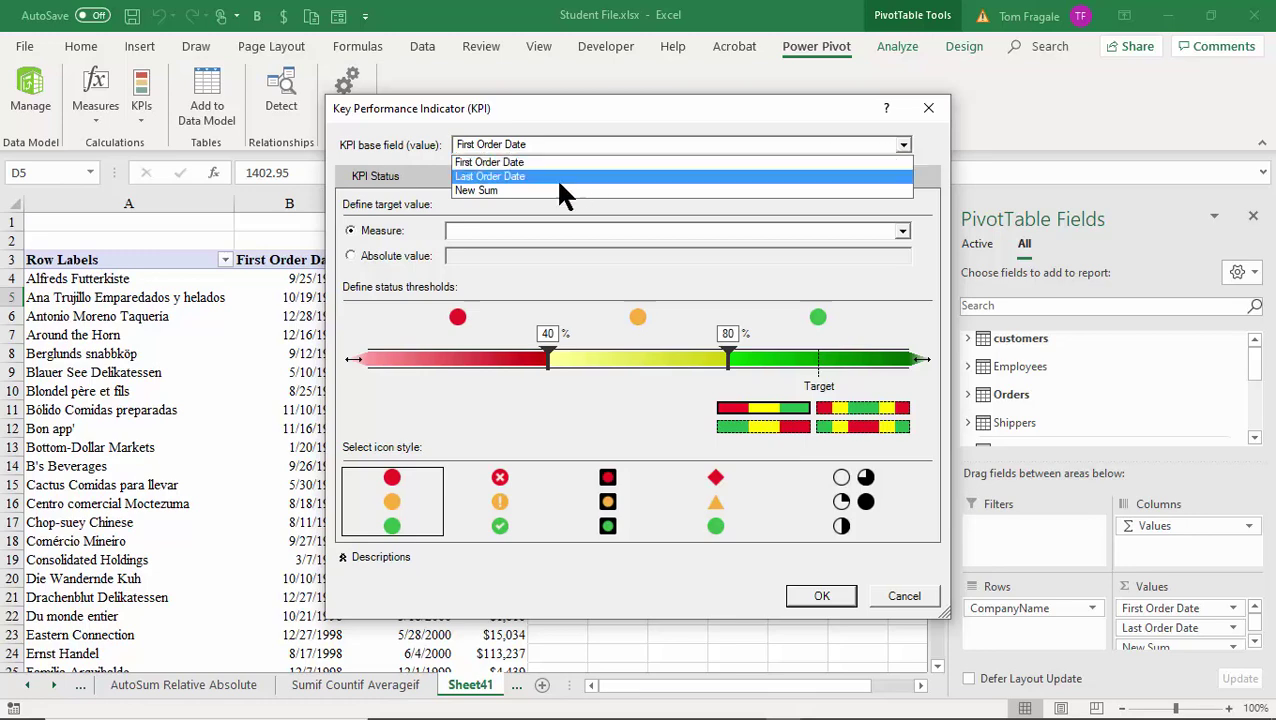
left_click(511, 192)
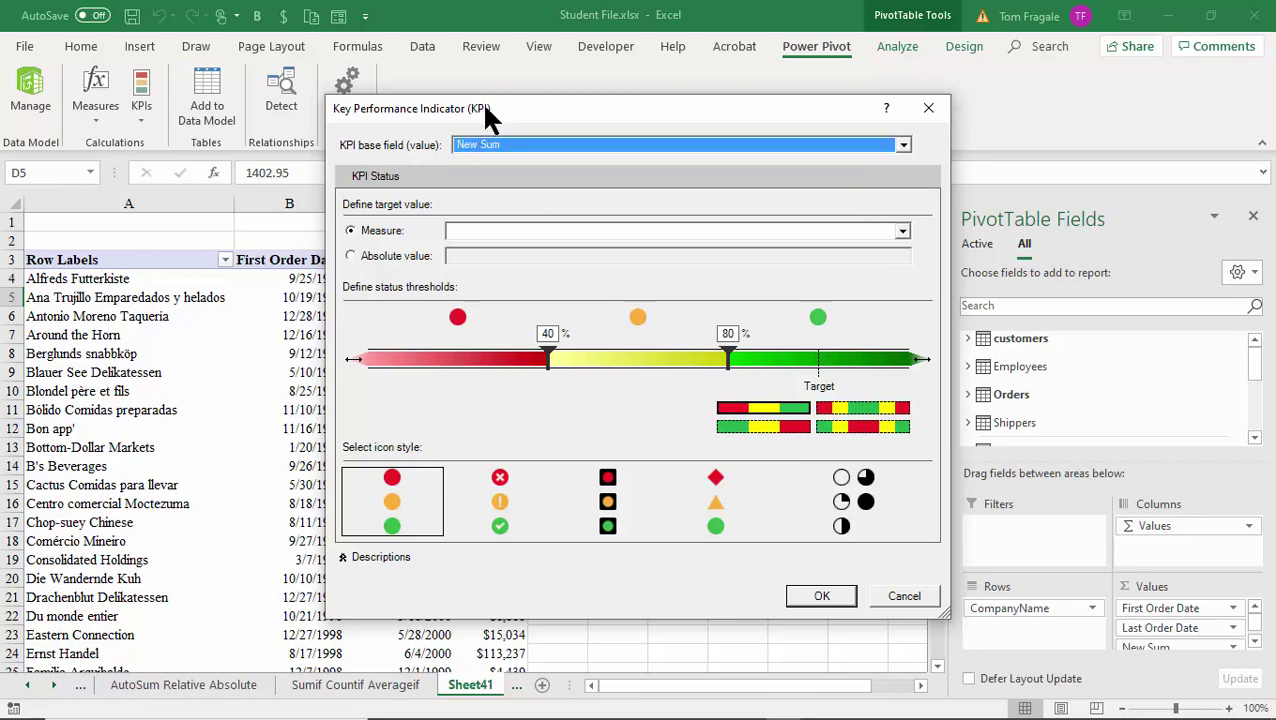
left_click_drag(486, 109, 750, 116)
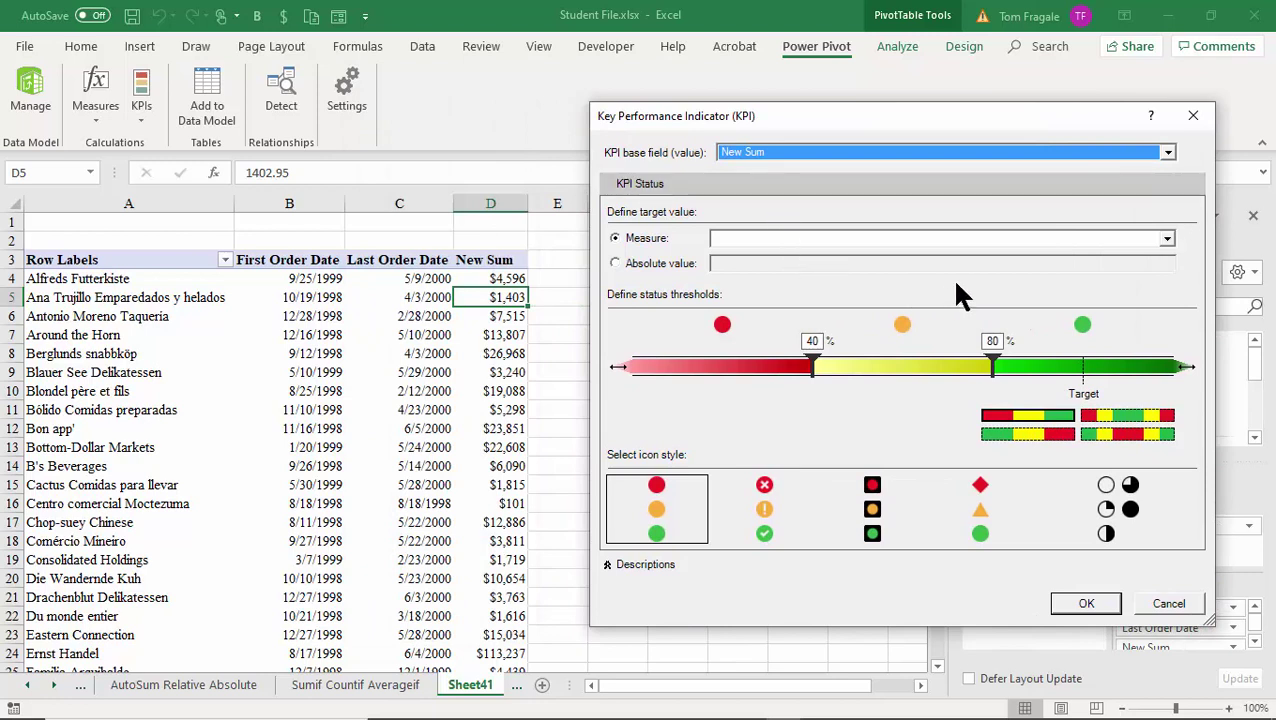
left_click(655, 263)
left_click_drag(775, 262, 690, 268)
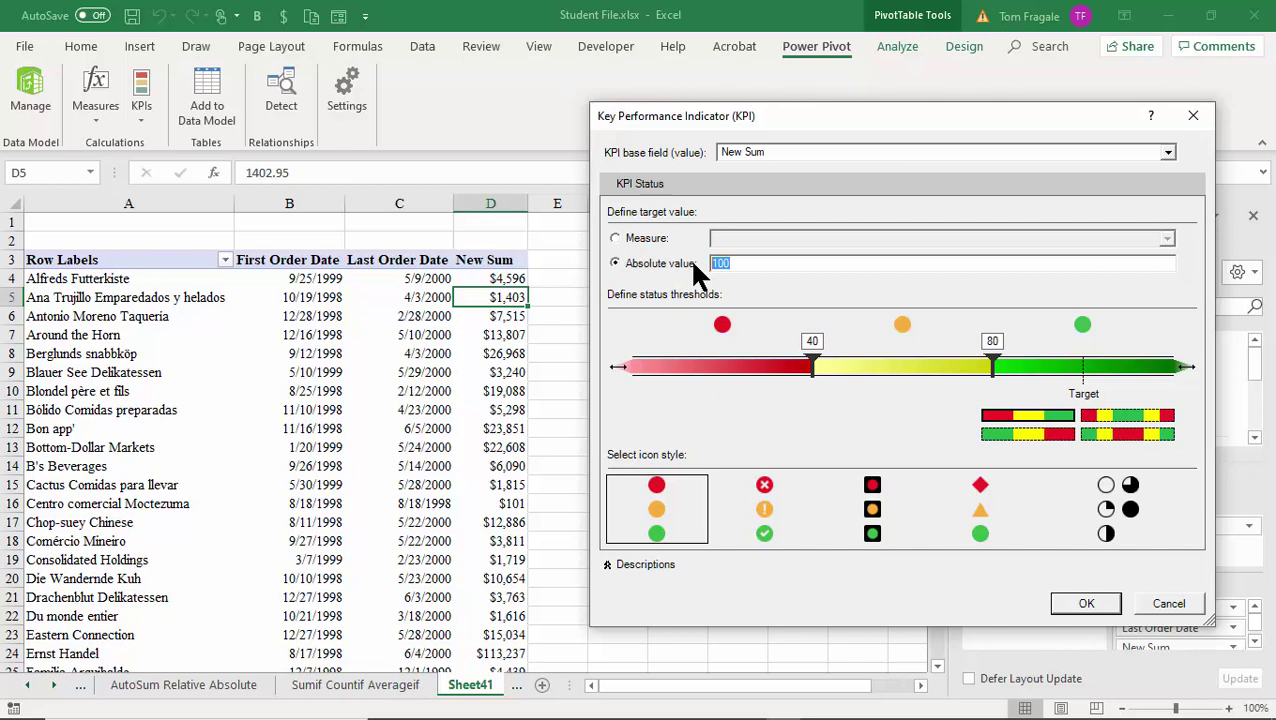
type("5000")
key("Tab")
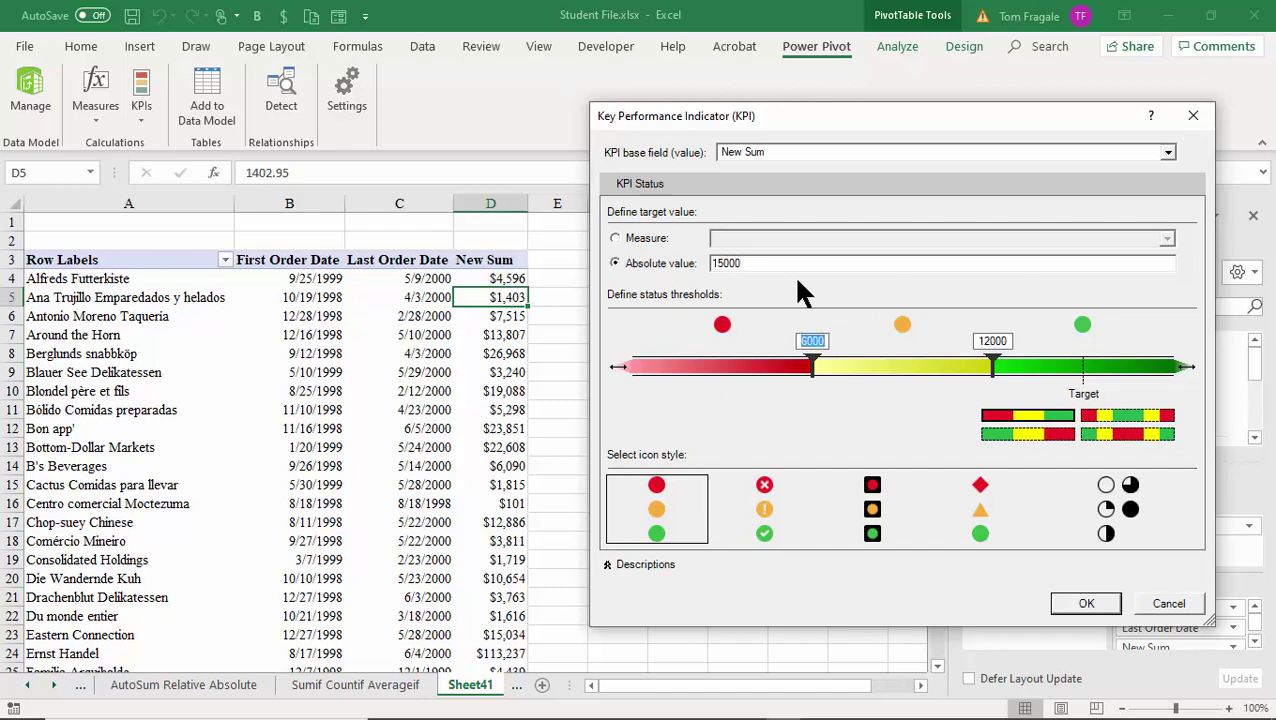
Set the New Sum KPI's status thresholds to 5000 and 15000 and create the KPI
left_click_drag(812, 366, 782, 366)
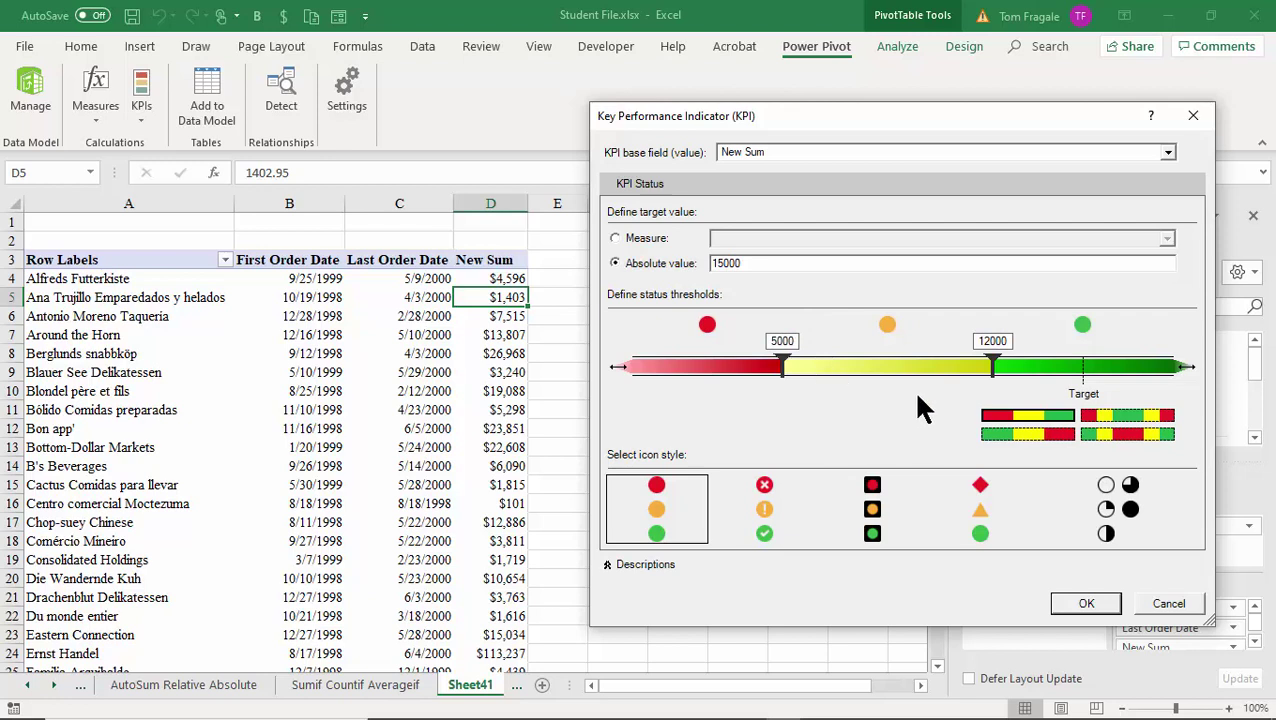
left_click_drag(994, 366, 1085, 367)
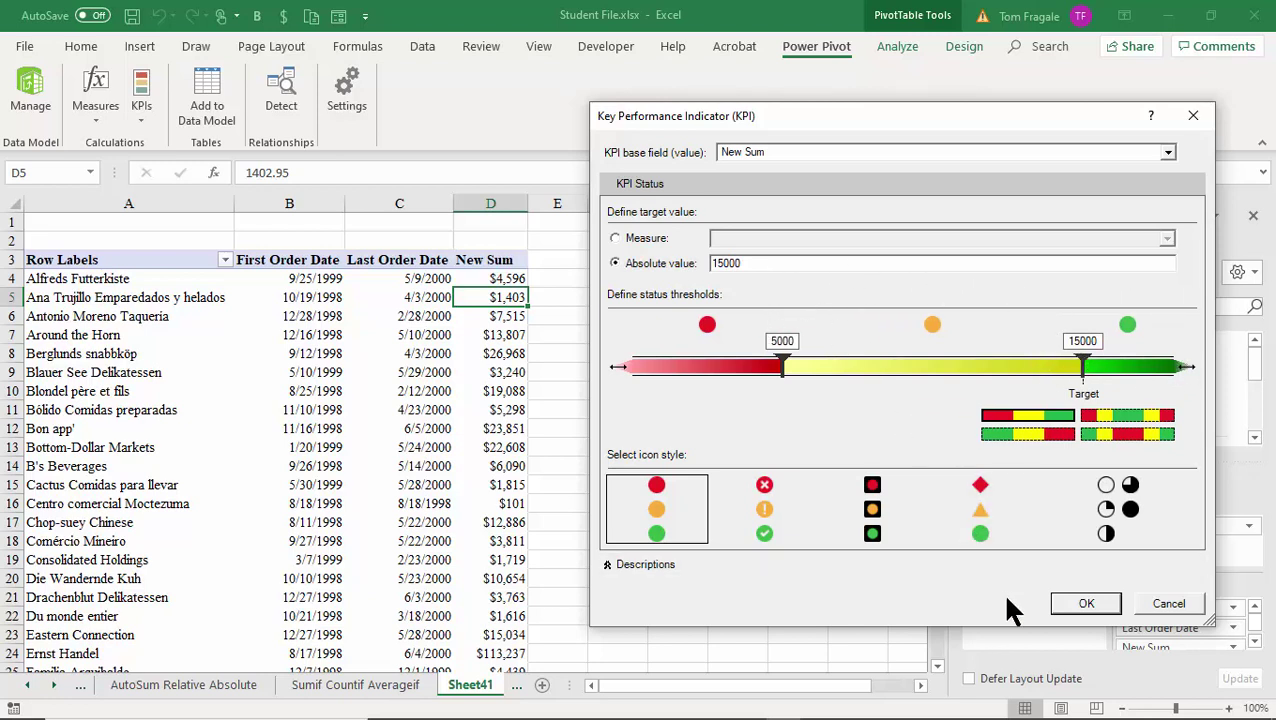
left_click(1087, 602)
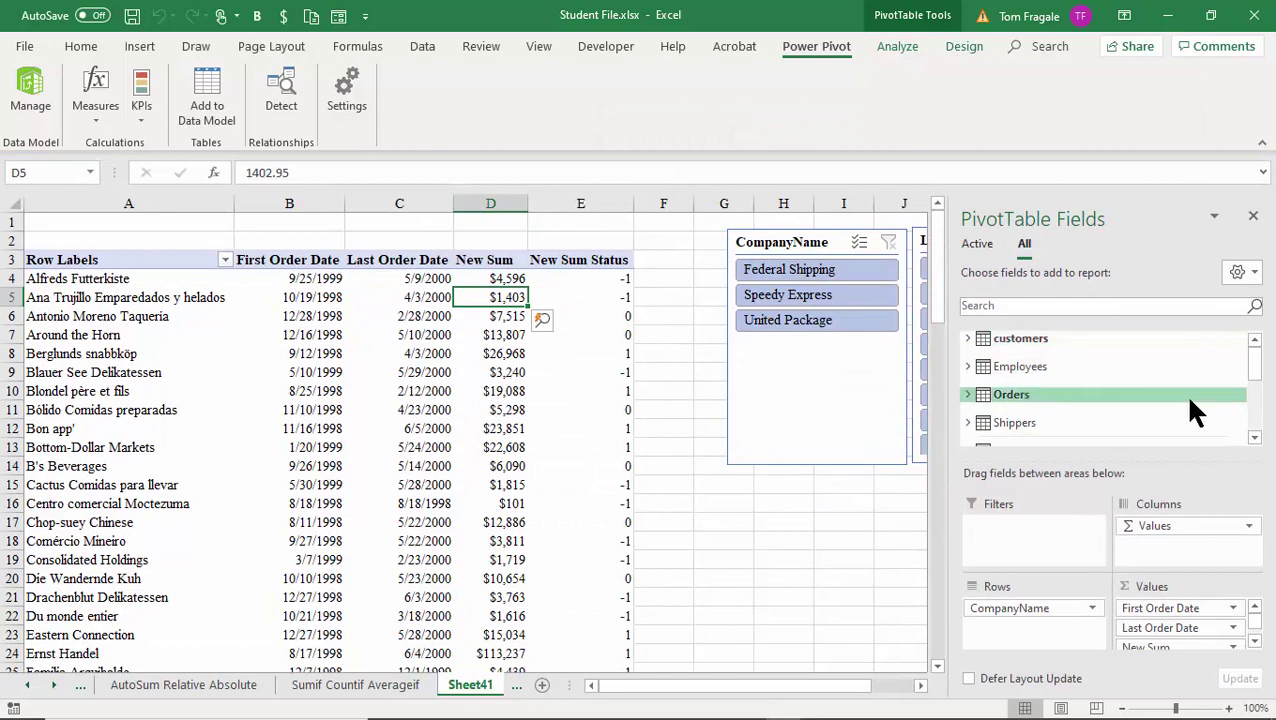
Remove the New Sum KPI's Status field from the PivotTable and add it back to display it as icons
left_click(1254, 437)
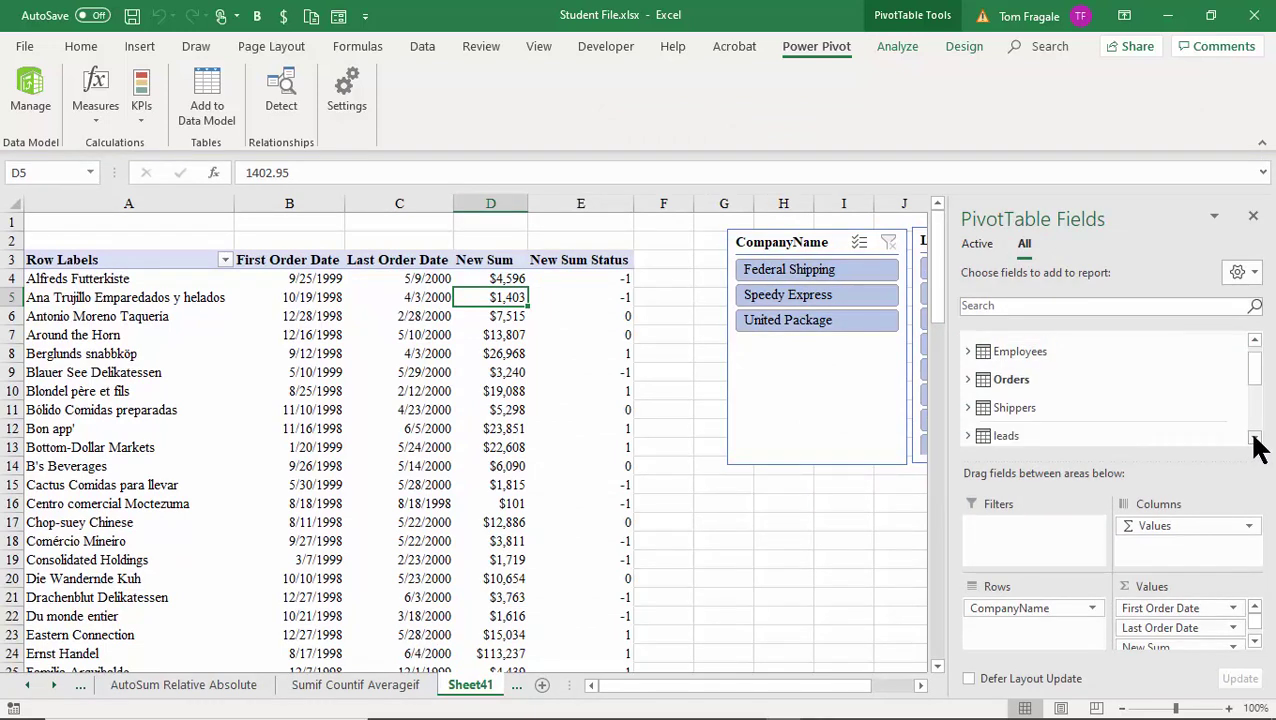
left_click(966, 379)
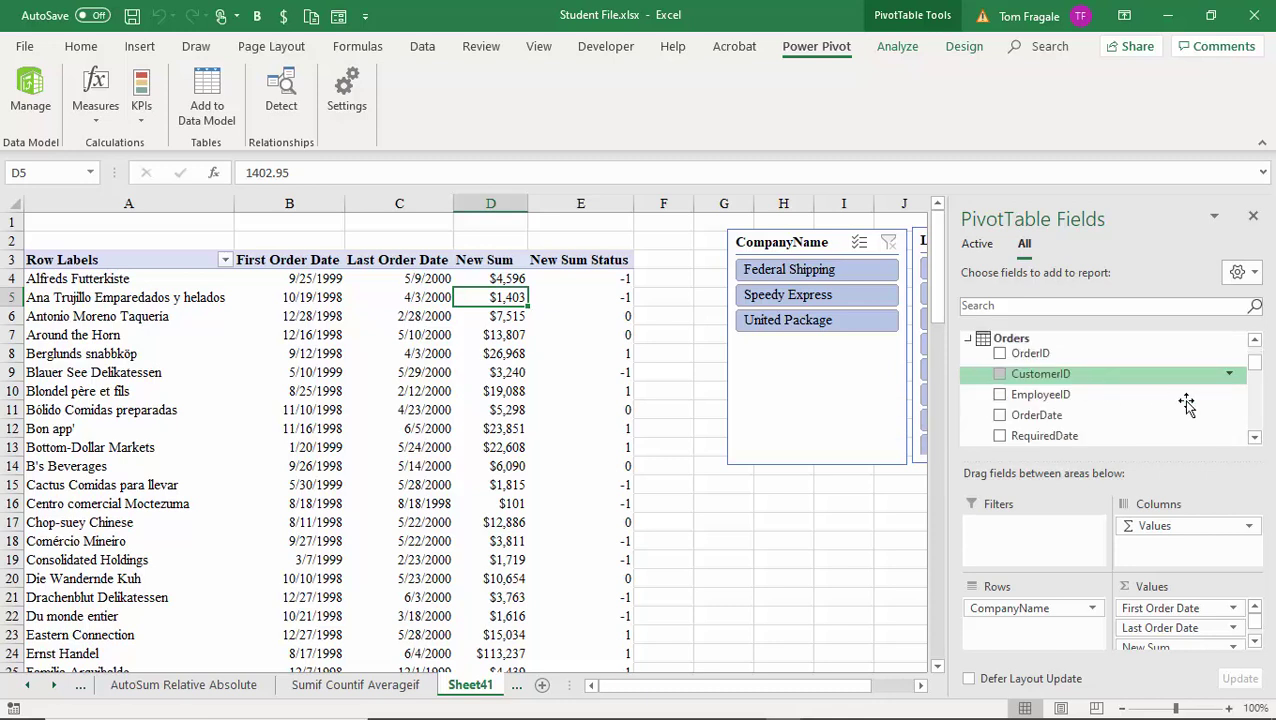
left_click_drag(1255, 437, 1255, 437)
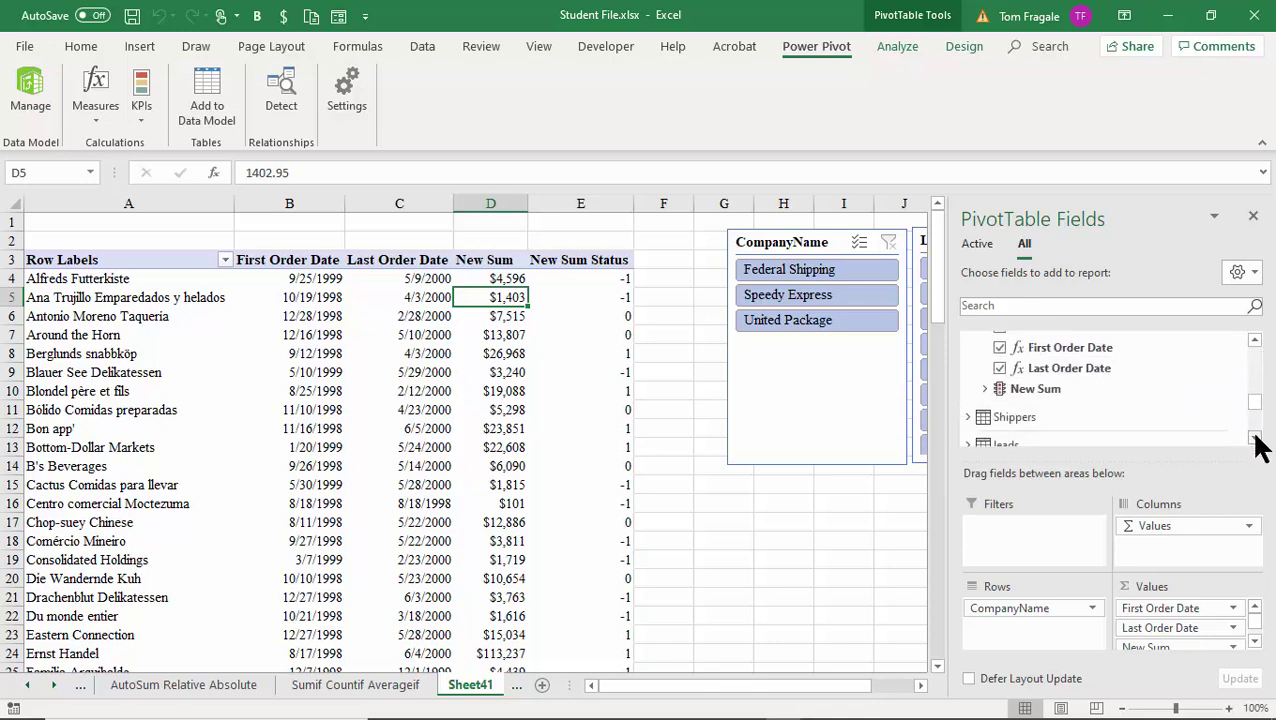
left_click(985, 389)
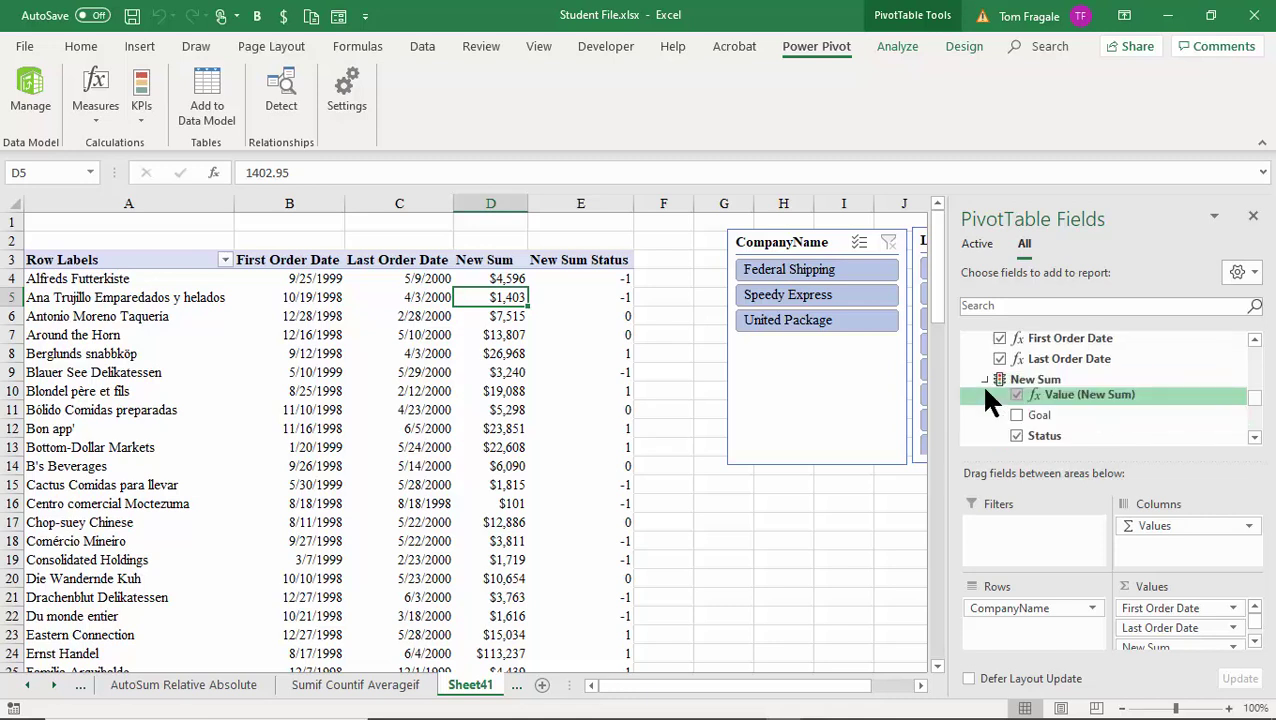
left_click(1017, 437)
left_click(1018, 438)
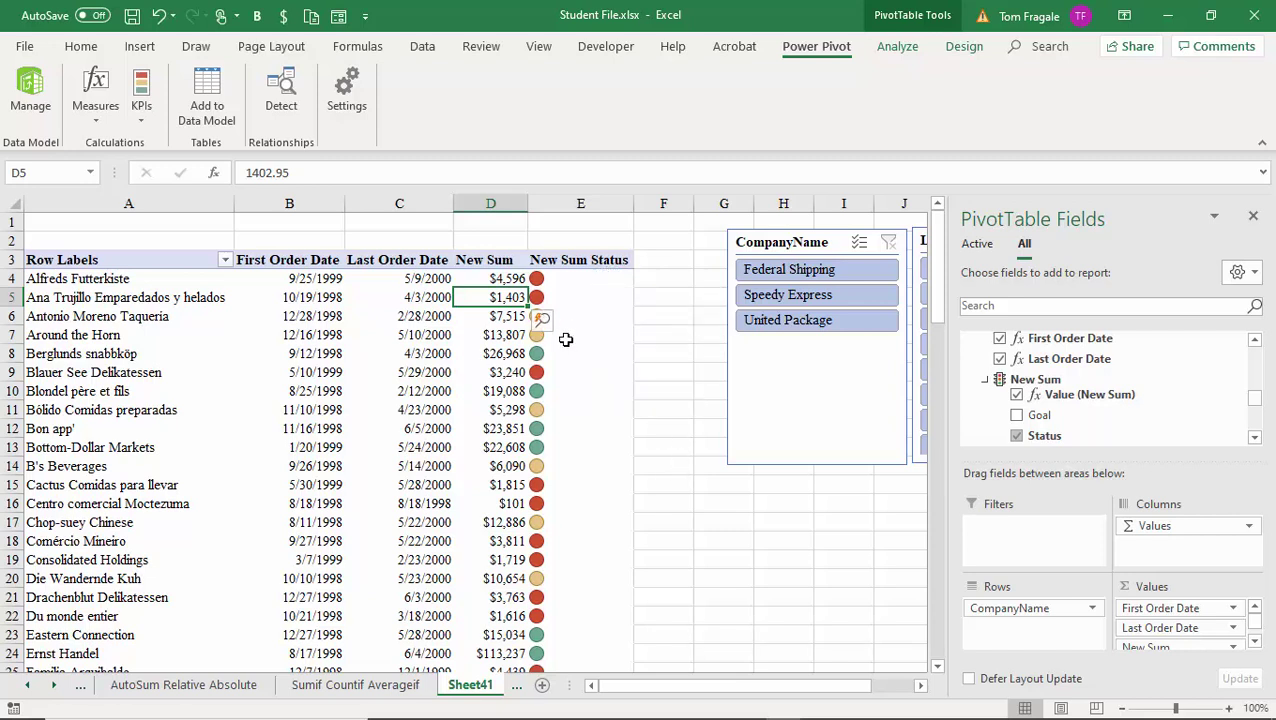
Move the LastName slicer over columns M to O and the CompanyName slicer over columns I to L
left_click(670, 263)
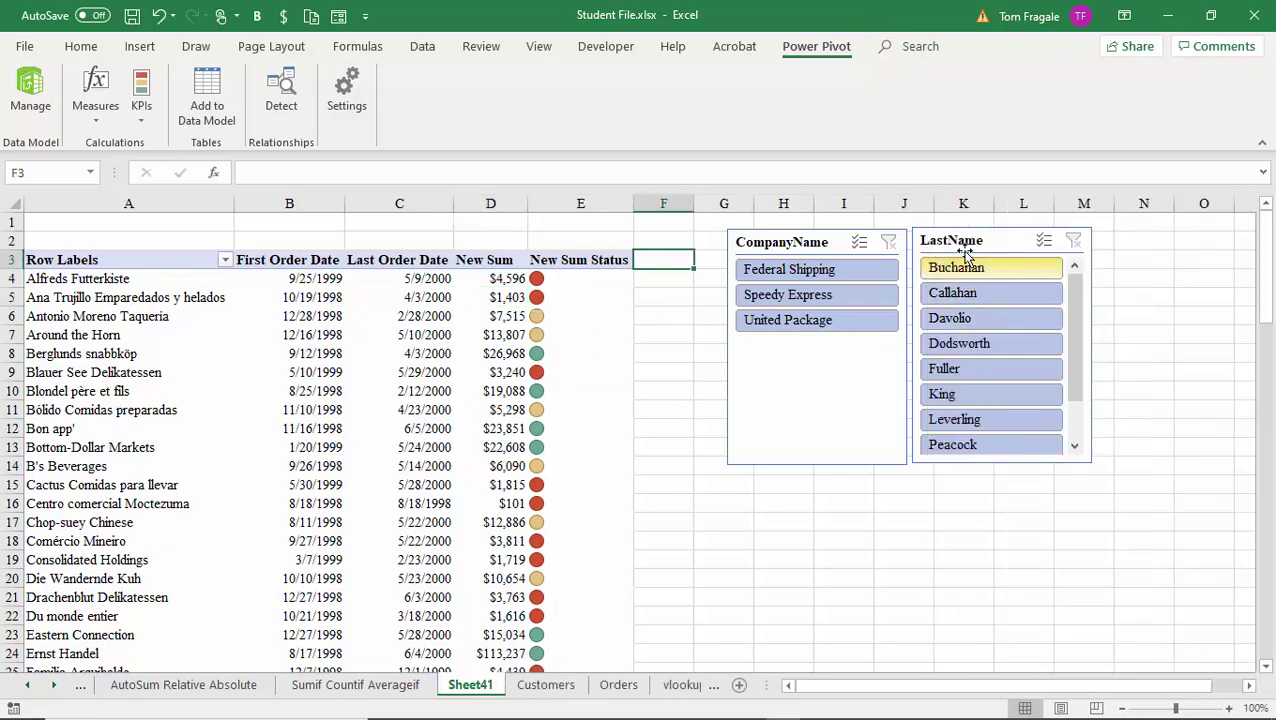
left_click_drag(971, 239, 1125, 231)
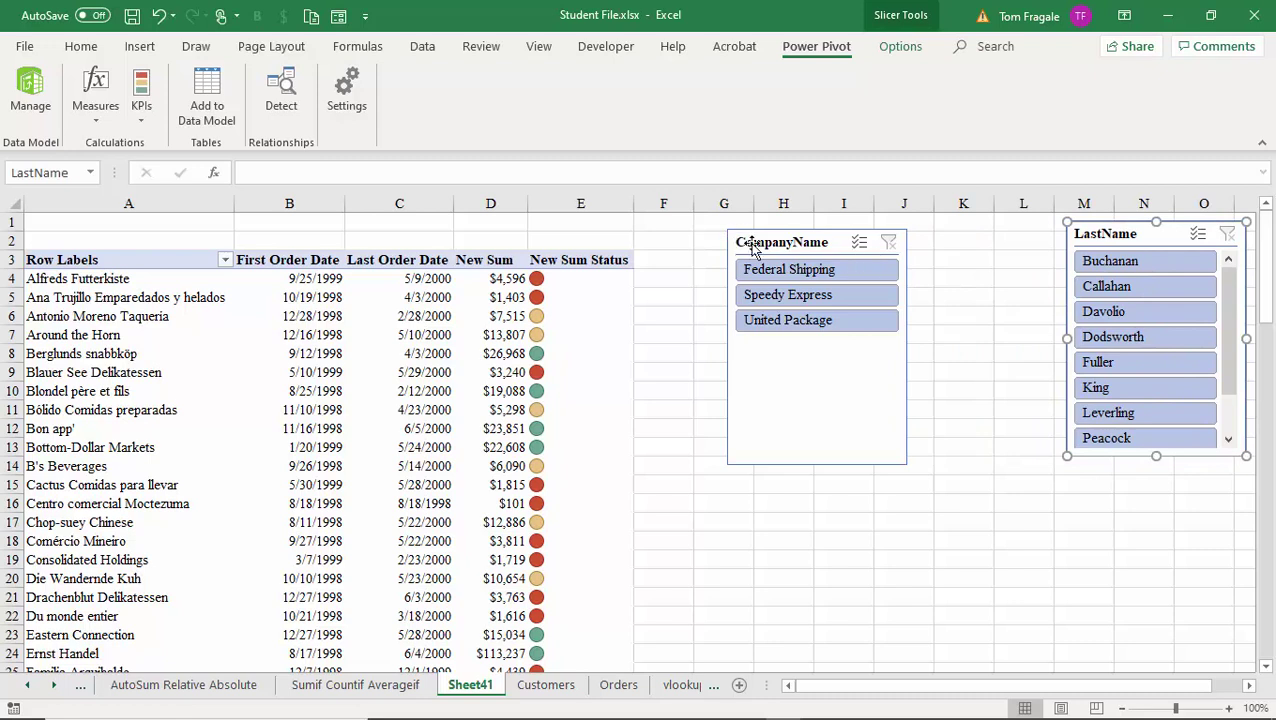
left_click_drag(753, 248, 896, 250)
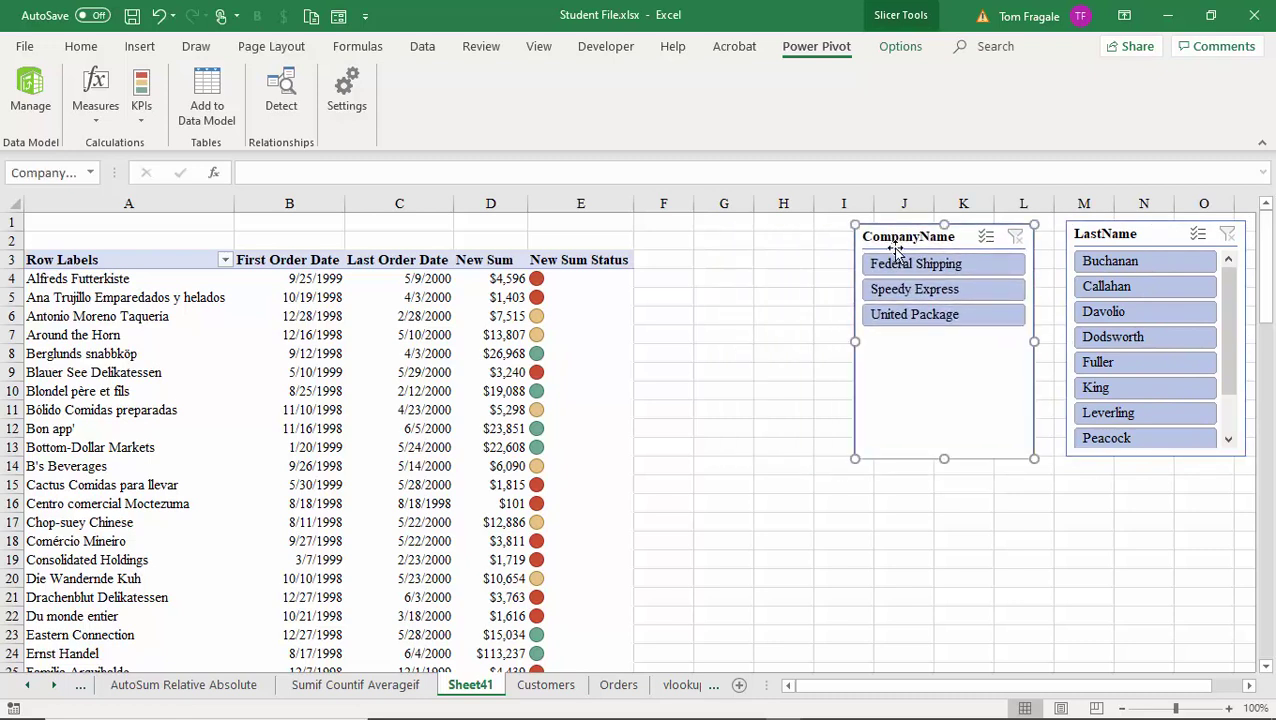
Start a new measure in the Orders table and name it New Count
left_click(103, 118)
left_click(114, 137)
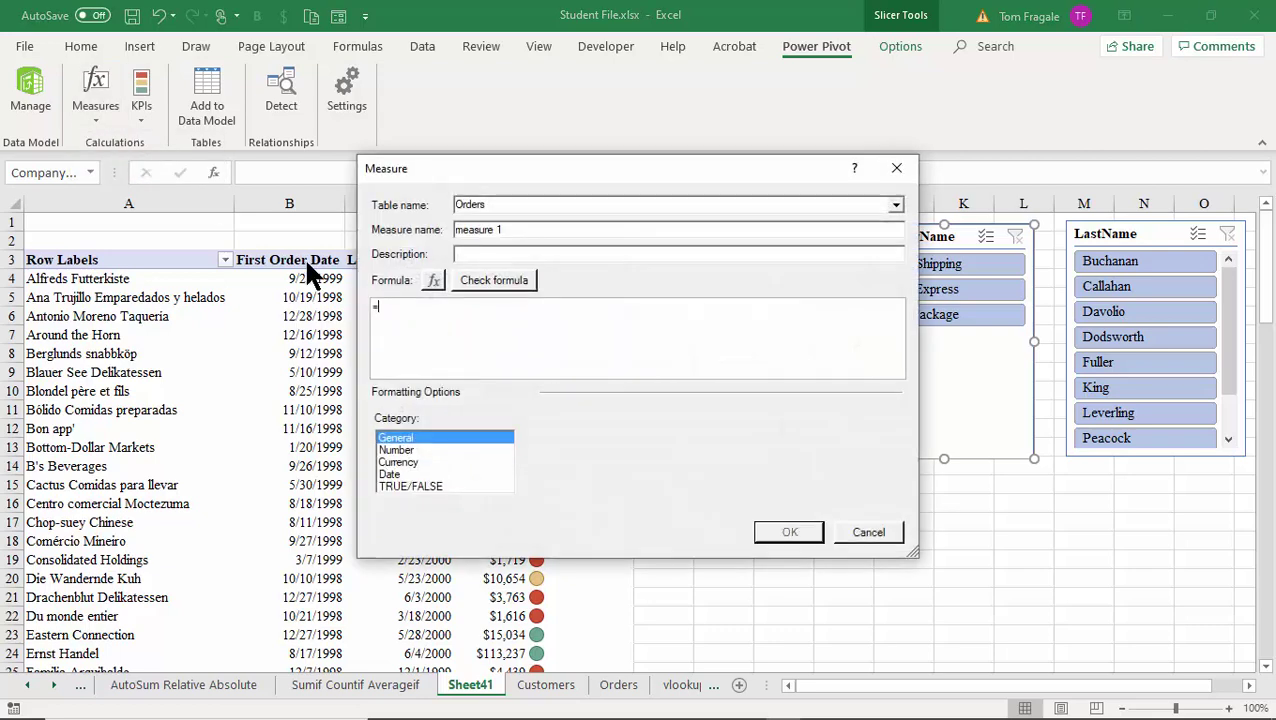
left_click_drag(507, 232, 347, 228)
type("New Count")
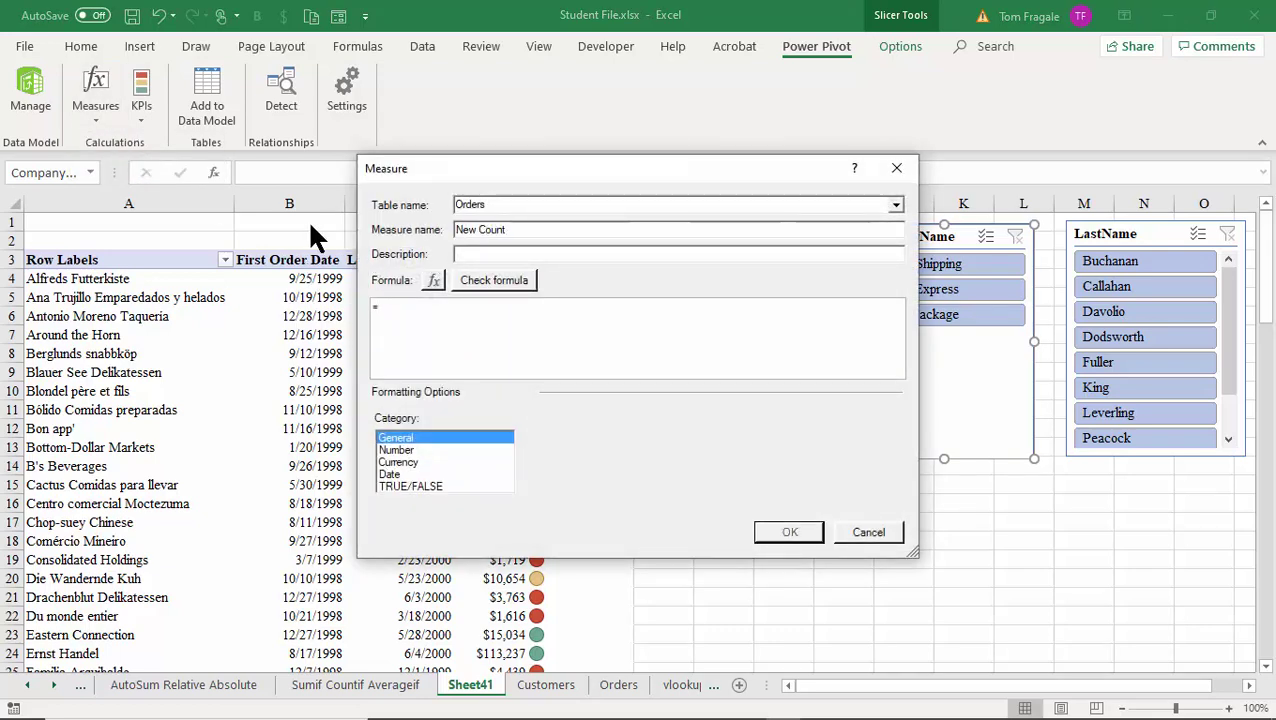
Enter the formula =count(Orders[OrderID]) for the New Count measure
left_click(418, 312)
type("count(")
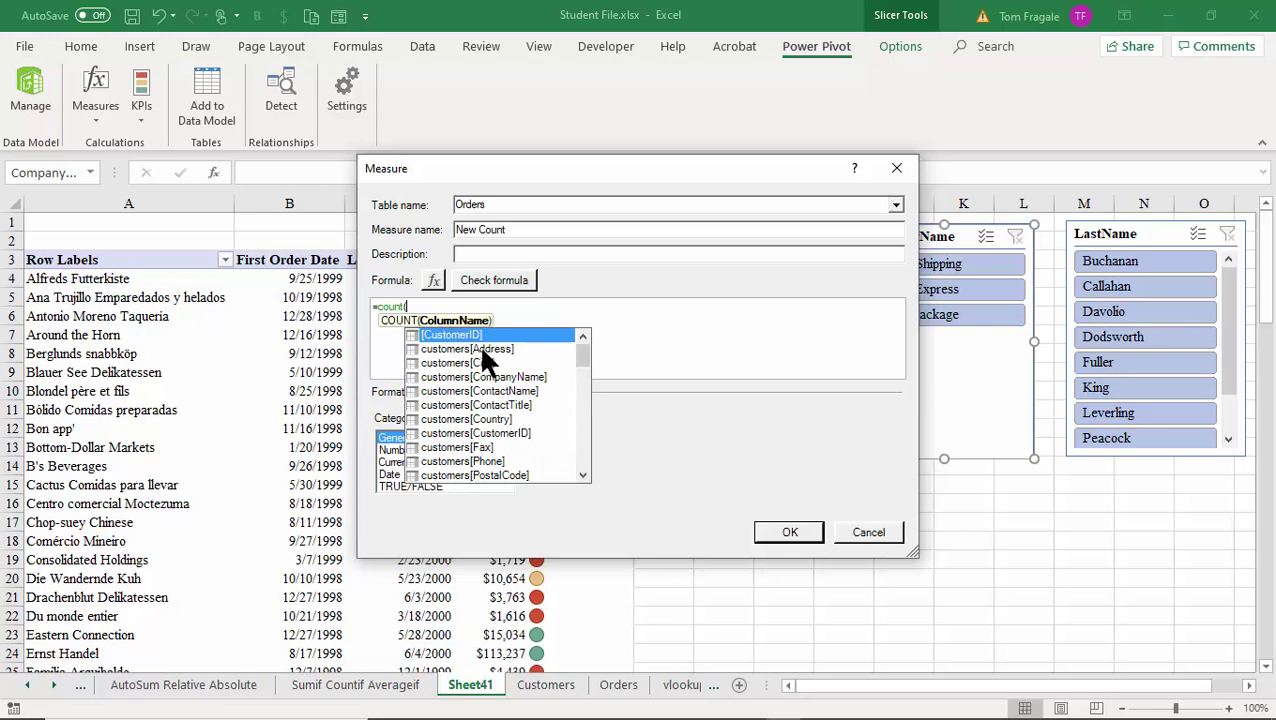
left_click_drag(586, 365, 586, 425)
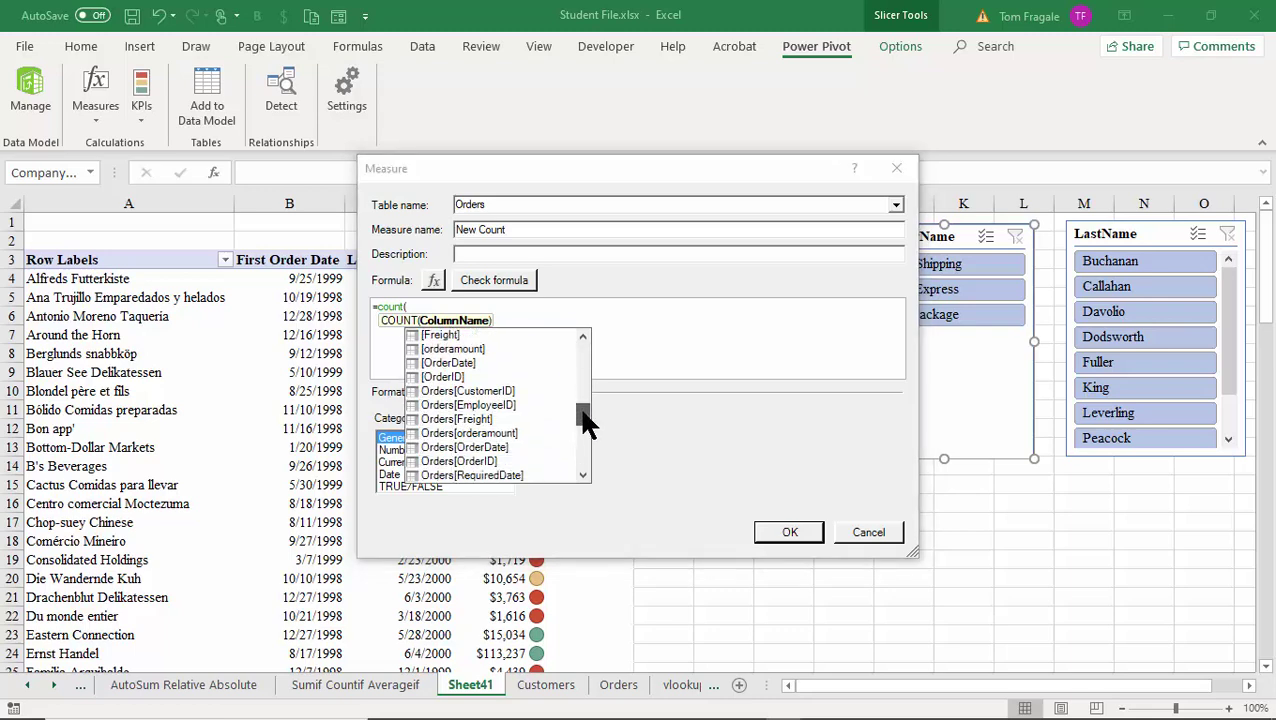
double_click(472, 455)
type(")")
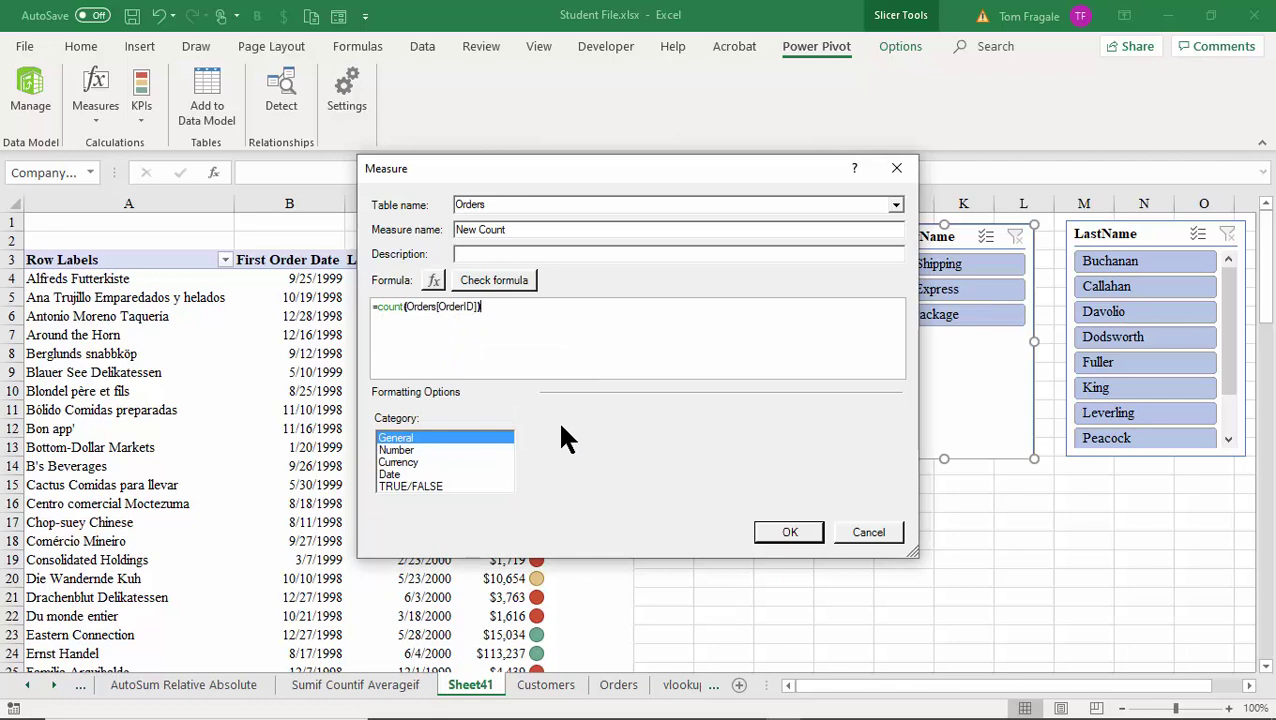
Format the New Count measure as a decimal number with 0 decimal places and add it to the PivotTable
left_click(406, 449)
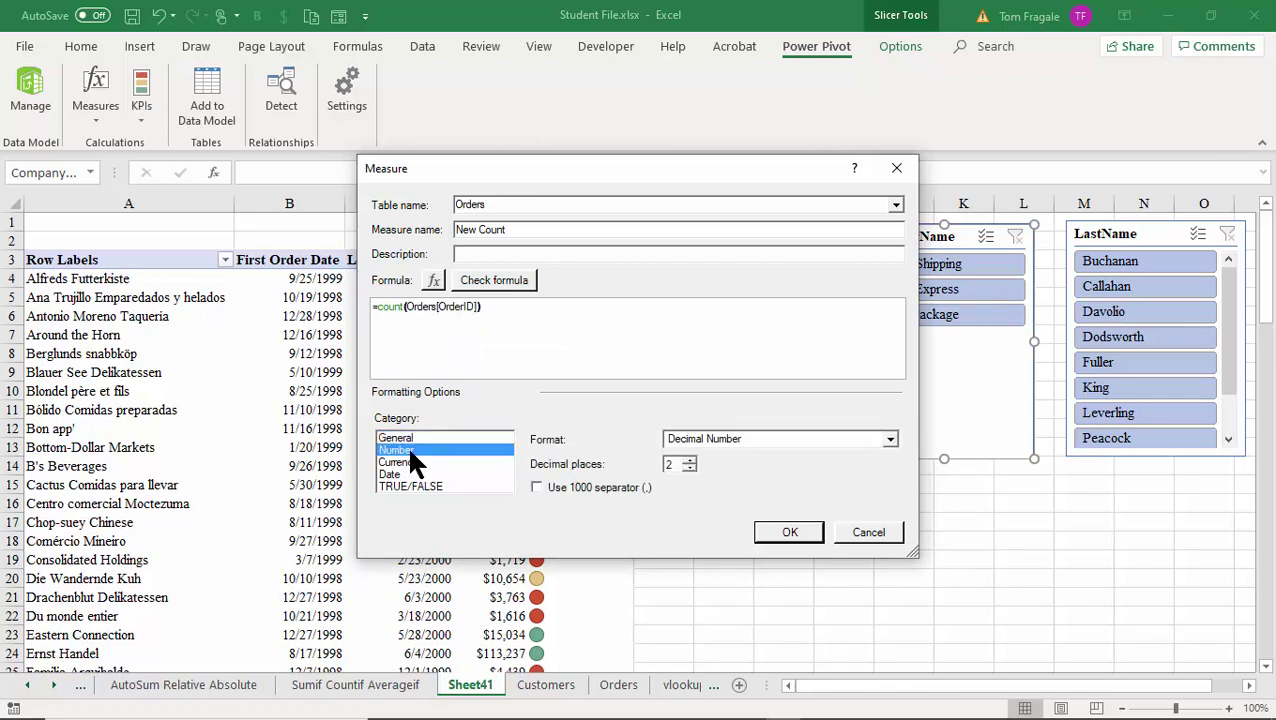
left_click(689, 468)
left_click(689, 468)
left_click(790, 532)
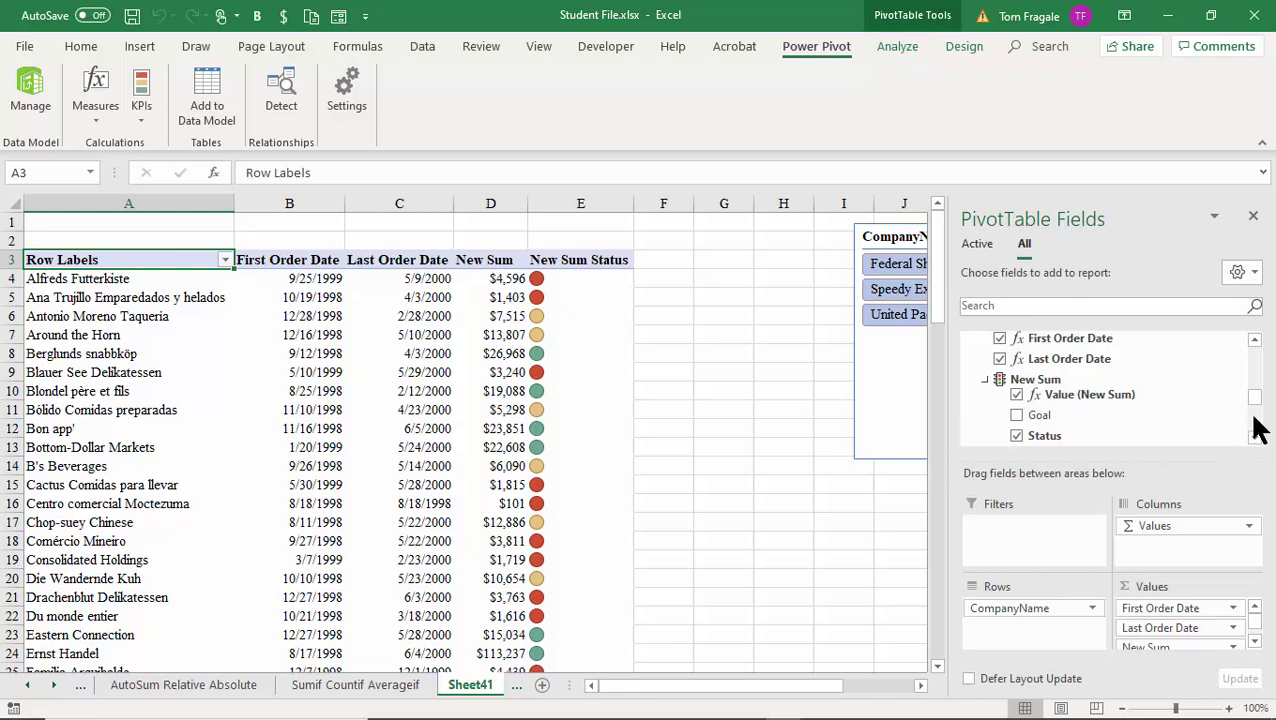
left_click_drag(1259, 410, 1256, 419)
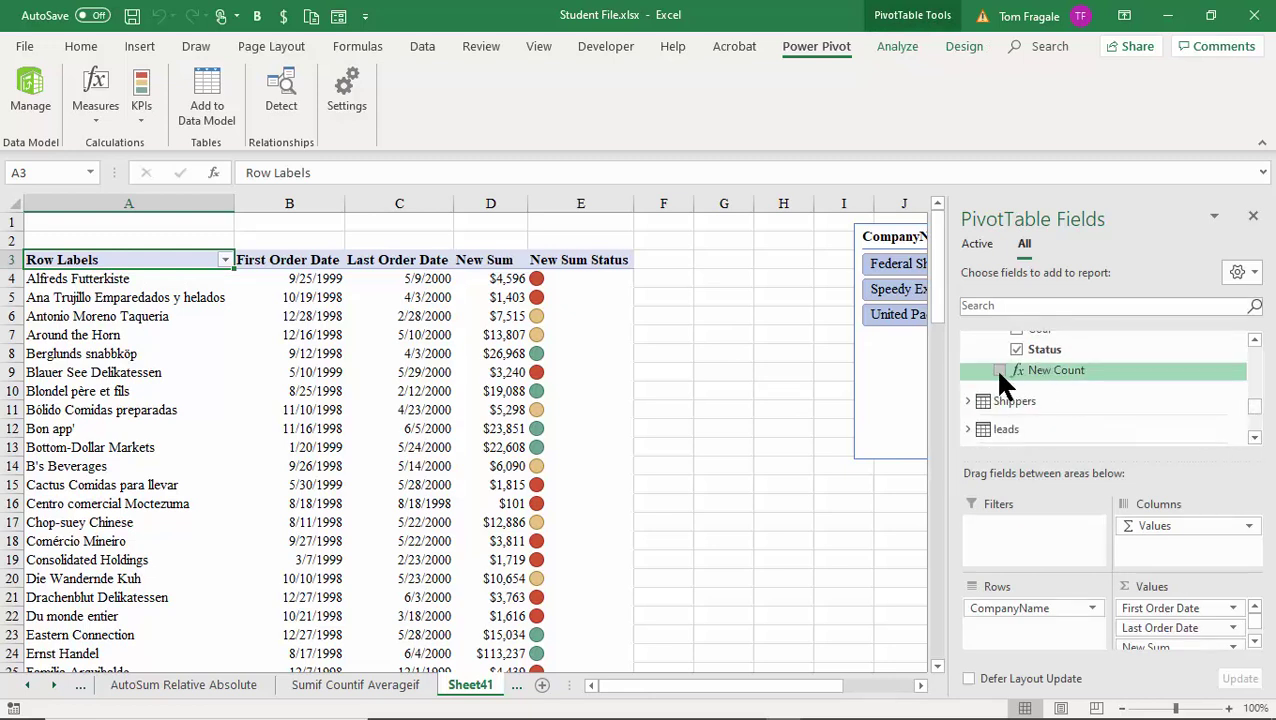
left_click(1000, 370)
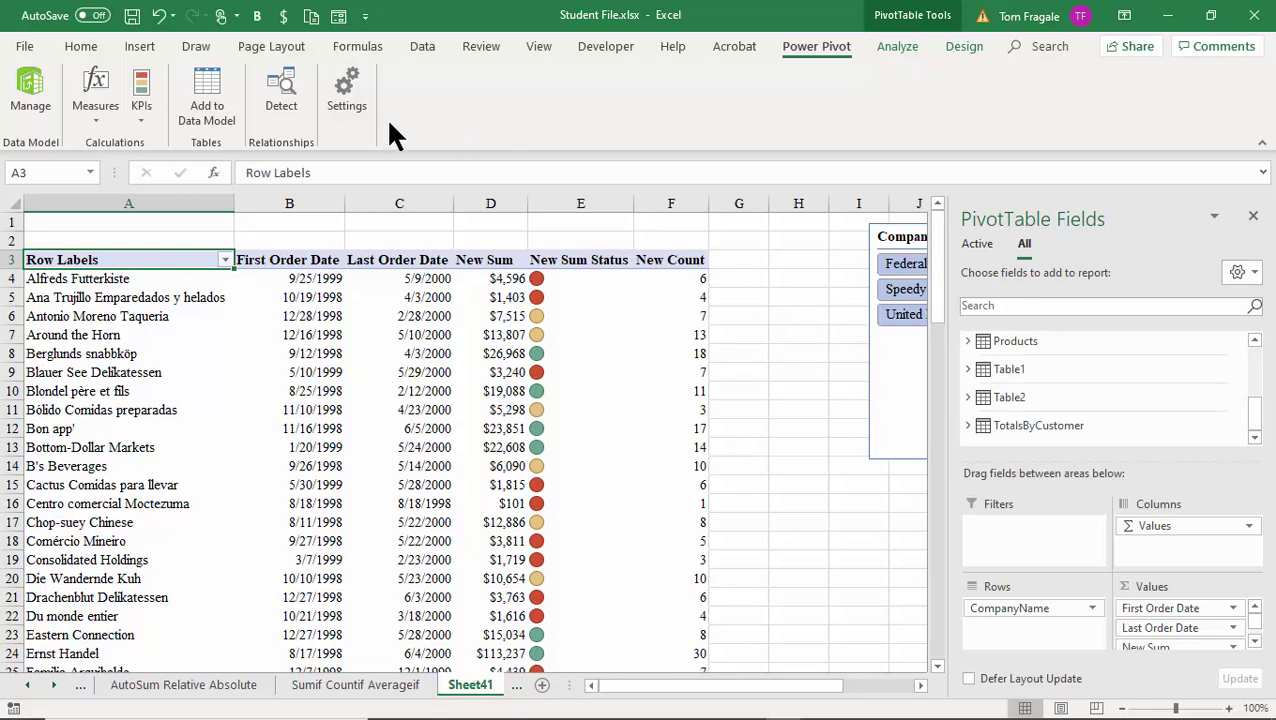
Start a new KPI based on the New Count measure with an absolute target value of 20
left_click(137, 105)
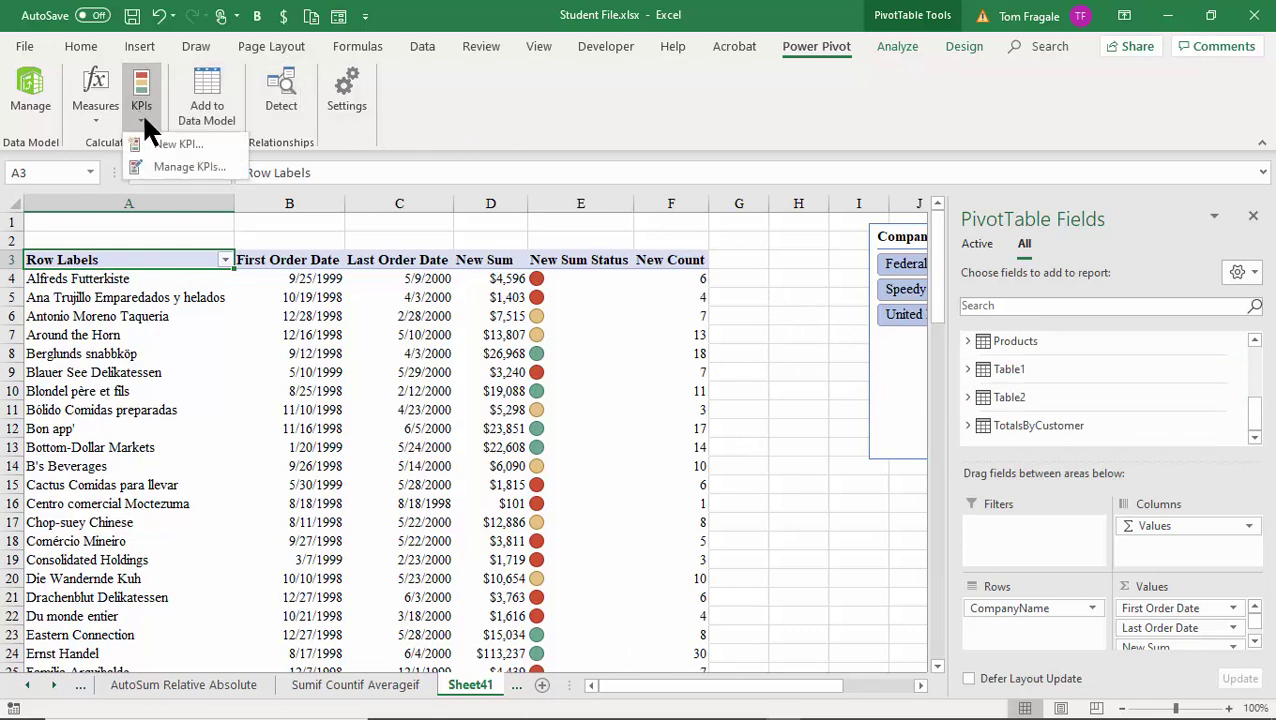
left_click(171, 143)
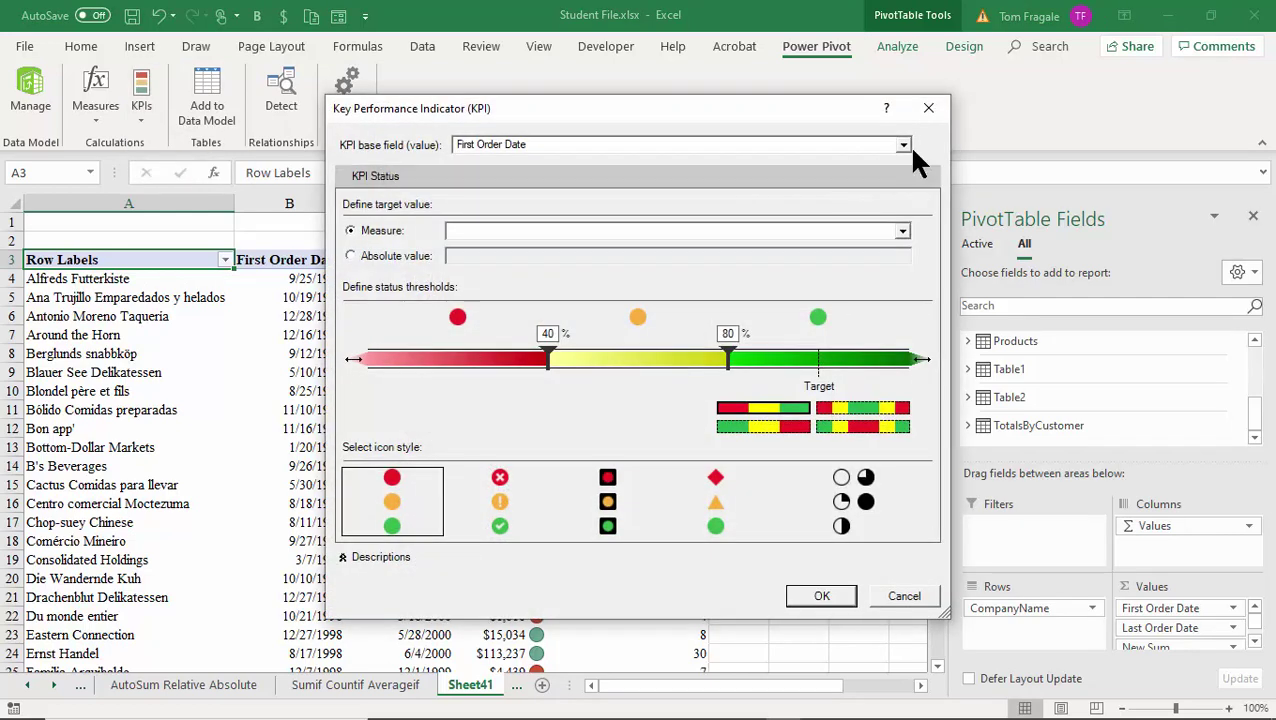
left_click(904, 146)
left_click(498, 184)
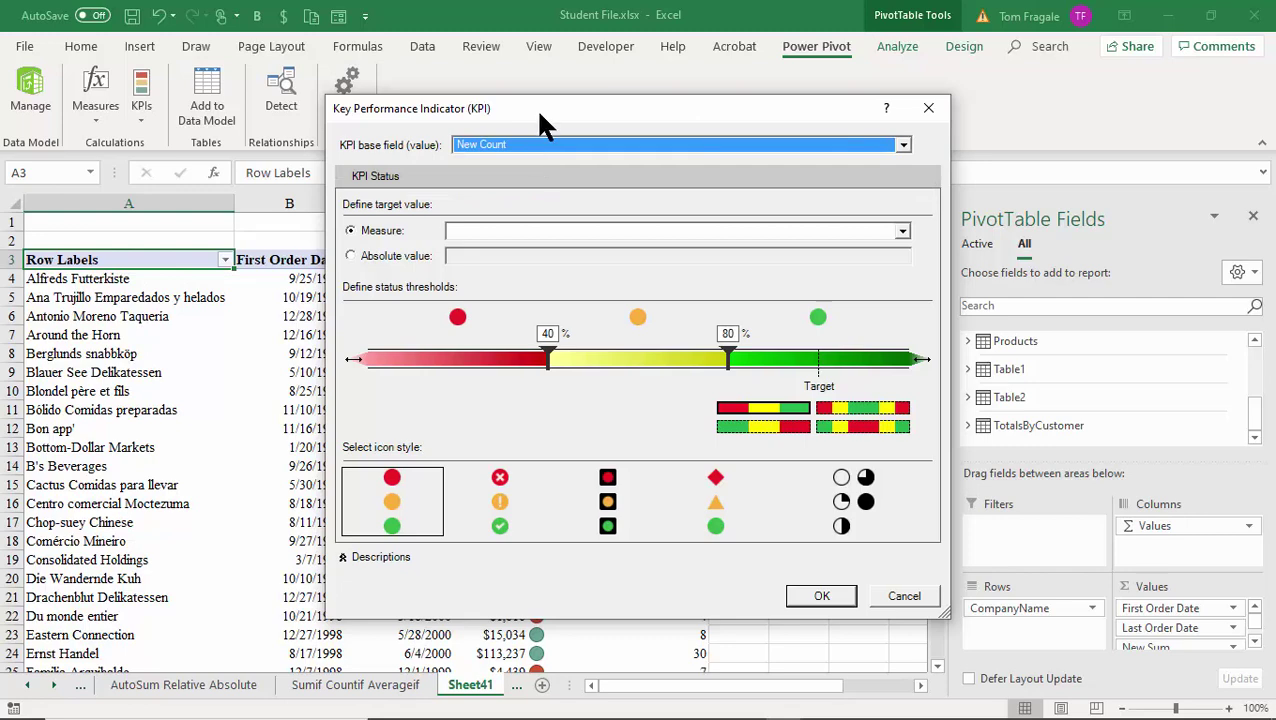
left_click_drag(535, 108, 500, 112)
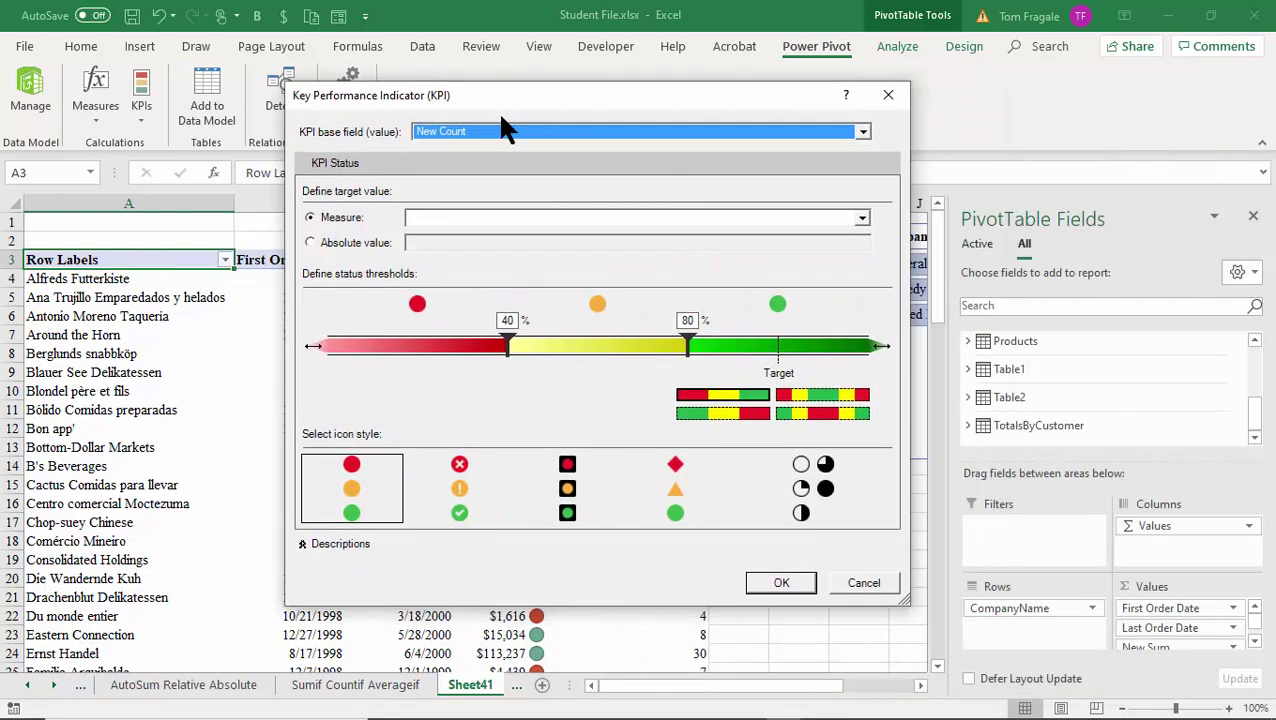
left_click(310, 242)
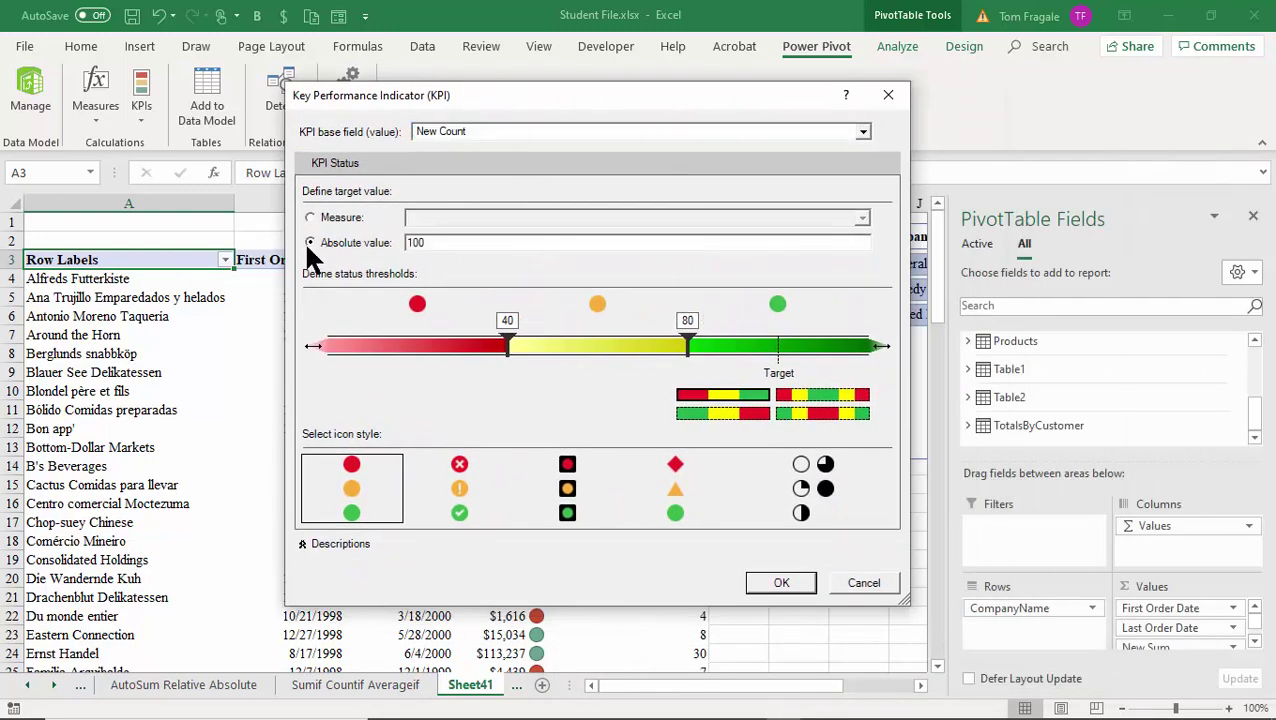
left_click_drag(393, 242, 437, 243)
Set the New Count KPI's status thresholds to 10 and 20 and create the KPI
left_click_drag(511, 346, 558, 347)
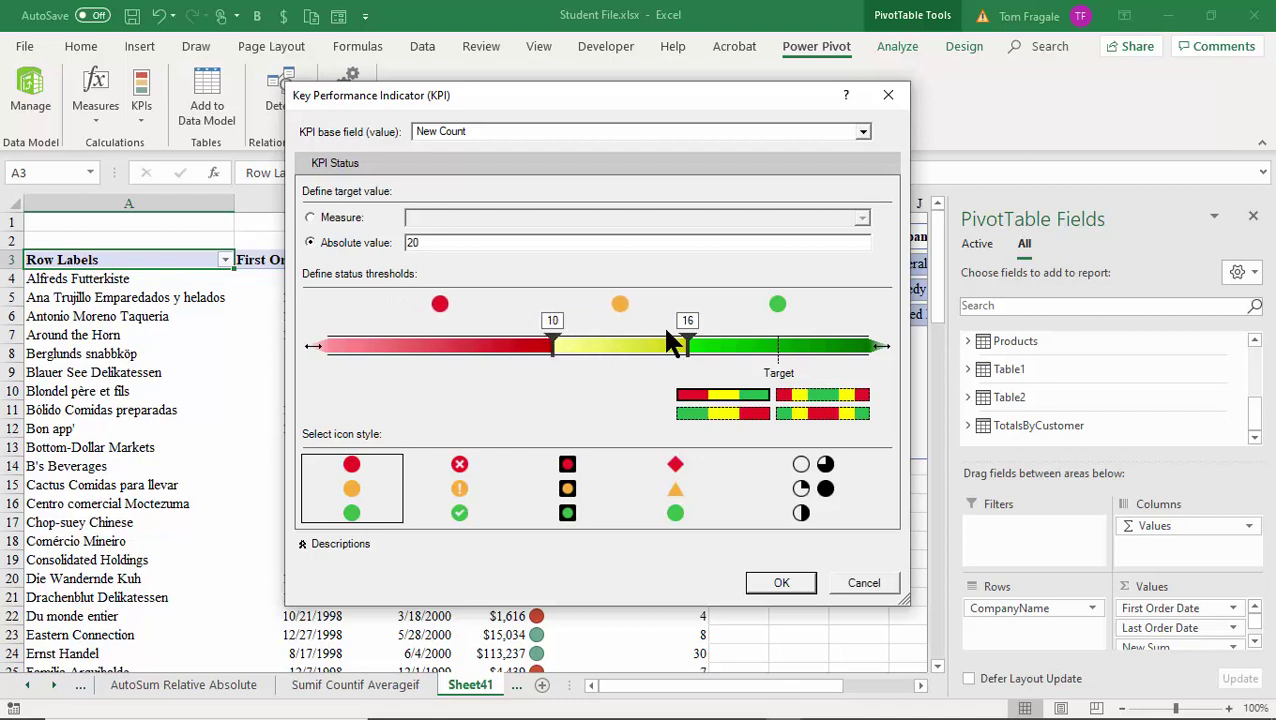
left_click_drag(686, 347, 778, 347)
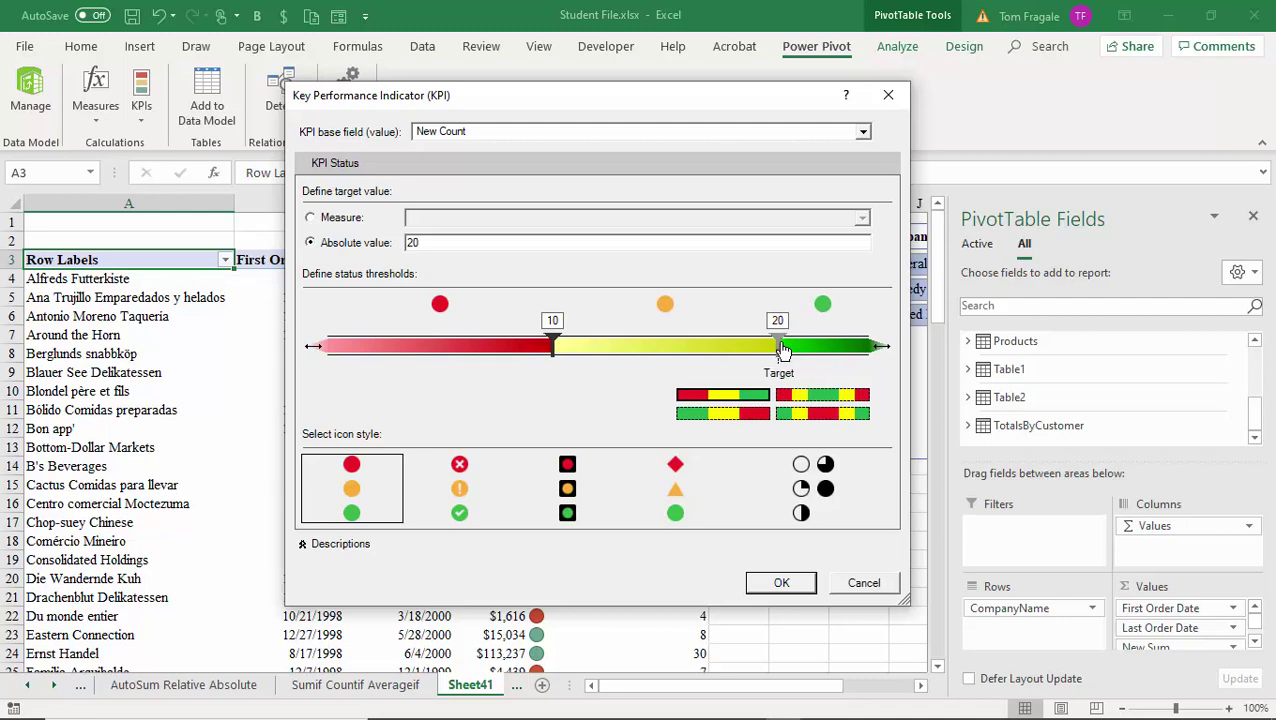
left_click(768, 580)
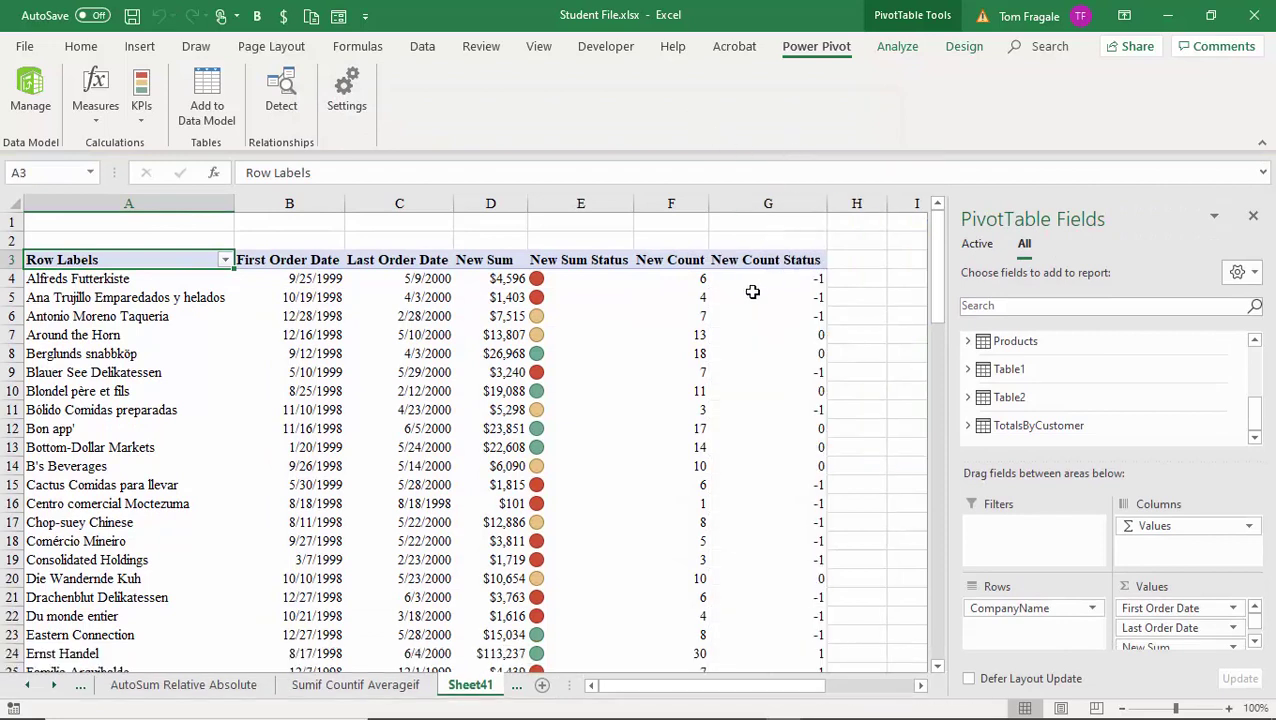
Expand the New Count KPI under the Orders table and re-add its Status field to the PivotTable as icons
left_click(1255, 341)
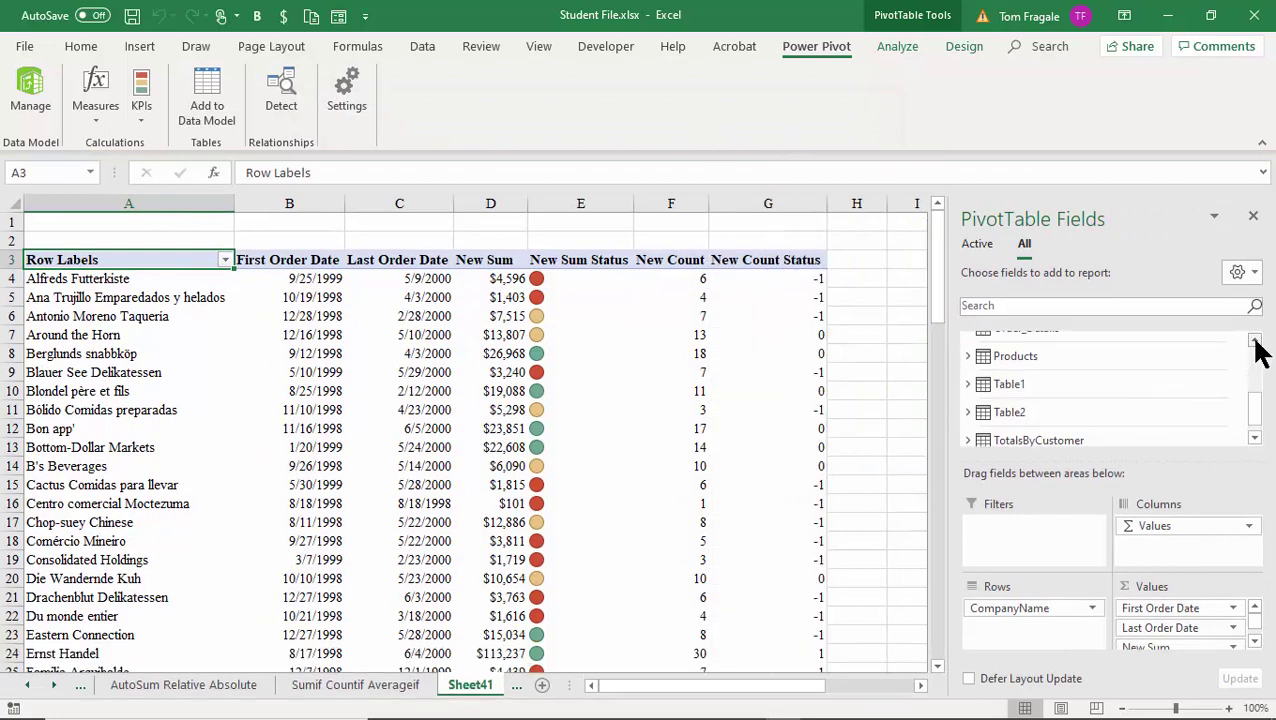
left_click(1255, 341)
left_click(1255, 341)
left_click(1255, 341)
left_click(1255, 341)
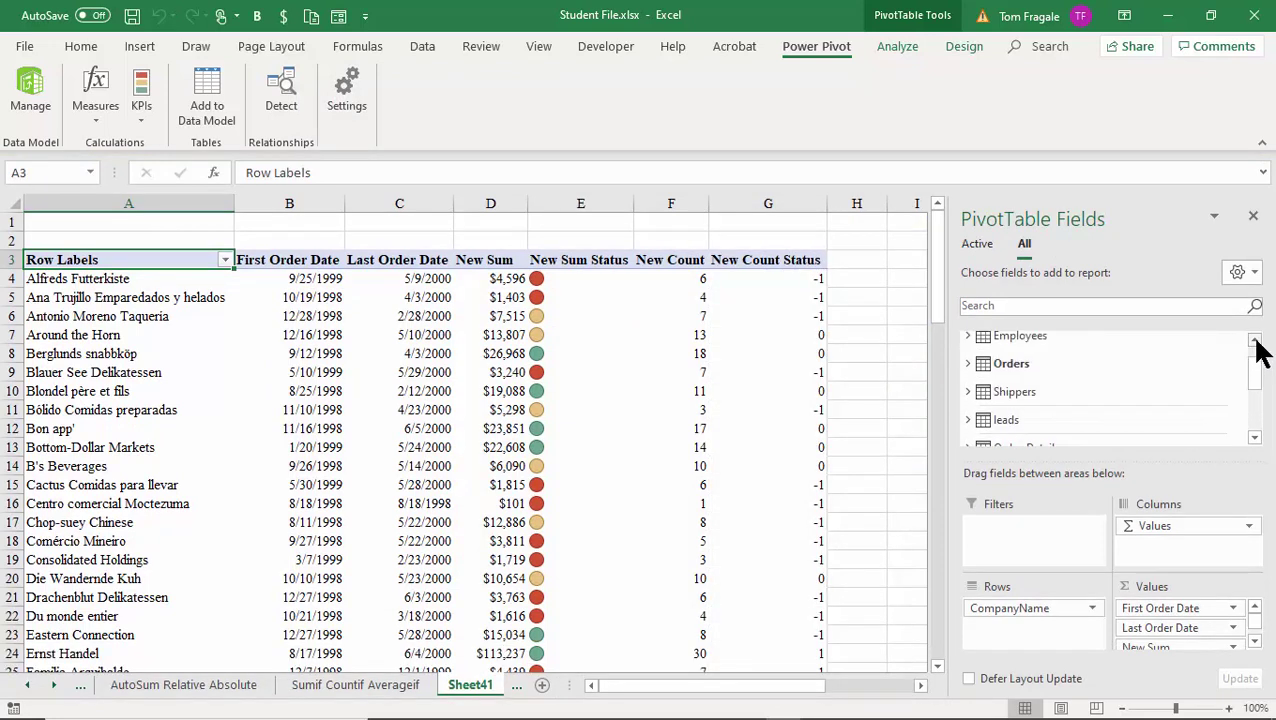
left_click(969, 363)
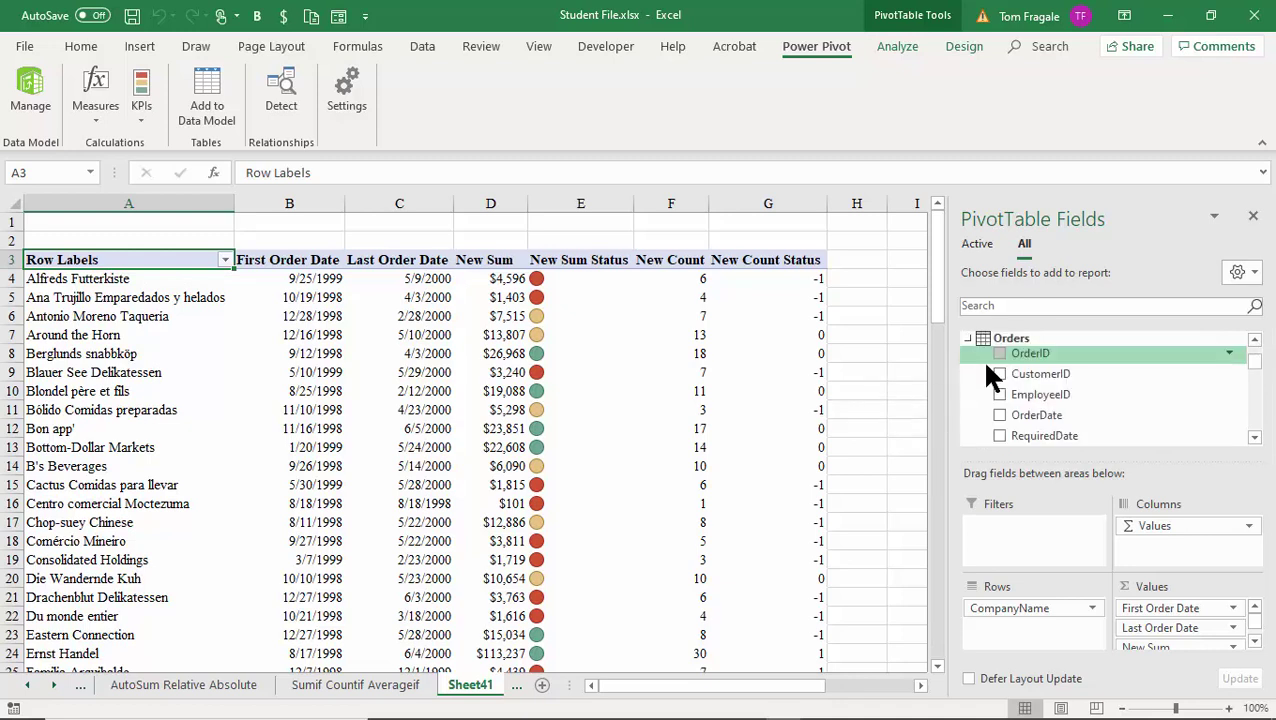
left_click(1254, 438)
left_click(1254, 438)
left_click(1254, 438)
left_click(1255, 438)
left_click(1255, 438)
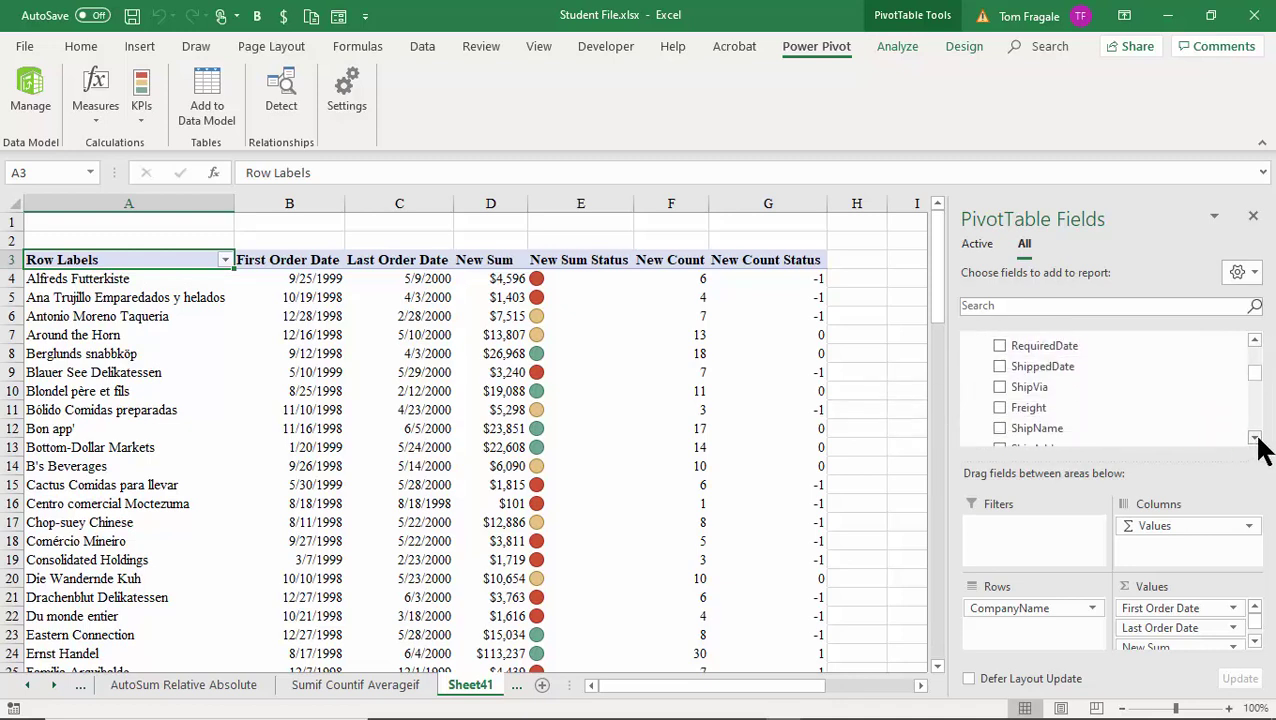
left_click(1255, 438)
left_click(1255, 438)
left_click(1255, 438)
left_click(1255, 438)
left_click(1255, 438)
left_click(1255, 438)
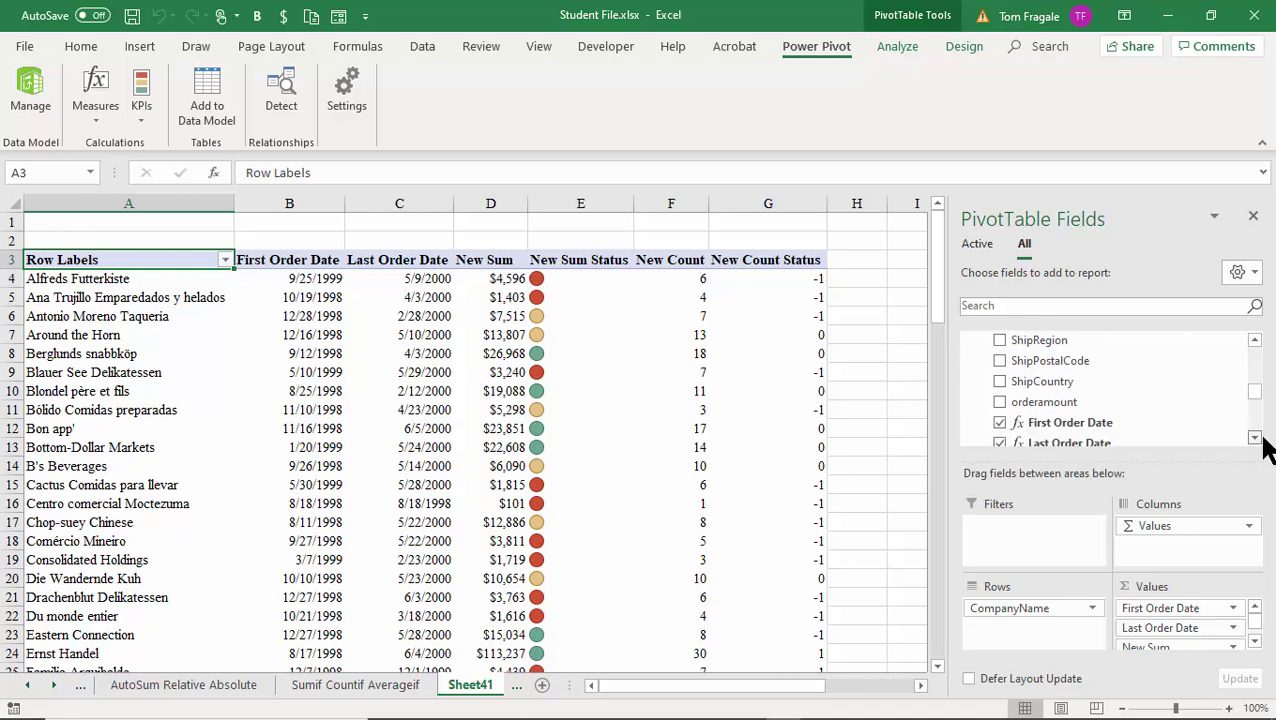
left_click(1255, 438)
left_click(1255, 438)
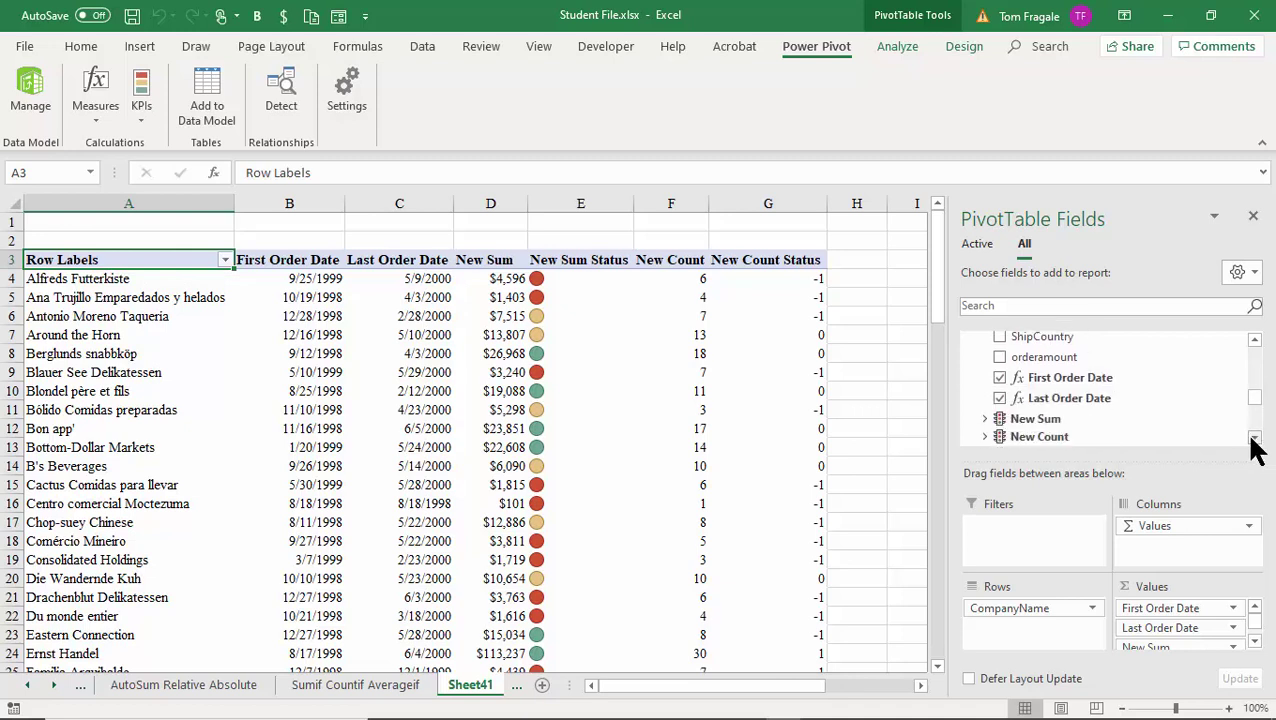
left_click(1255, 438)
left_click(1255, 438)
left_click(984, 406)
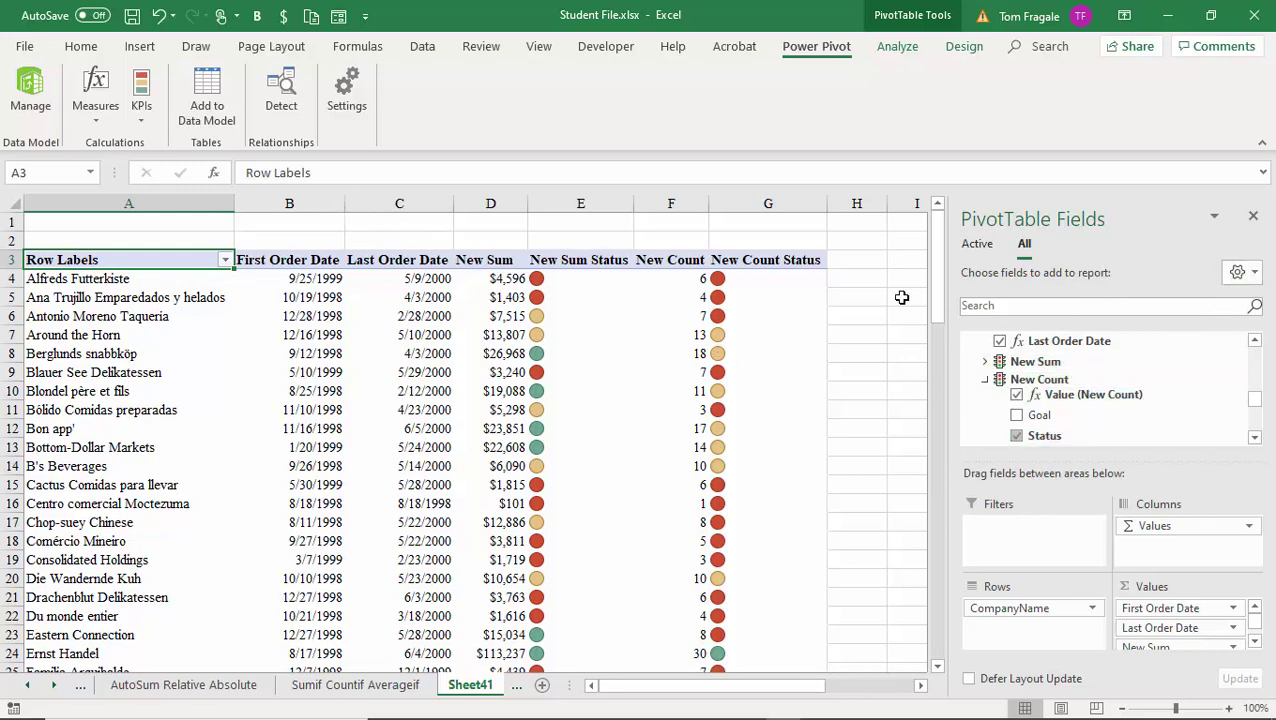
Close the PivotTable field list and move the CompanyName and LastName slicers side by side next to the PivotTable
left_click(1253, 216)
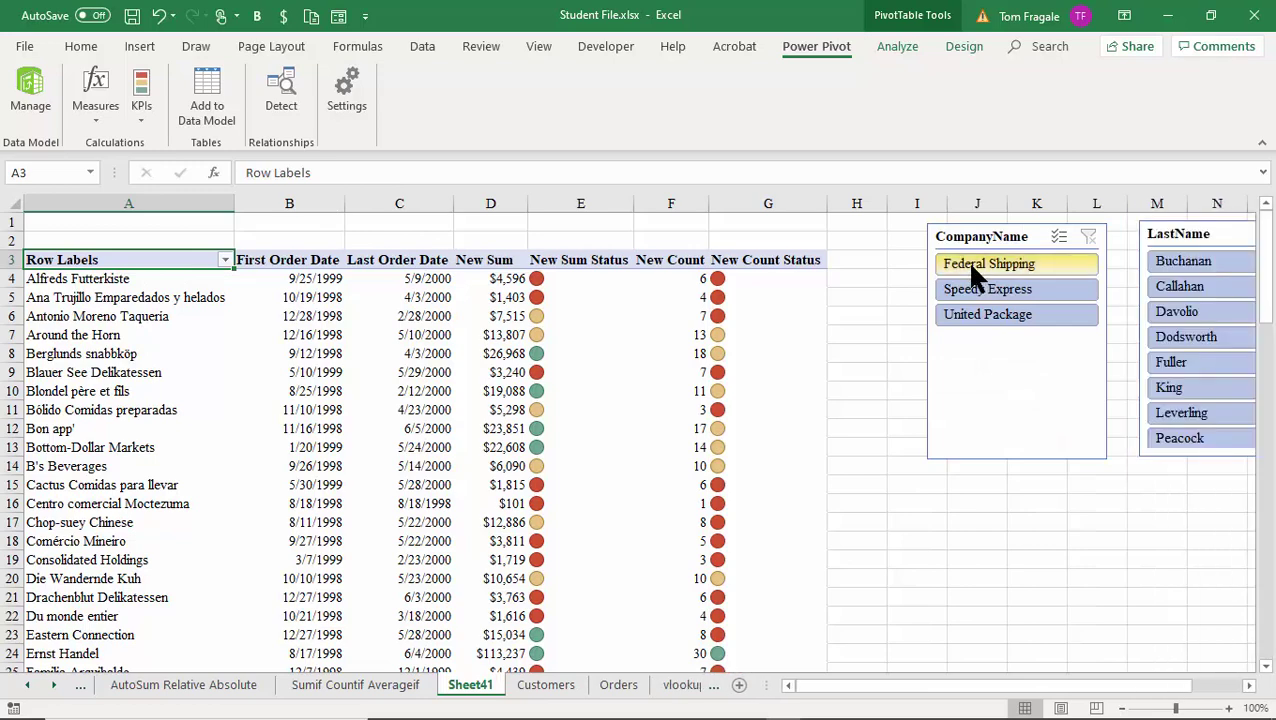
left_click_drag(931, 236, 841, 248)
left_click_drag(1142, 241, 1010, 255)
Try the slicers with different shippers and employee last names, ending on Federal Shipping and the fourth last name
left_click(1074, 326)
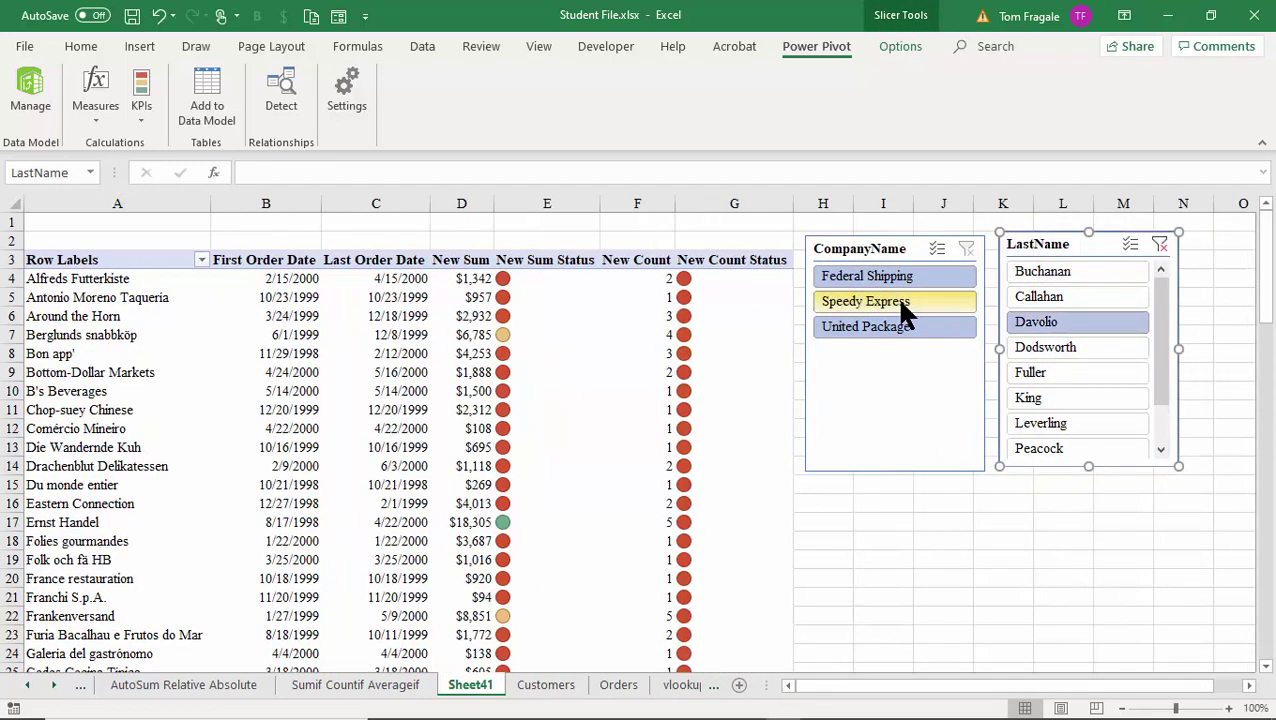
left_click(898, 303)
left_click(883, 325)
left_click(1030, 293)
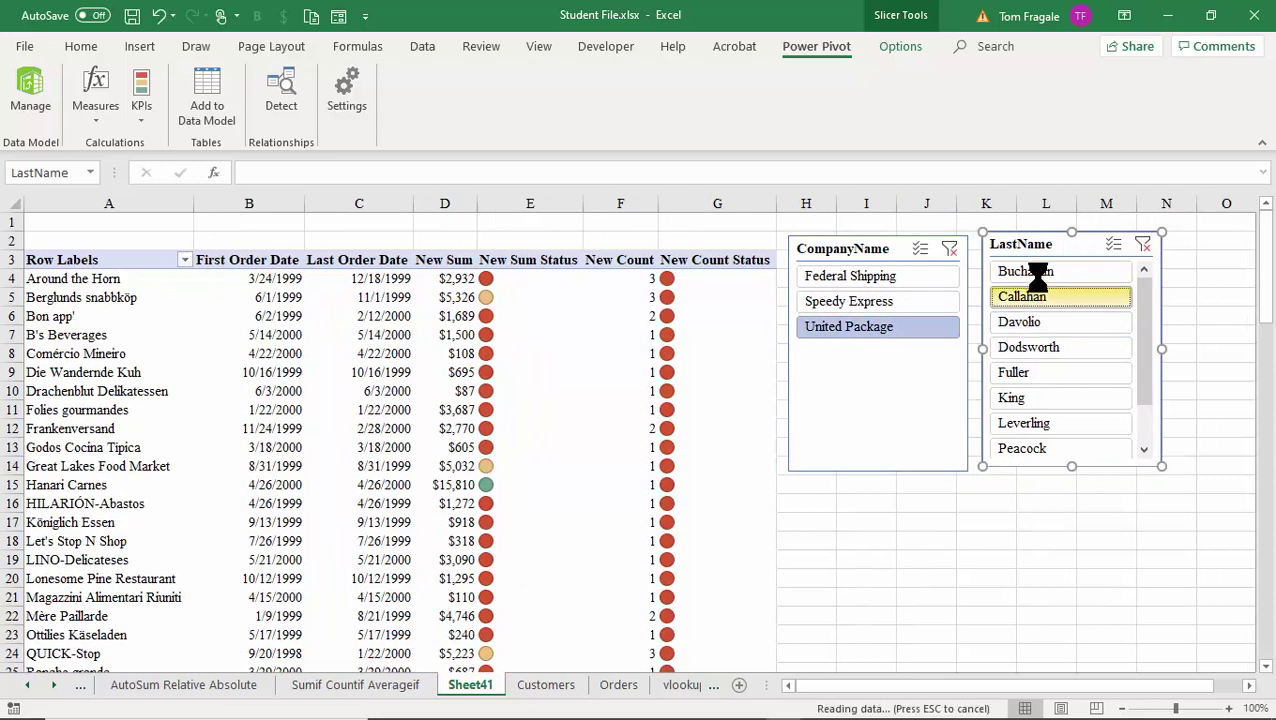
left_click(1030, 271)
left_click(897, 276)
left_click(1035, 349)
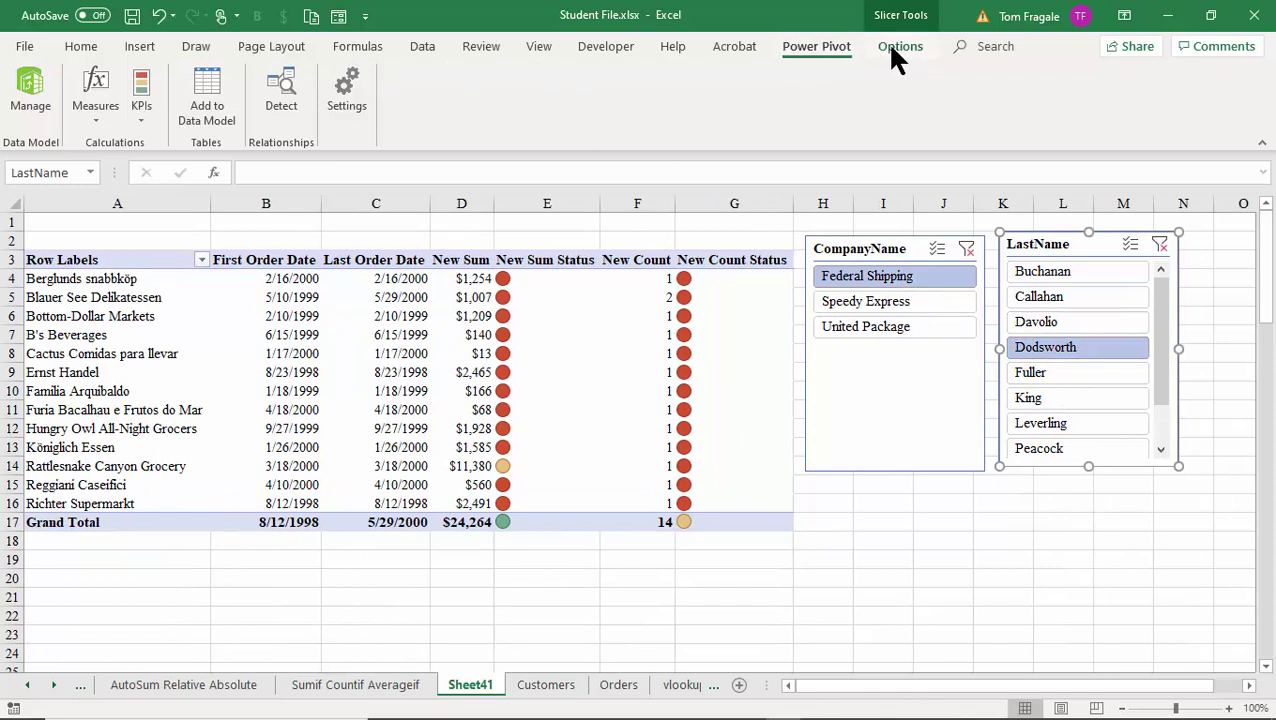
Insert an OrderDate timeline for the PivotTable and place it below the two slicers
left_click(422, 369)
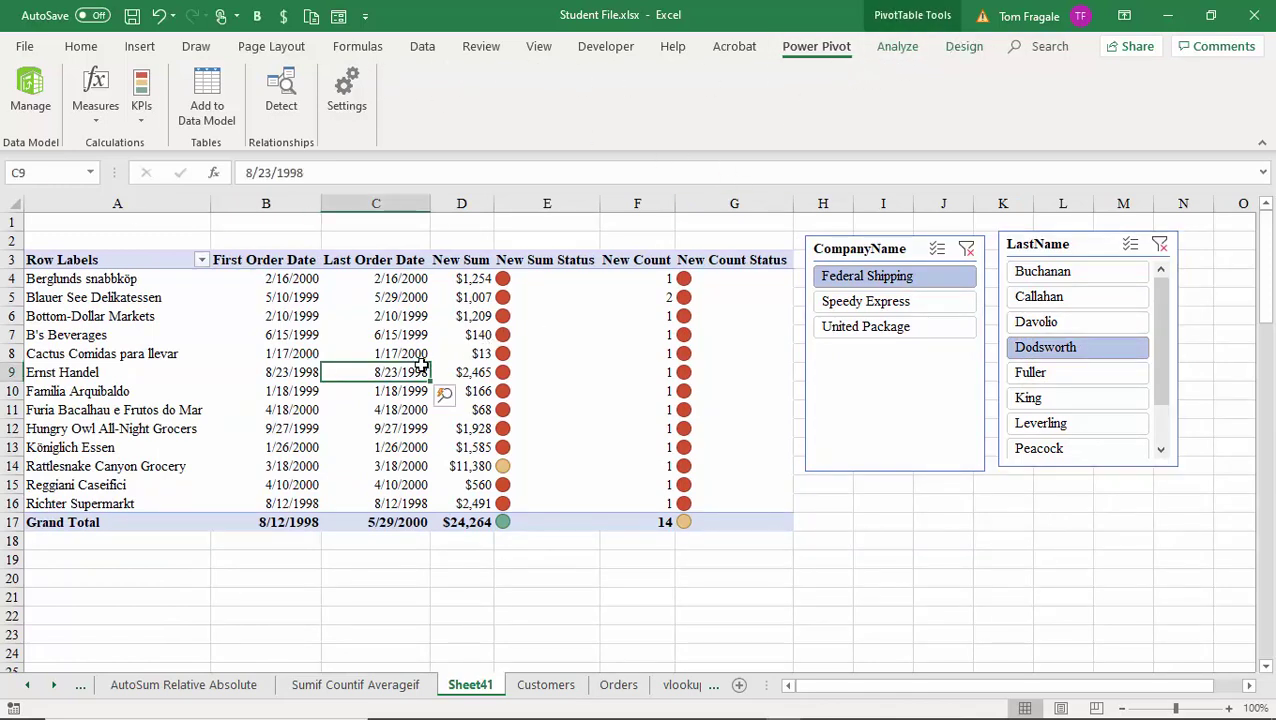
left_click(890, 52)
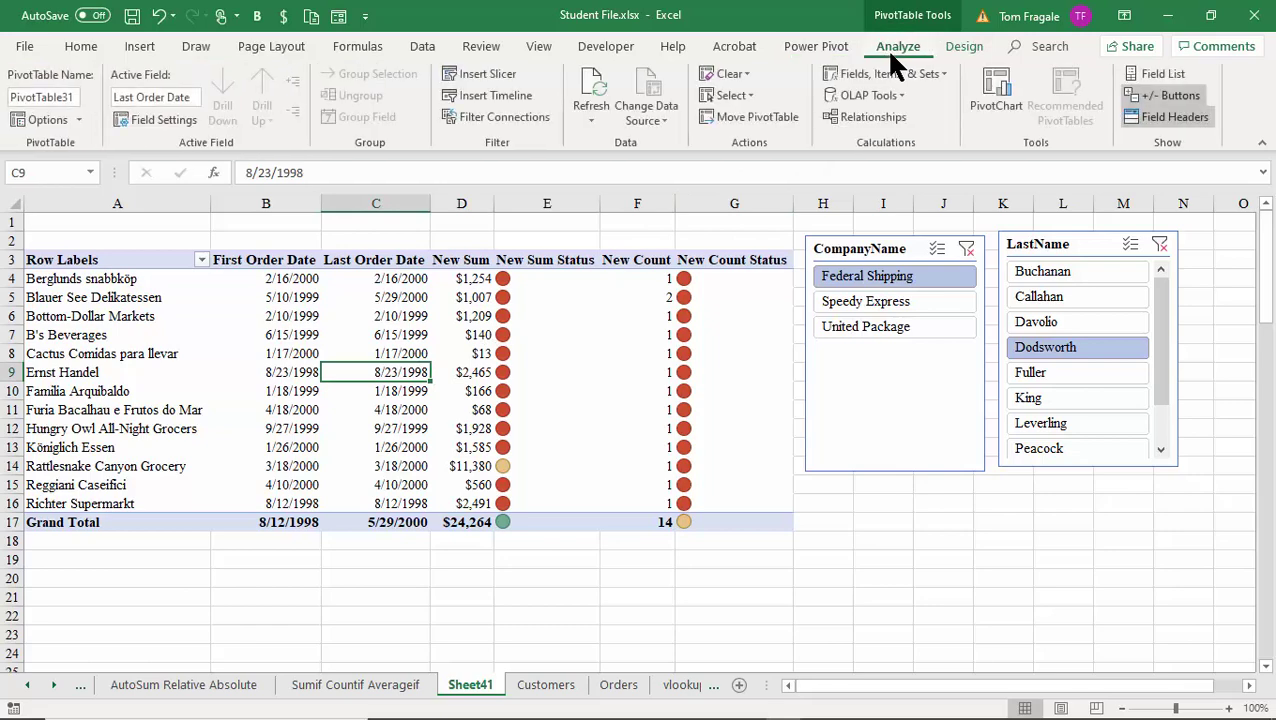
left_click(520, 99)
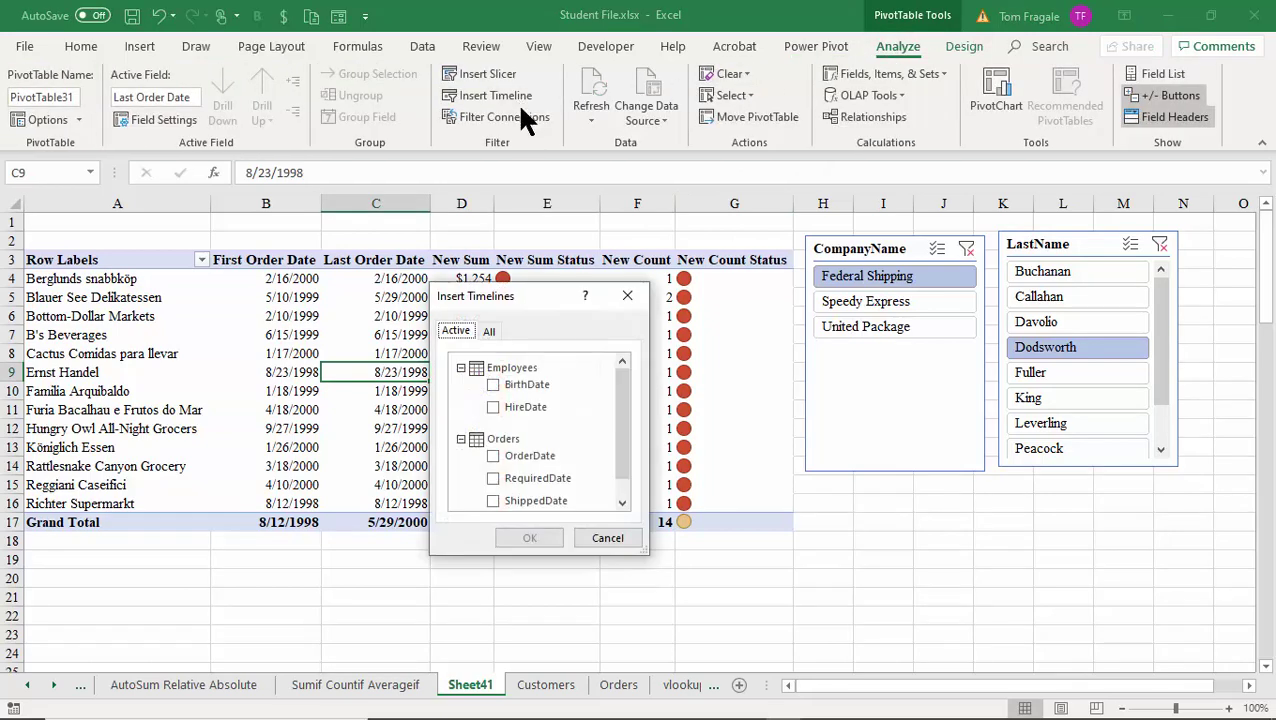
left_click(494, 457)
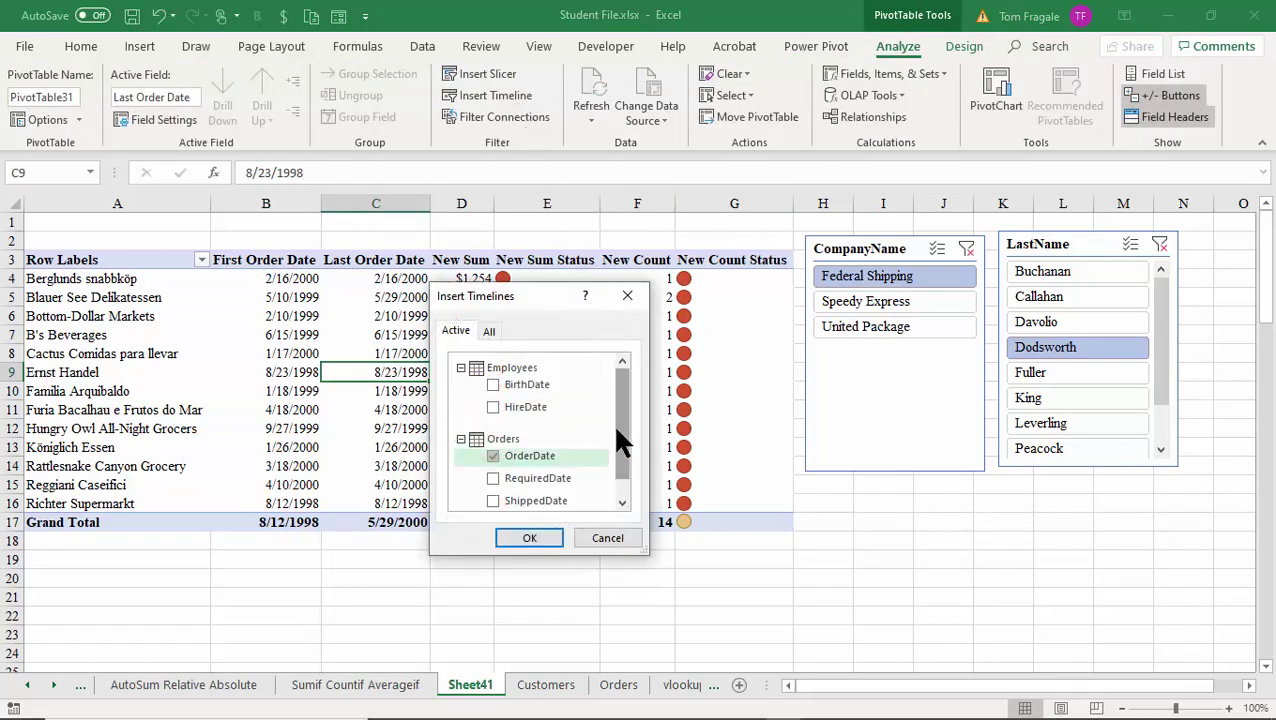
left_click(535, 536)
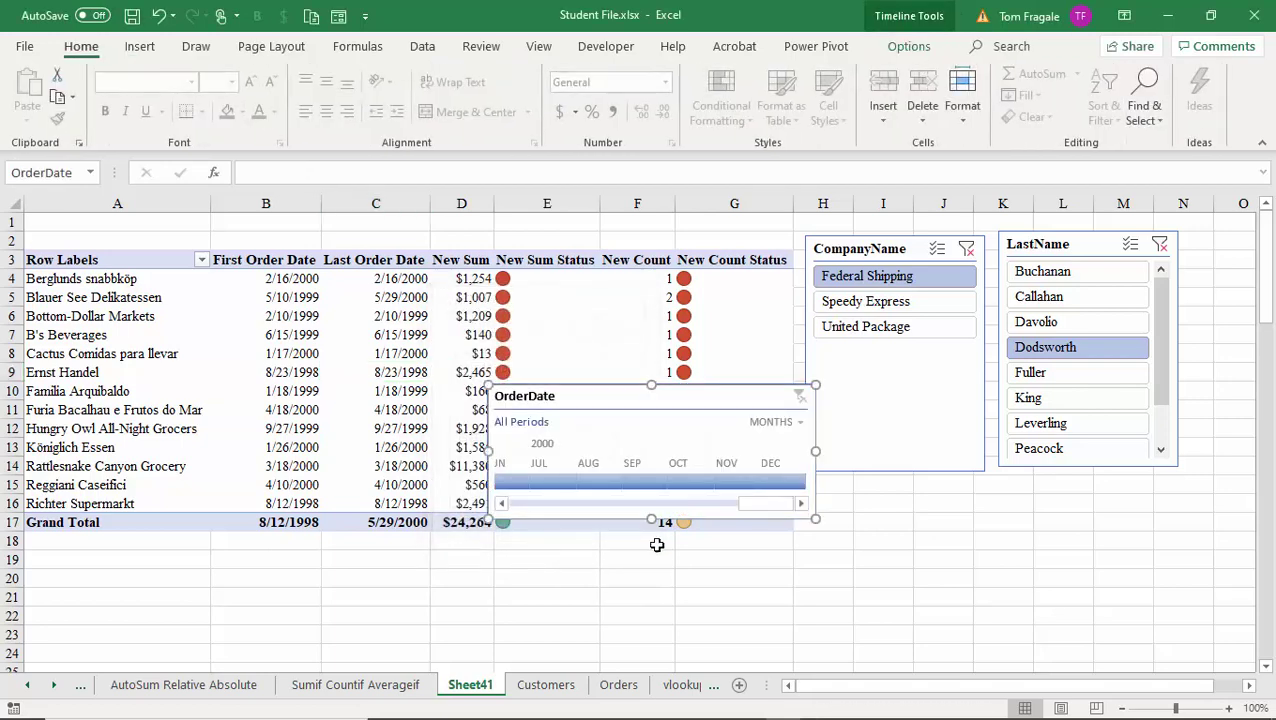
left_click_drag(646, 401, 965, 515)
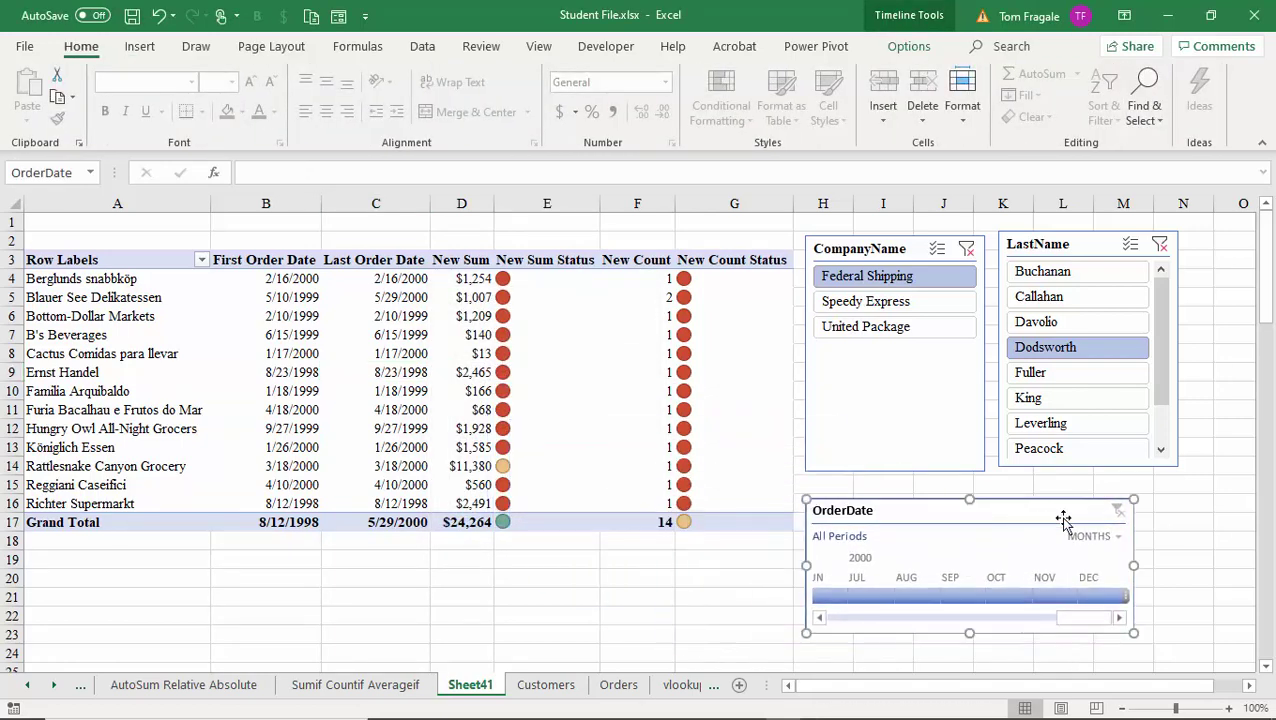
Switch the OrderDate timeline to years and filter the PivotTable to 1998
left_click(1104, 534)
left_click(1112, 556)
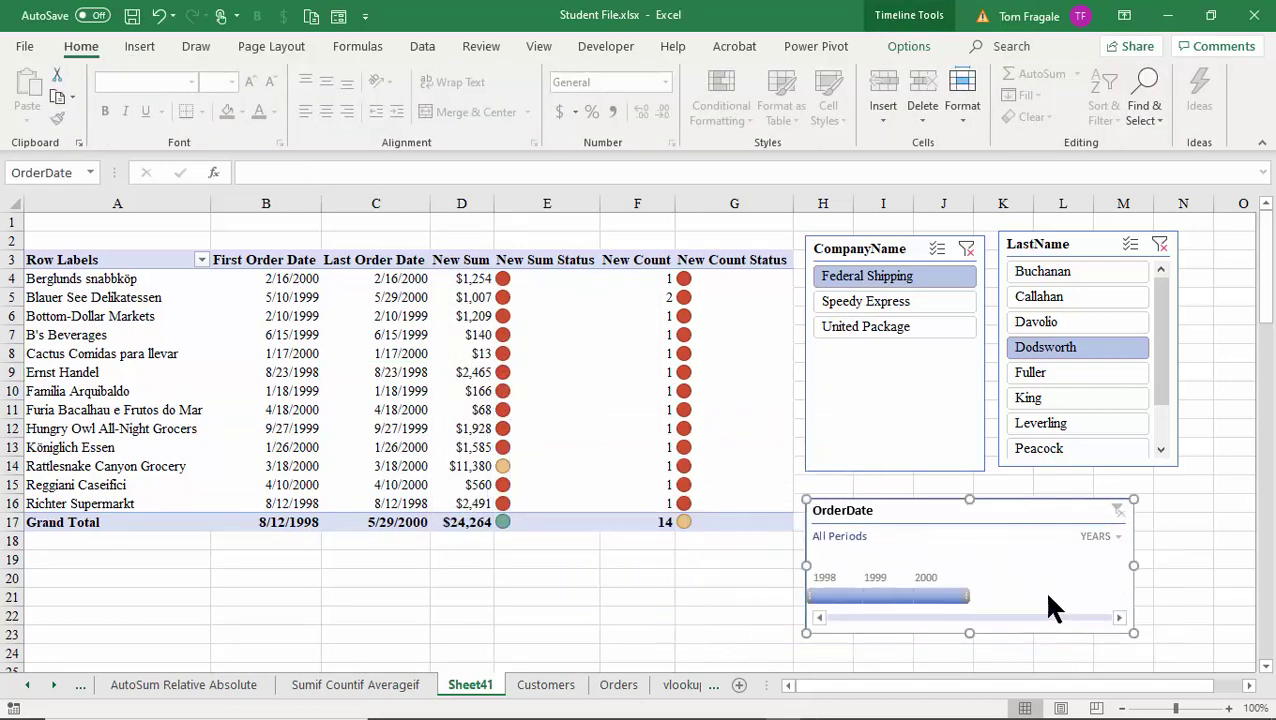
left_click(828, 598)
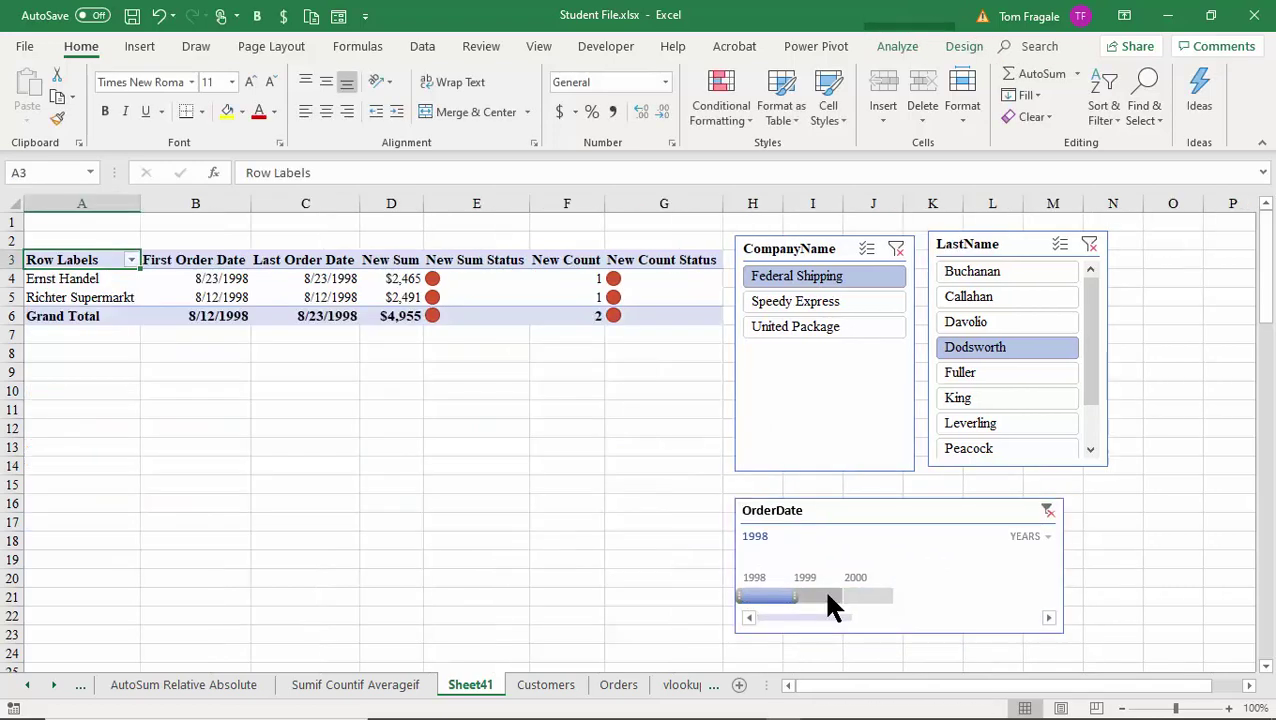
Filter to United Package, try single employee last names, and select the second, fourth and fifth last names together
left_click(820, 328)
left_click(992, 272)
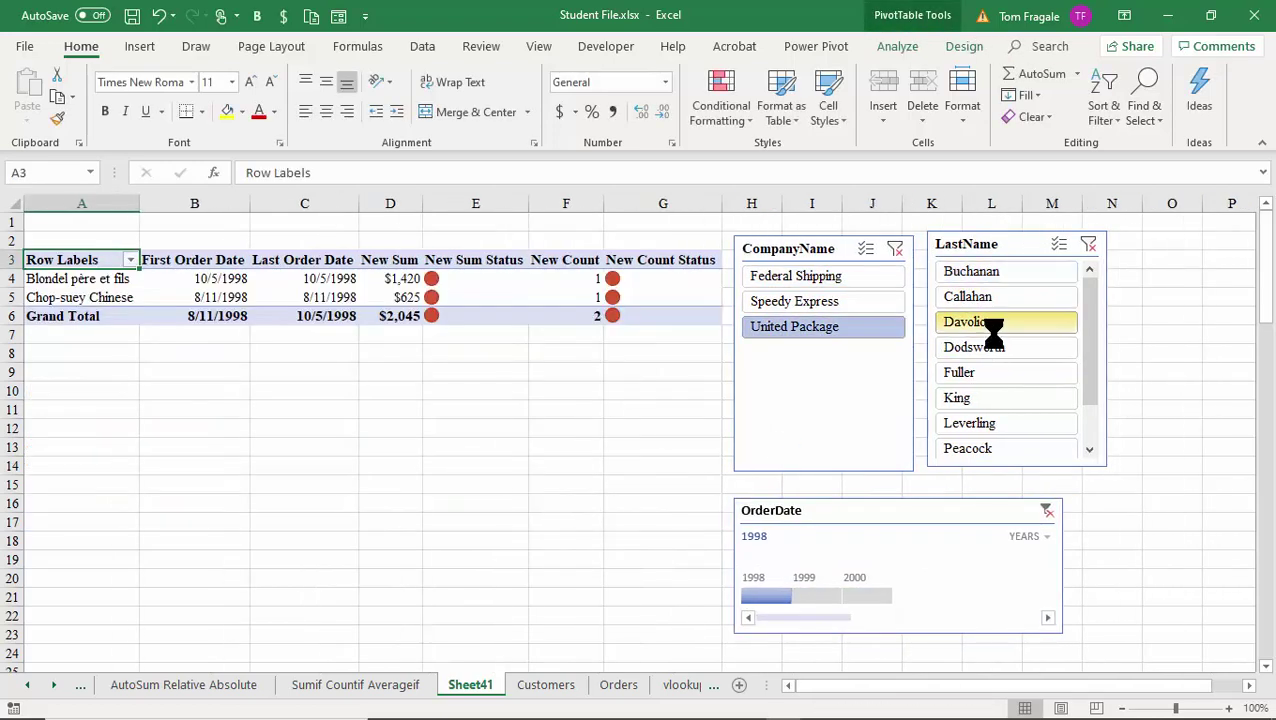
left_click(990, 324)
left_click(1012, 373)
left_click(1040, 300)
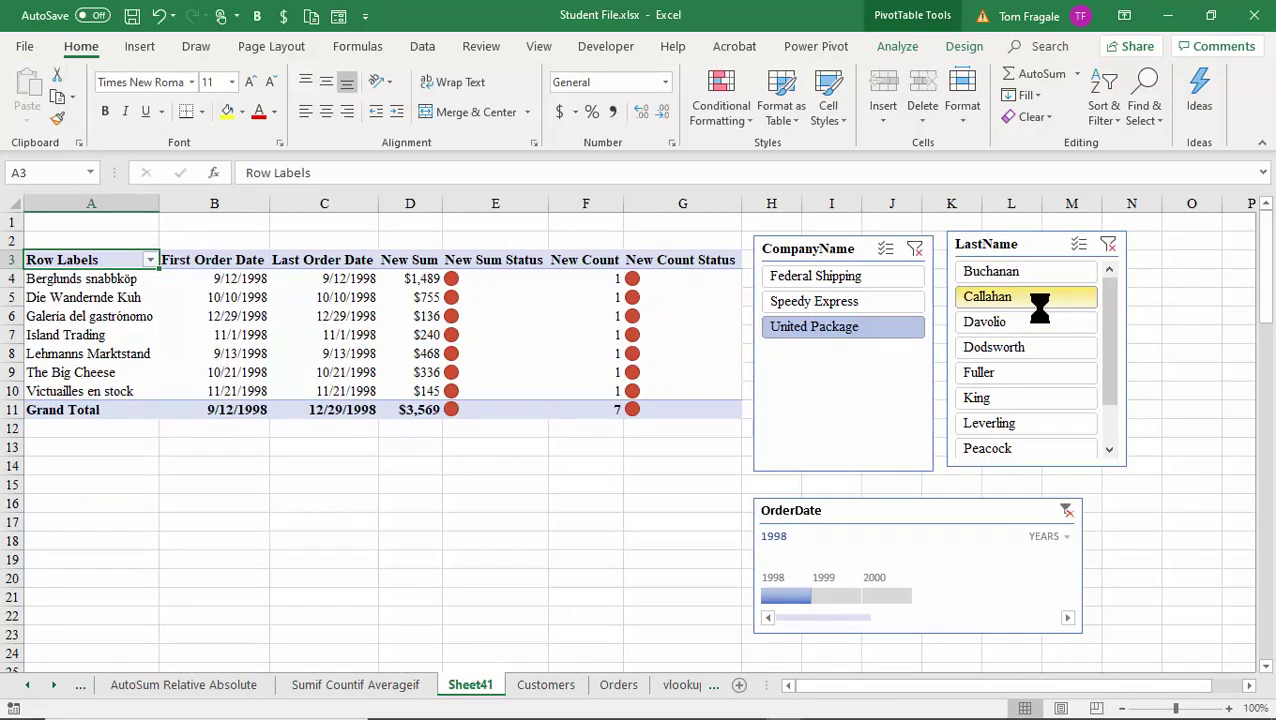
left_click(1012, 368, "ctrl")
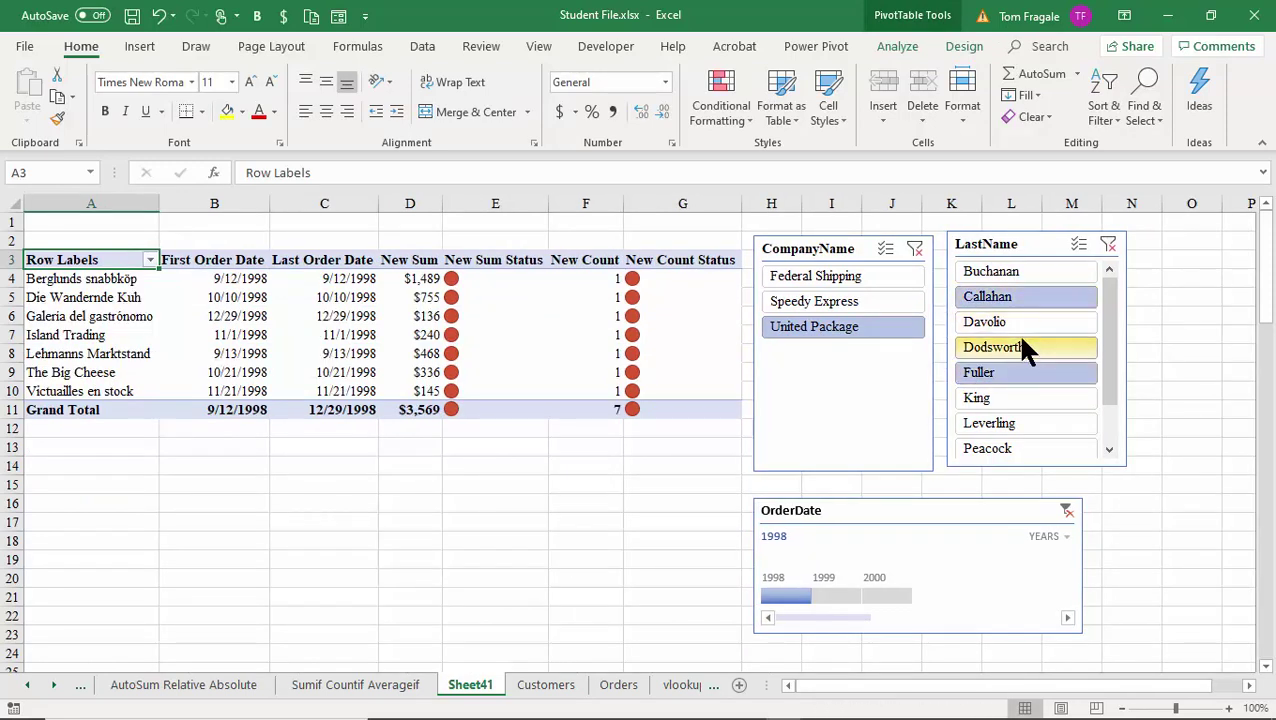
left_click(1017, 346, "ctrl")
Filter by Speedy Express, switch to Federal Shipping, and add the other two shippers so all three are selected
left_click(867, 300)
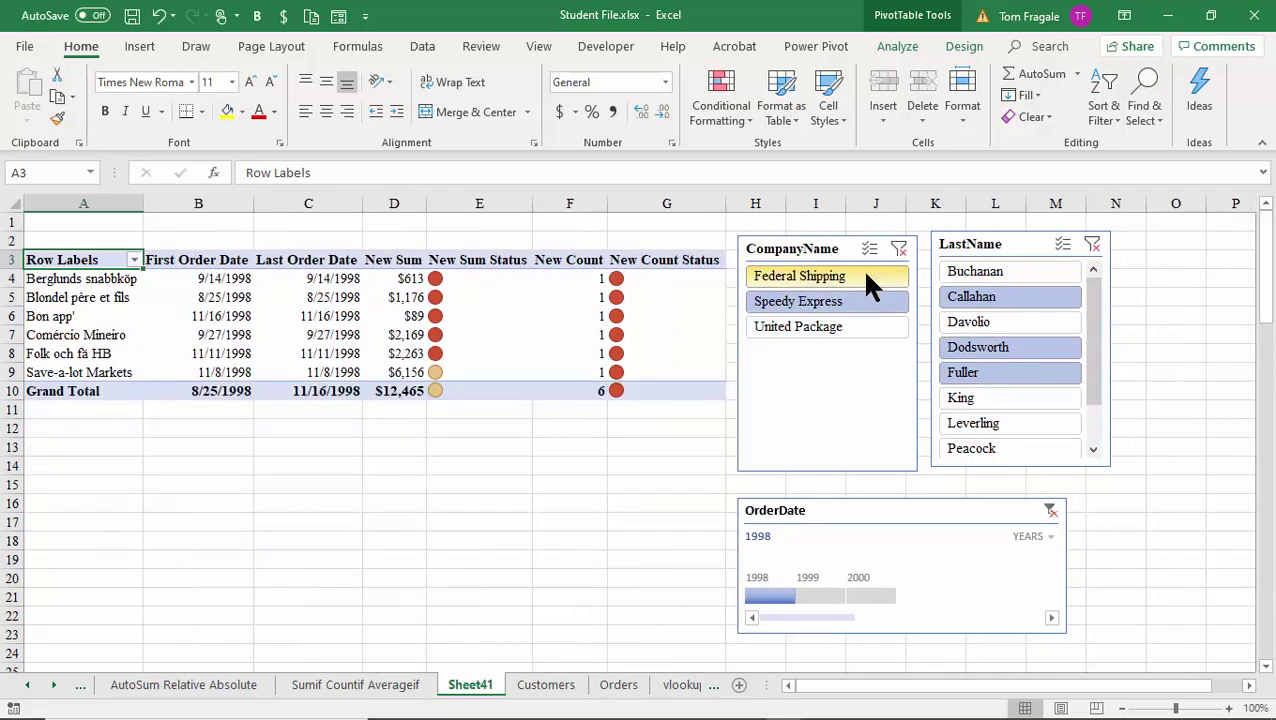
left_click(863, 274)
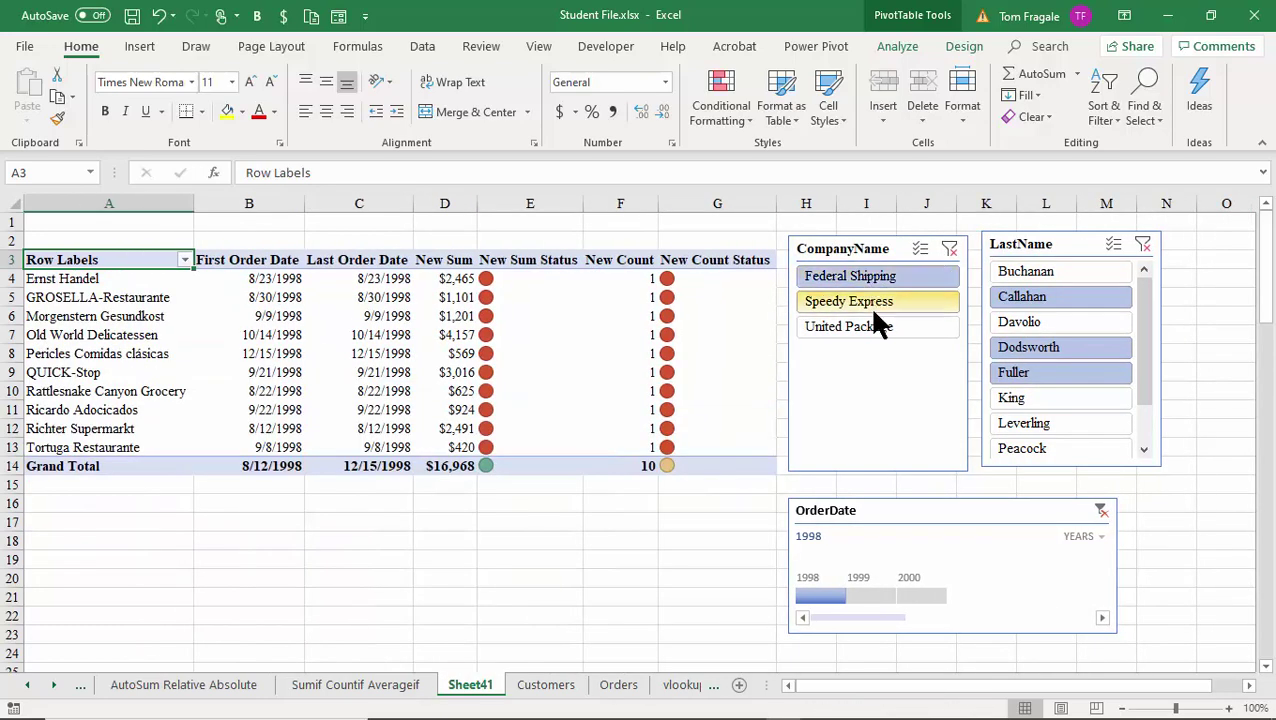
left_click(868, 303, "ctrl")
left_click(870, 327, "ctrl")
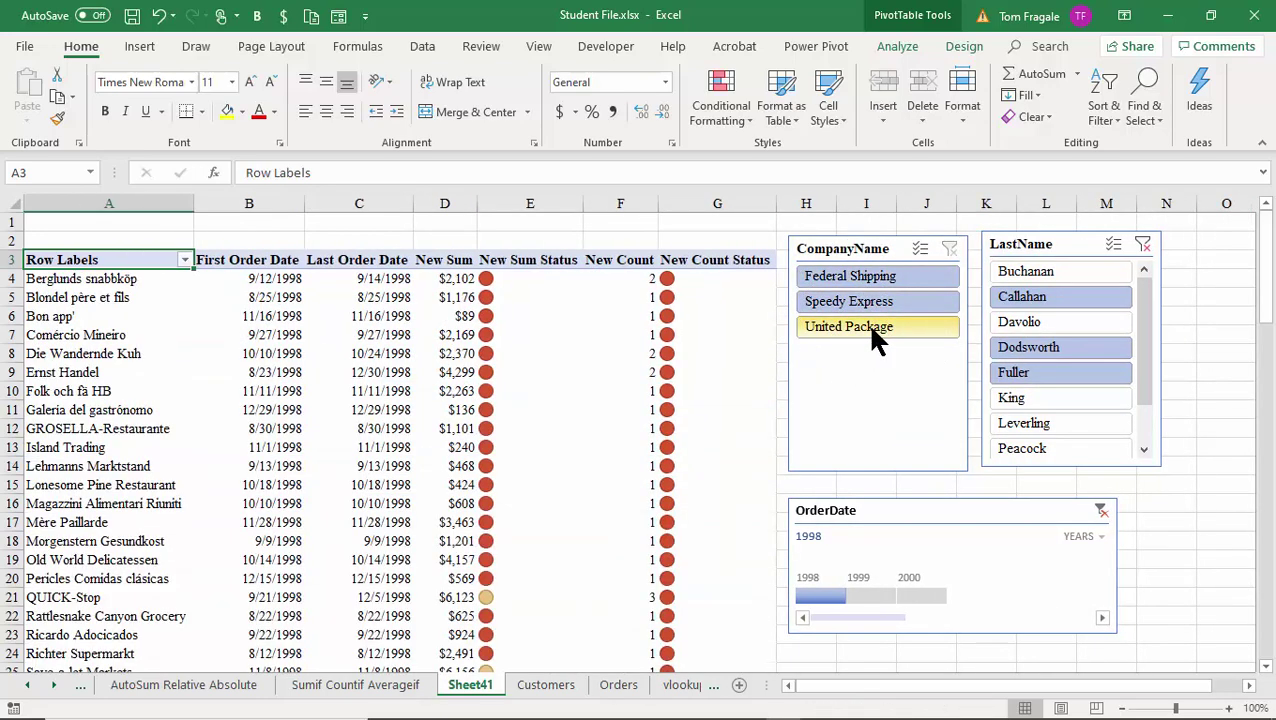
Filter the 1998 orders by each of the first four employee last names, one at a time
left_click(1027, 274)
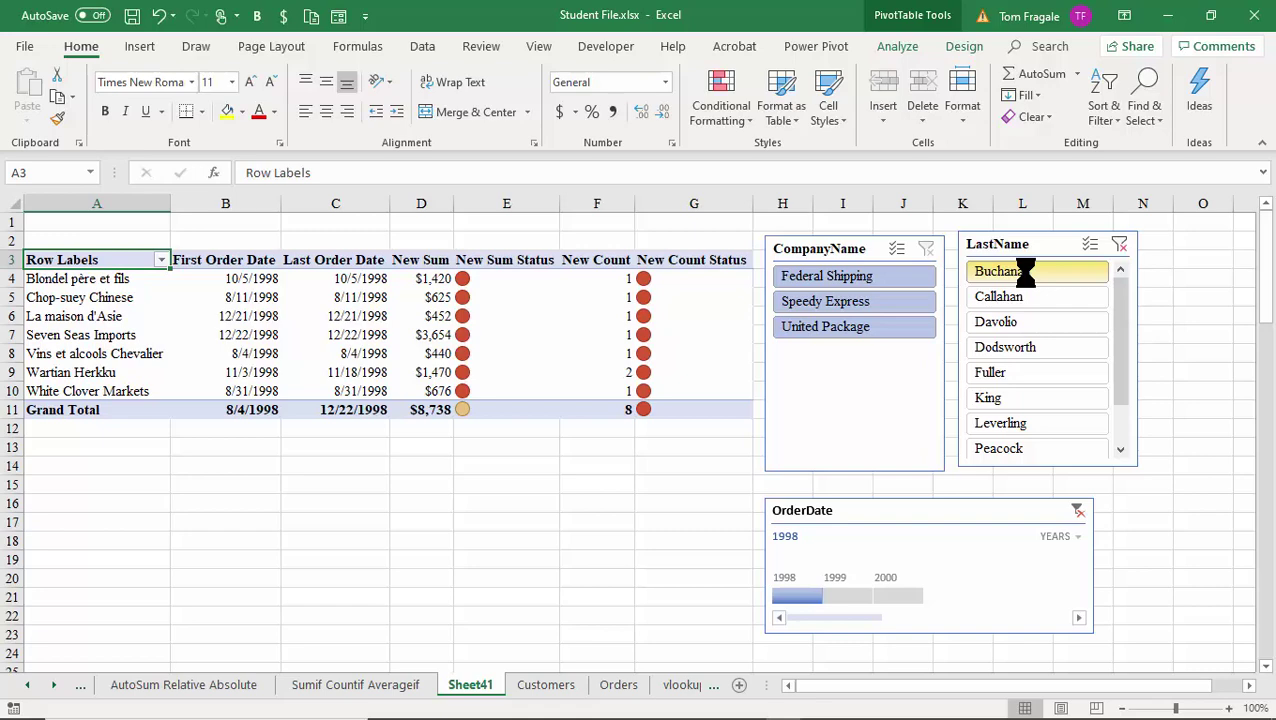
left_click(996, 294)
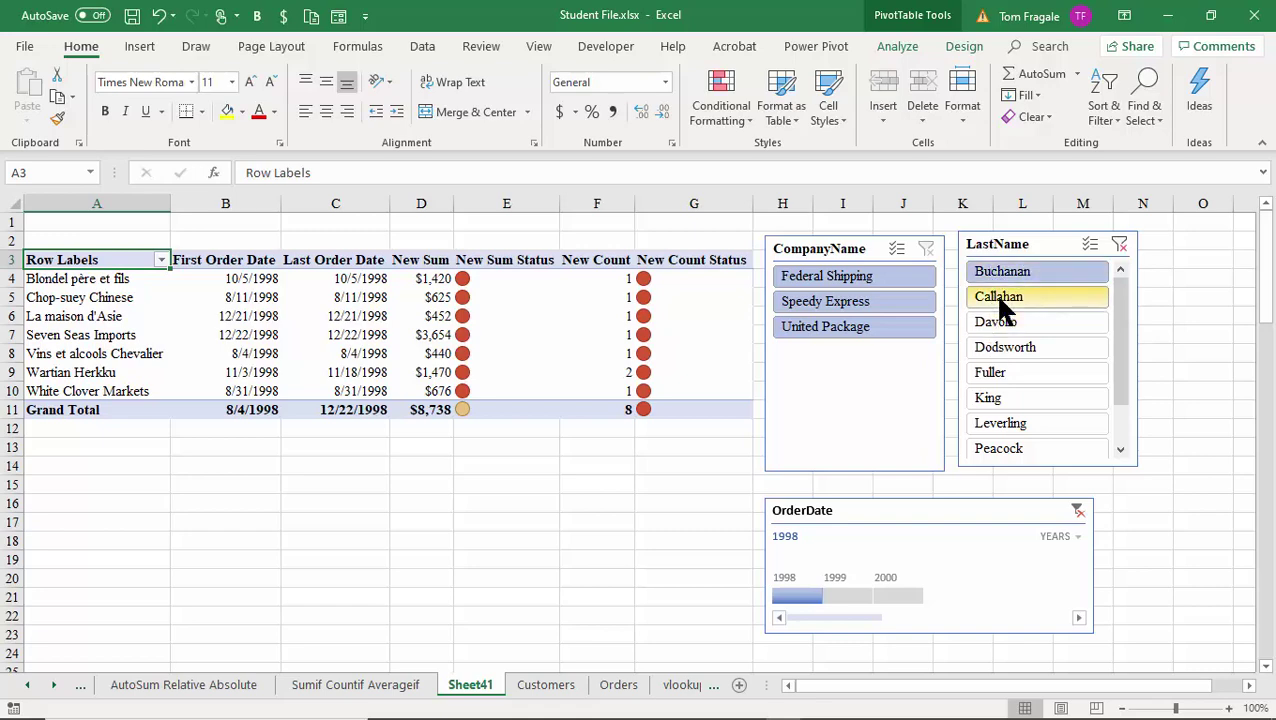
left_click(1003, 322)
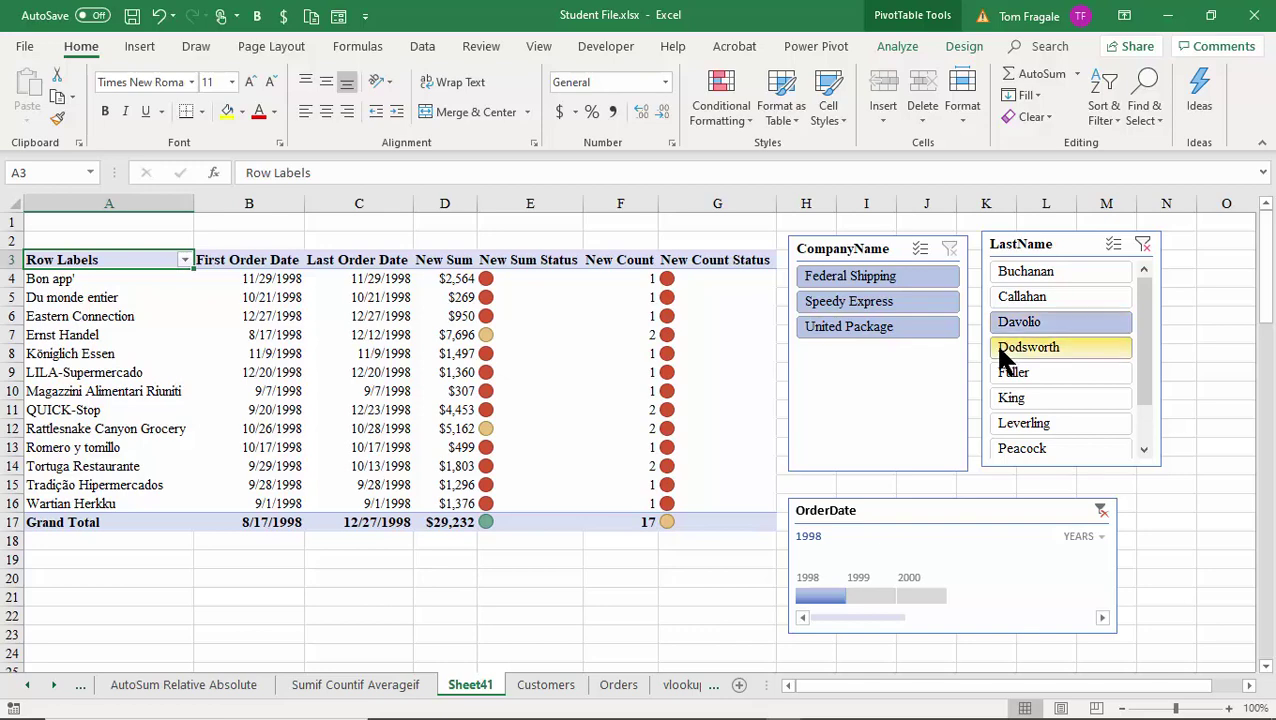
left_click(1003, 350)
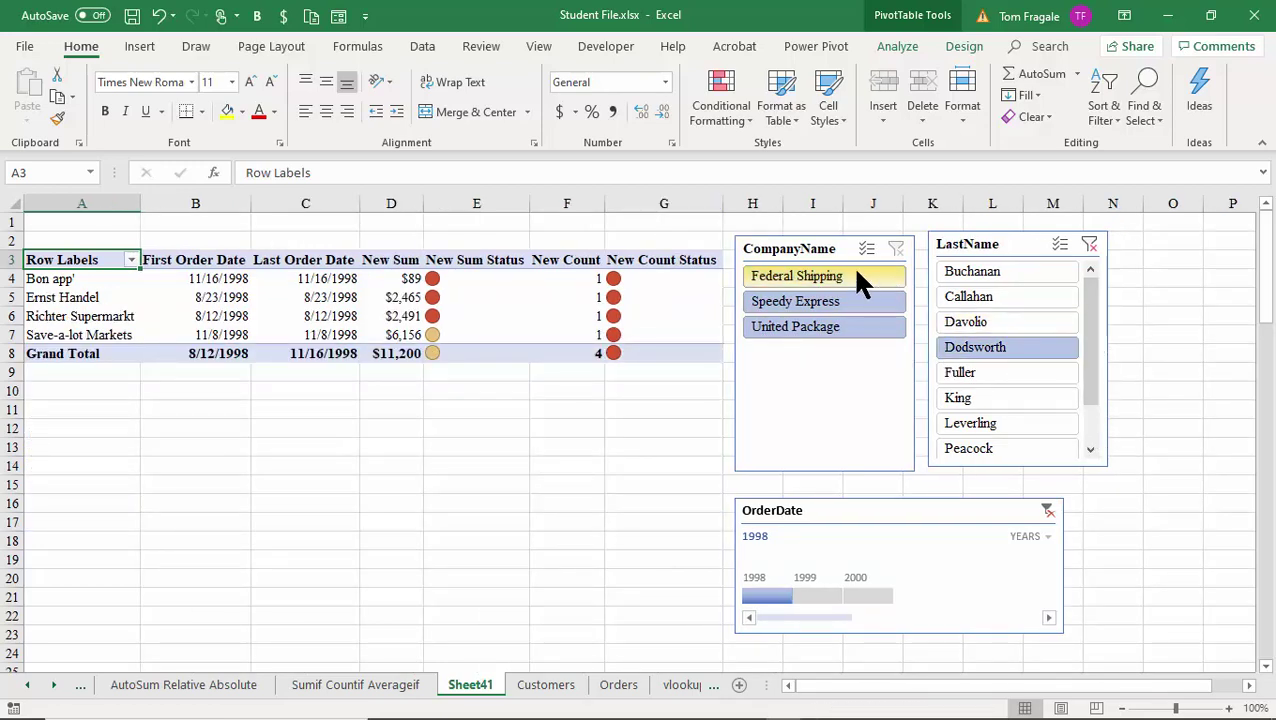
left_click(816, 46)
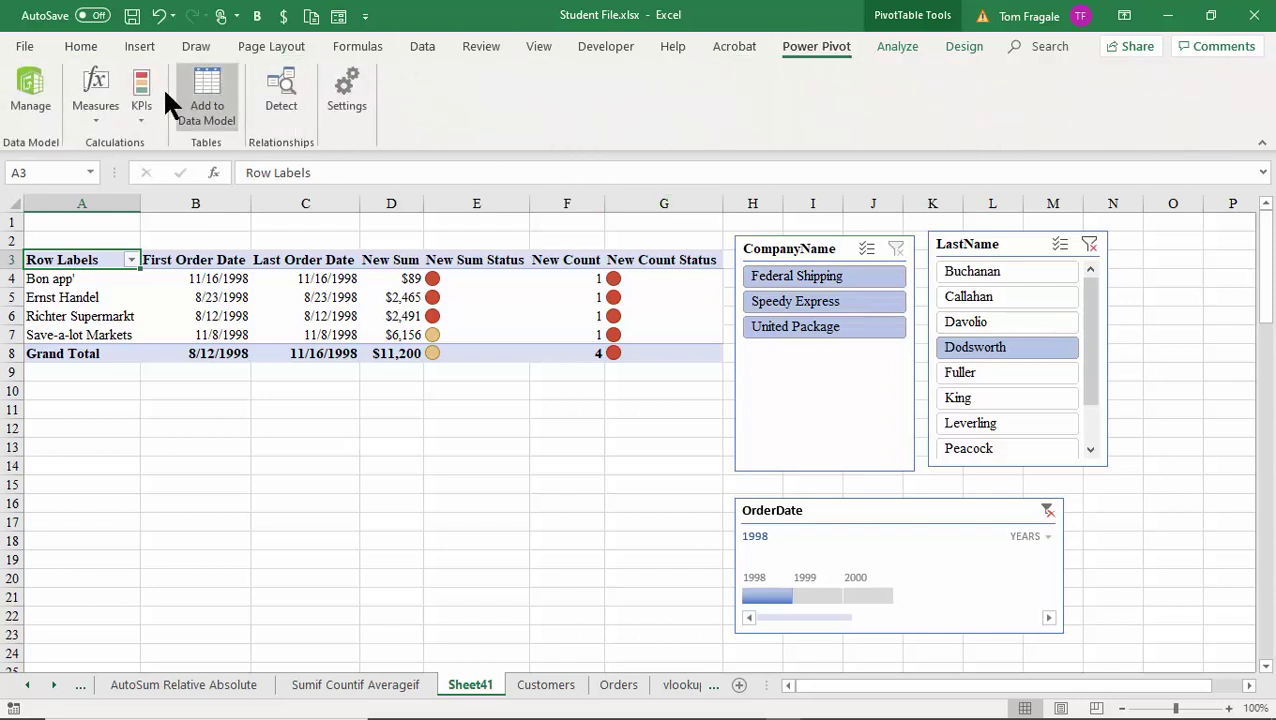
left_click(92, 118)
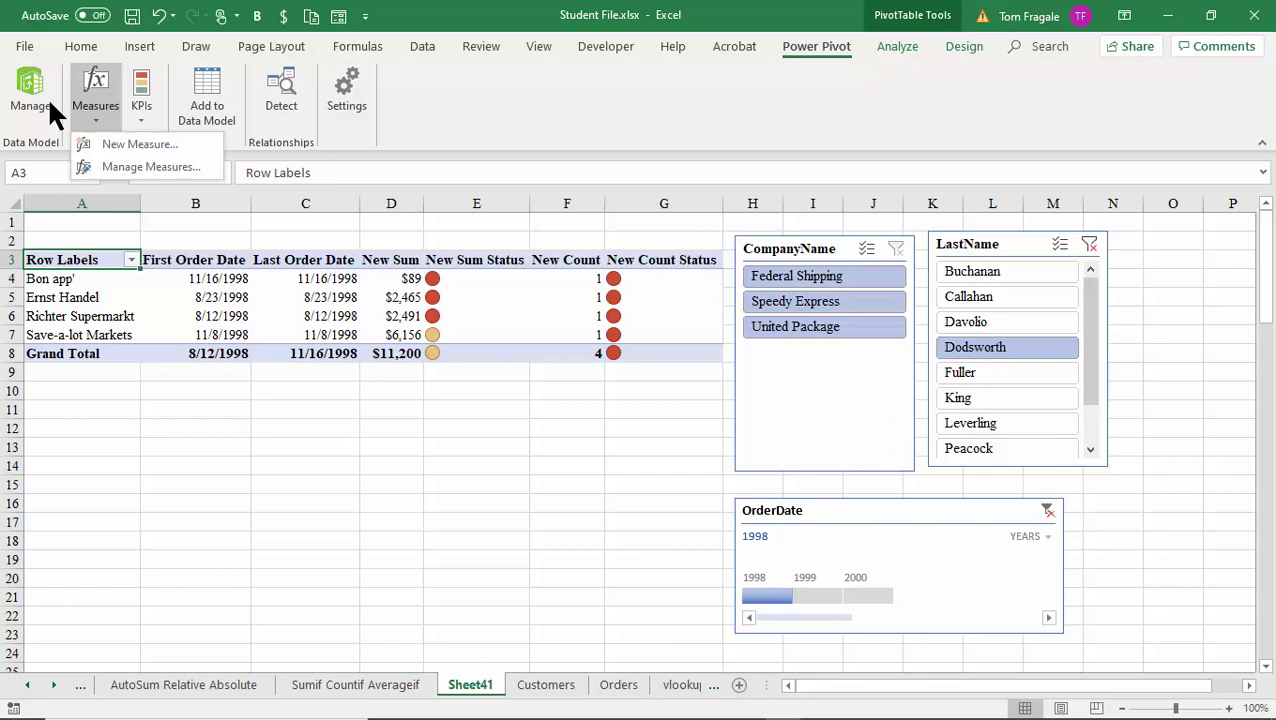
key("Escape")
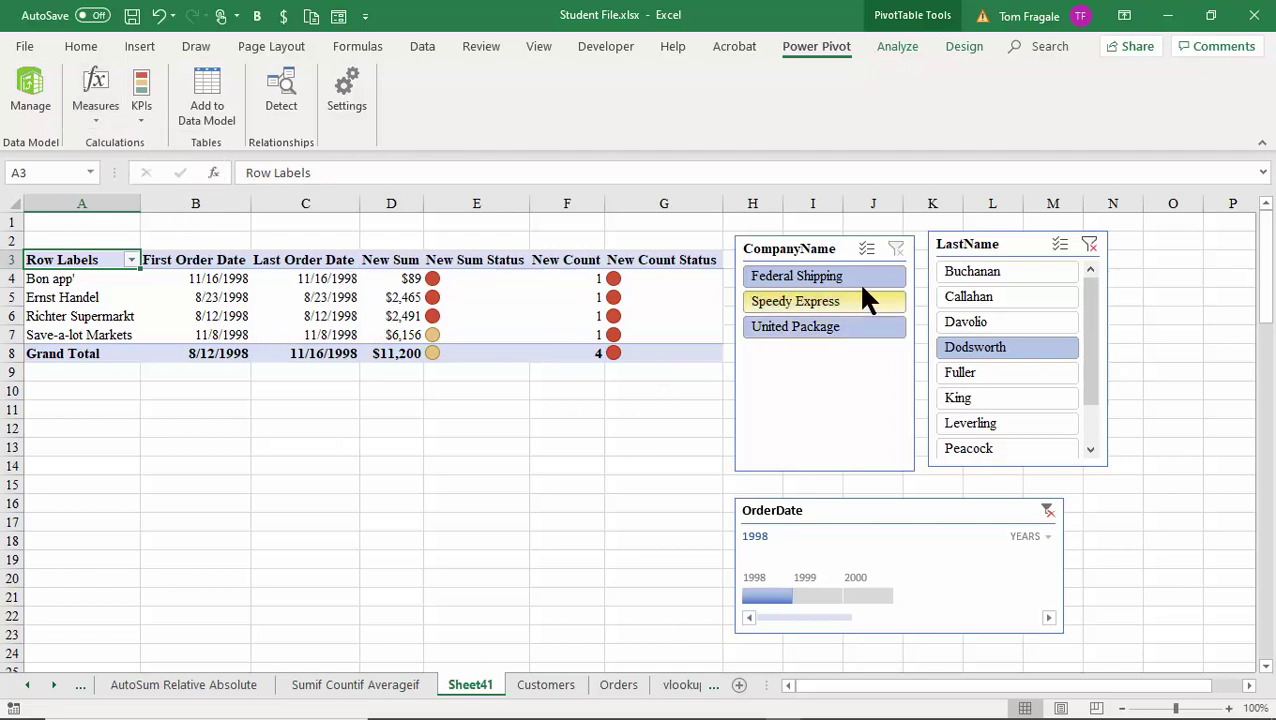
Turn on multi-select for the CompanyName and LastName slicers and clear the OrderDate and LastName filters
left_click(867, 248)
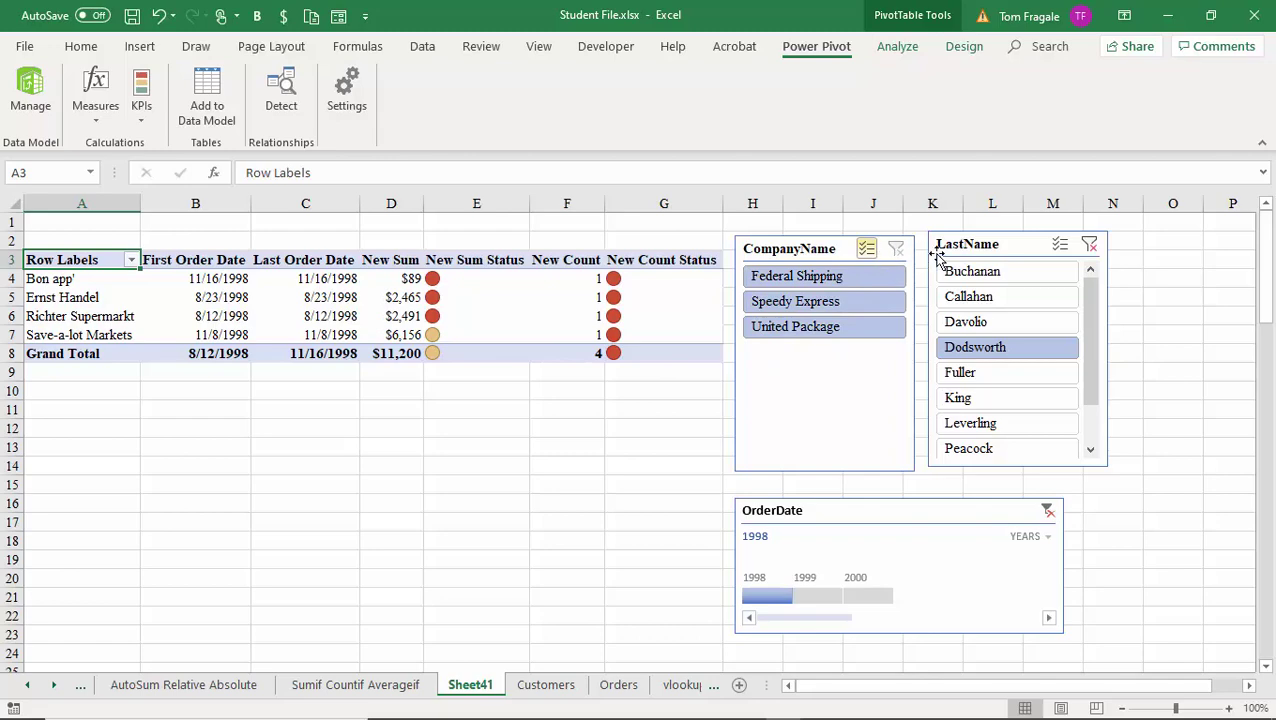
left_click(1060, 246)
left_click(1046, 510)
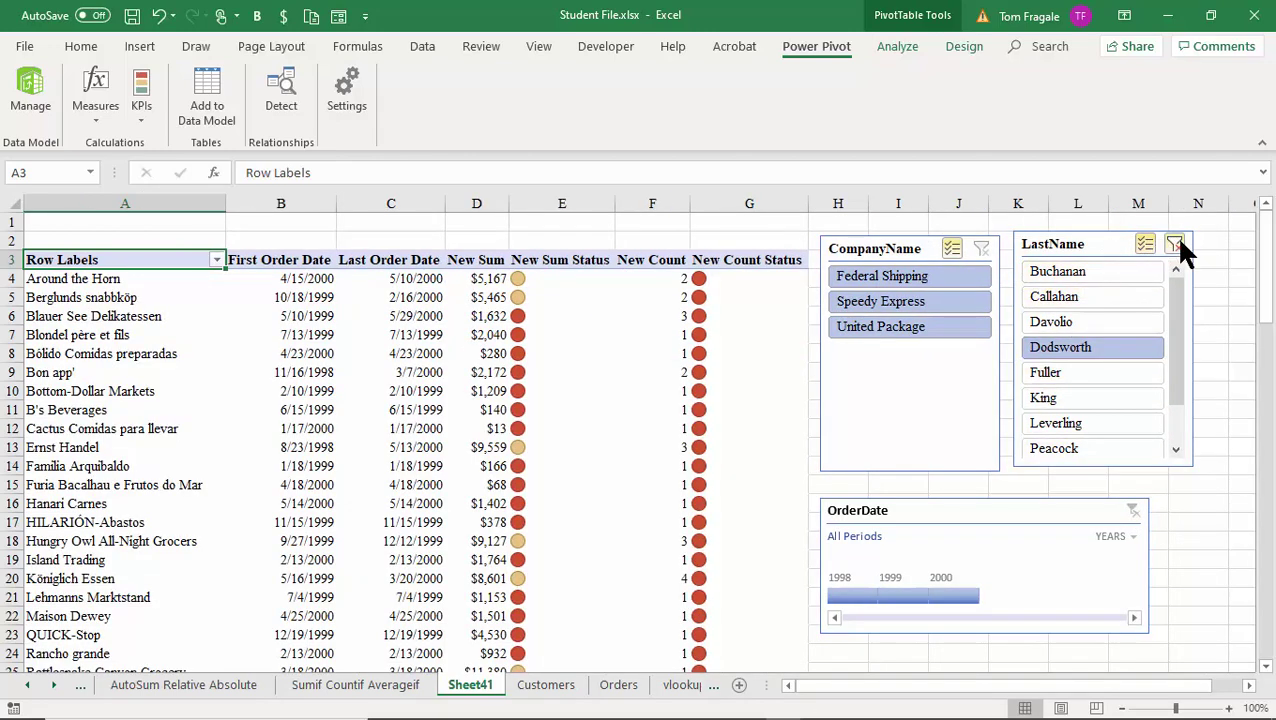
left_click(1175, 244)
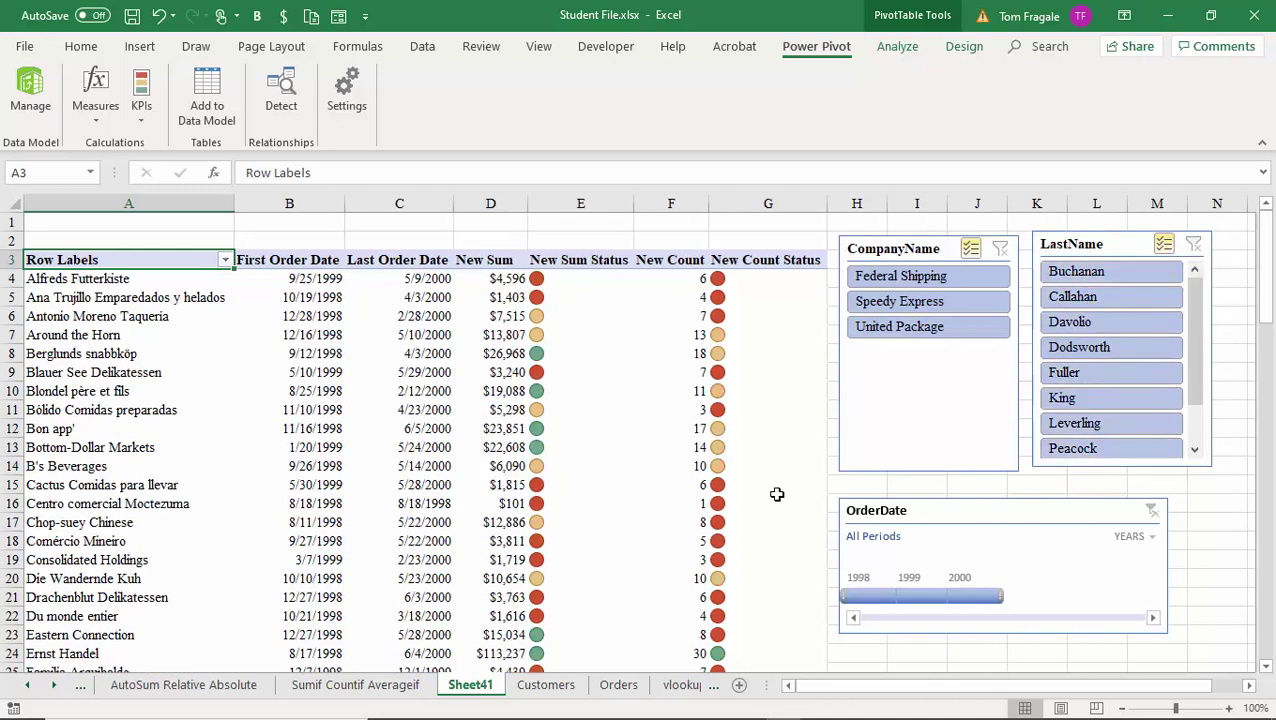
left_click(644, 482)
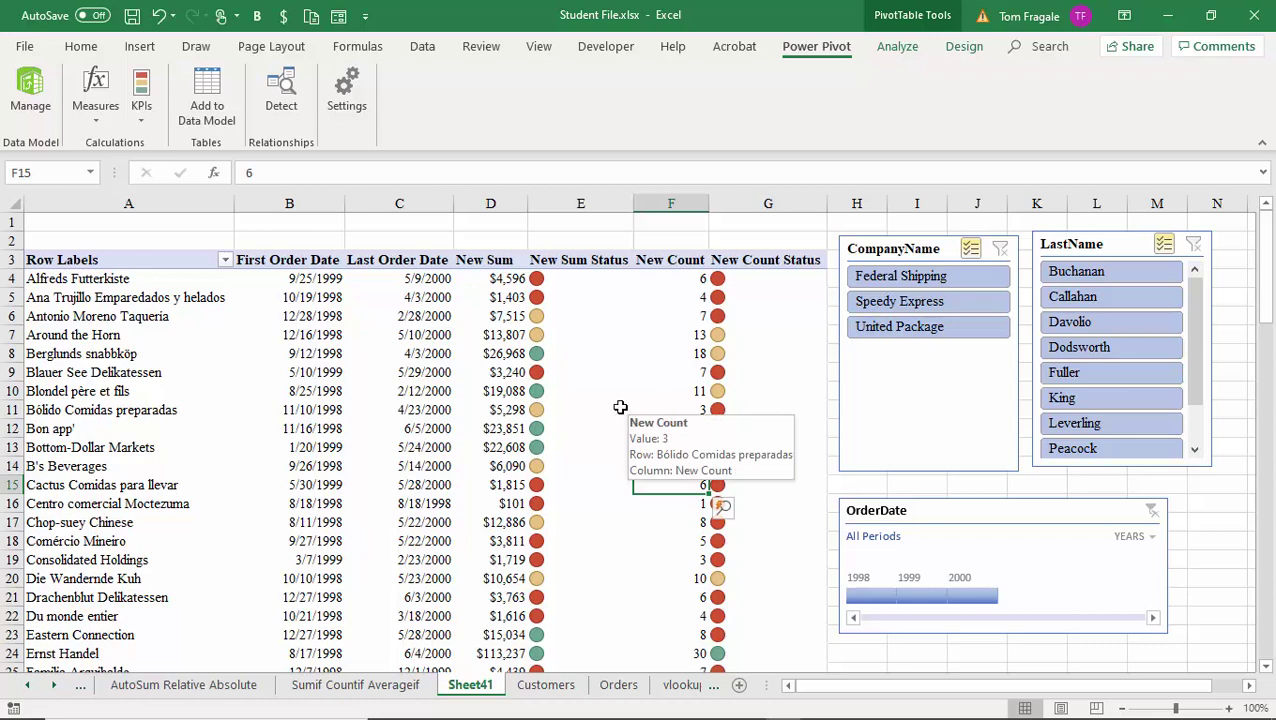
left_click(444, 389)
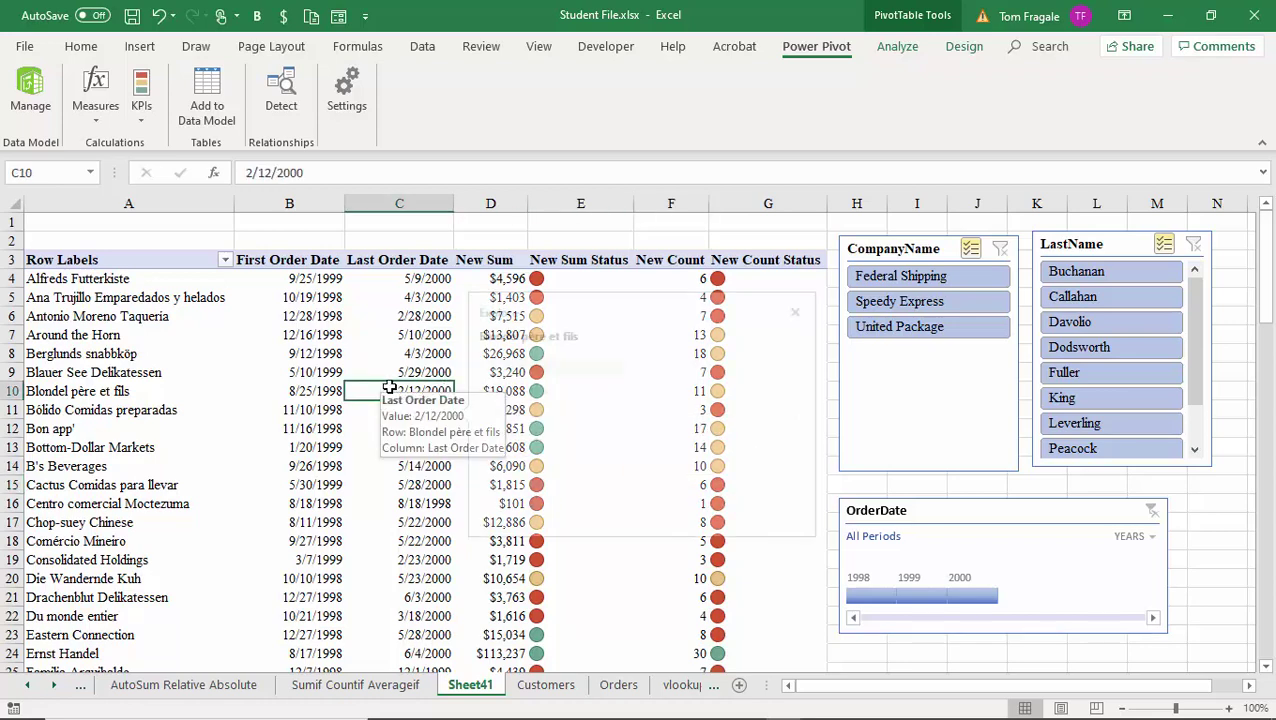
left_click(367, 441)
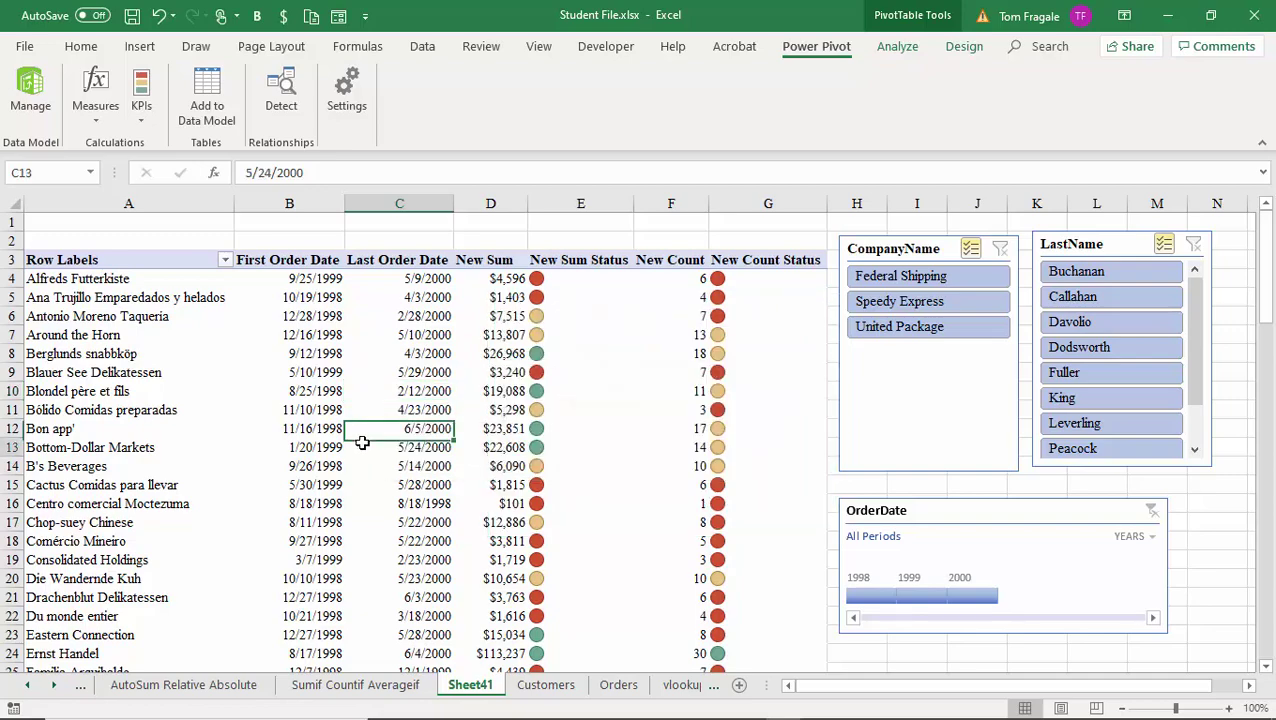